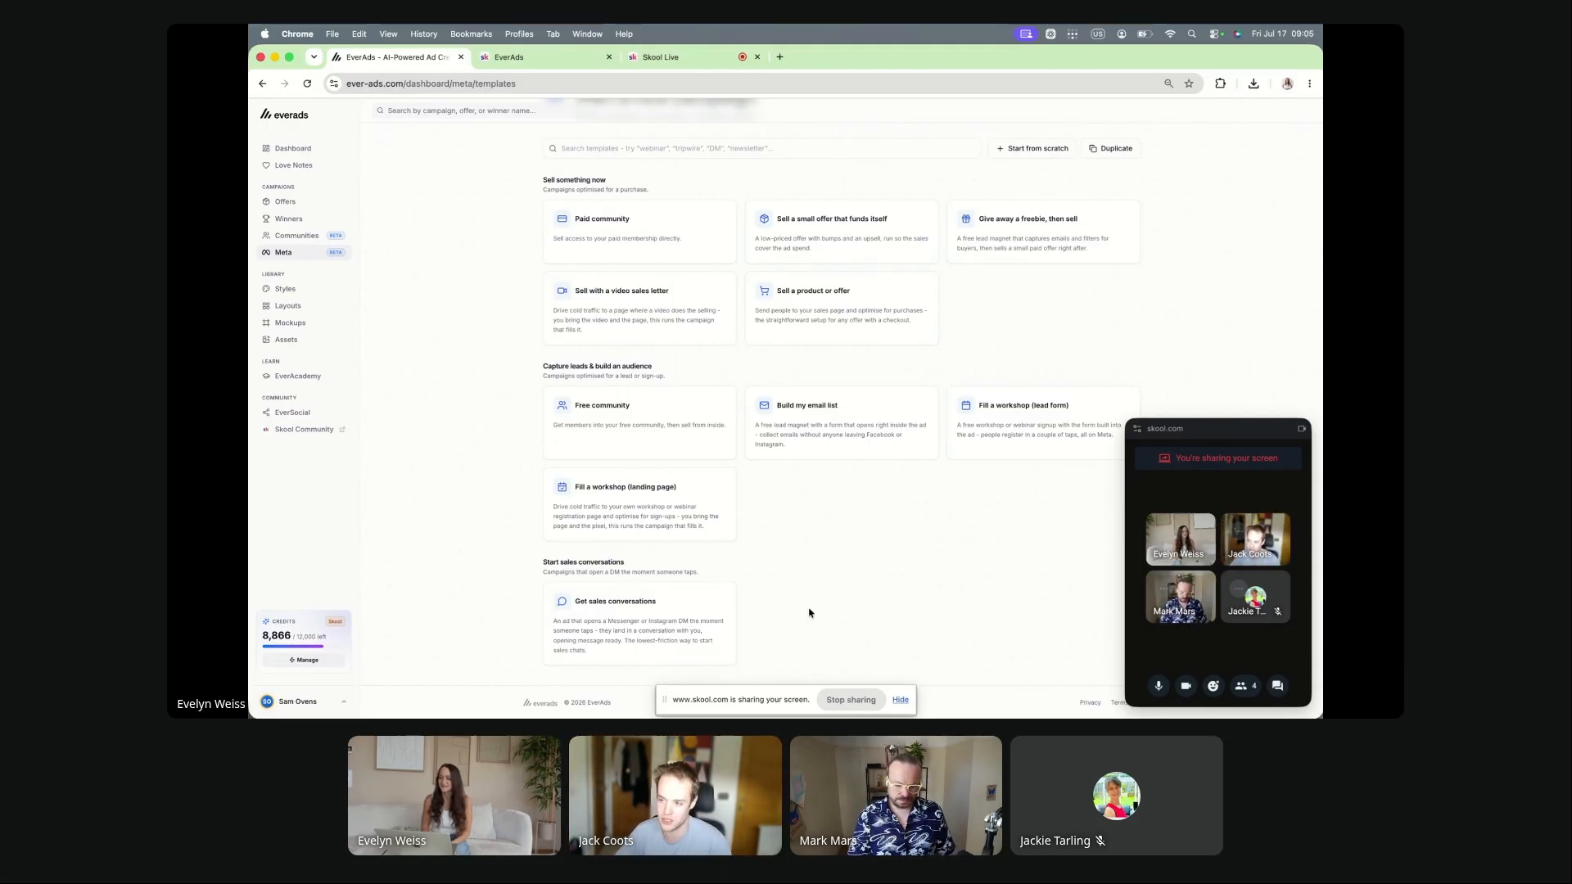
# Step: Return to the Meta campaigns list and reopen the new-campaign page to review its templates
pyautogui.scroll(3, 809, 612)
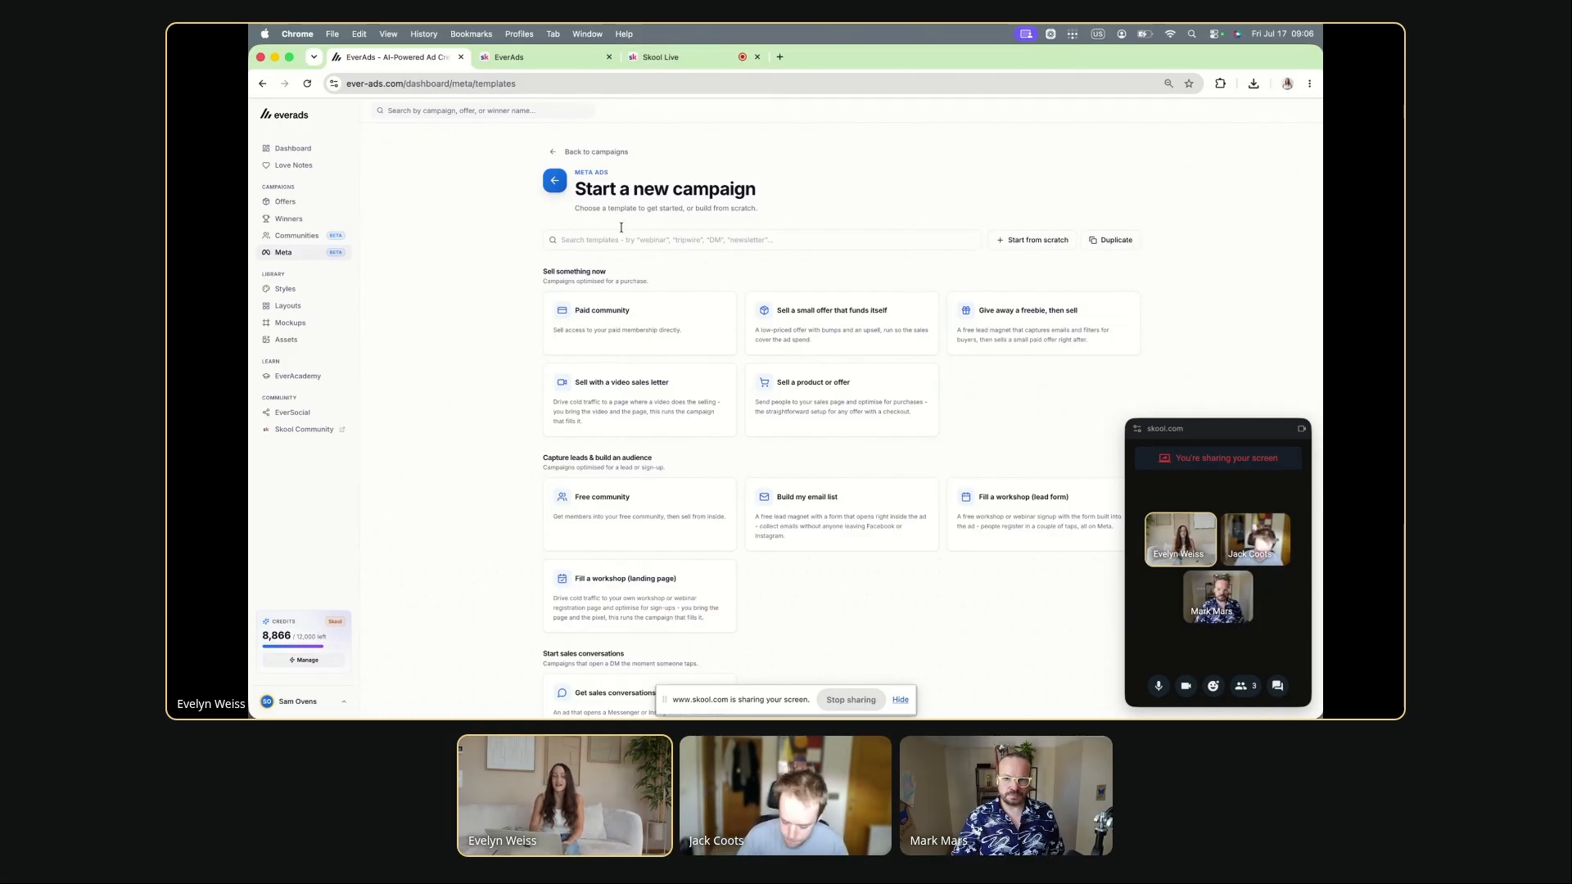
pyautogui.click(554, 154)
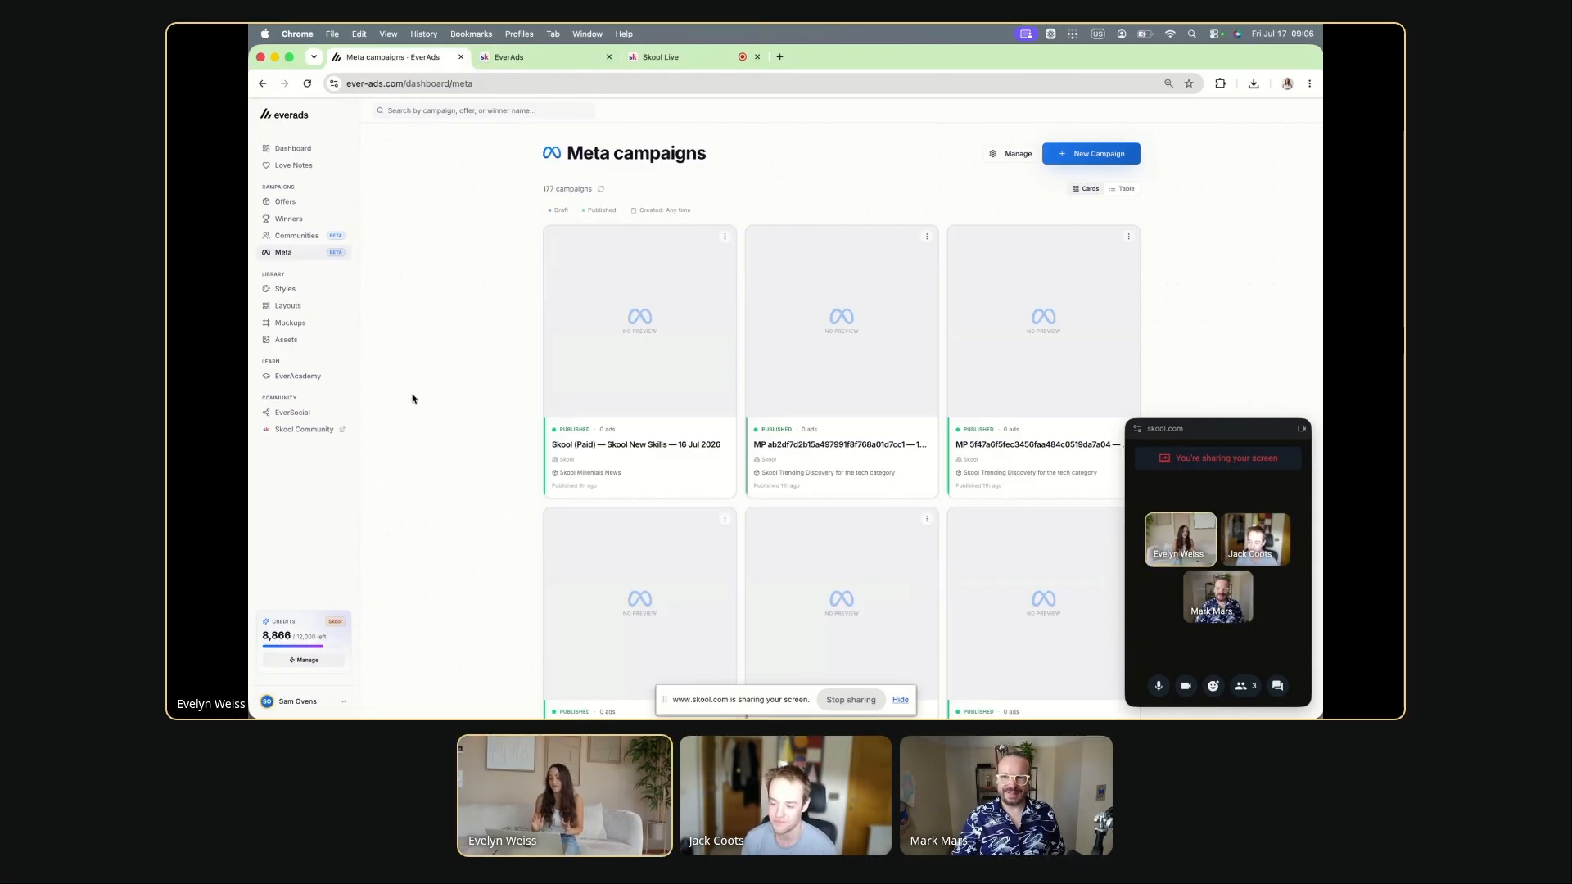
pyautogui.click(289, 258)
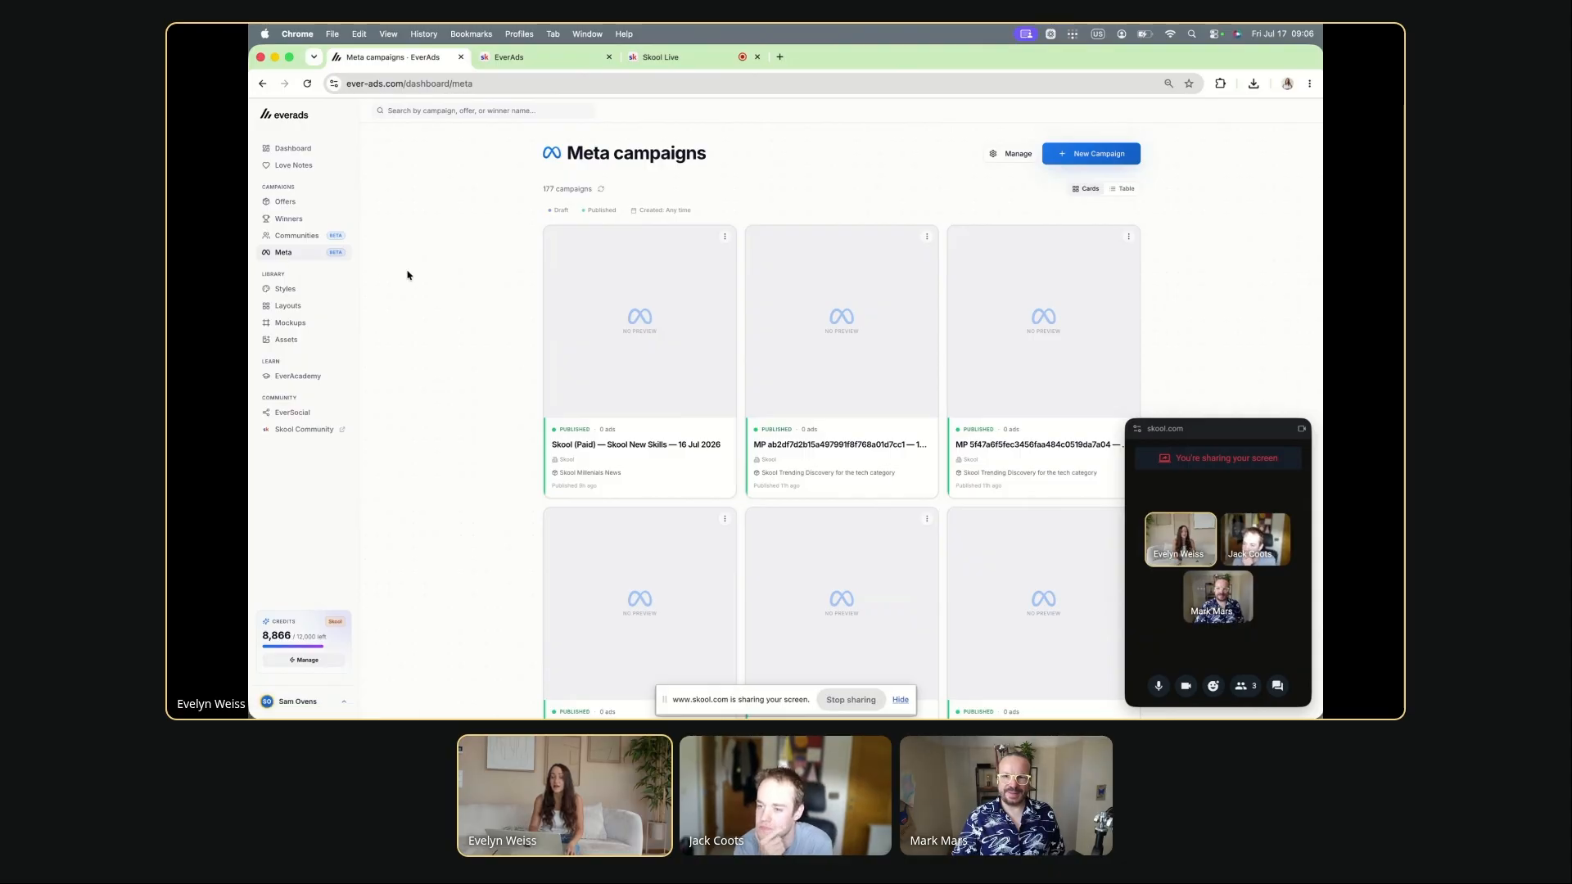
pyautogui.click(1056, 154)
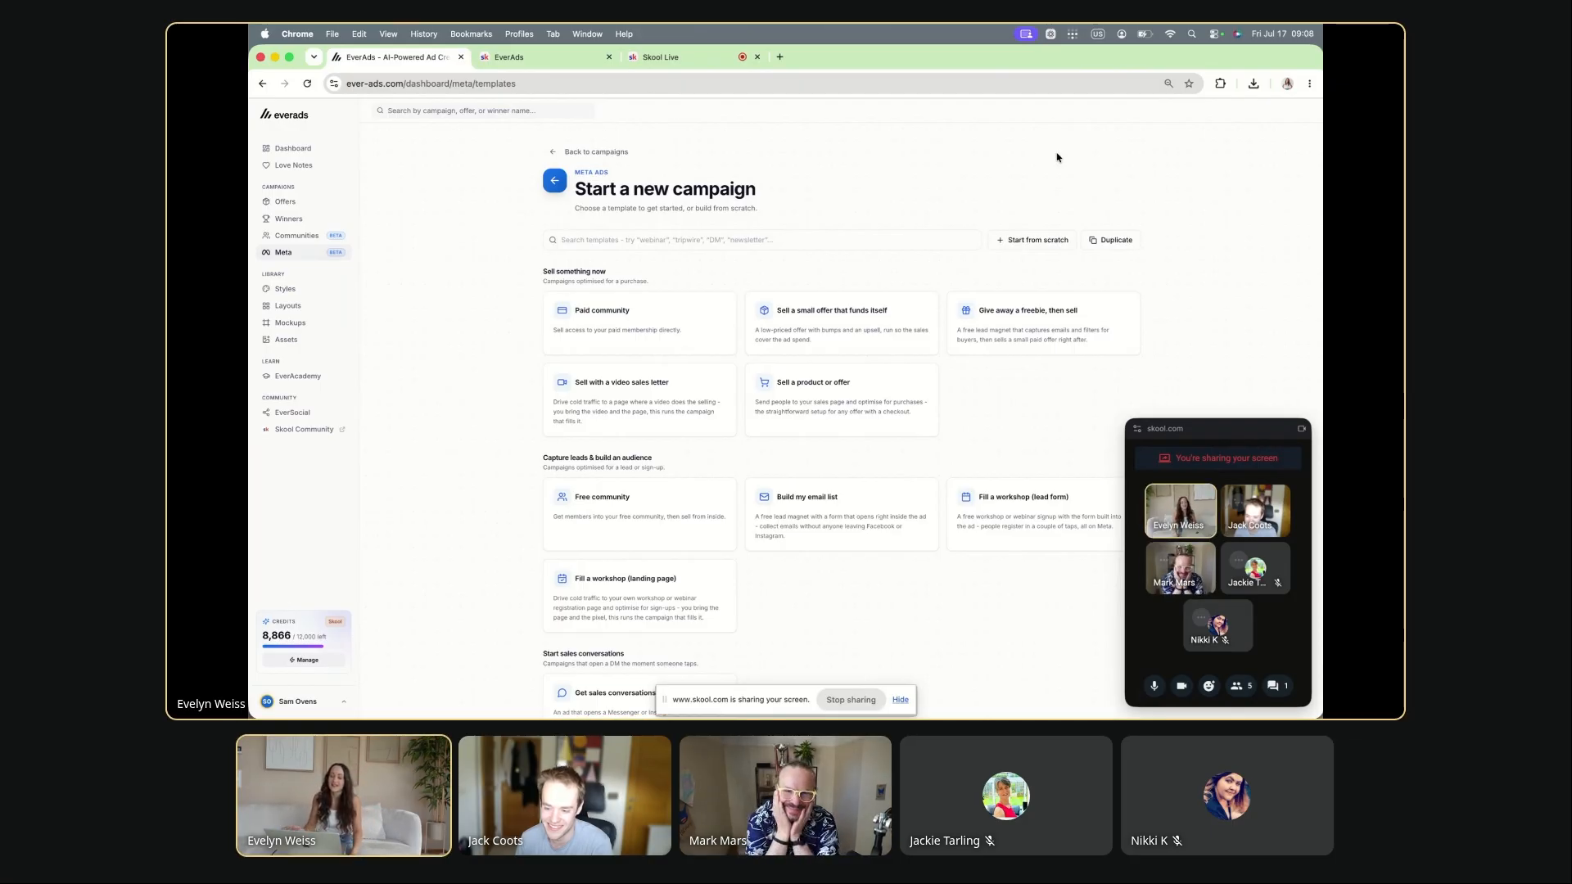
pyautogui.scroll(-1, 764, 312)
pyautogui.scroll(-3, 764, 312)
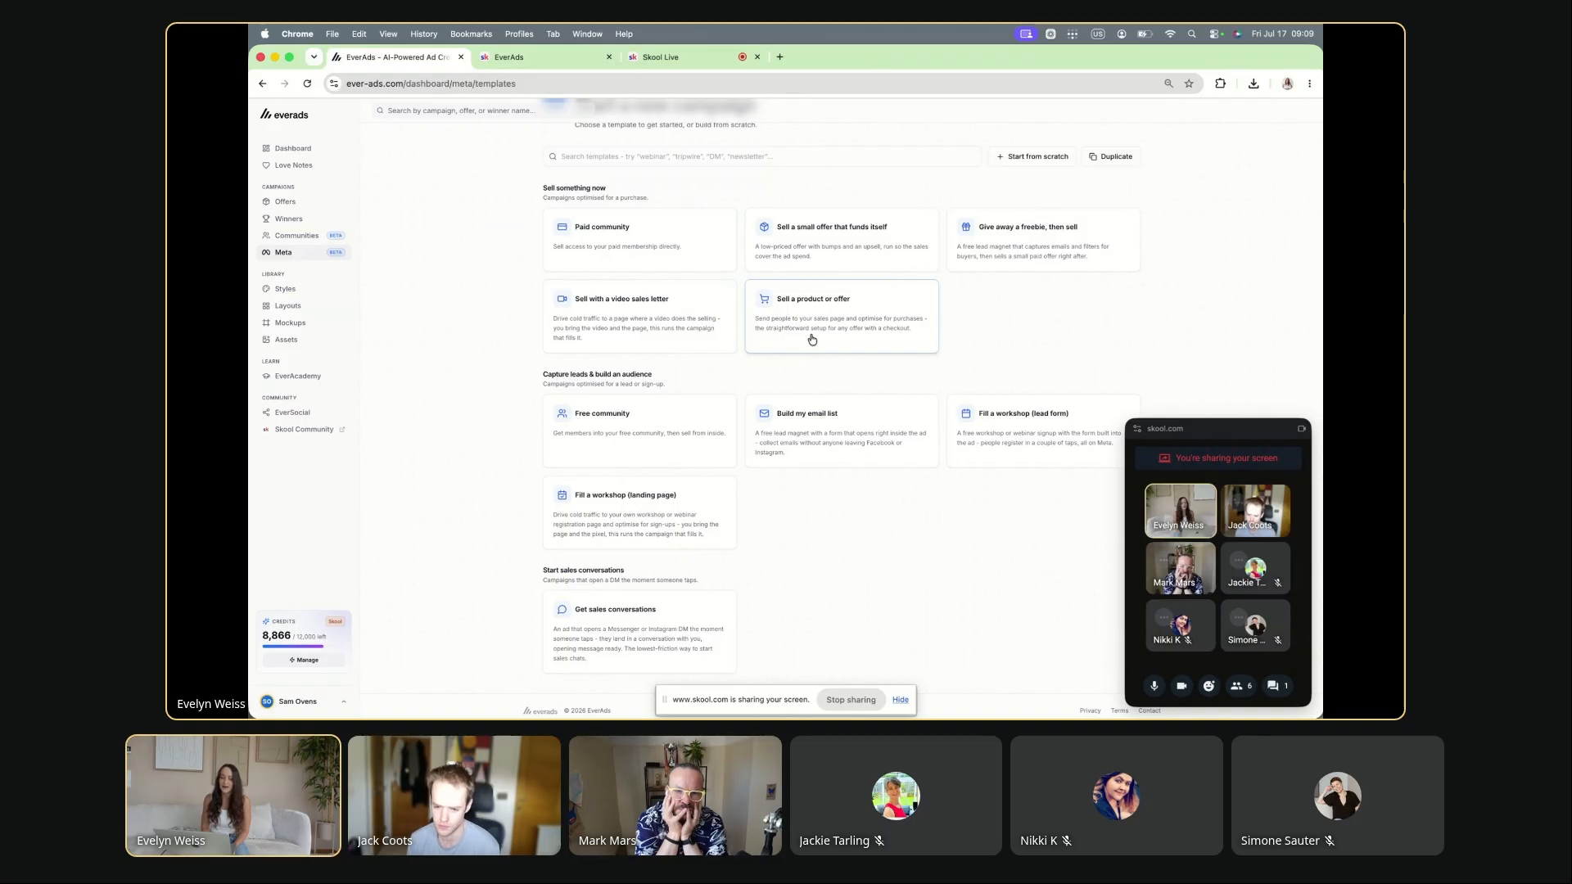
# Step: Sign out of the current account, sign in with another account's saved email and password, and dismiss the welcome tour
pyautogui.click(335, 703)
pyautogui.click(308, 678)
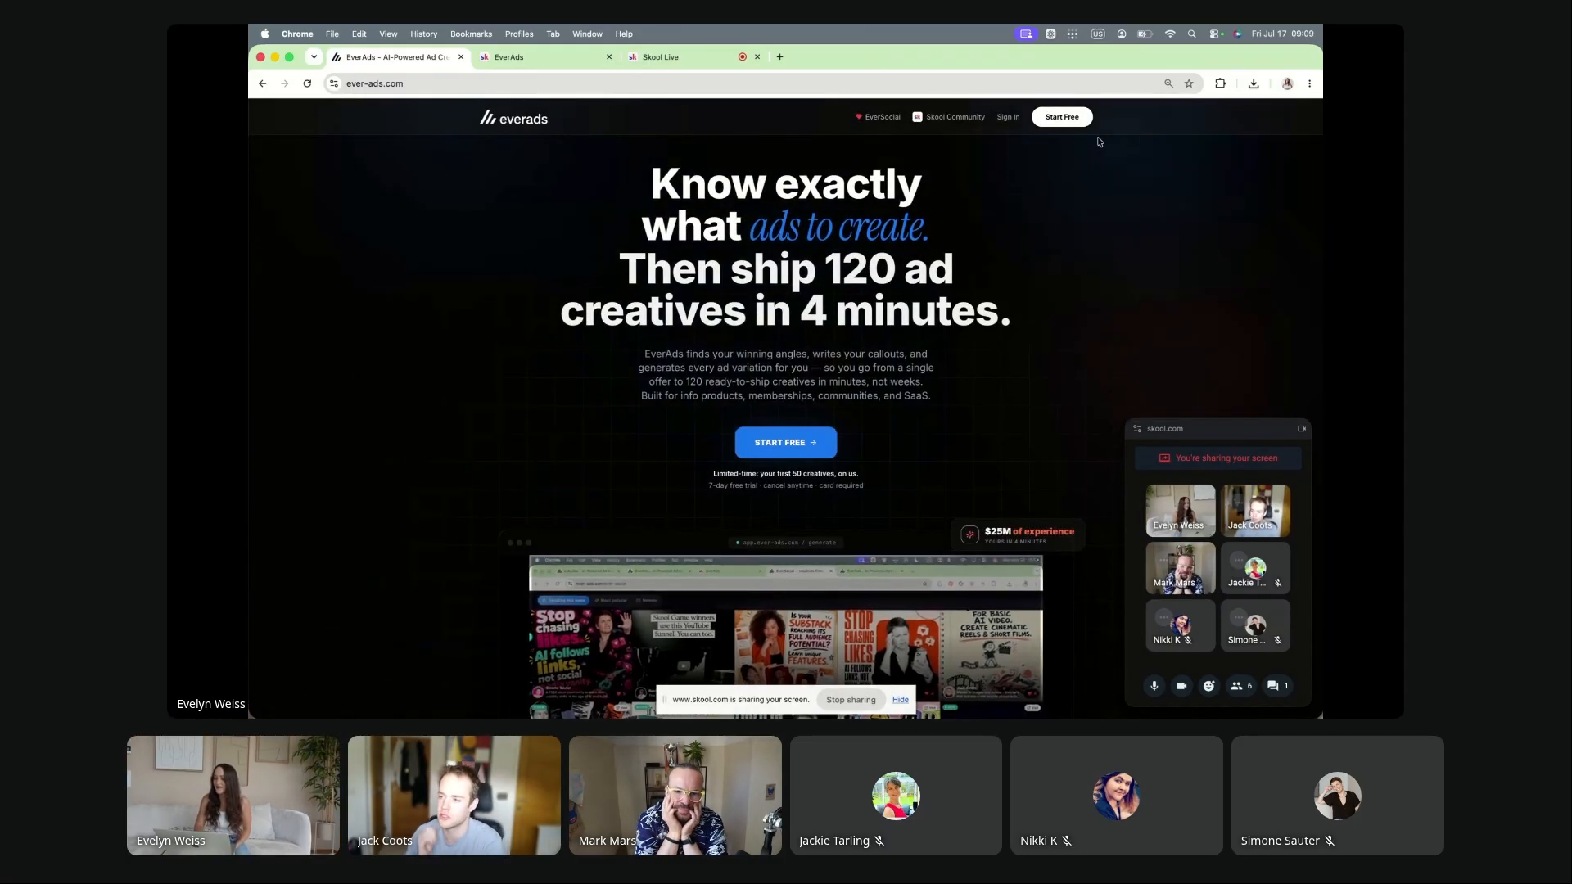
pyautogui.click(1006, 119)
pyautogui.click(807, 370)
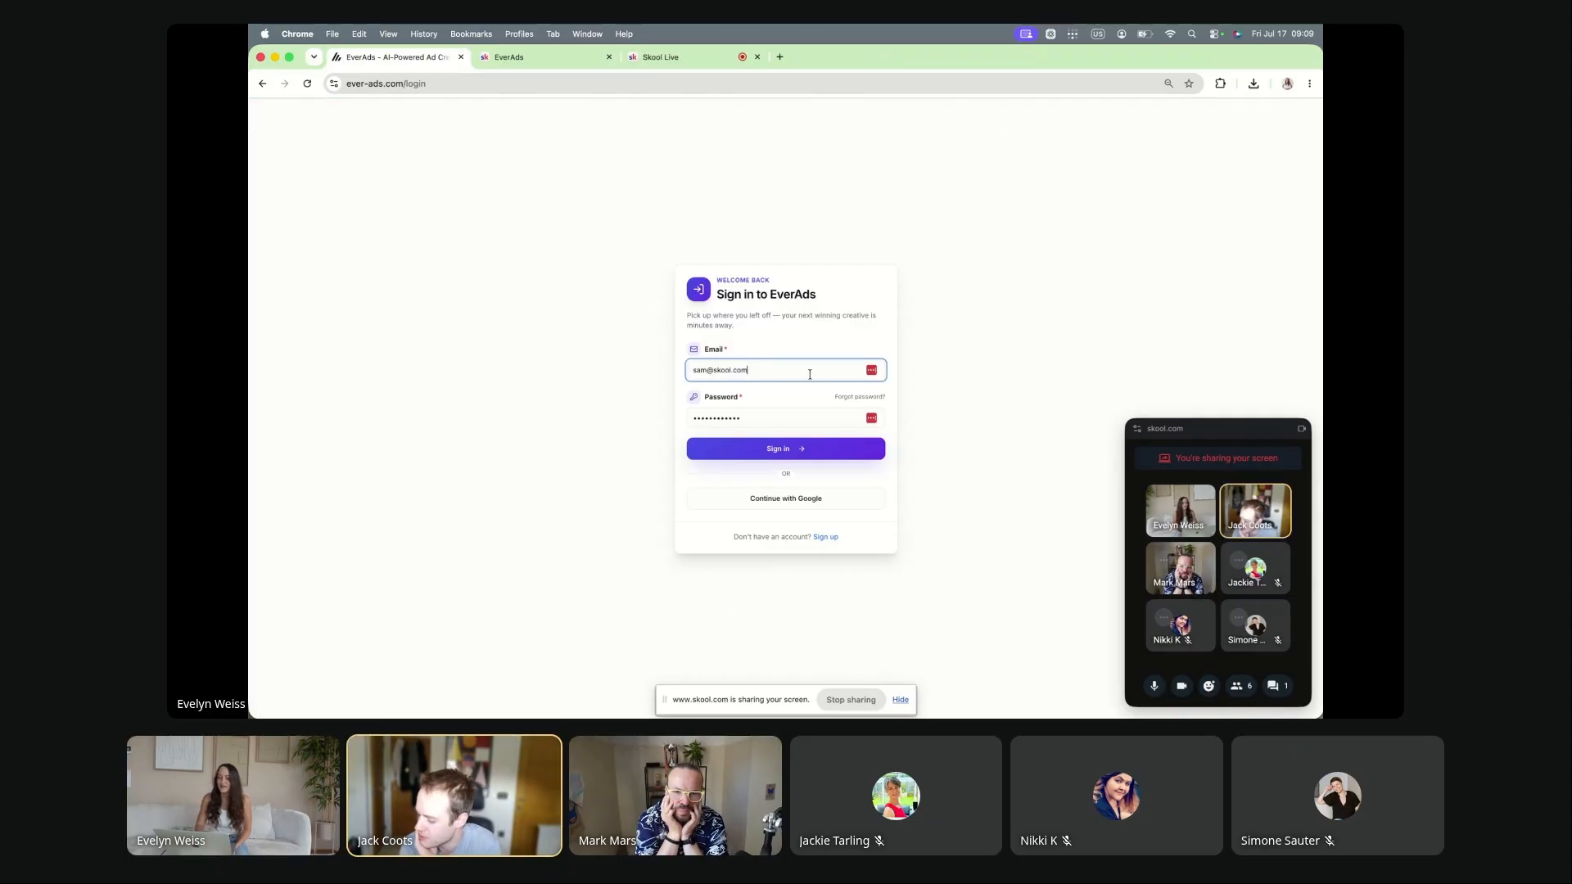
pyautogui.click(774, 441)
pyautogui.click(766, 449)
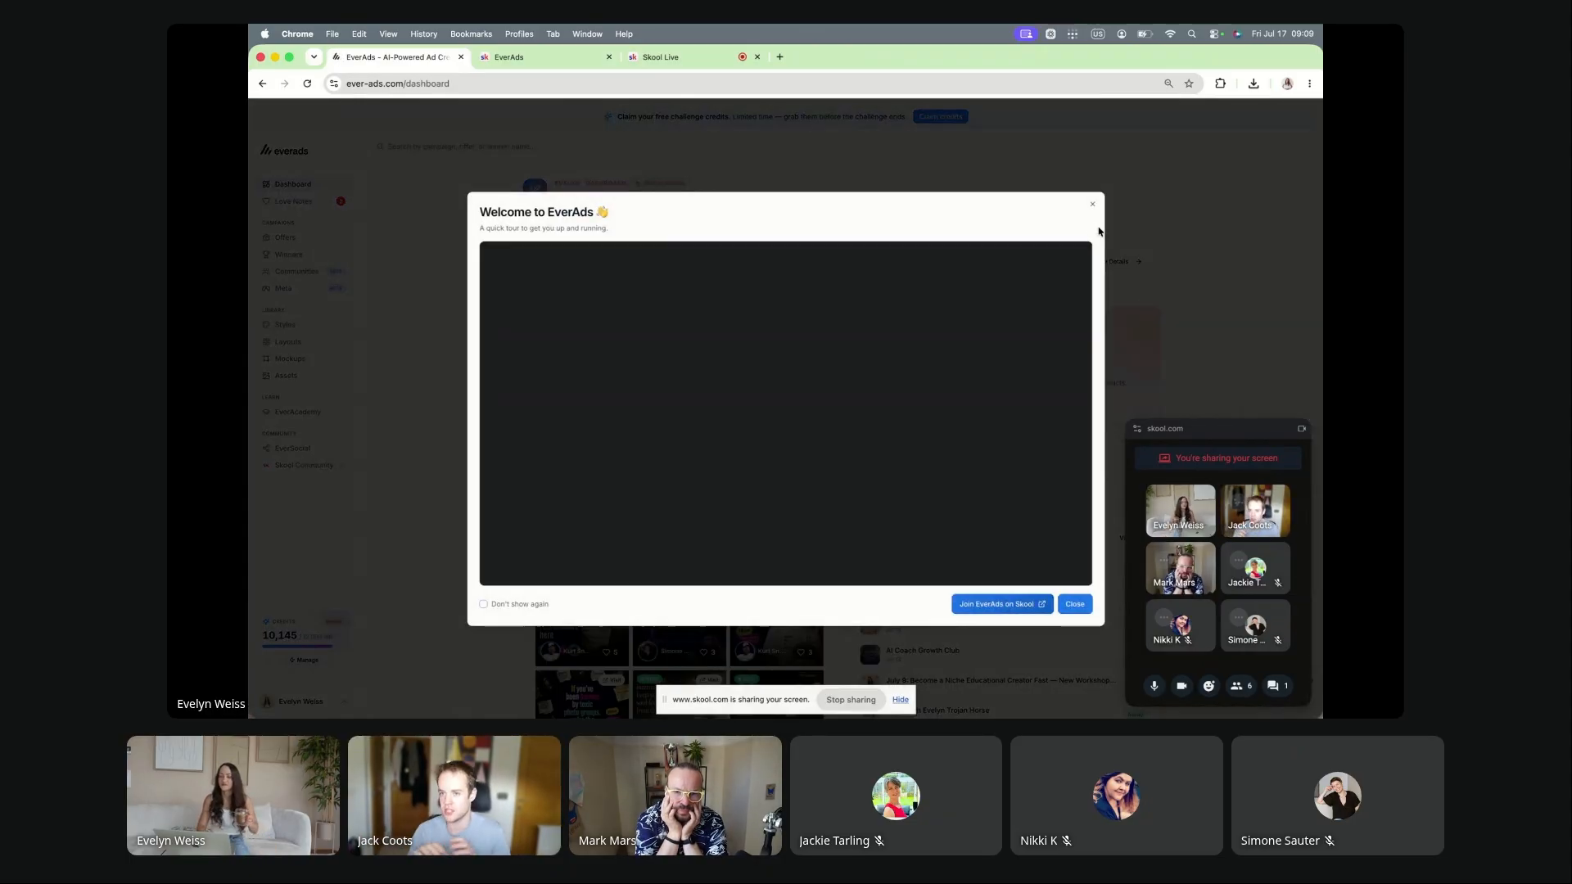
pyautogui.click(1094, 210)
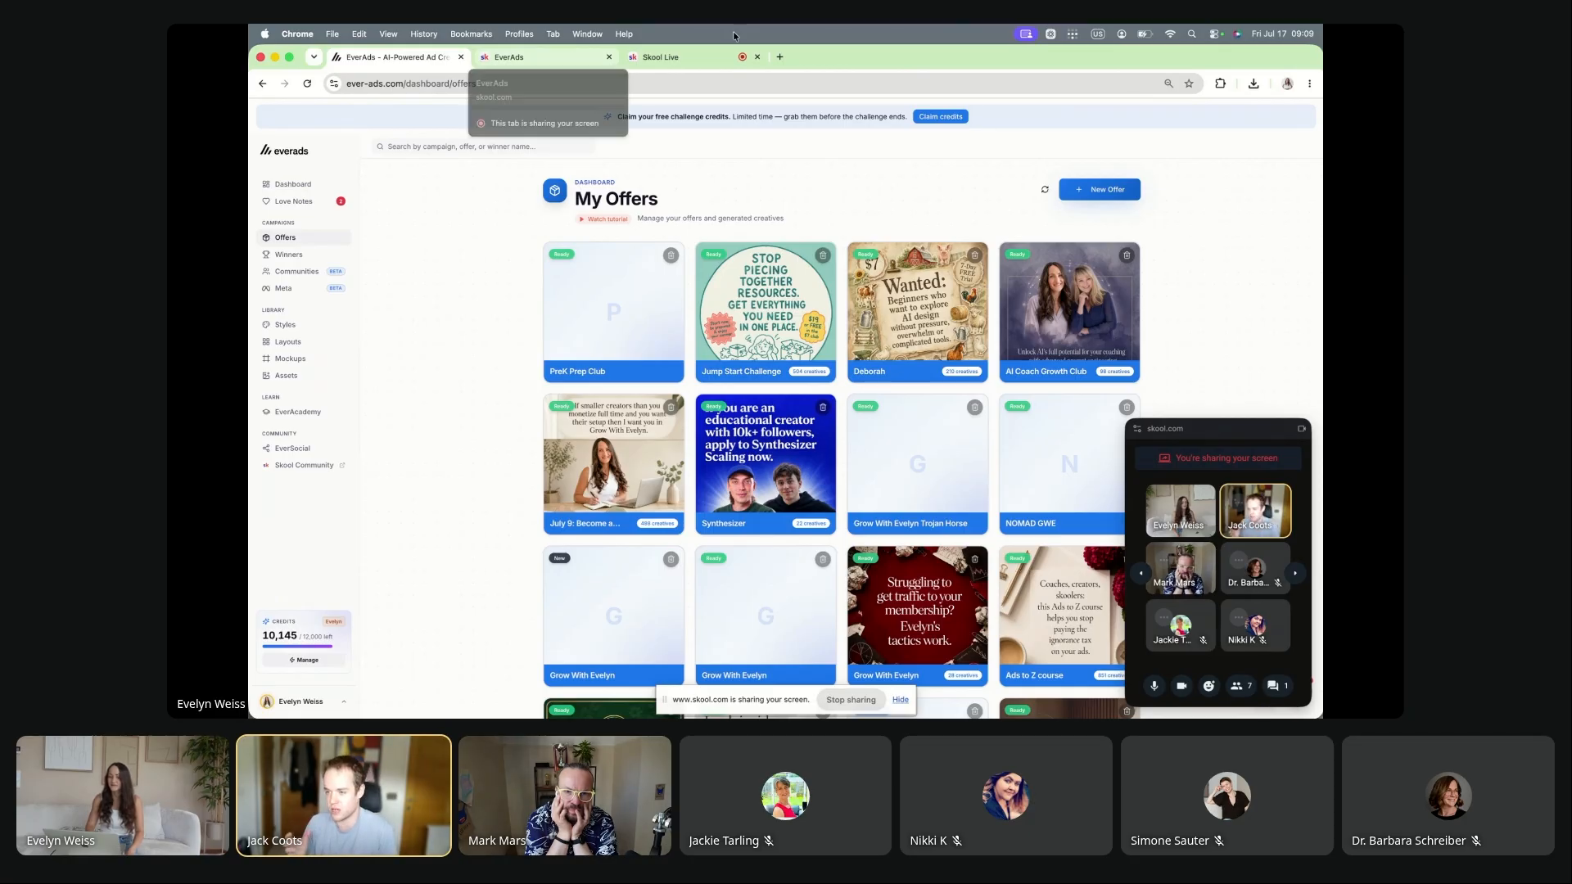
# Step: Open skool.com in a new browser tab and go to the Grow With Evelyn community
pyautogui.click(779, 56)
pyautogui.write('skool.com')
pyautogui.press('Return')
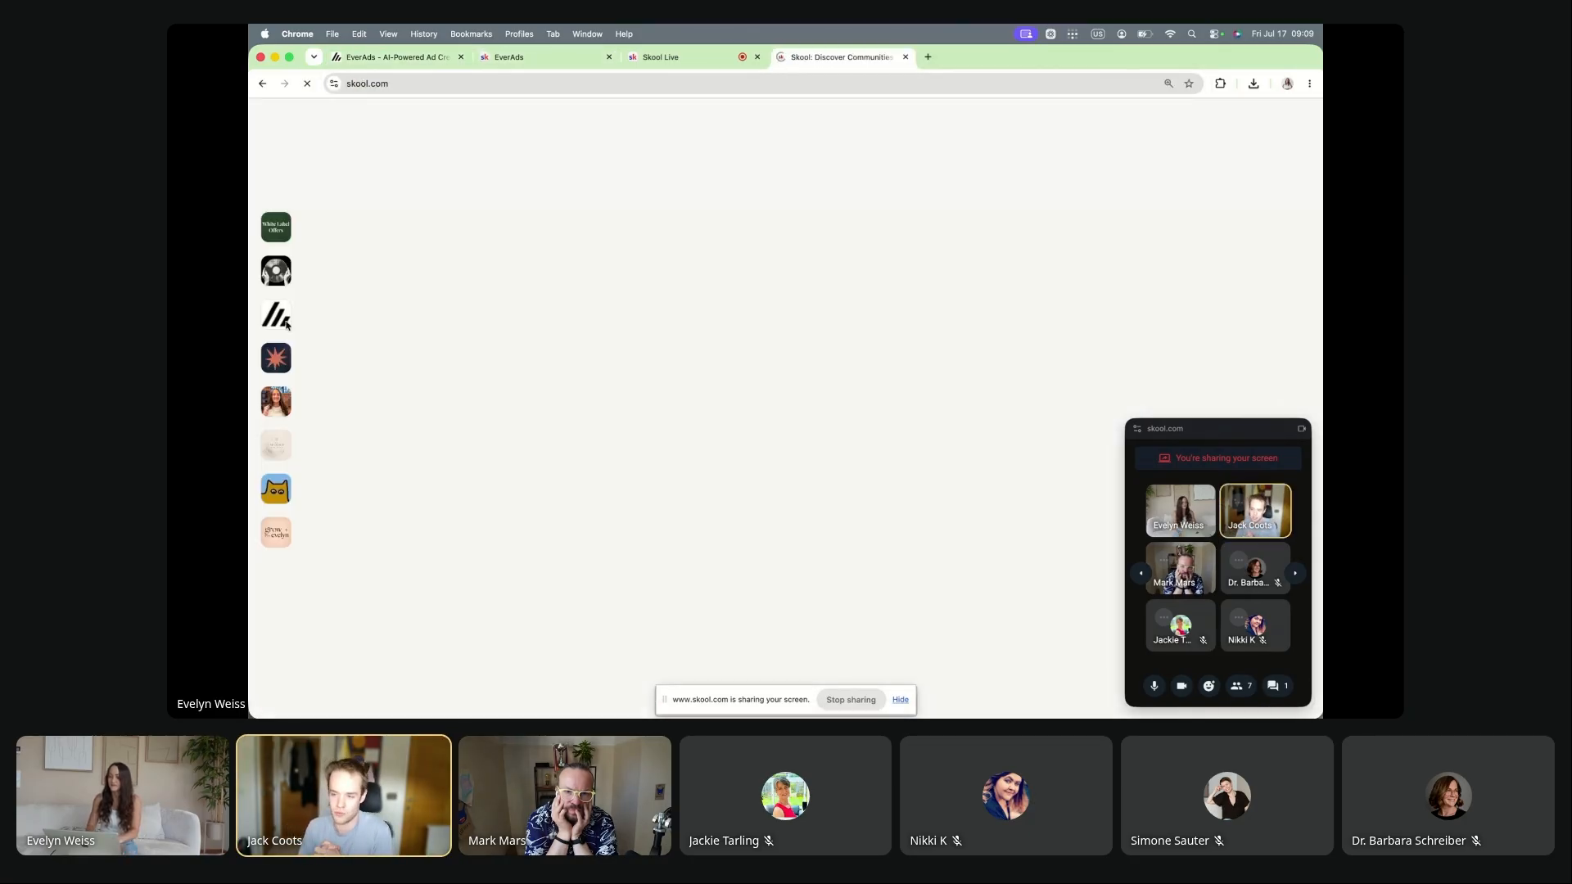
pyautogui.click(275, 532)
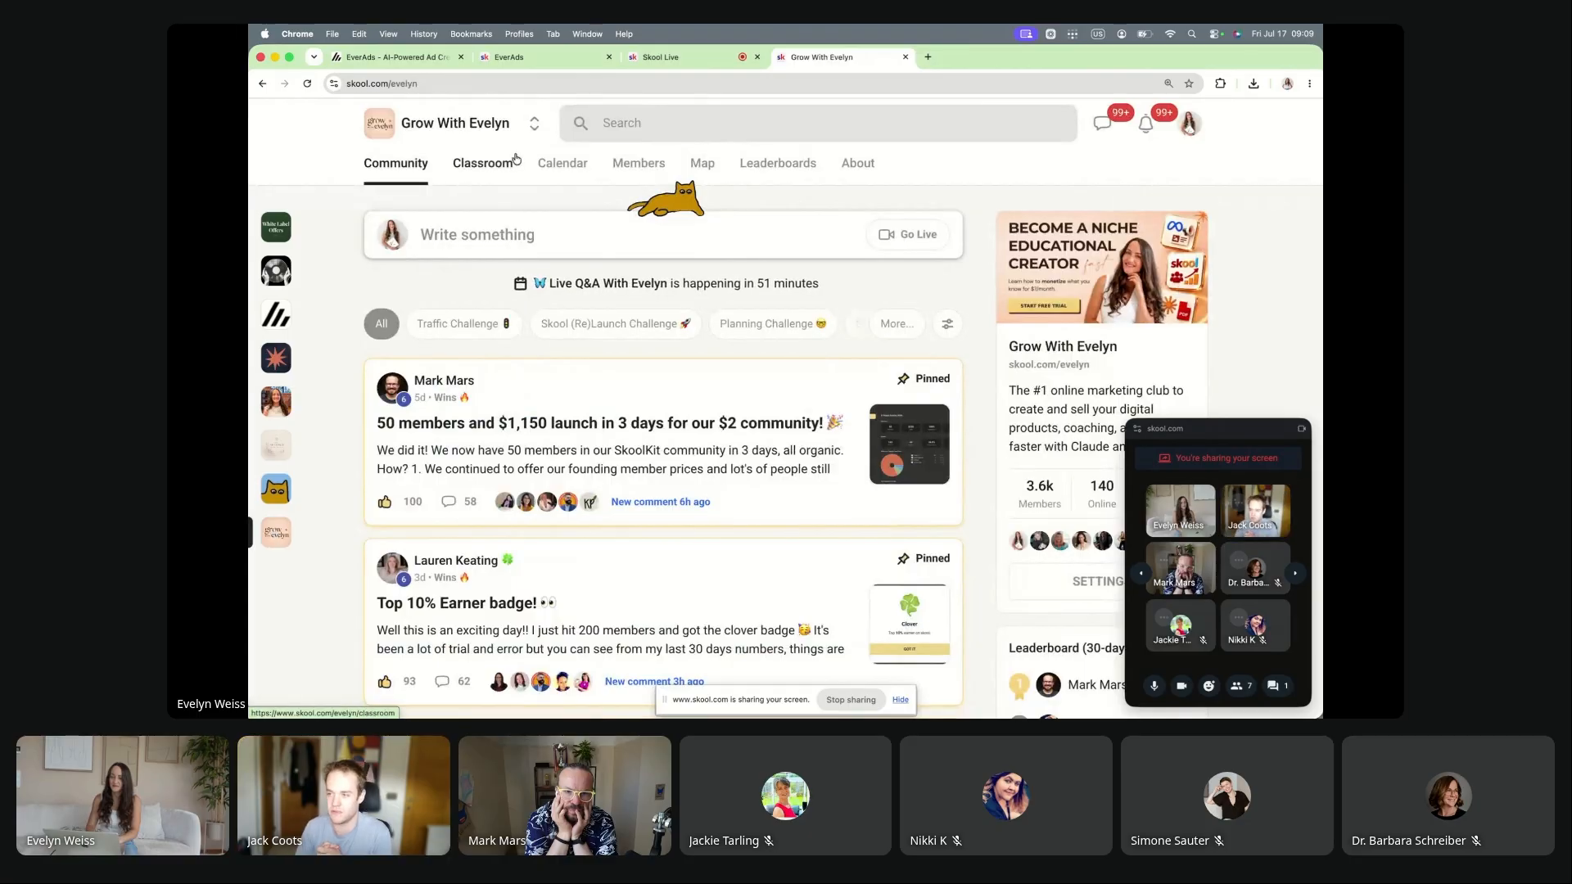
# Step: Look through the community's classroom courses and its feed of posts
pyautogui.click(483, 168)
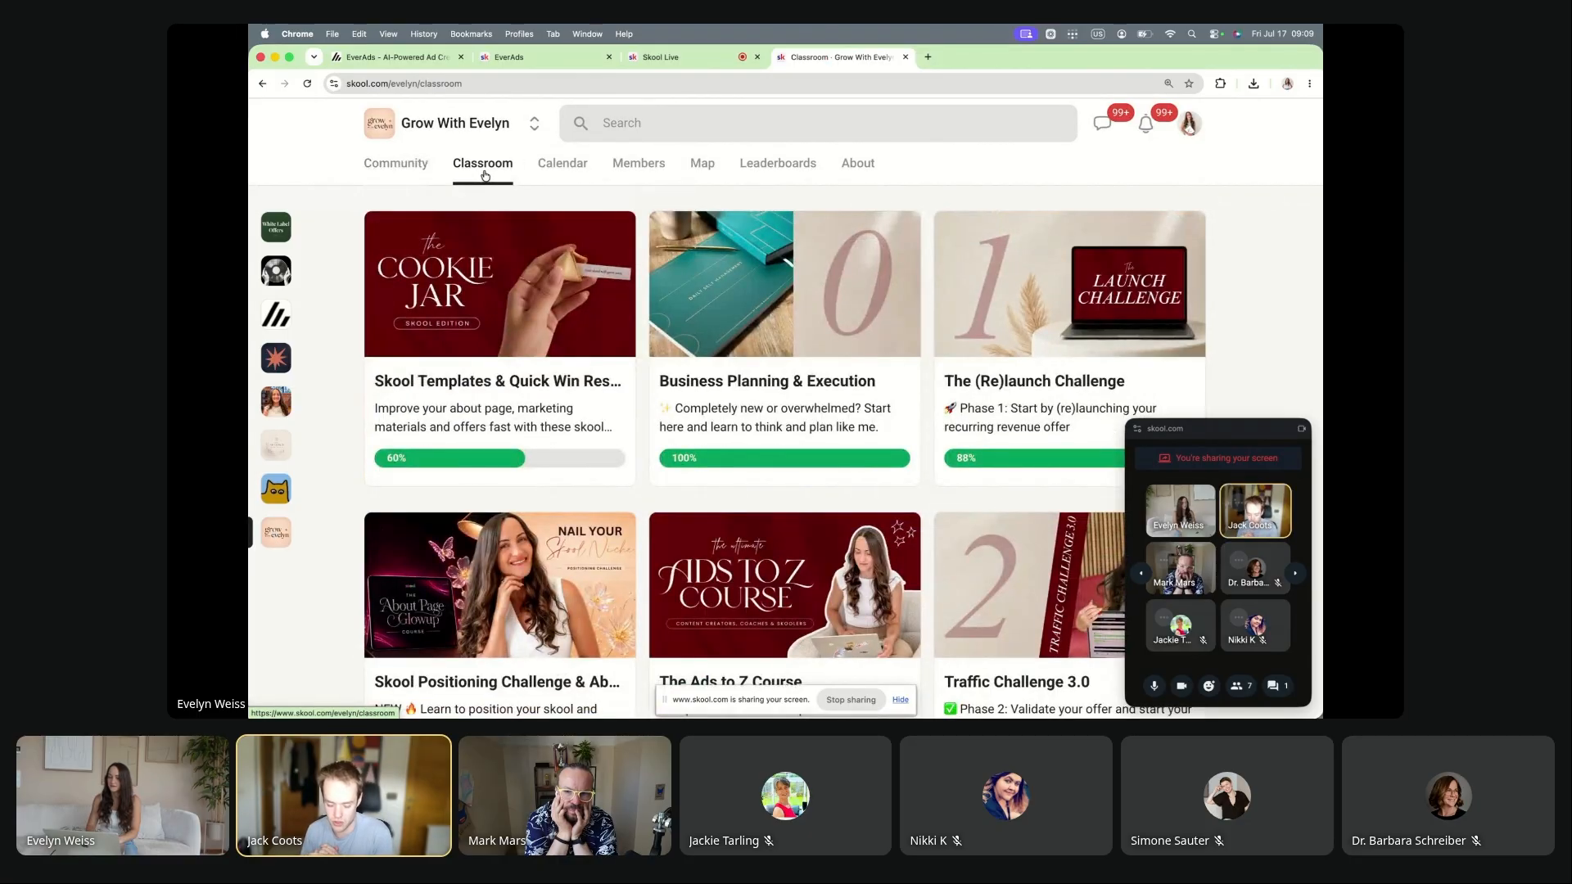
pyautogui.click(407, 168)
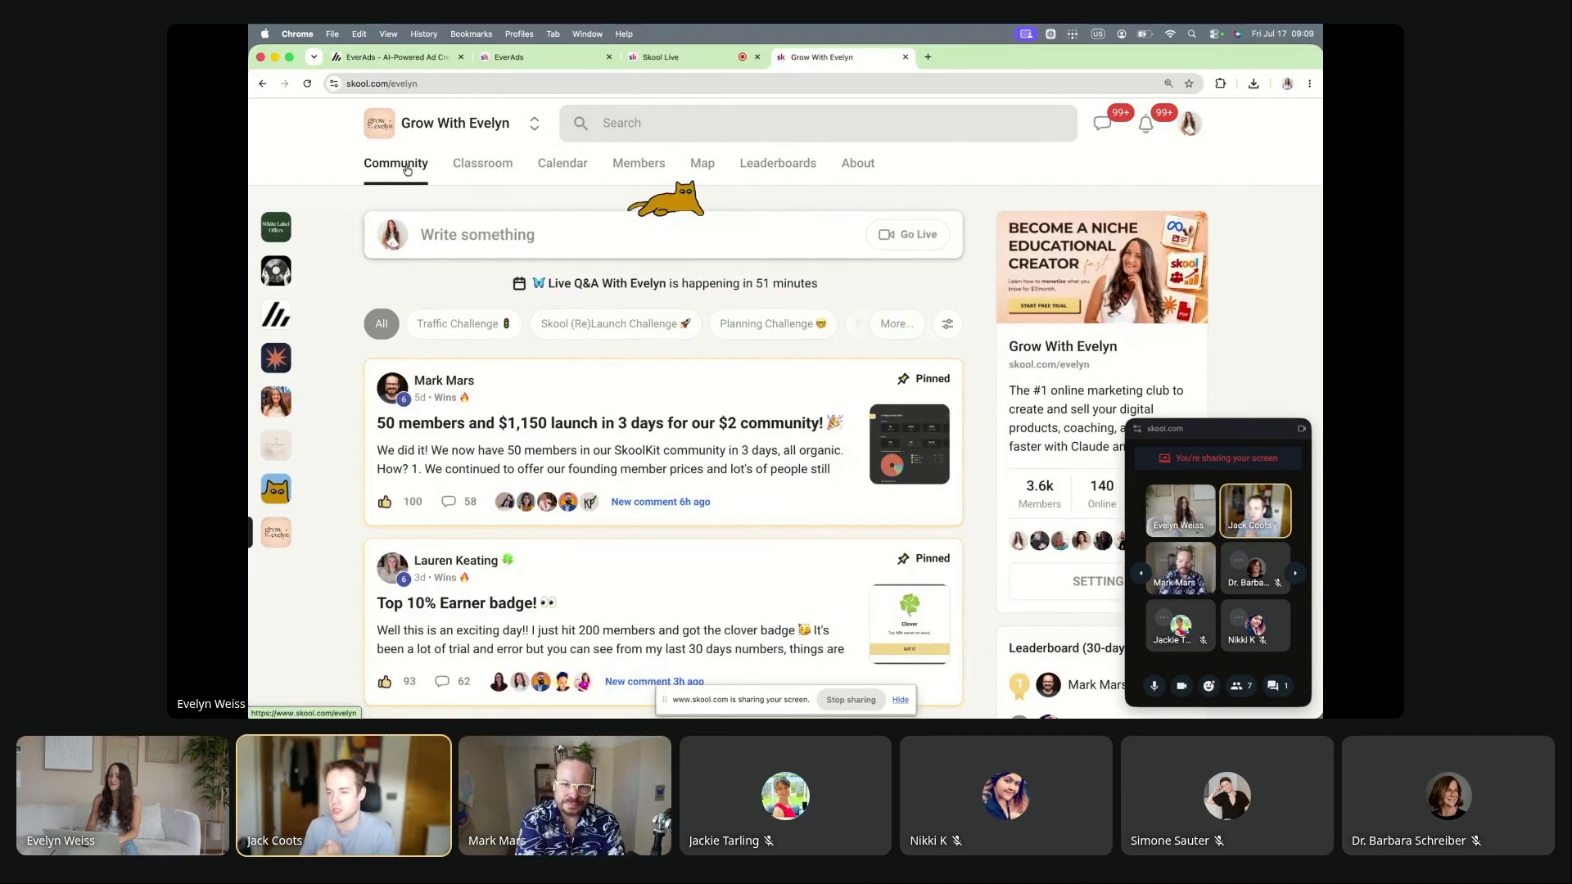
pyautogui.scroll(-5, 381, 382)
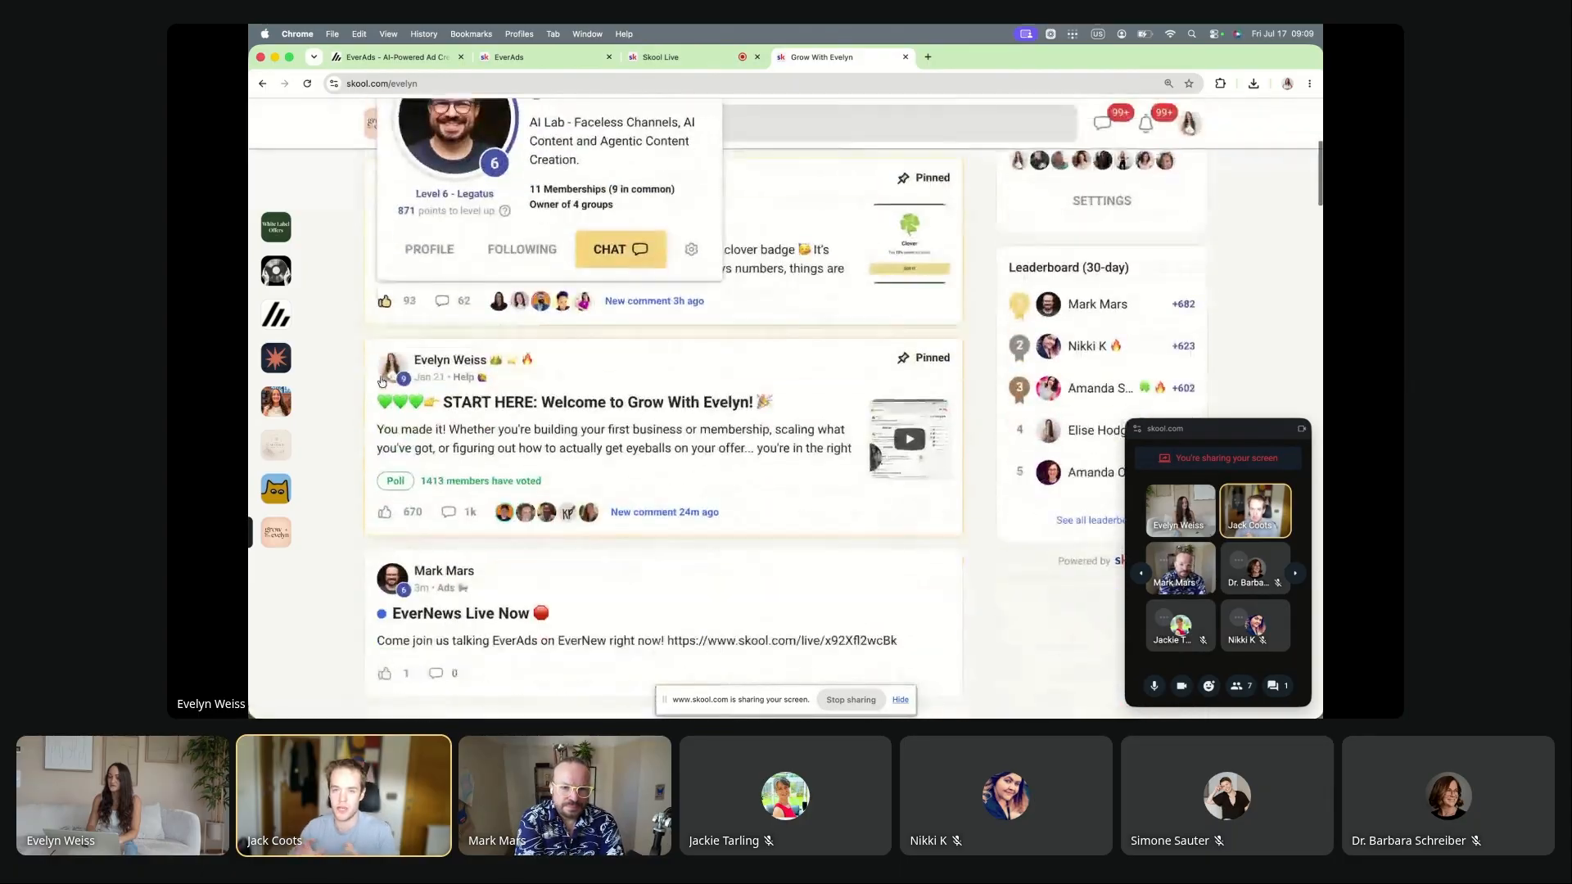
pyautogui.scroll(-20, 381, 382)
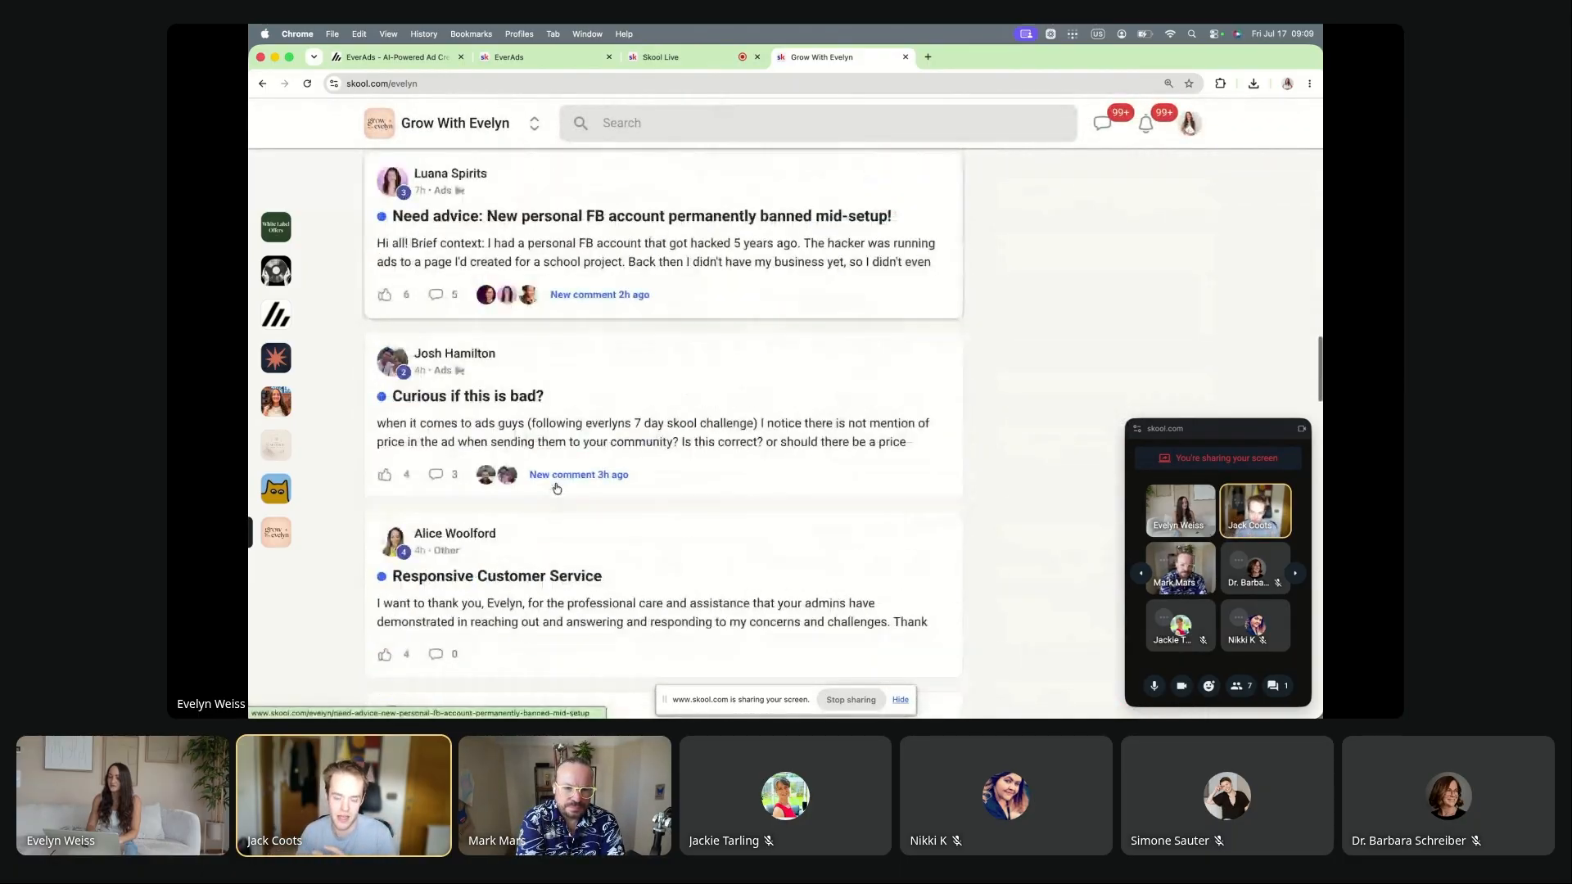
pyautogui.scroll(-15, 556, 489)
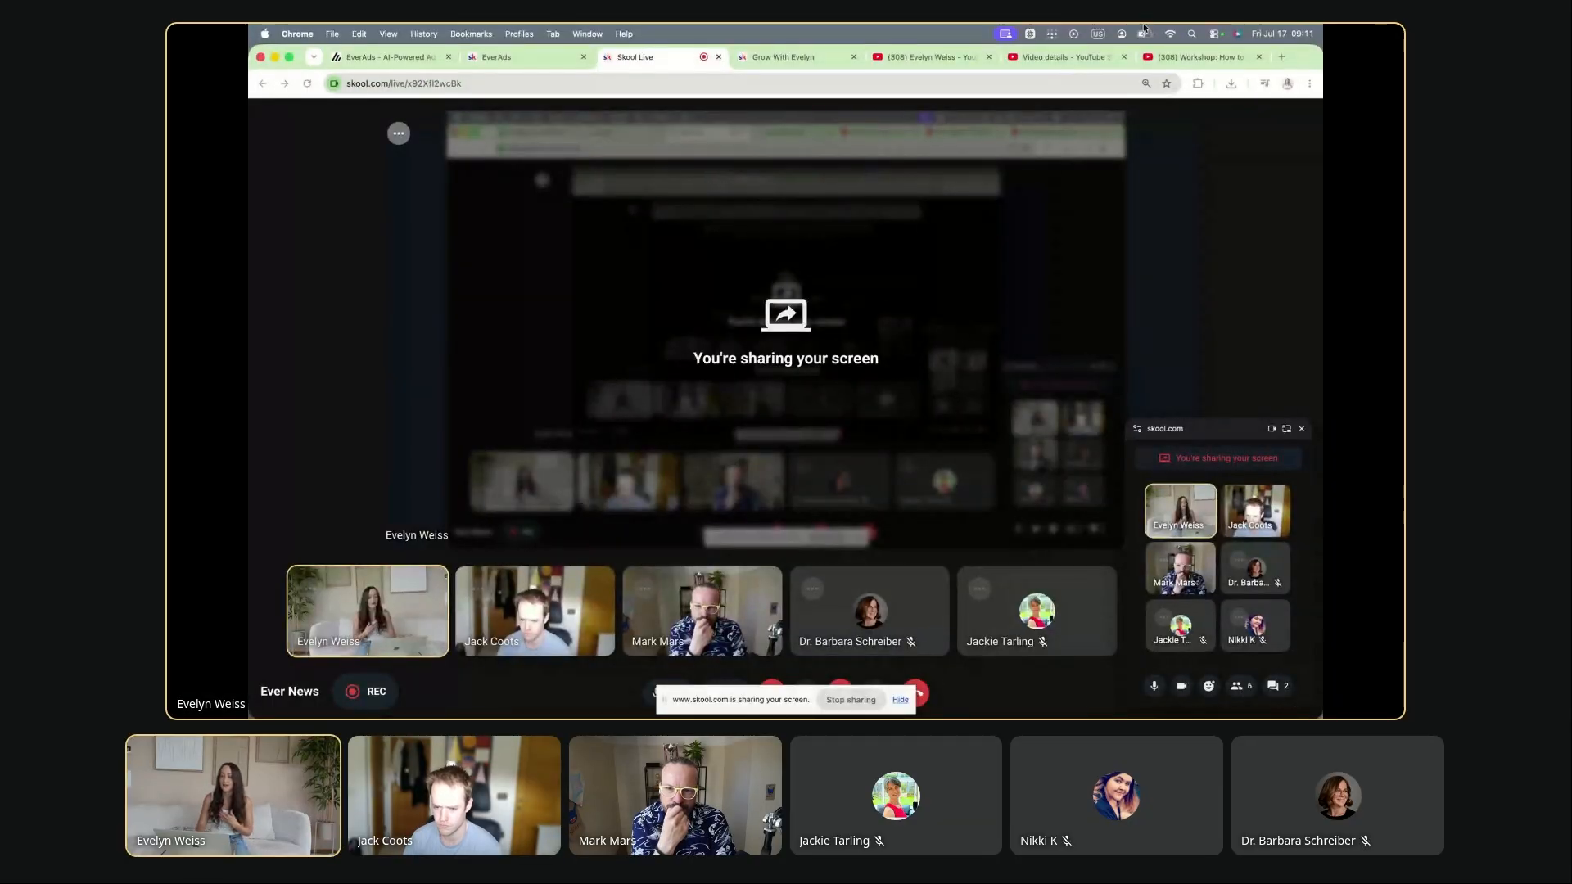
# Step: Copy the transcript of the YouTube video "Workshop: How to become a niche educational creator FAST"
pyautogui.click(1178, 61)
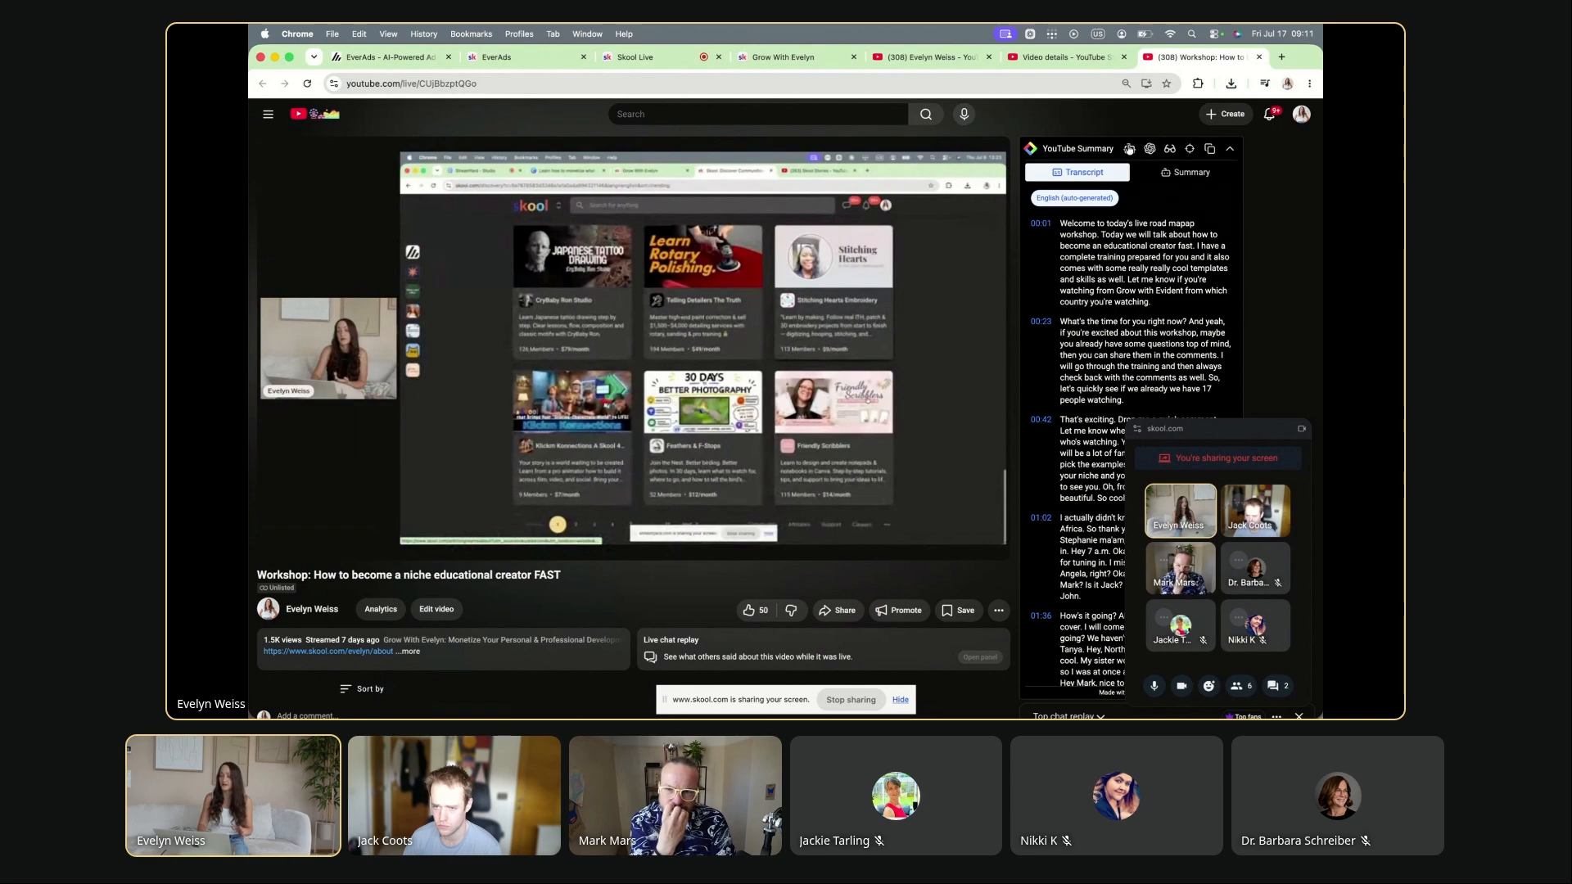
pyautogui.click(1209, 149)
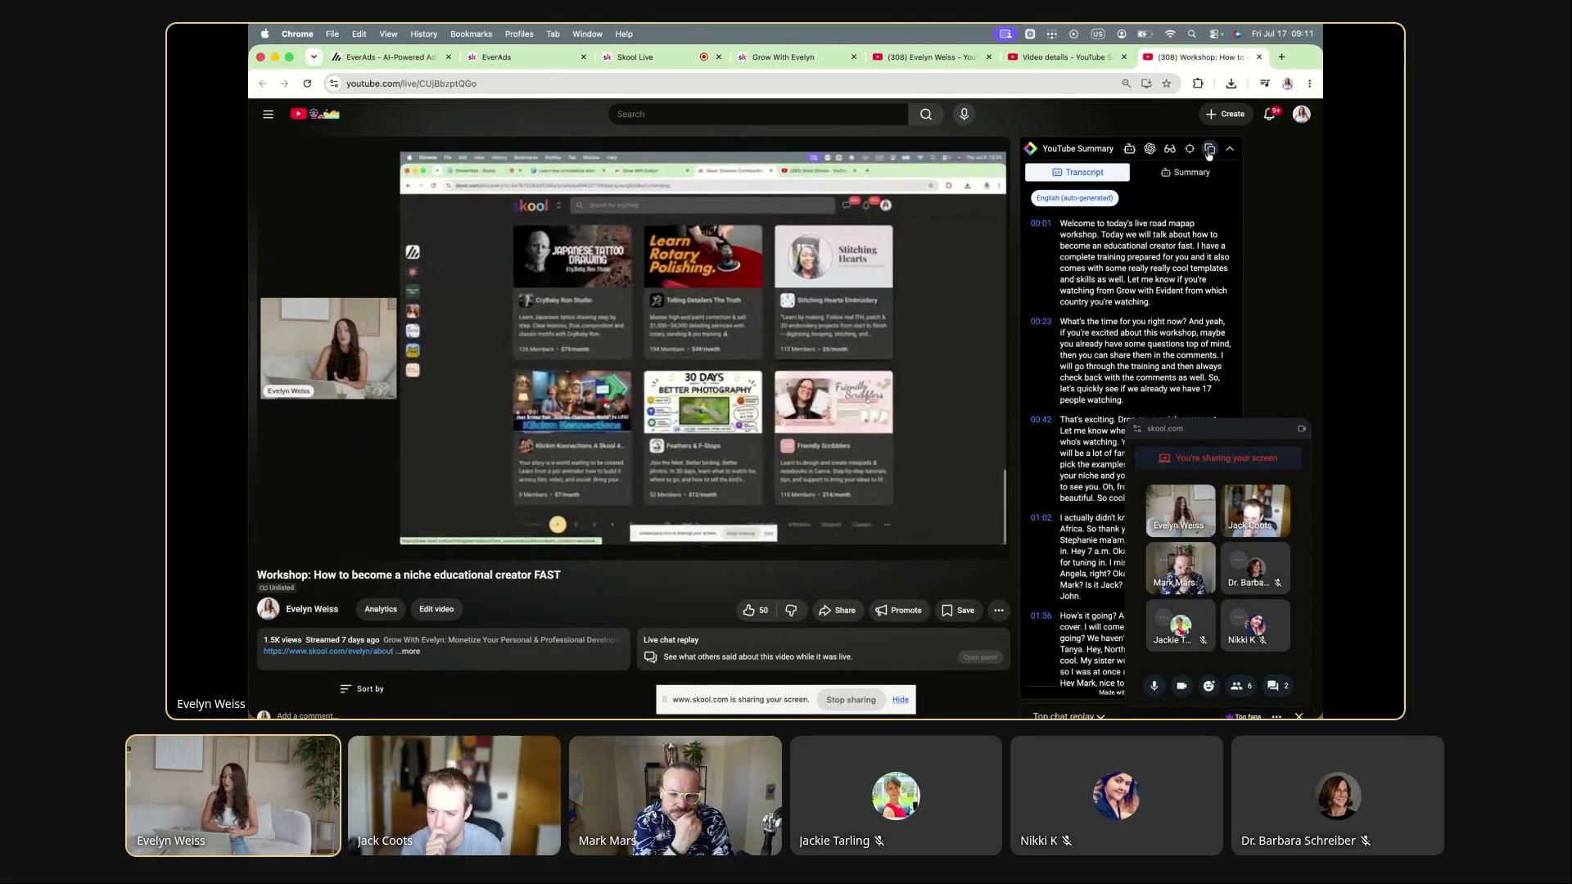
pyautogui.click(1209, 150)
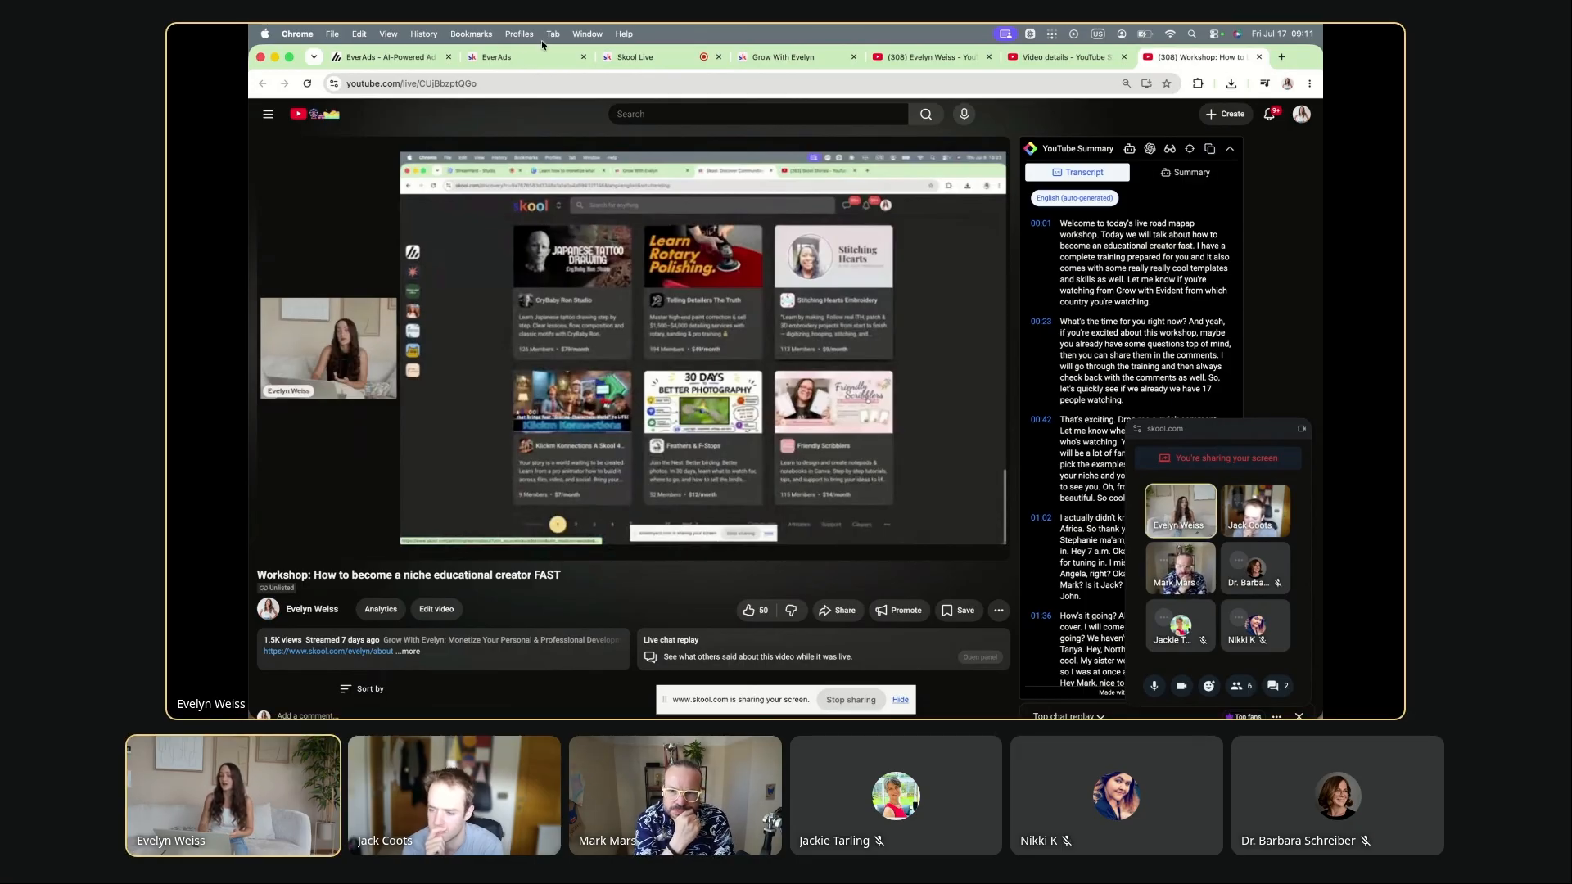
# Step: Create a new EverAds offer with "Workshop: Become an educational creator fast" as both campaign name and offer name
pyautogui.click(385, 57)
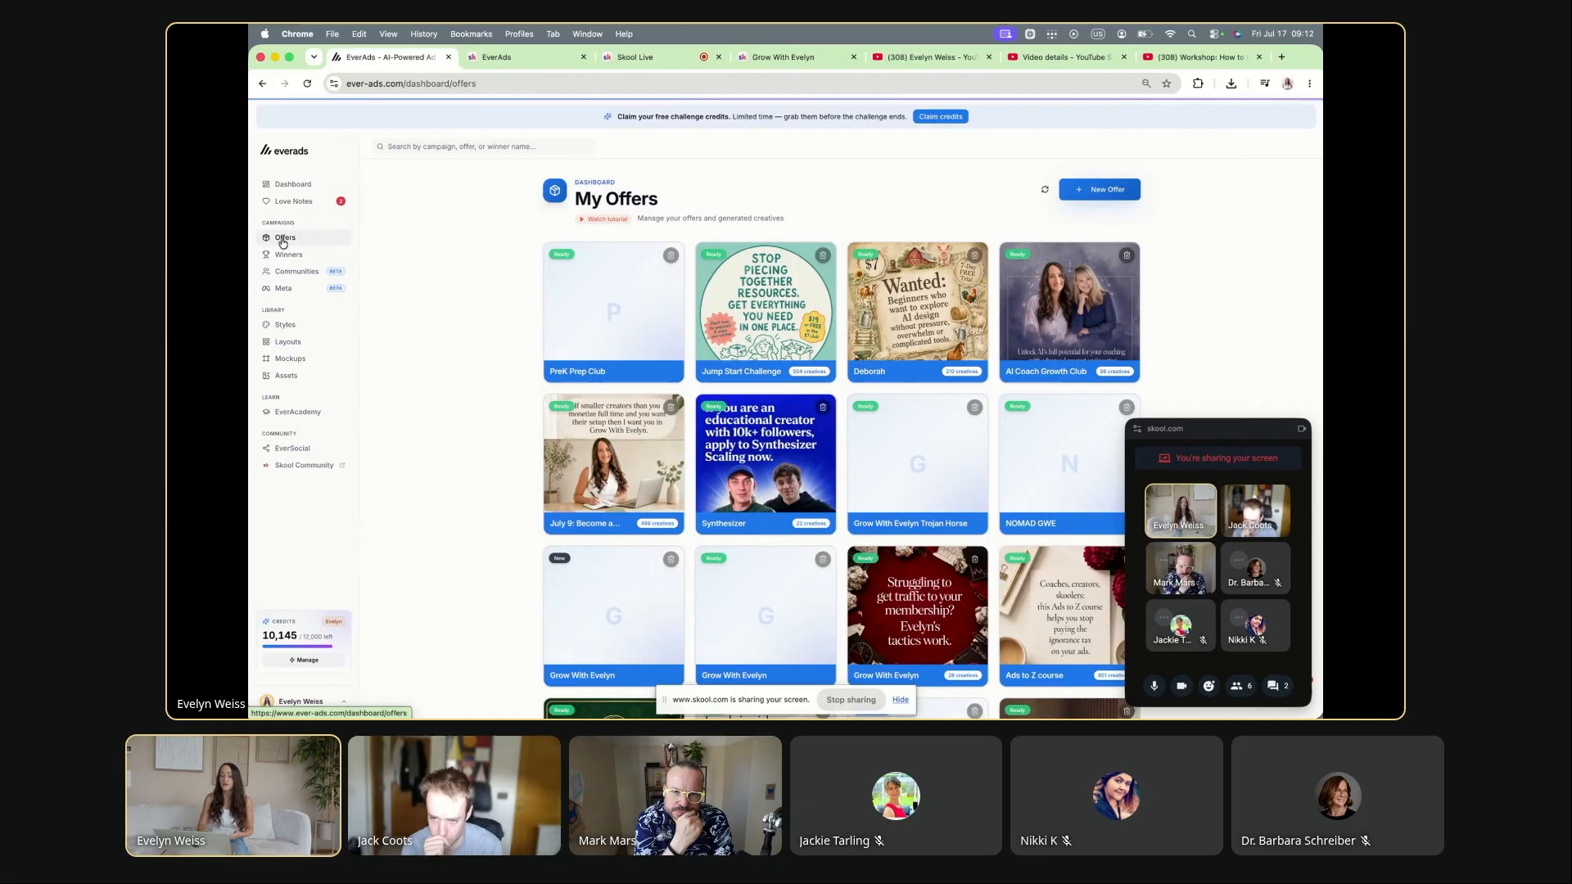
pyautogui.click(1089, 189)
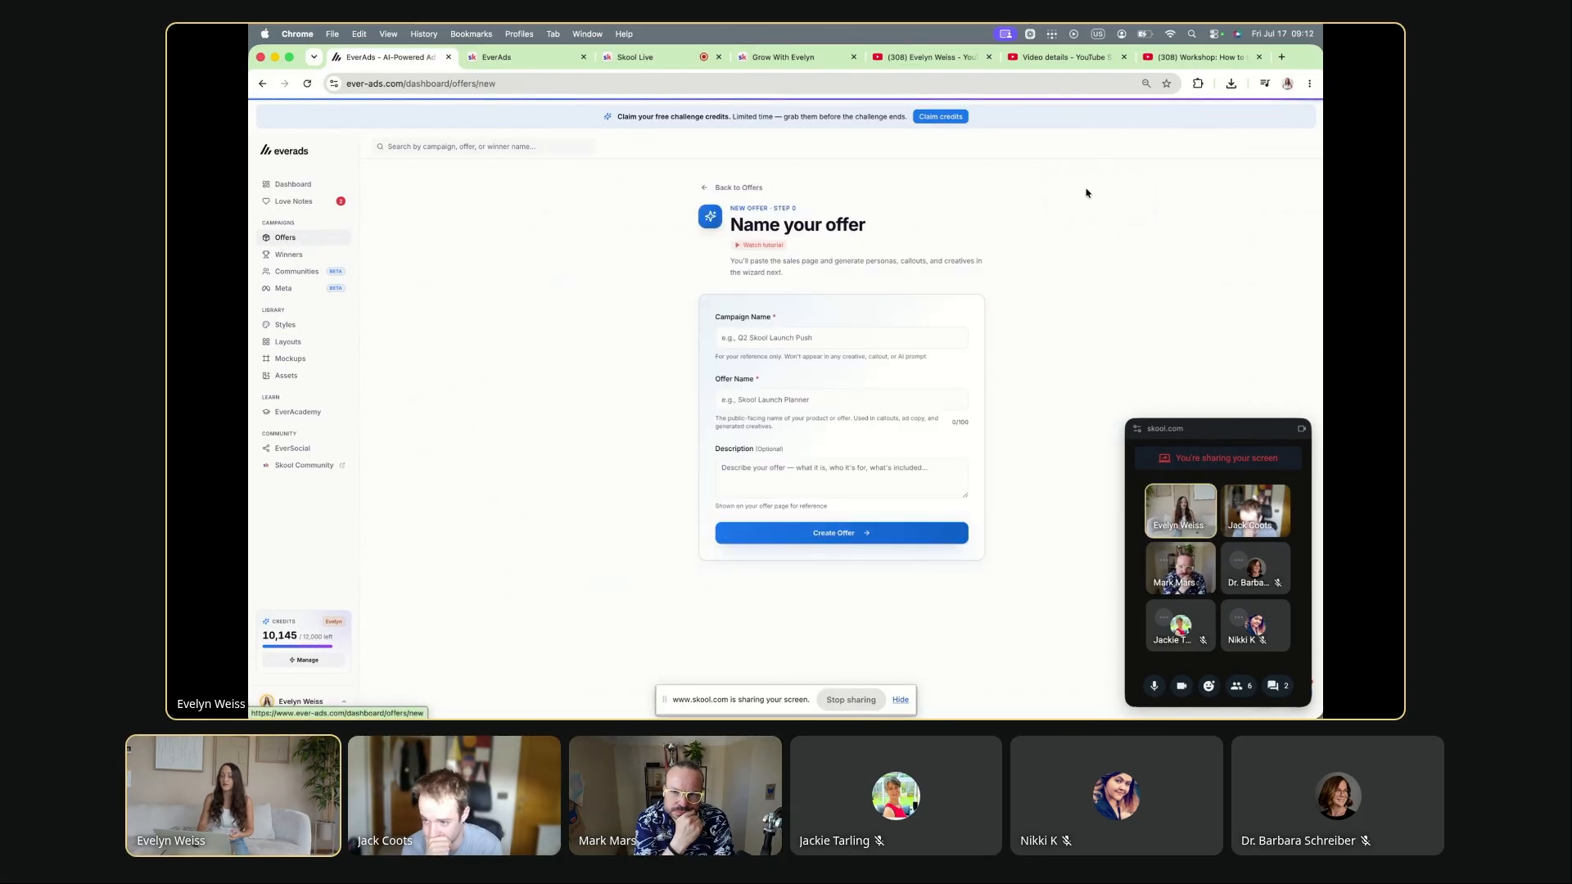
pyautogui.click(739, 340)
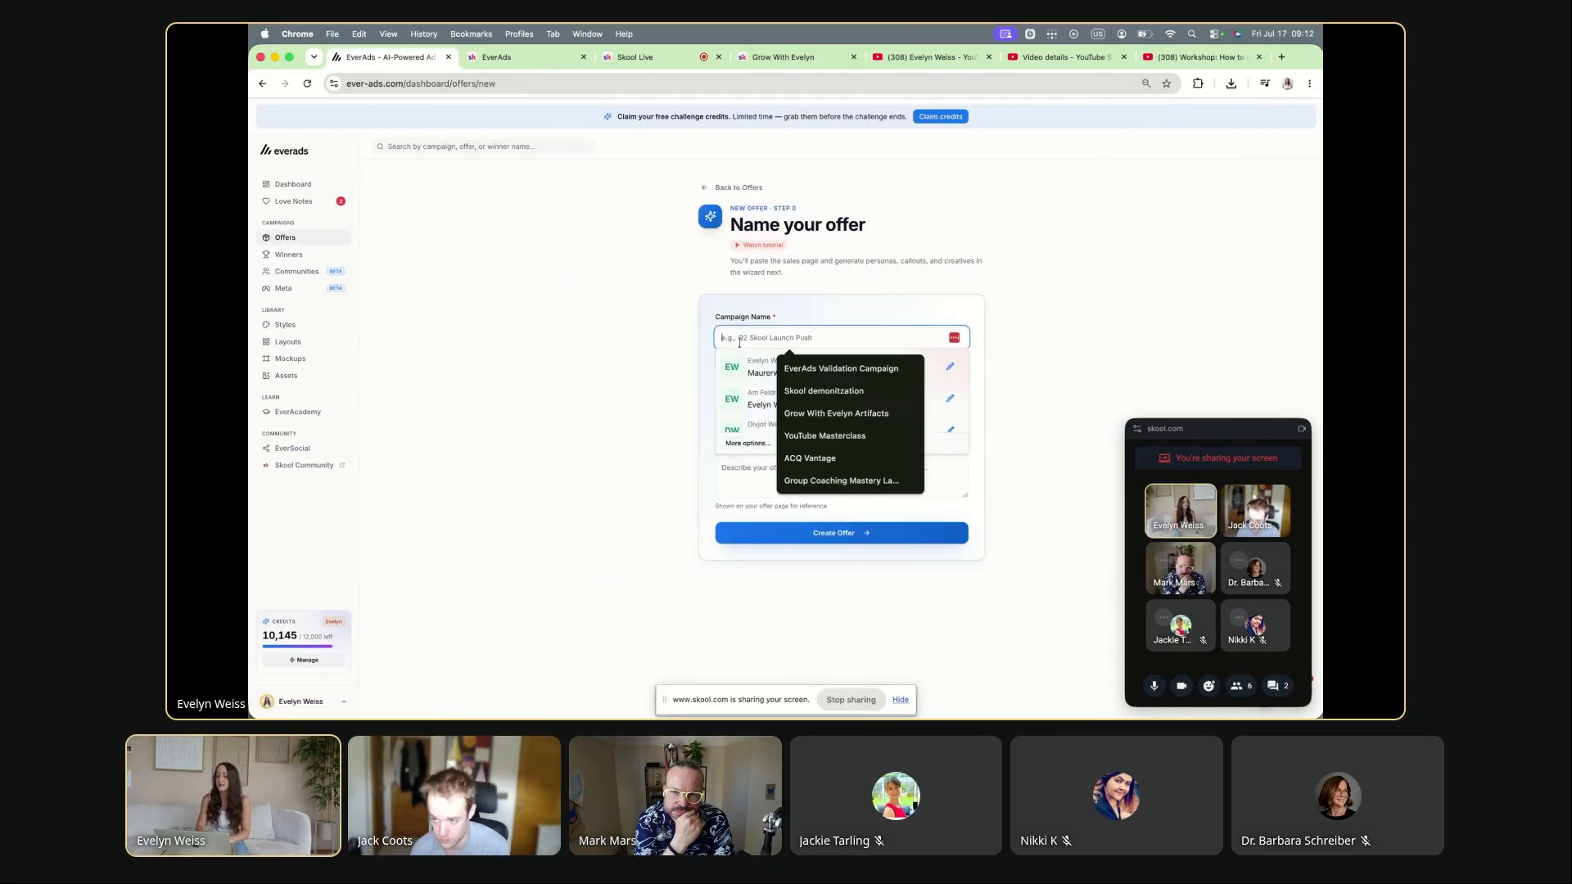
pyautogui.write('Workshop: Become an educational c')
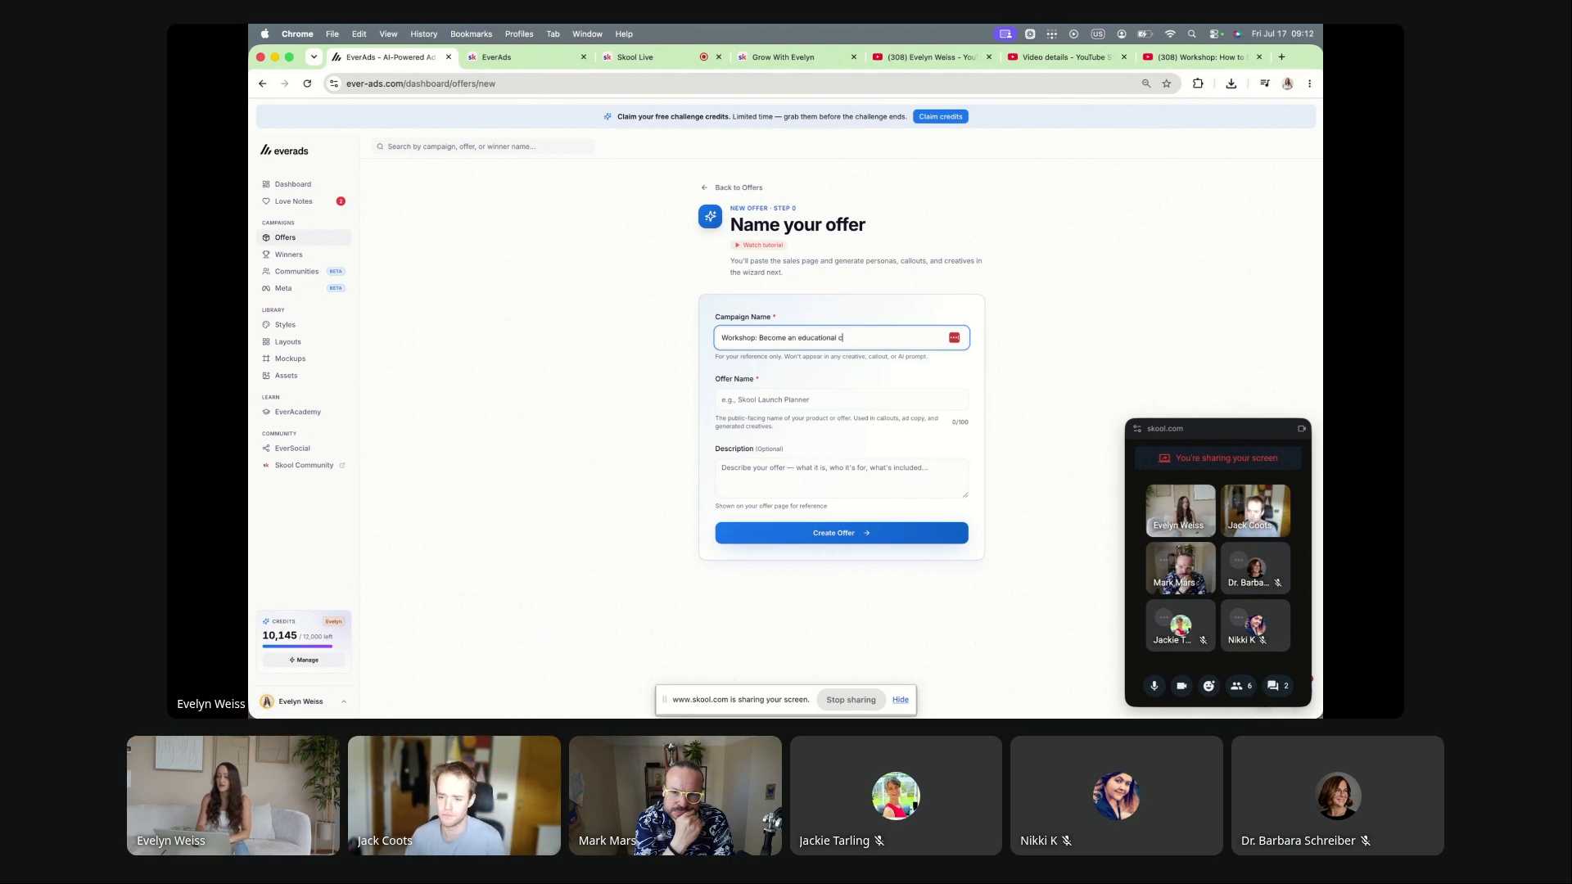
pyautogui.write('reator fast')
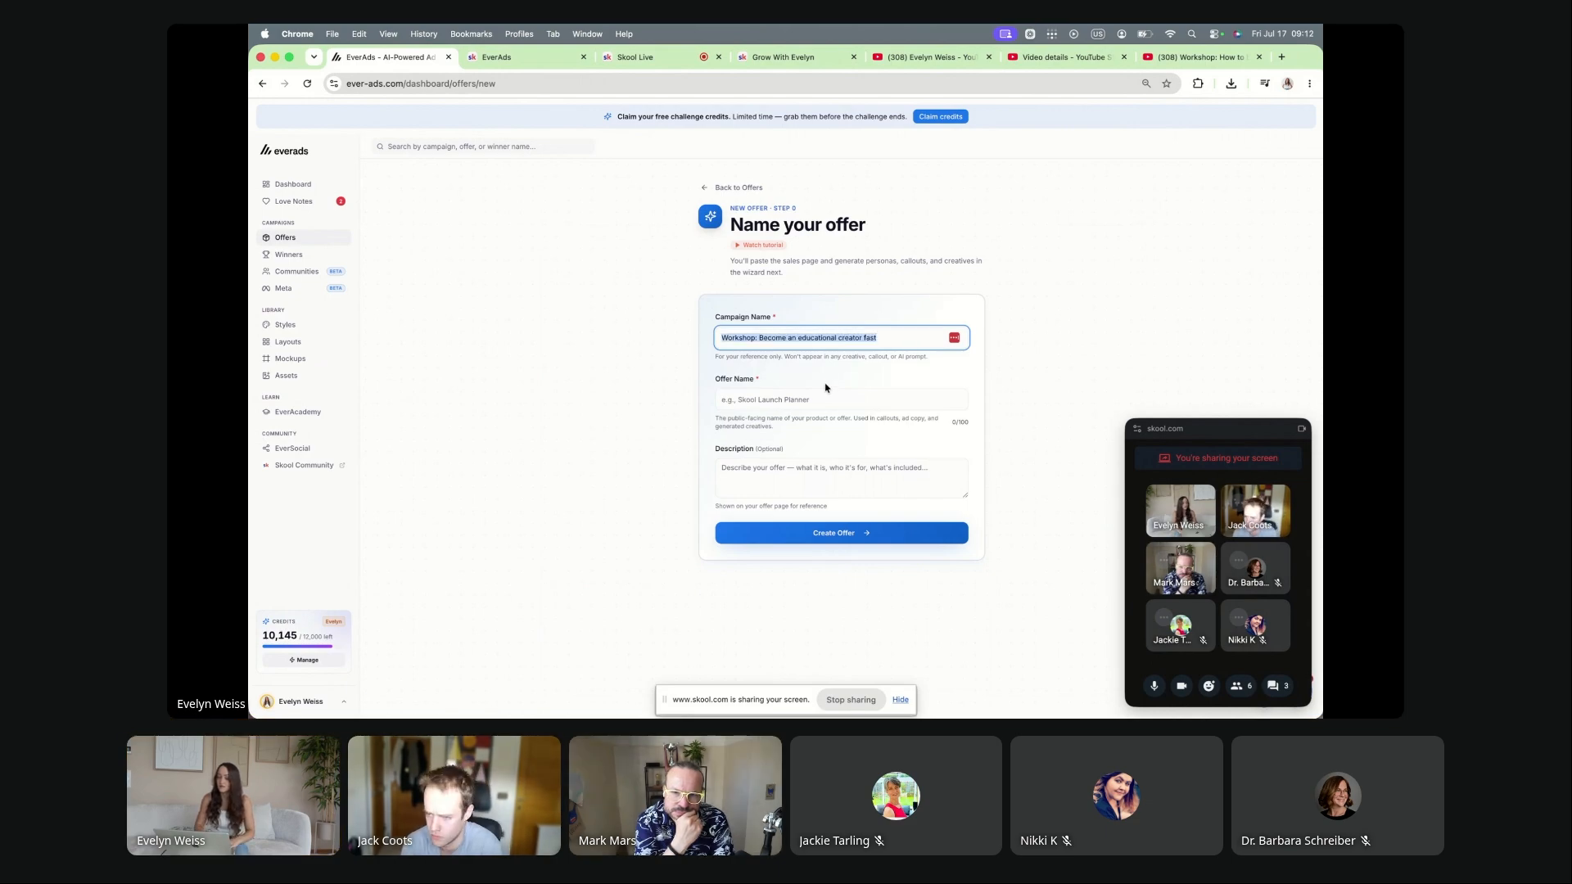
pyautogui.click(815, 402)
pyautogui.press('super+v')
pyautogui.click(799, 532)
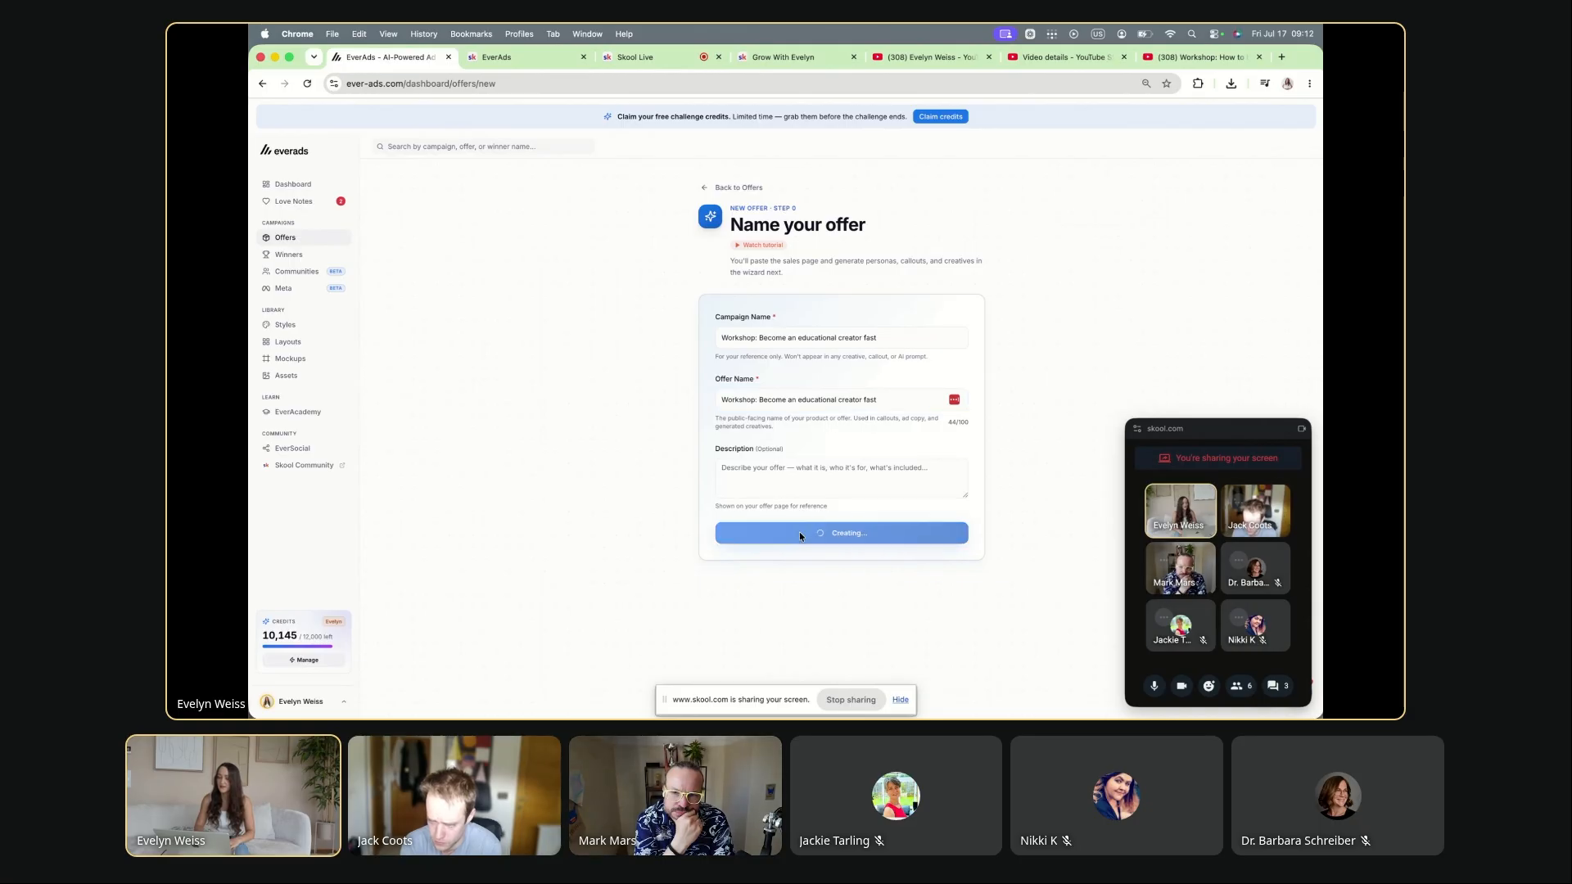
# Step: Copy the workshop video's transcript from YouTube again and paste it as the offer text in EverAds
pyautogui.click(1198, 57)
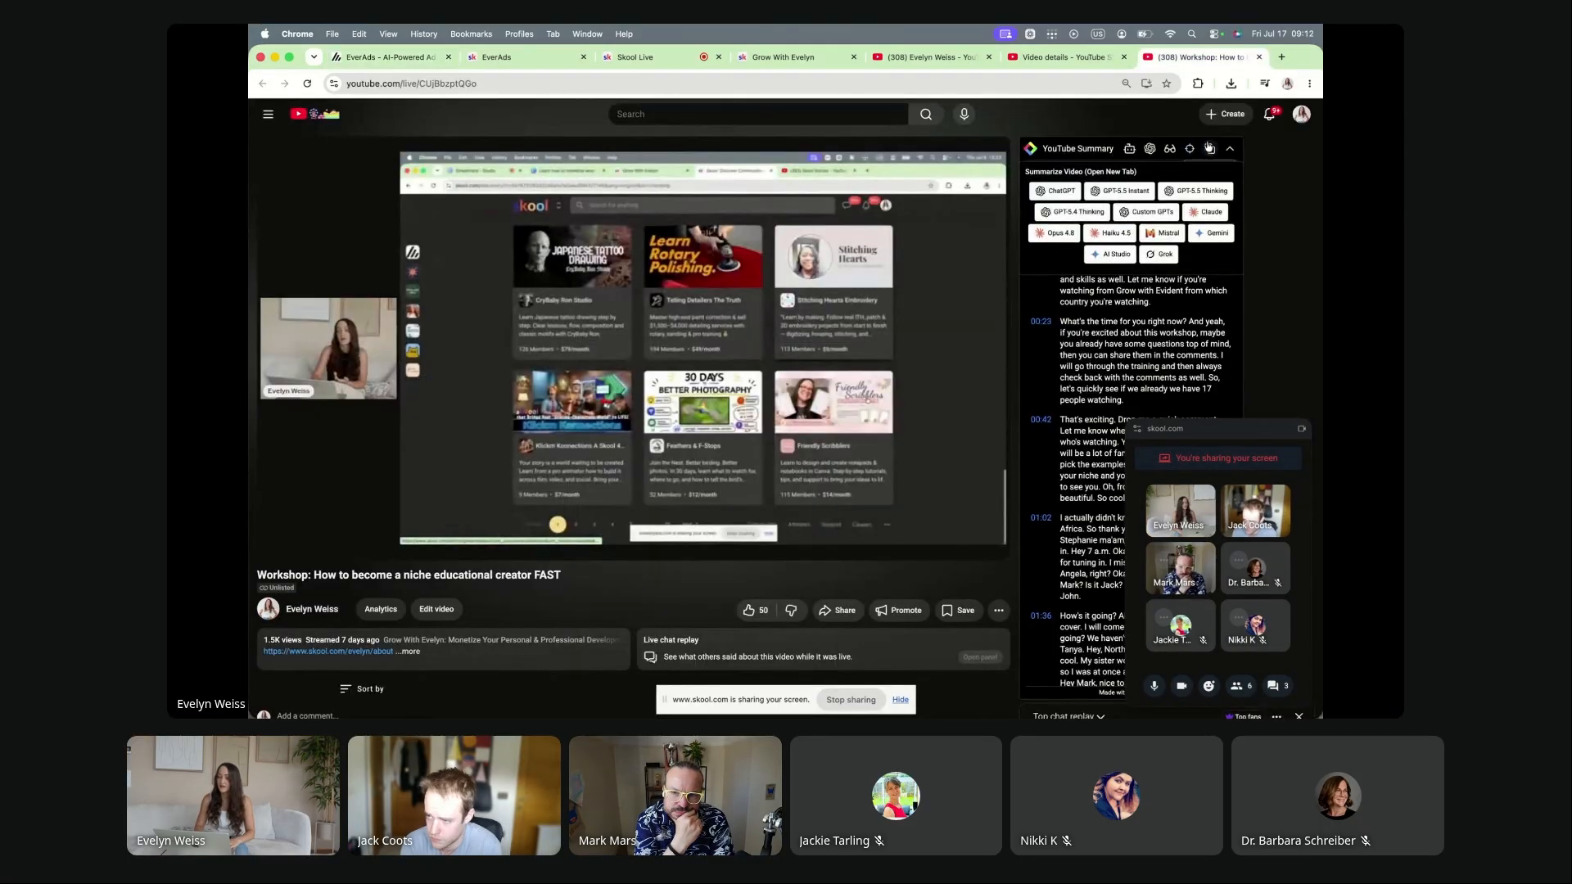
pyautogui.click(384, 57)
pyautogui.click(792, 453)
pyautogui.press('super+v')
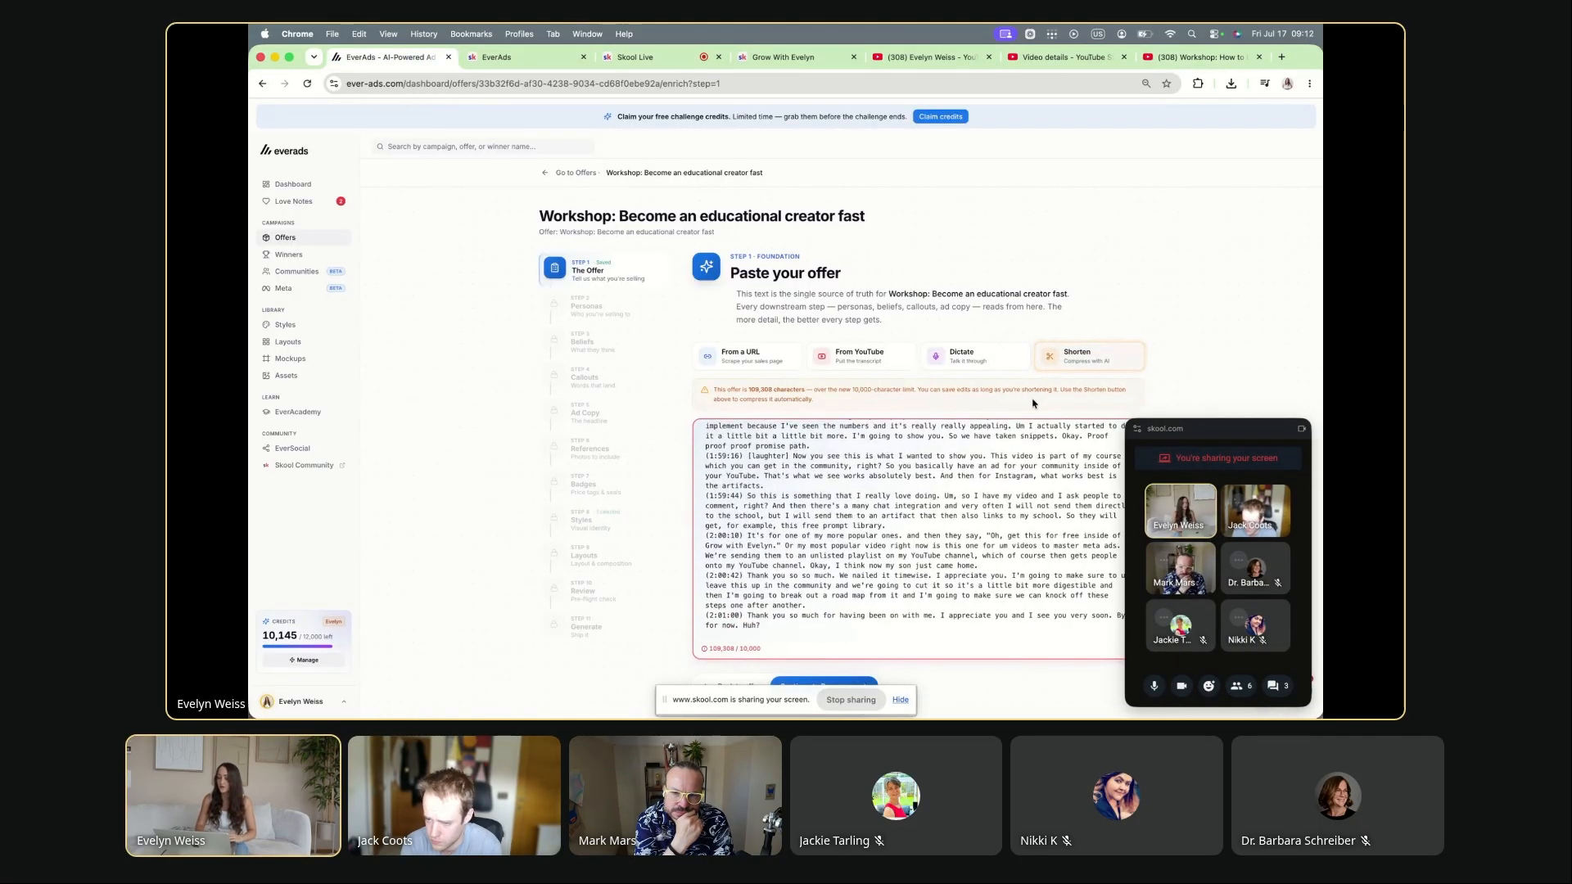
# Step: Shorten the pasted offer text with AI and continue to the Personas stage
pyautogui.click(1073, 356)
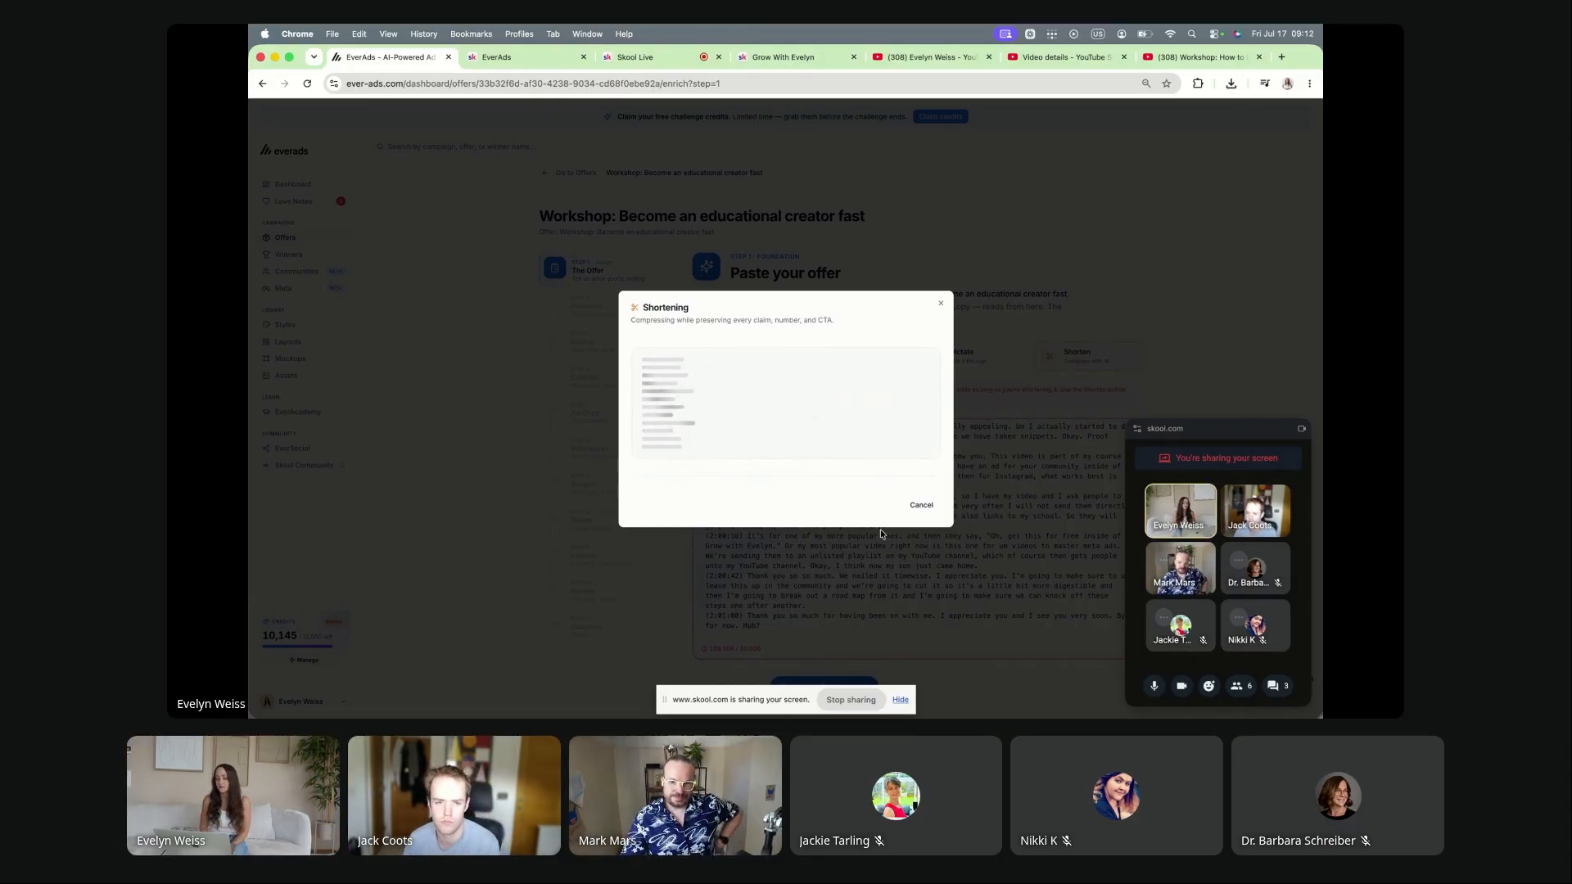
pyautogui.click(870, 542)
pyautogui.scroll(-2, 864, 542)
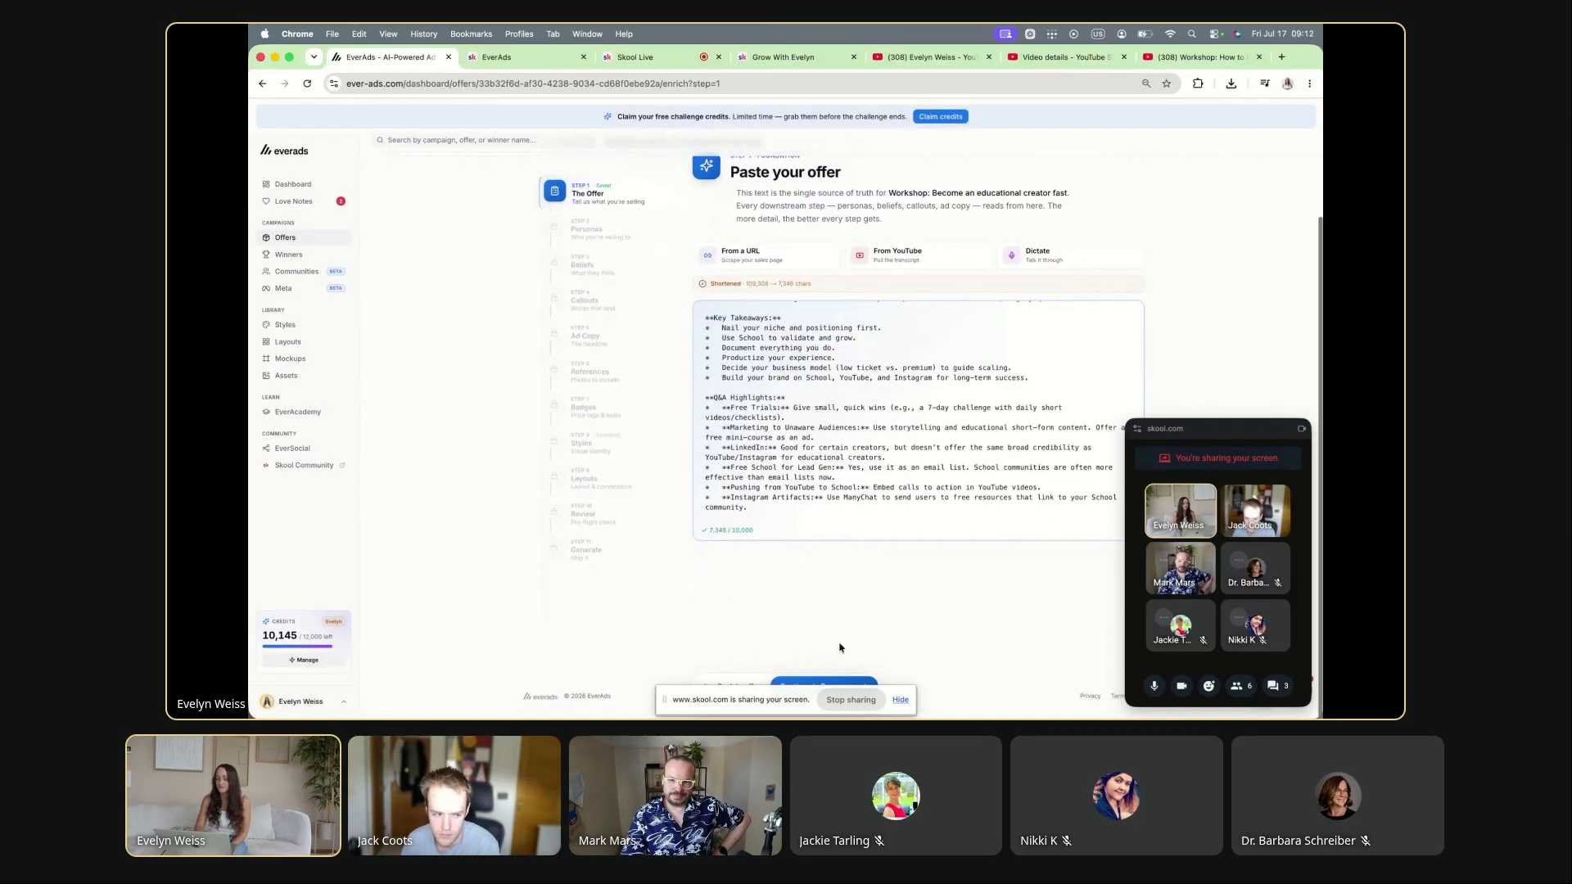
pyautogui.moveTo(904, 700); pyautogui.dragTo(570, 700)
pyautogui.click(827, 690)
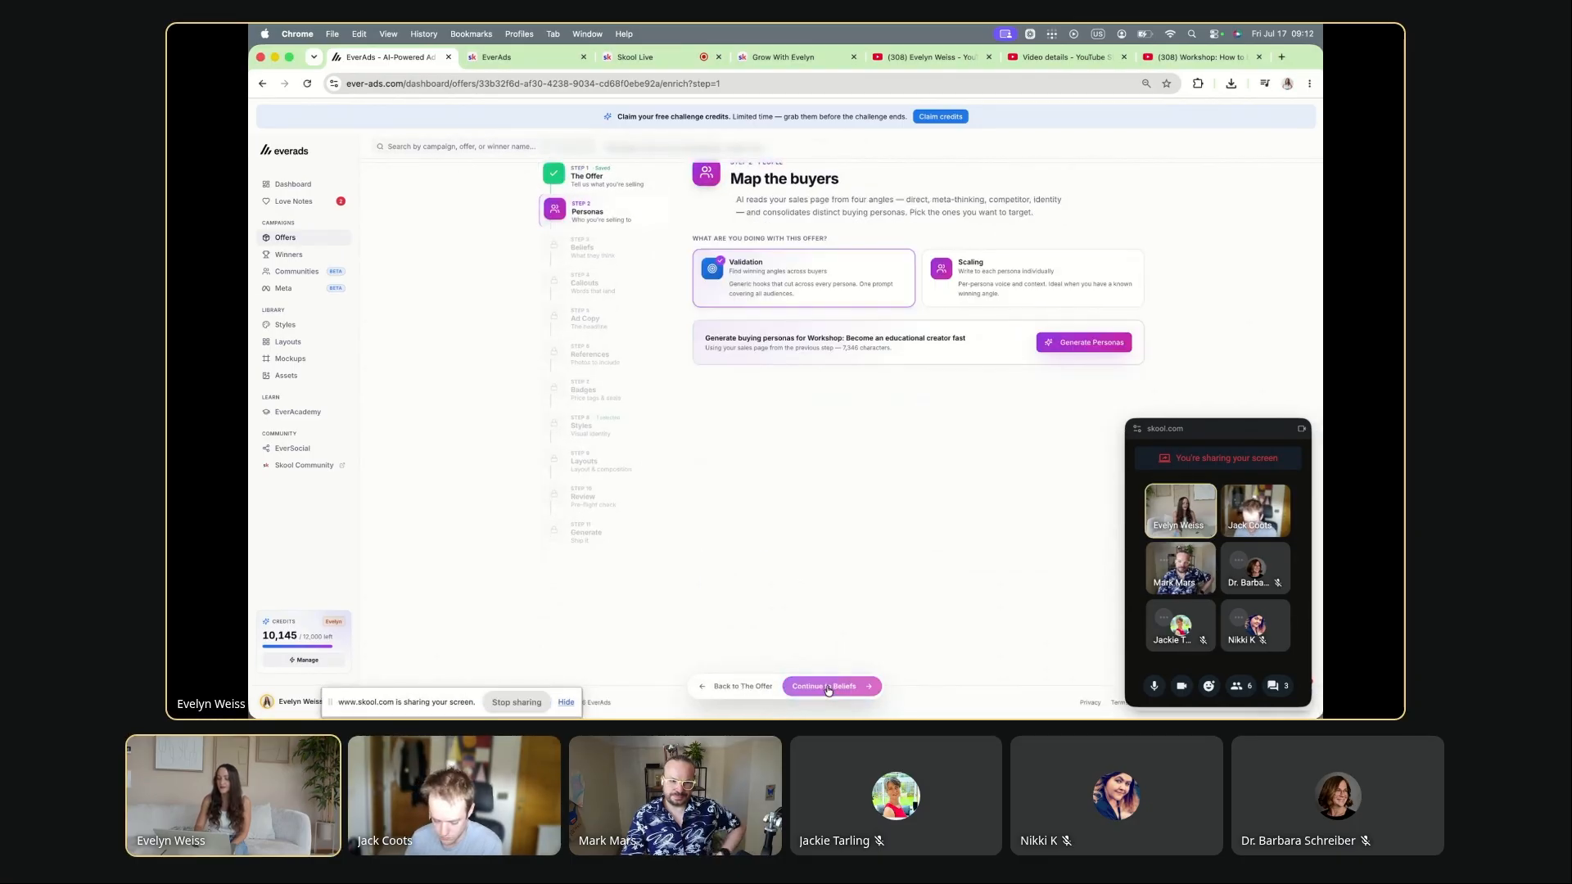
# Step: Generate the buying personas for the workshop offer in Validation mode and review them
pyautogui.click(1069, 345)
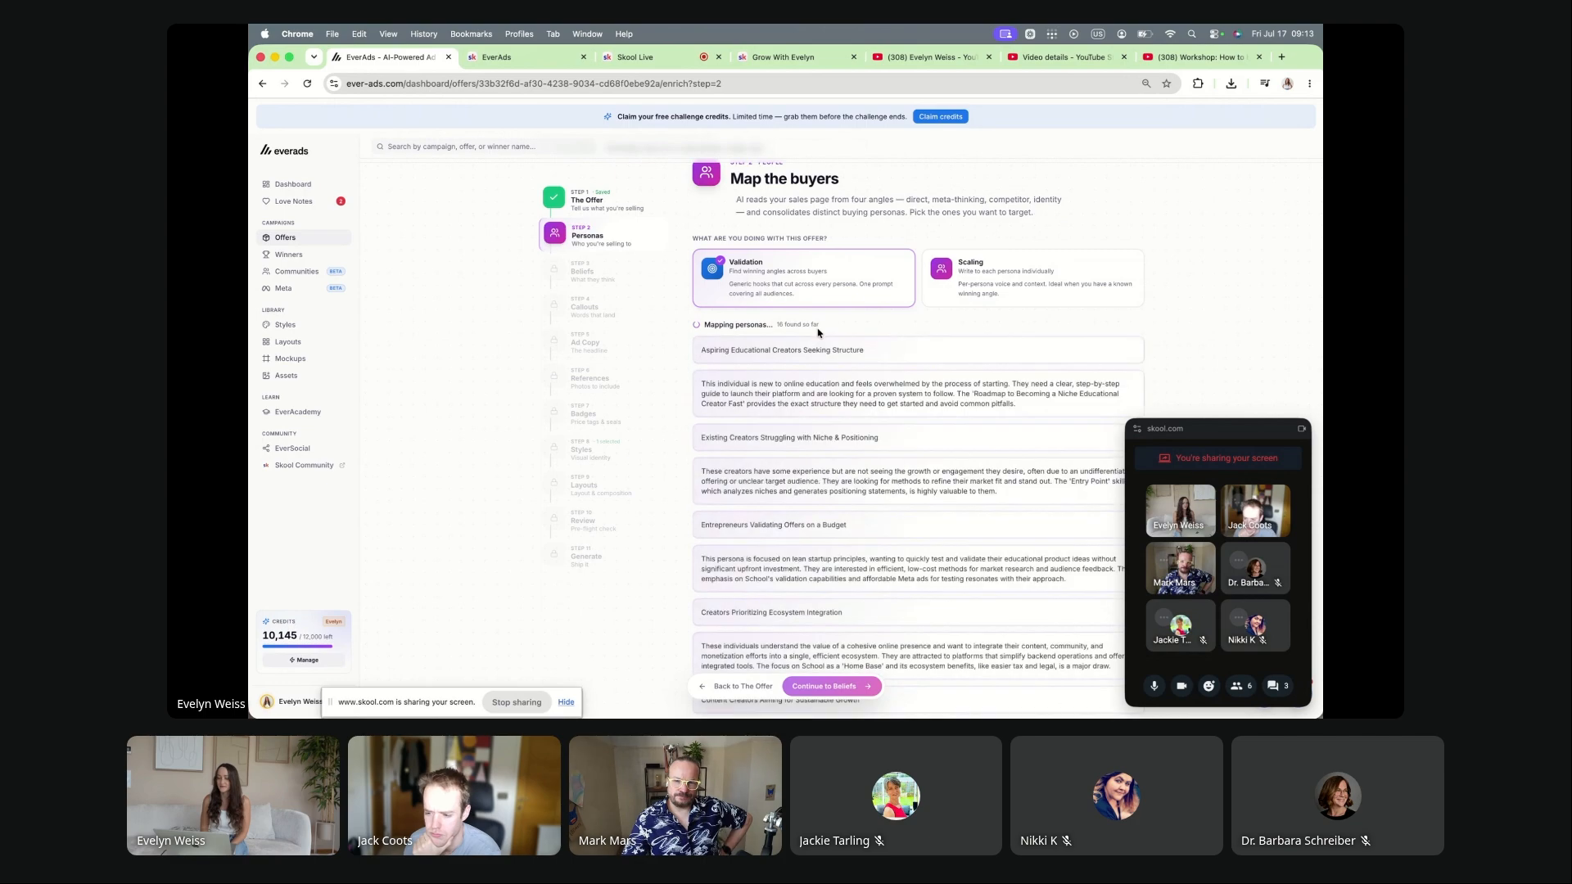
pyautogui.scroll(-3, 793, 496)
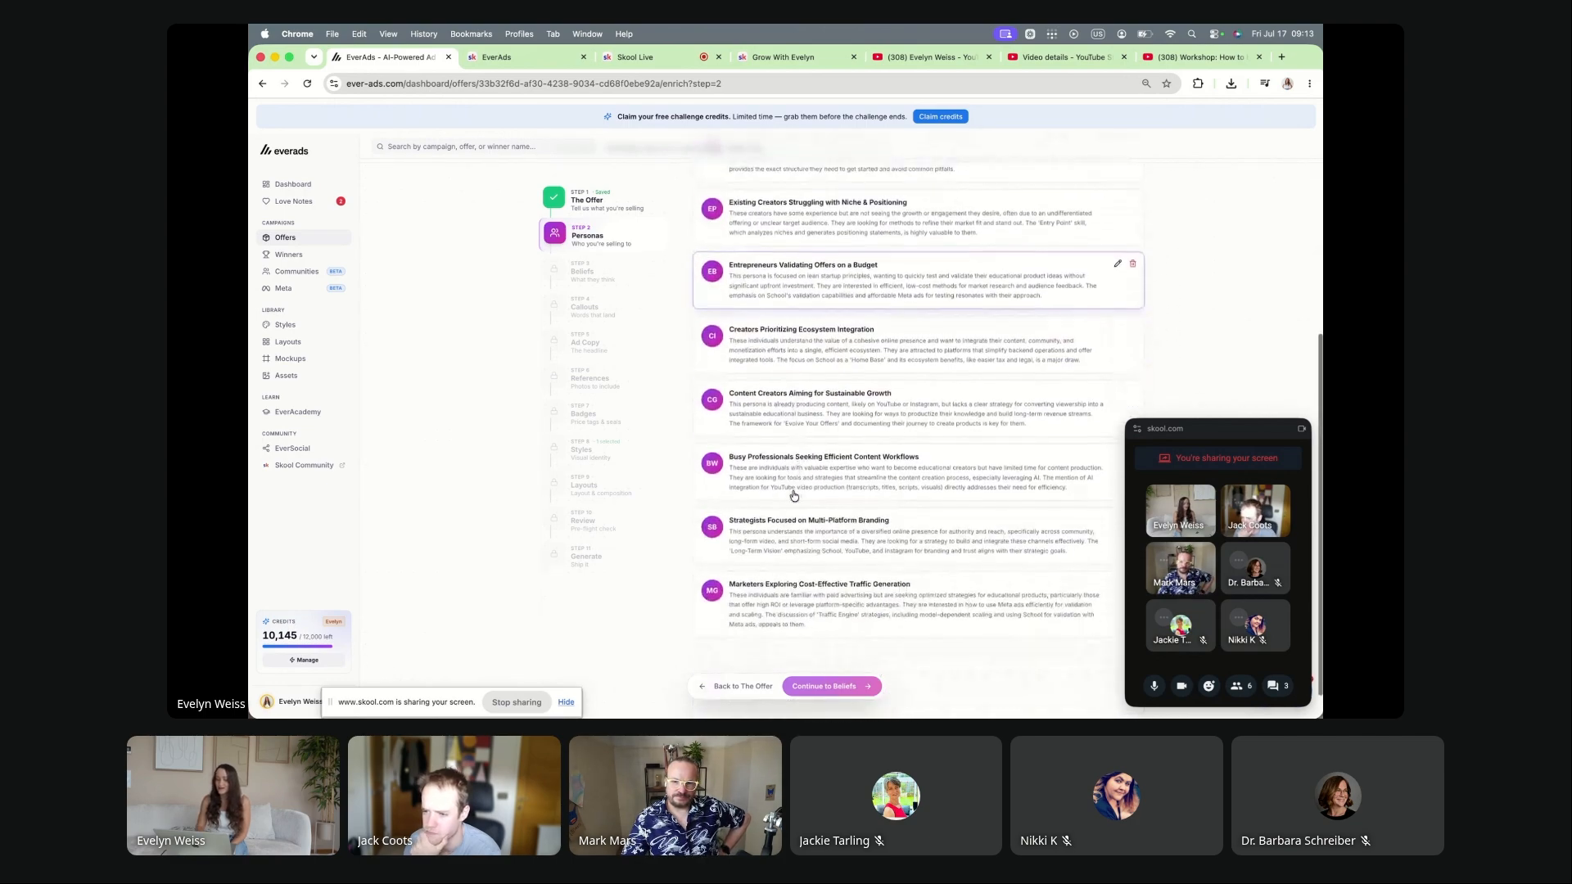
pyautogui.scroll(4, 780, 536)
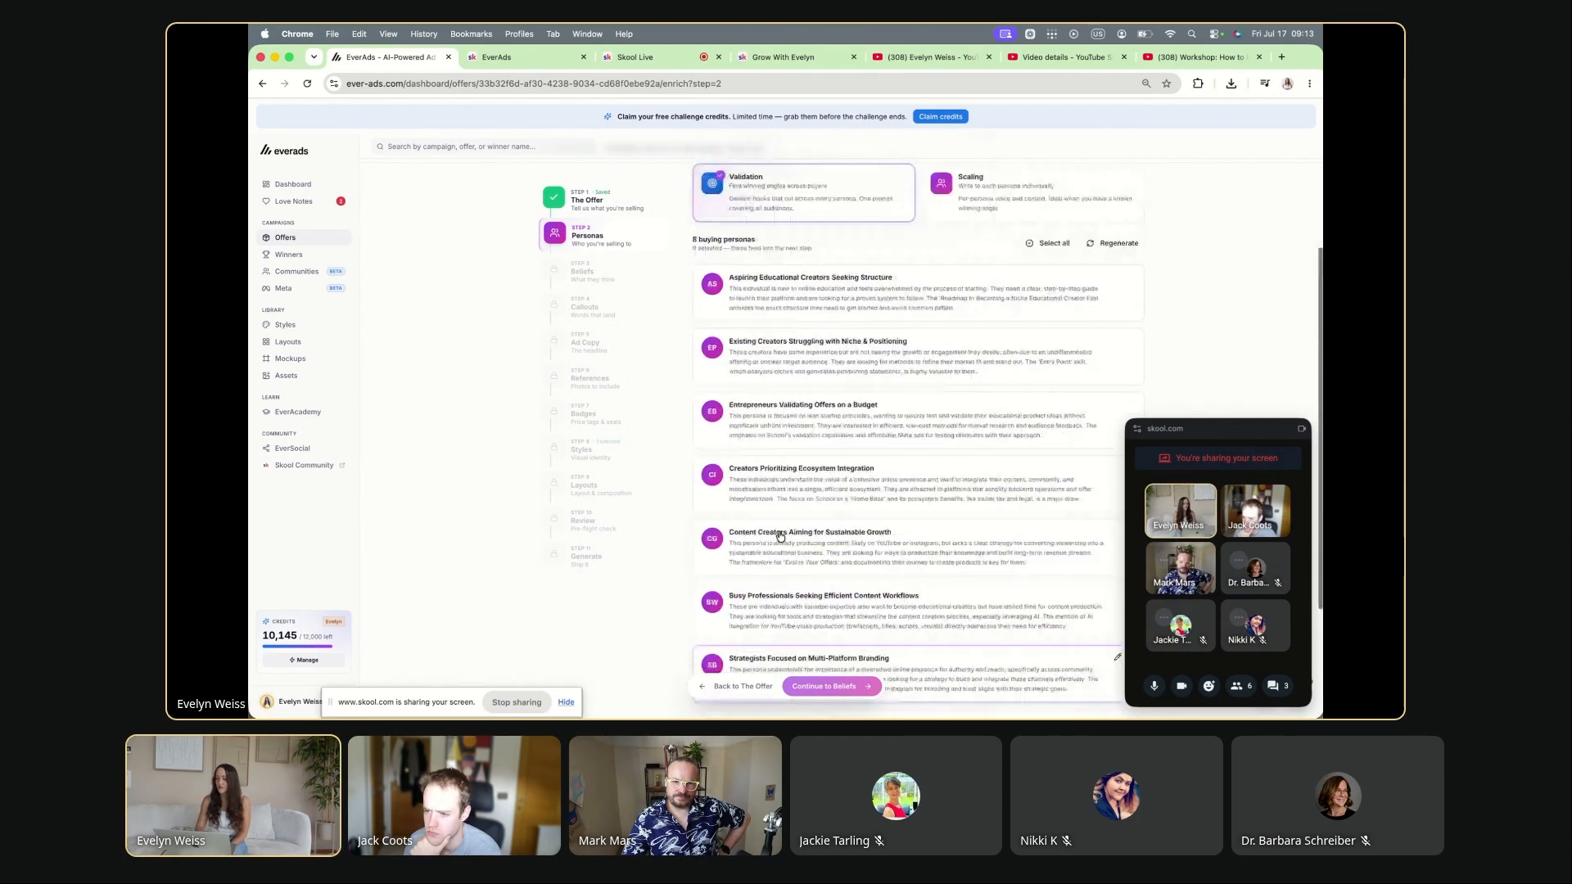
# Step: Continue to the Beliefs stage and generate the belief map for the selected personas
pyautogui.click(819, 686)
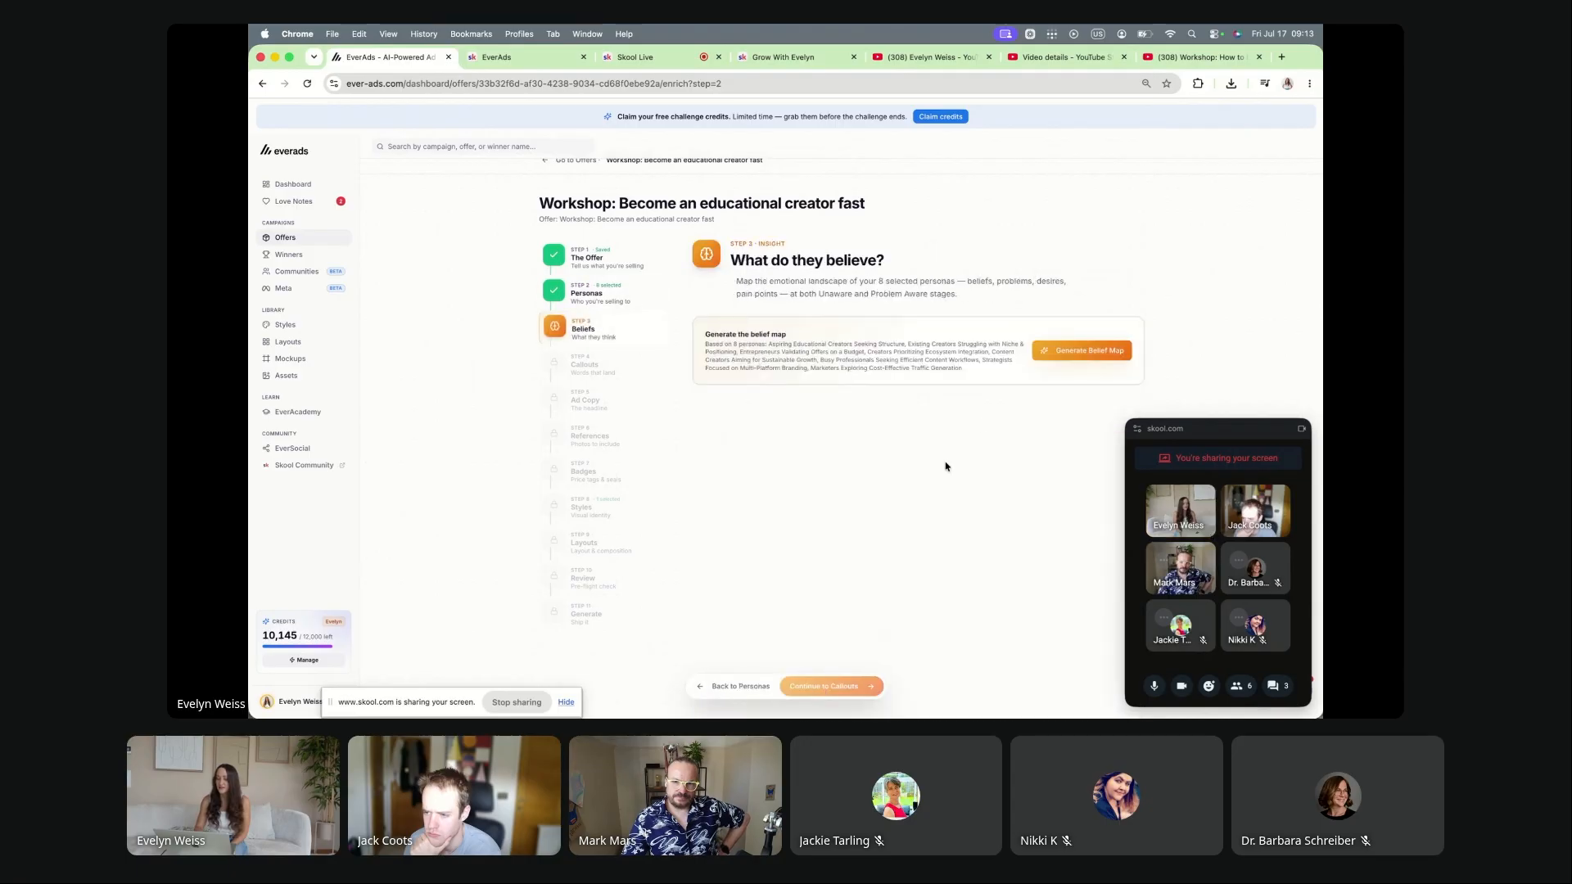
pyautogui.scroll(-3, 878, 656)
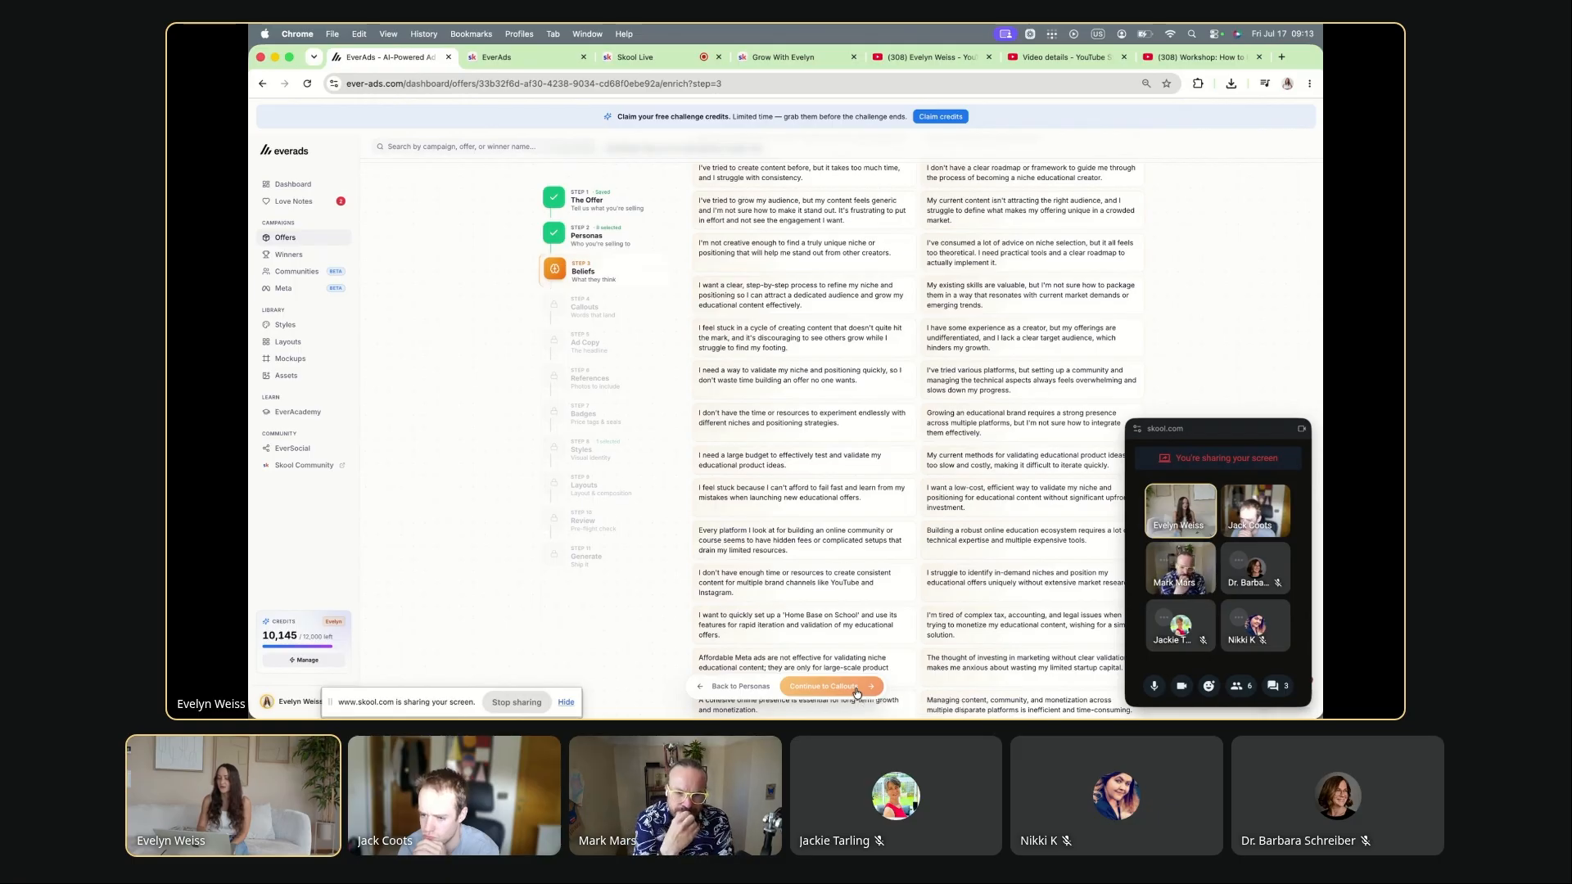
# Step: Review the beliefs generated for the workshop personas and continue to the Callouts stage
pyautogui.scroll(-5, 851, 646)
pyautogui.scroll(10, 850, 622)
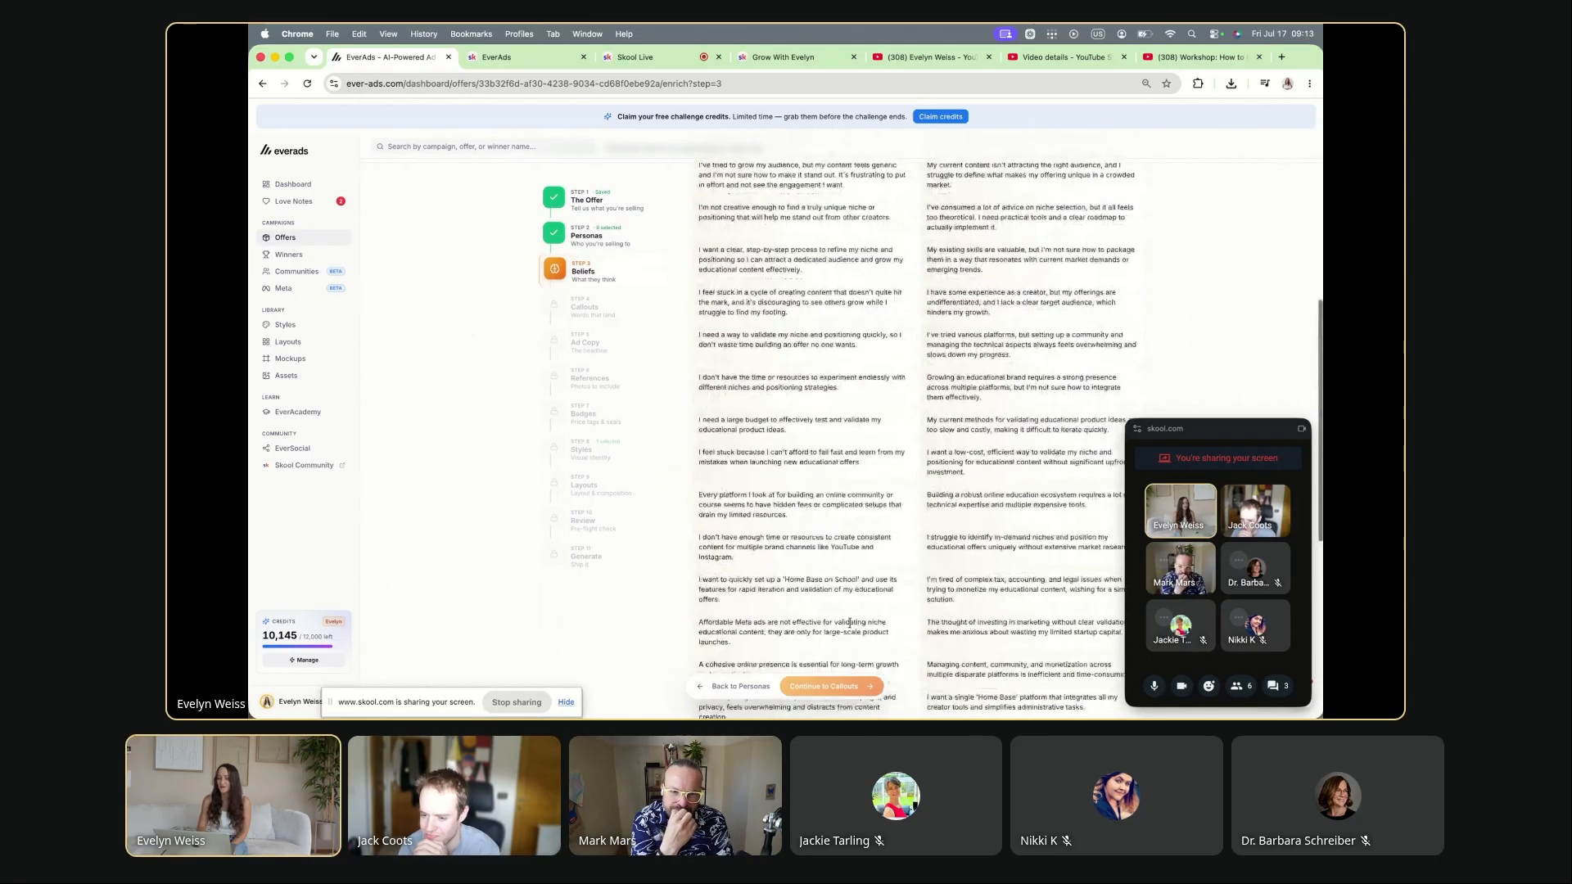
pyautogui.scroll(-10, 847, 540)
pyautogui.scroll(-3, 845, 541)
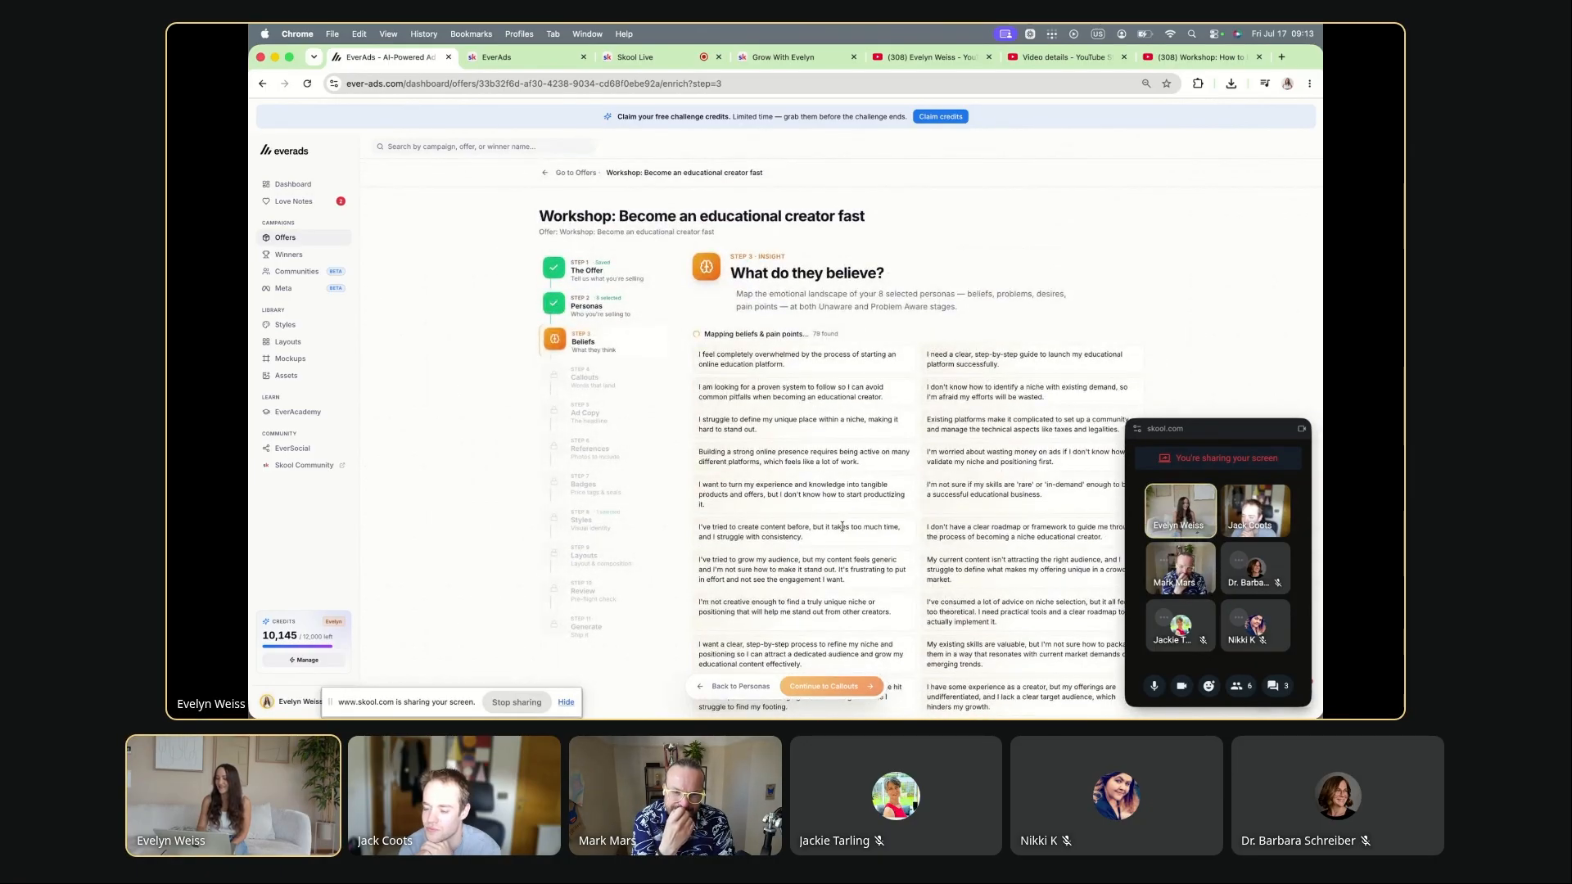
pyautogui.scroll(-5, 842, 527)
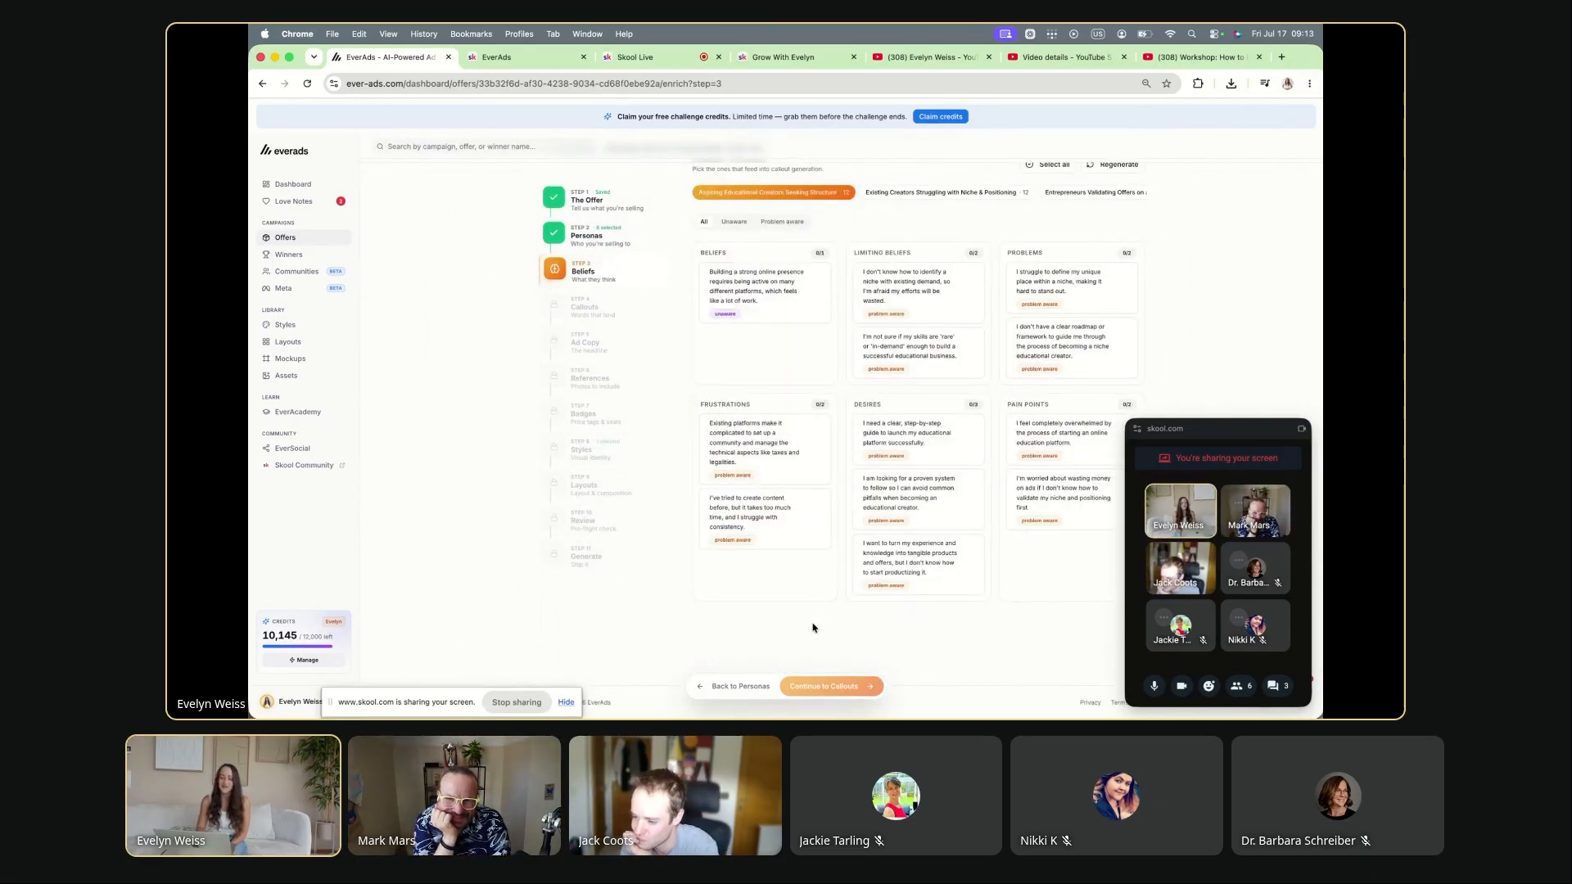
pyautogui.click(823, 685)
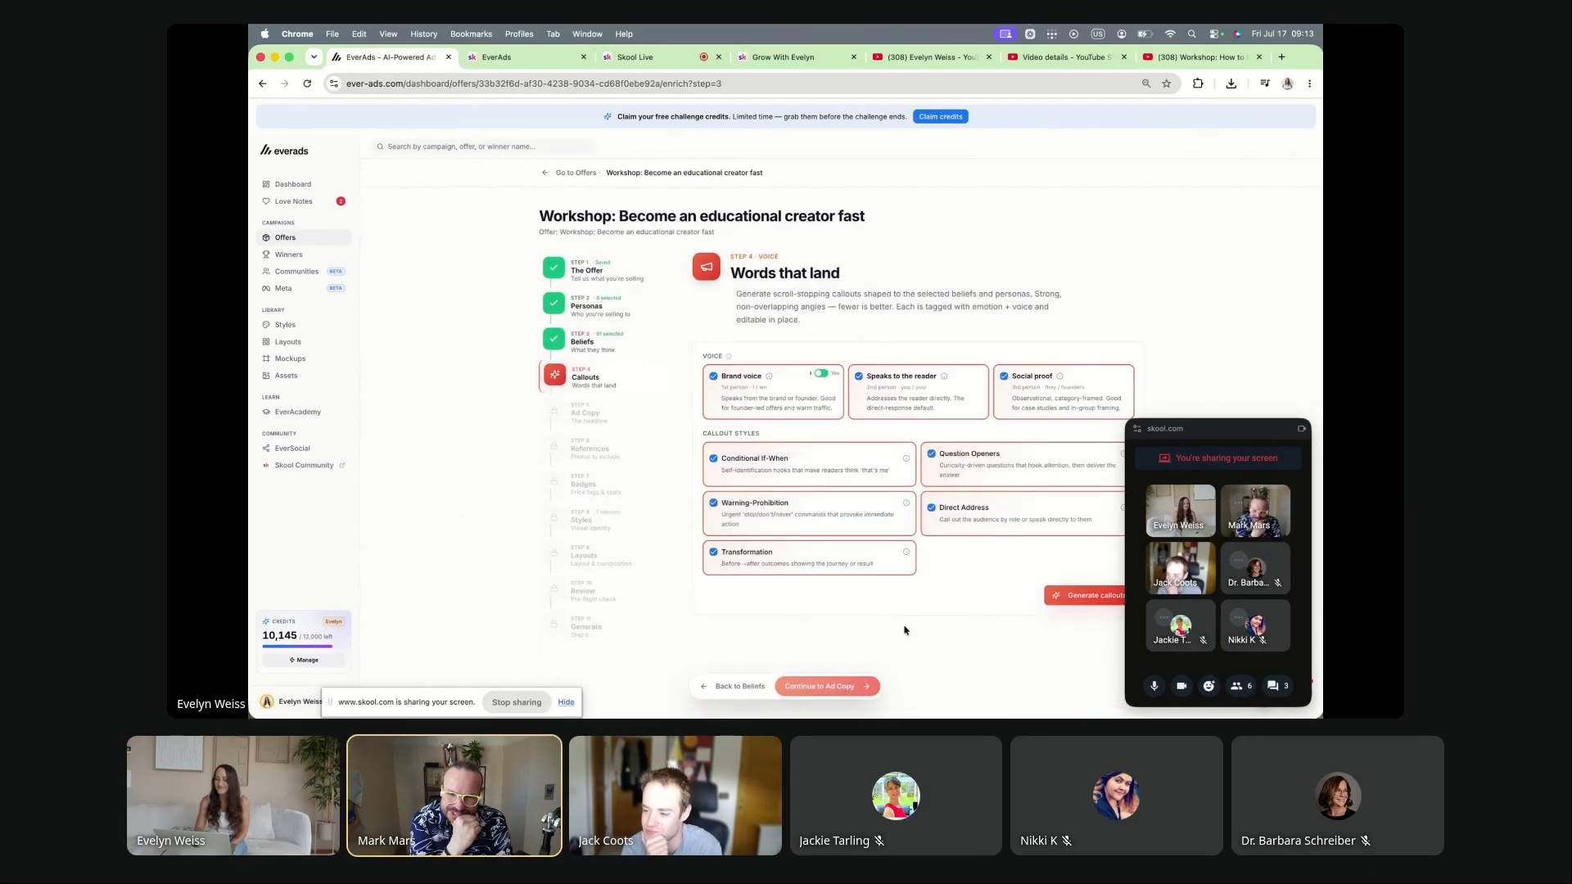
# Step: Generate callouts in all voices and callout styles, select all of them, and continue to the Ad Copy stage
pyautogui.click(1061, 598)
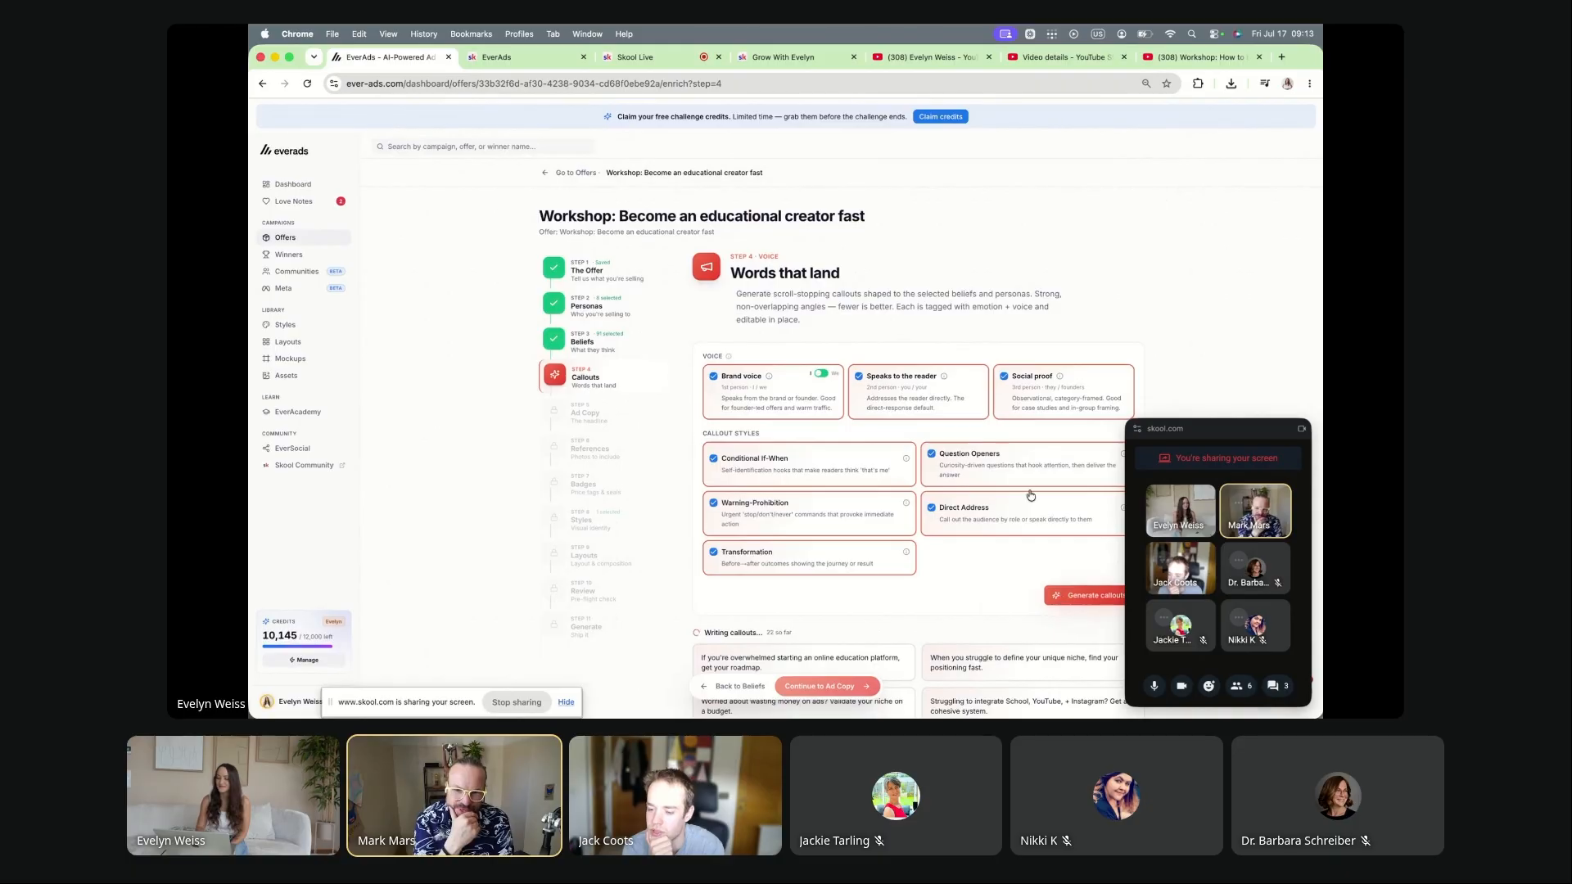
pyautogui.scroll(-5, 1030, 495)
pyautogui.scroll(-1, 1030, 495)
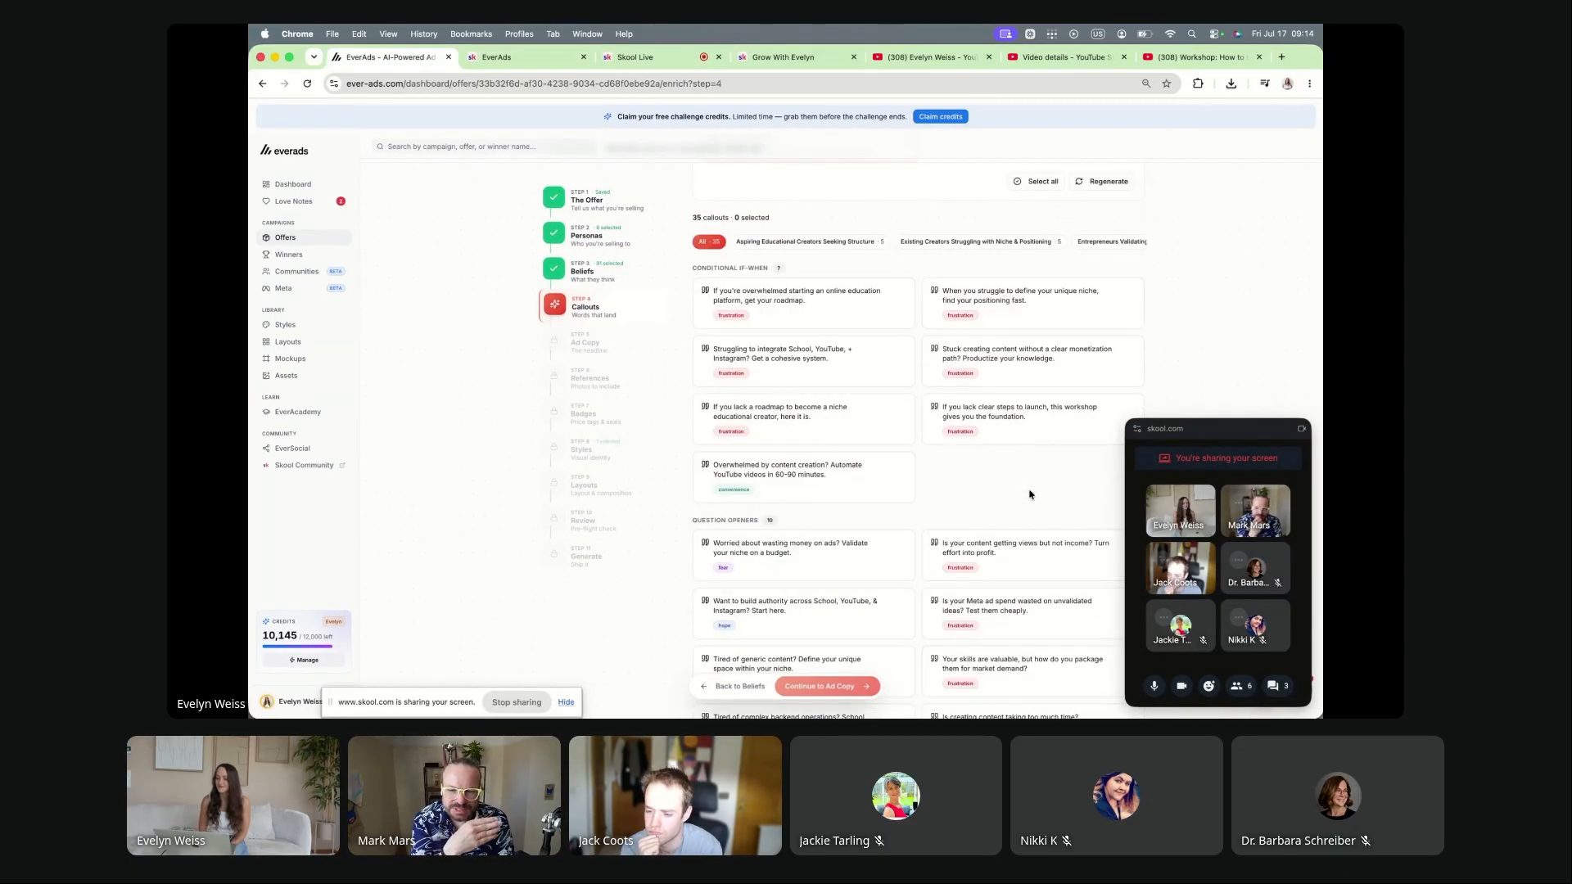
pyautogui.click(1020, 184)
pyautogui.click(829, 689)
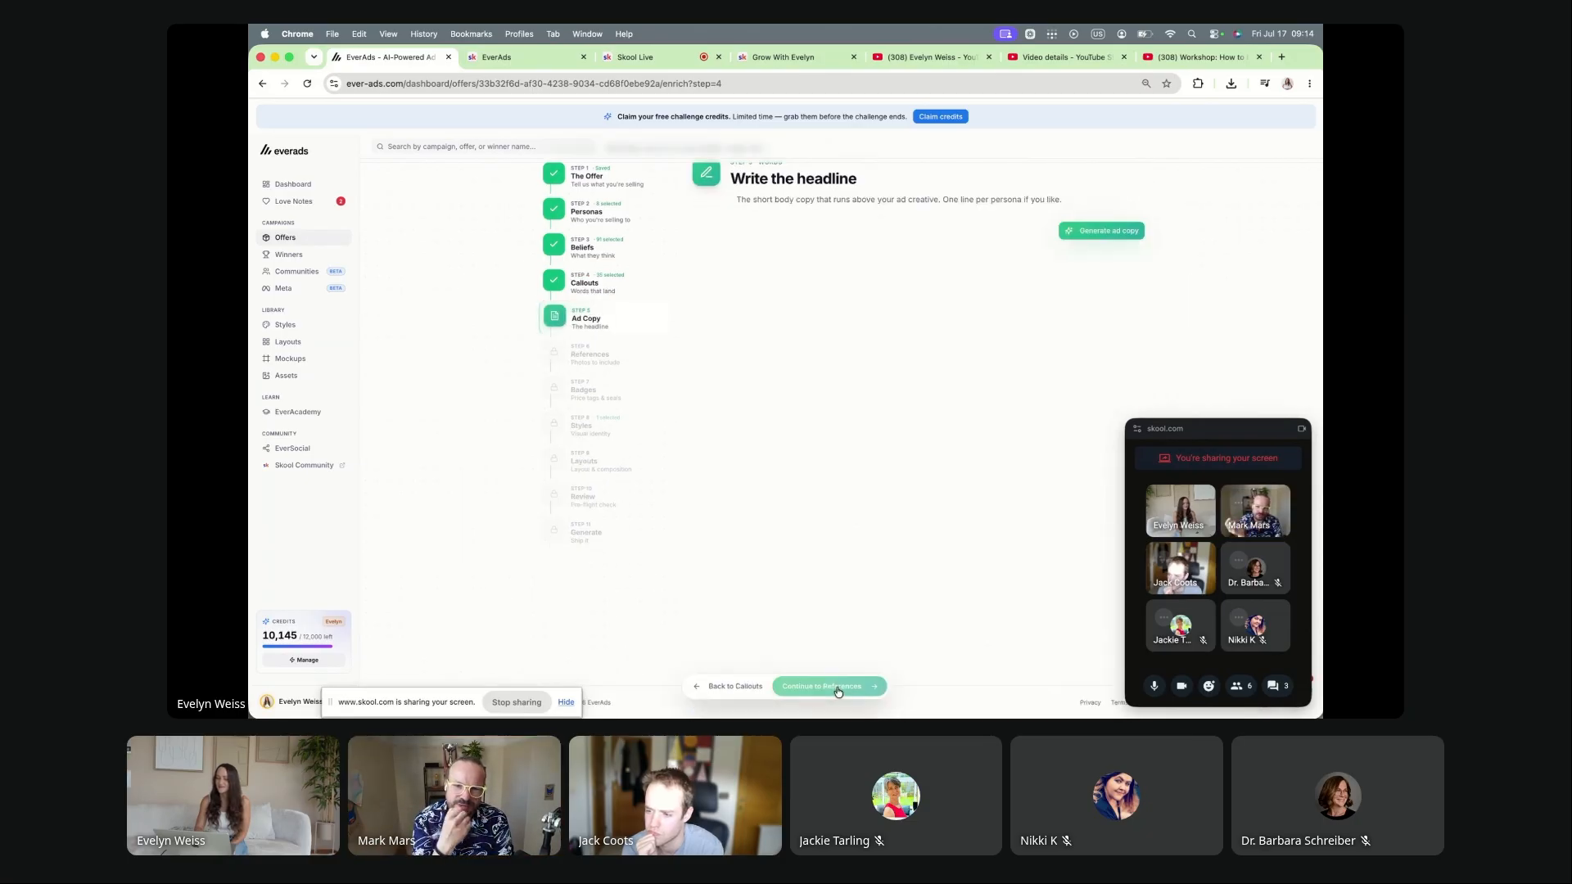
# Step: Generate the ad copy for the workshop offer and continue to the References stage
pyautogui.click(1083, 236)
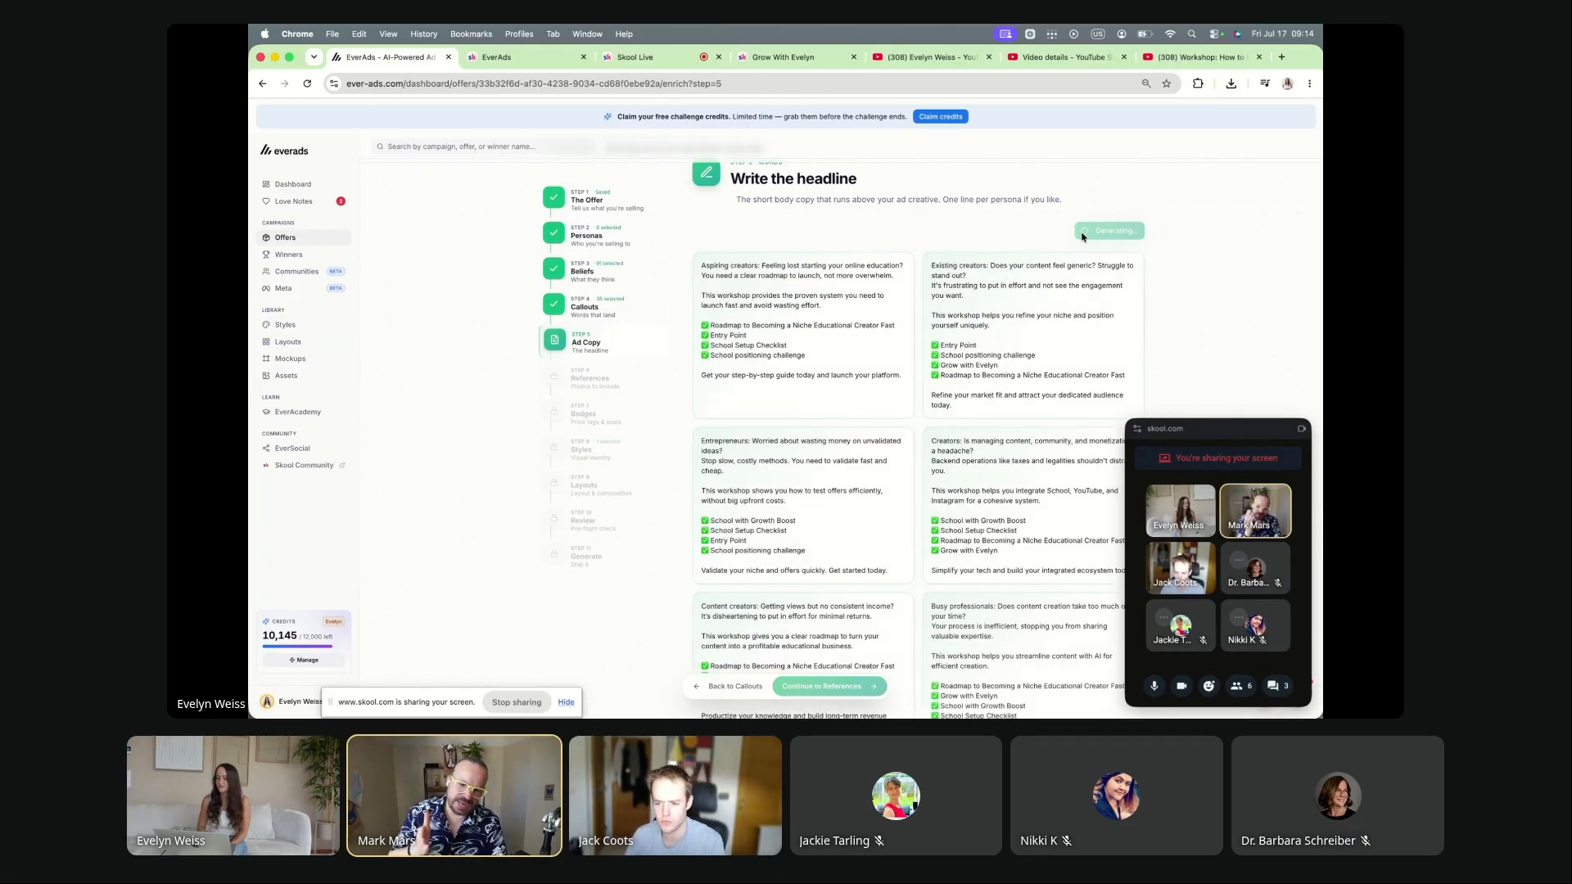
pyautogui.scroll(-1, 869, 540)
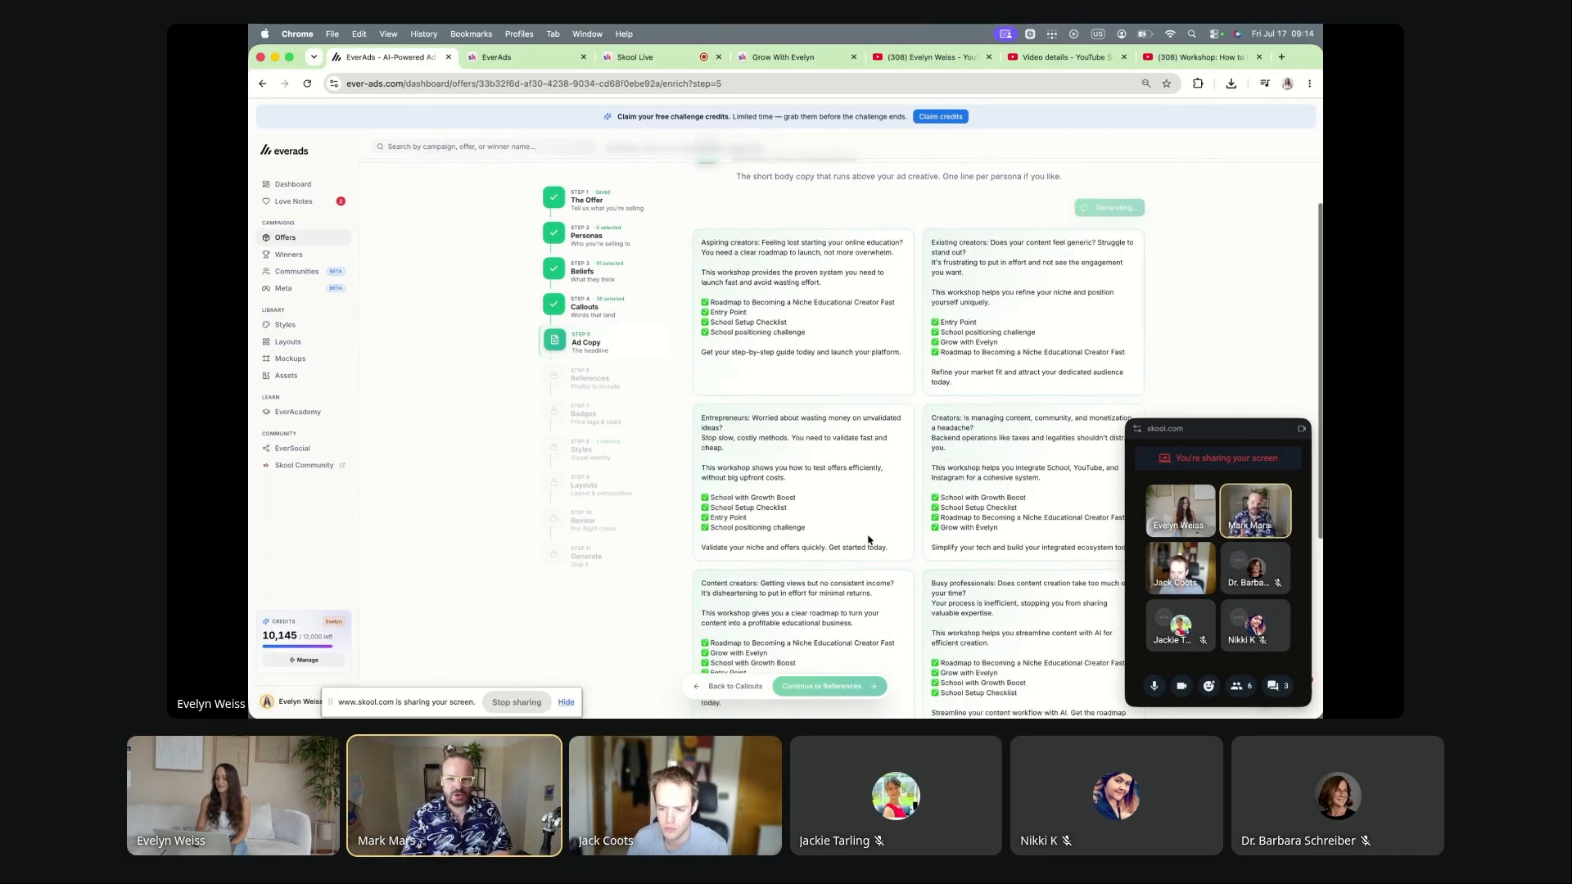
pyautogui.click(829, 691)
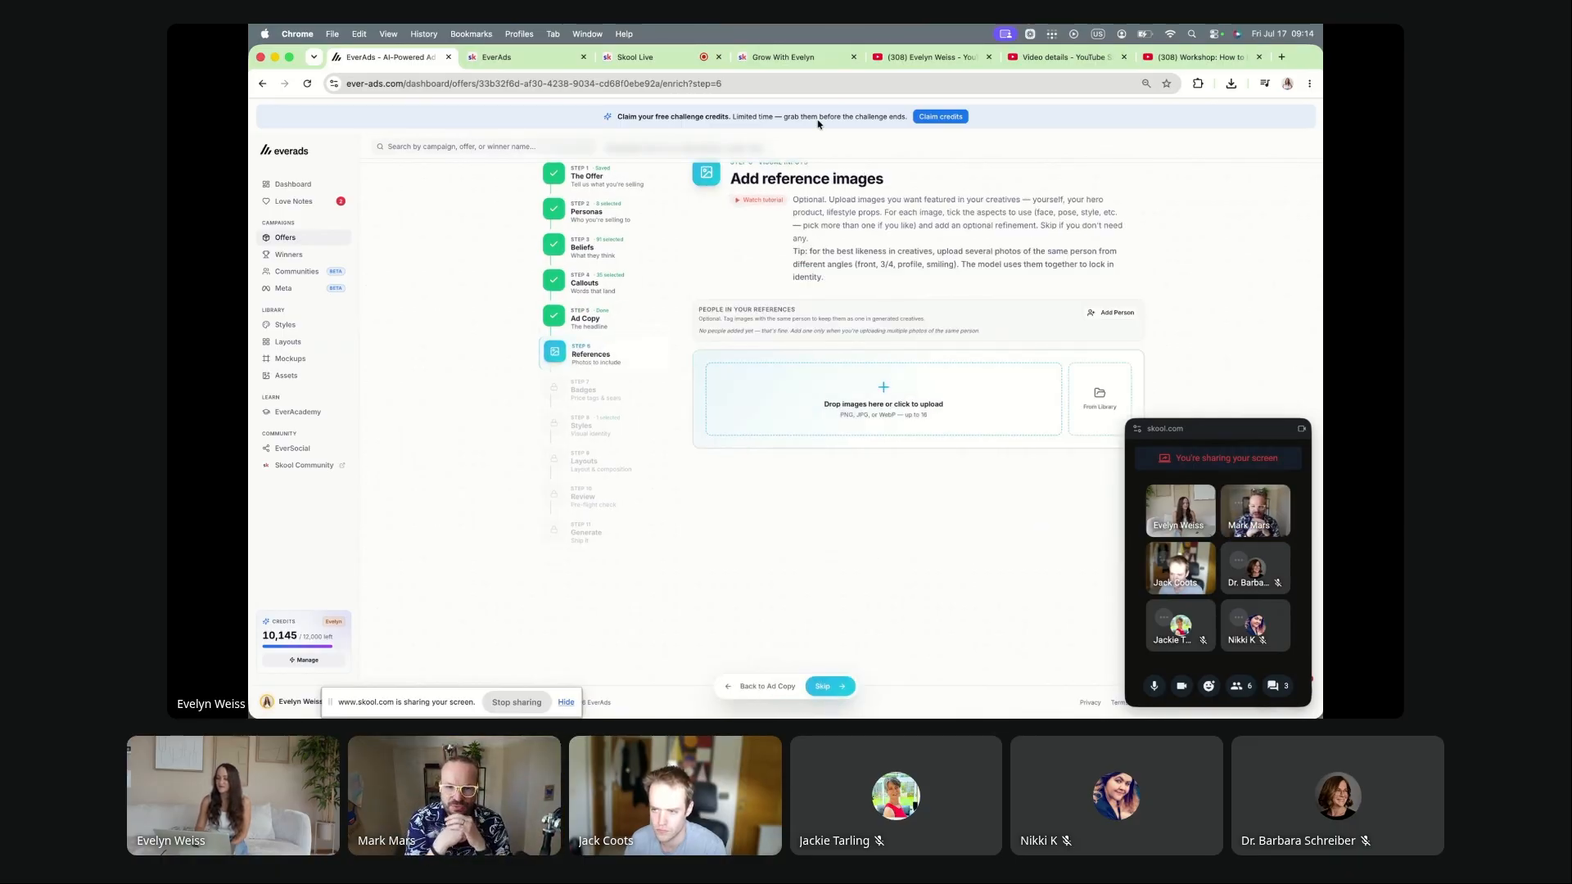
# Step: Switch to the workshop's video details in YouTube Studio and capture a screenshot of its thumbnail preview
pyautogui.click(793, 57)
pyautogui.click(1189, 59)
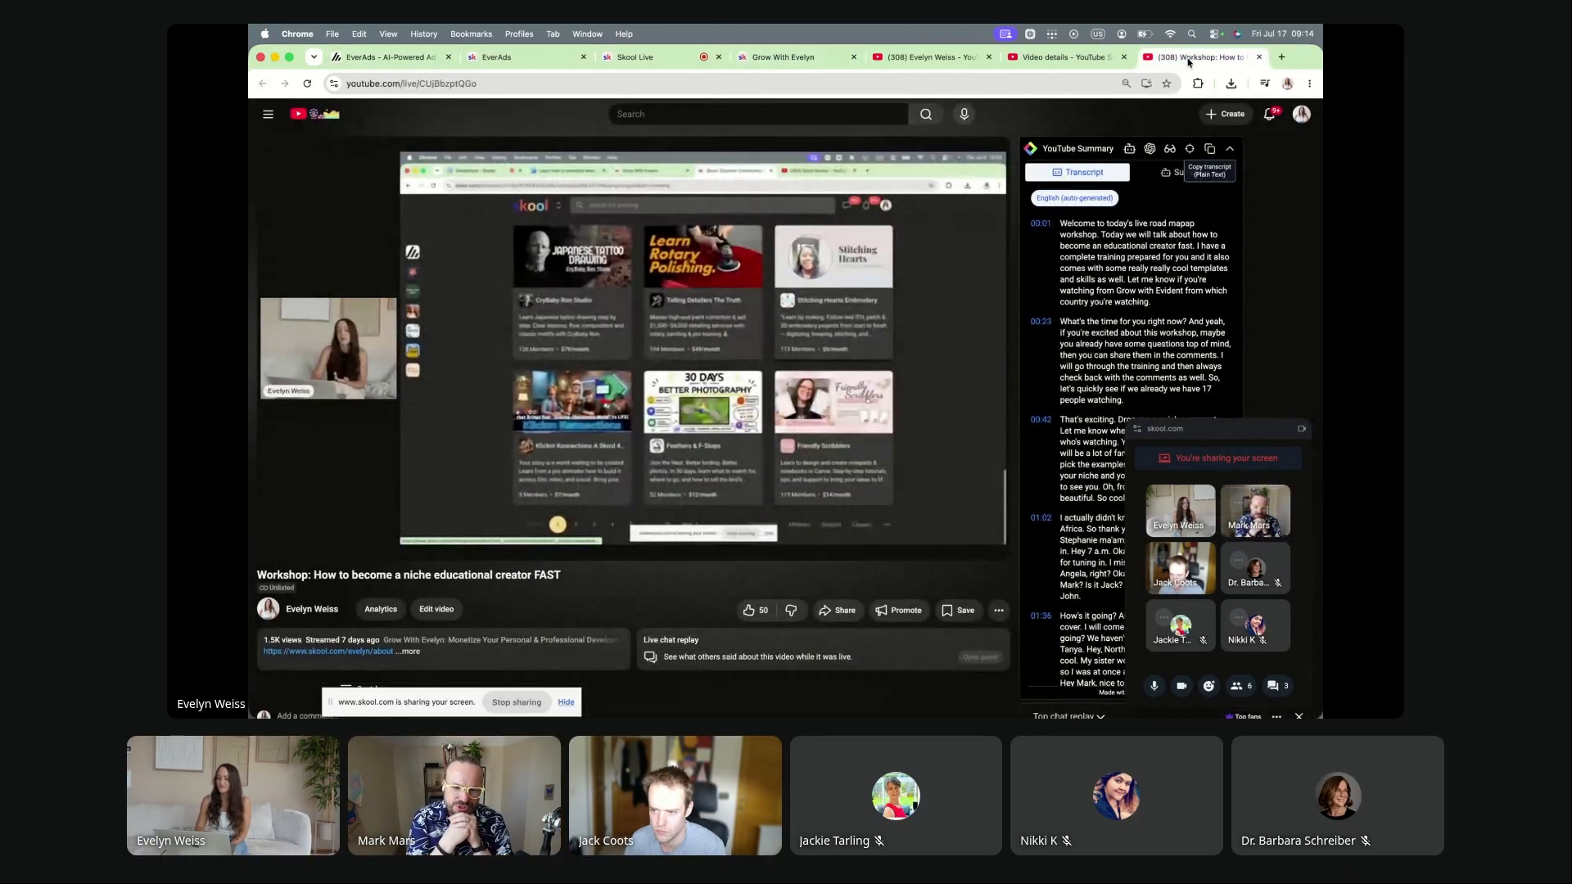
pyautogui.click(1035, 59)
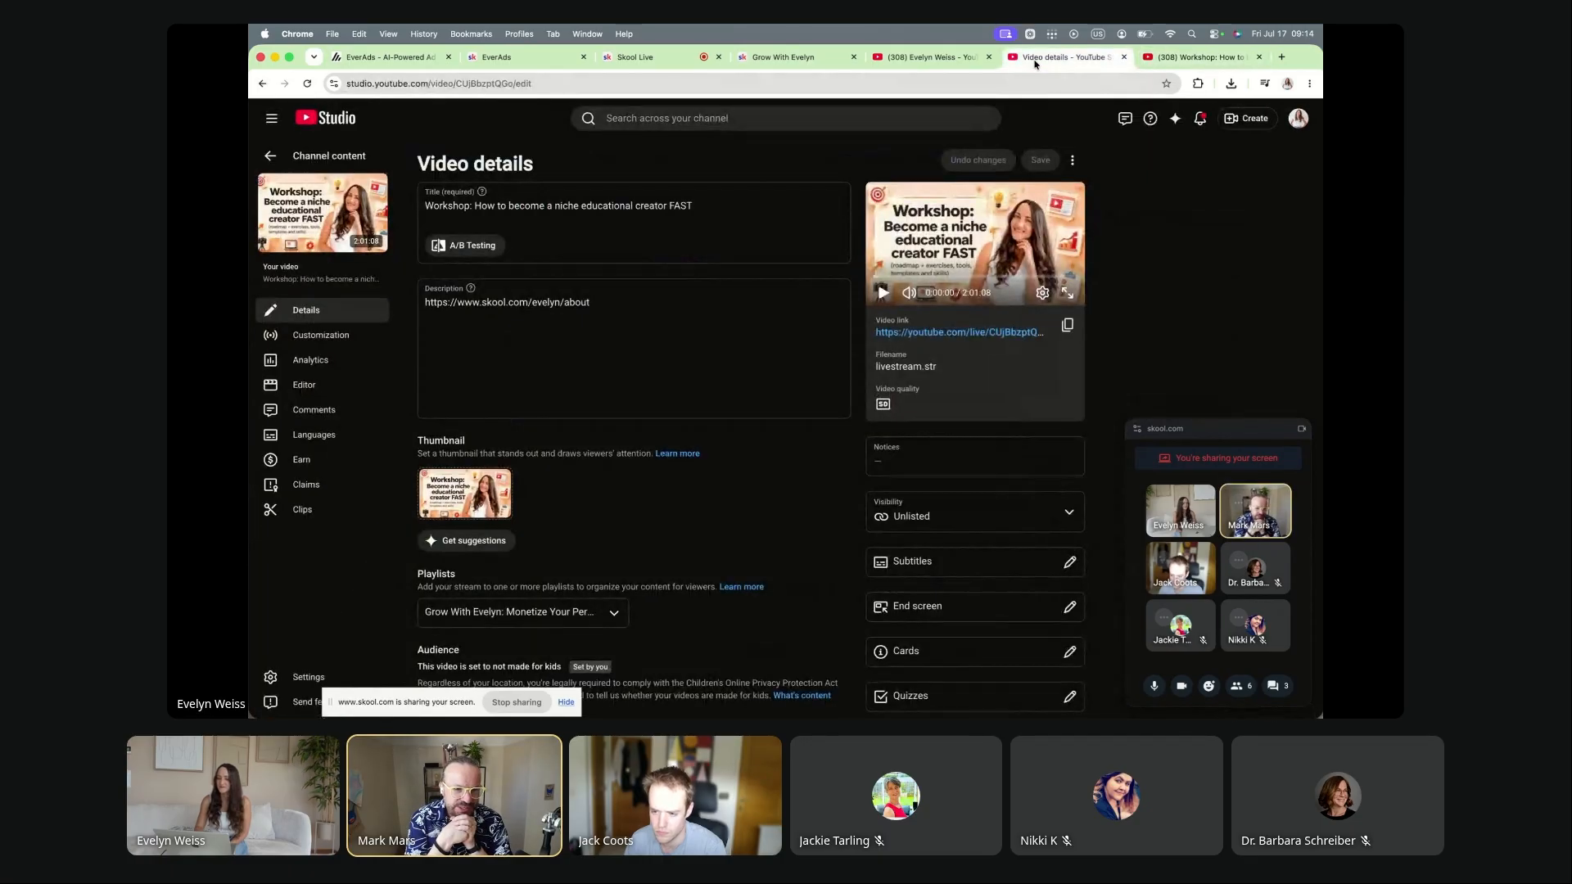
pyautogui.press('super+shift+4')
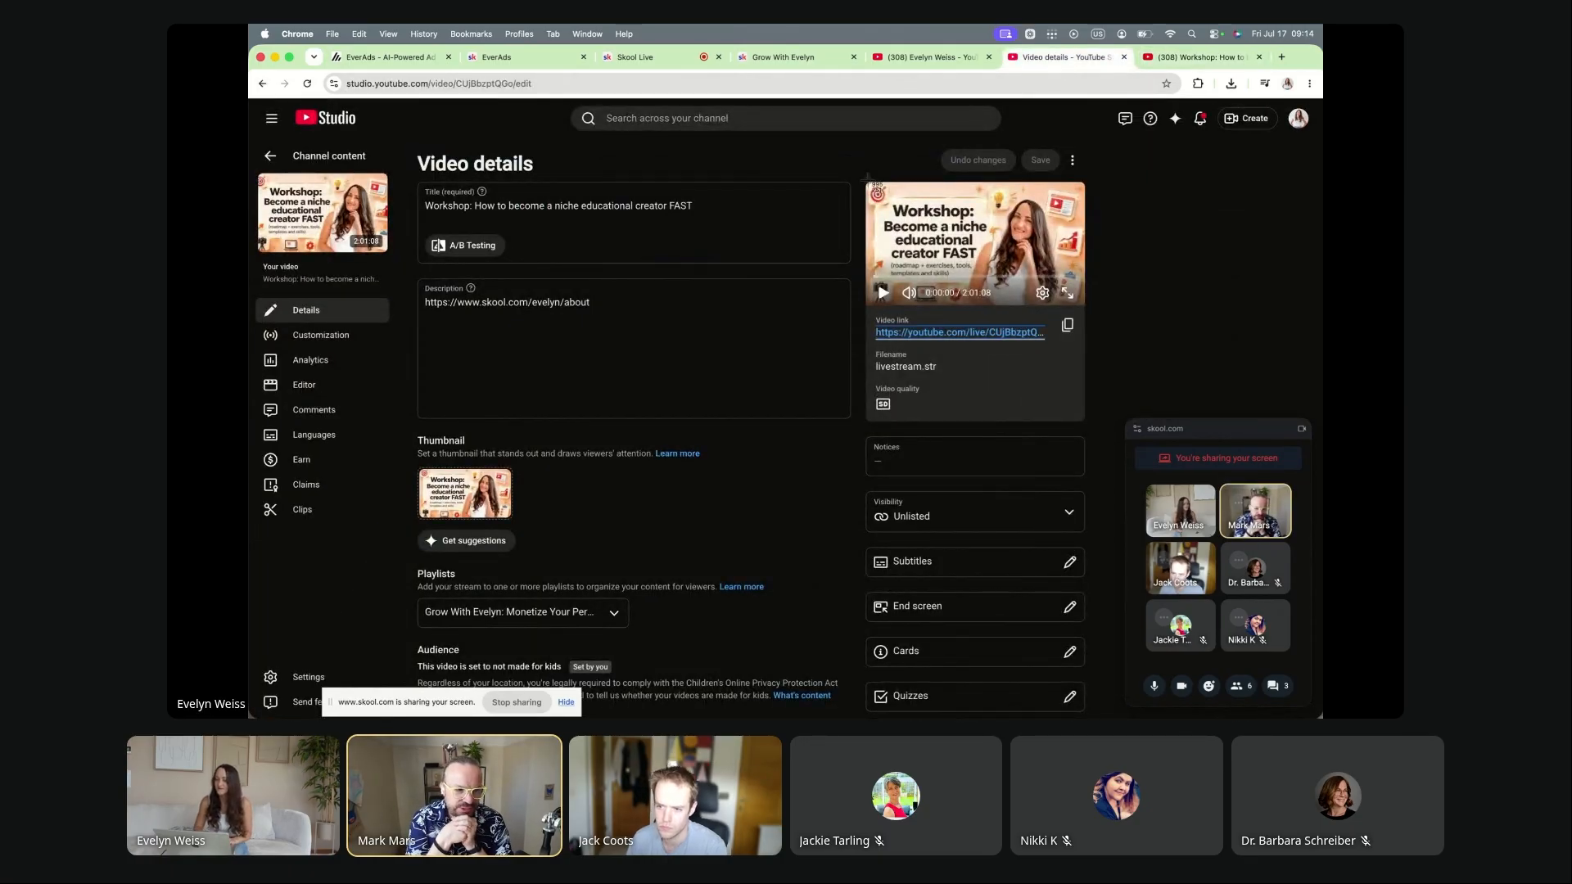
pyautogui.moveTo(867, 180); pyautogui.dragTo(1085, 302)
# Step: Return to EverAds, upload the captured workshop thumbnail as a reference image, and continue to the Badges stage
pyautogui.click(383, 57)
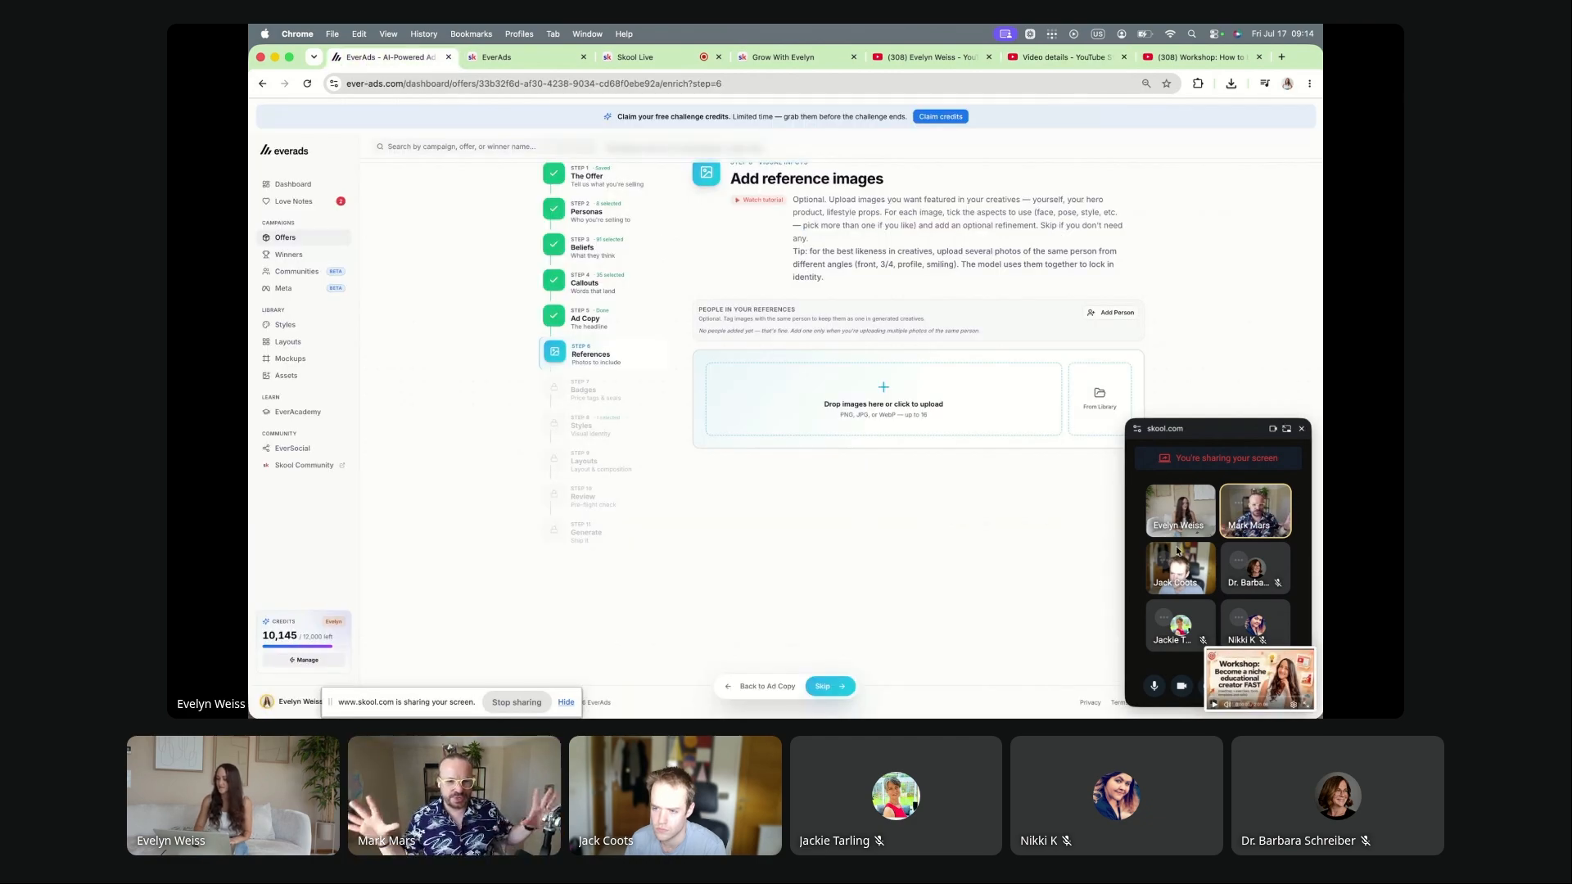
pyautogui.moveTo(1248, 678); pyautogui.dragTo(882, 381)
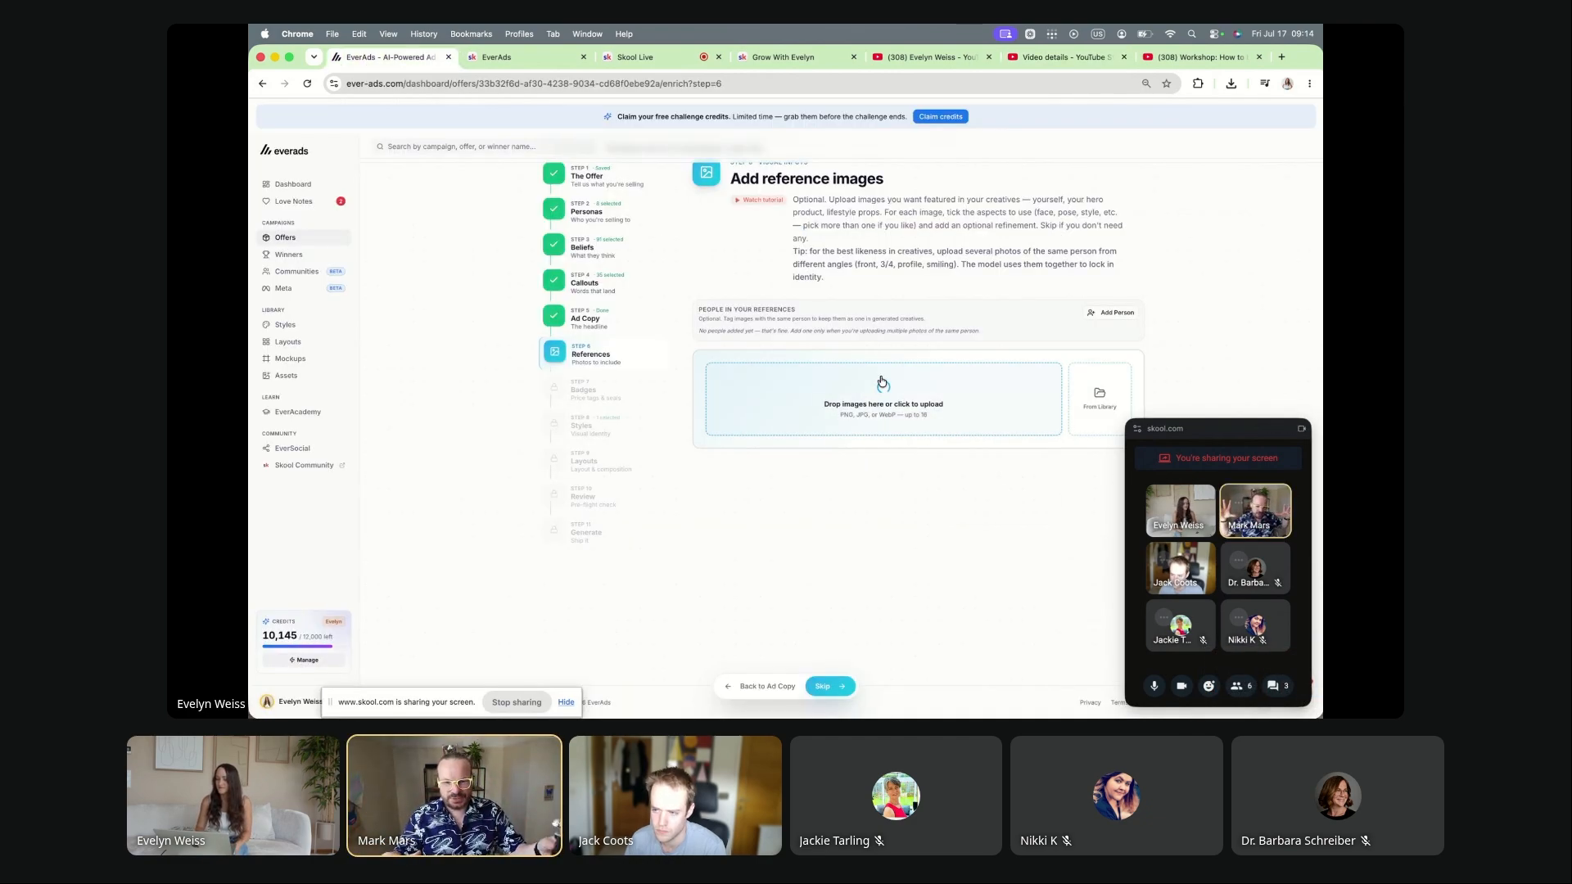
pyautogui.click(840, 689)
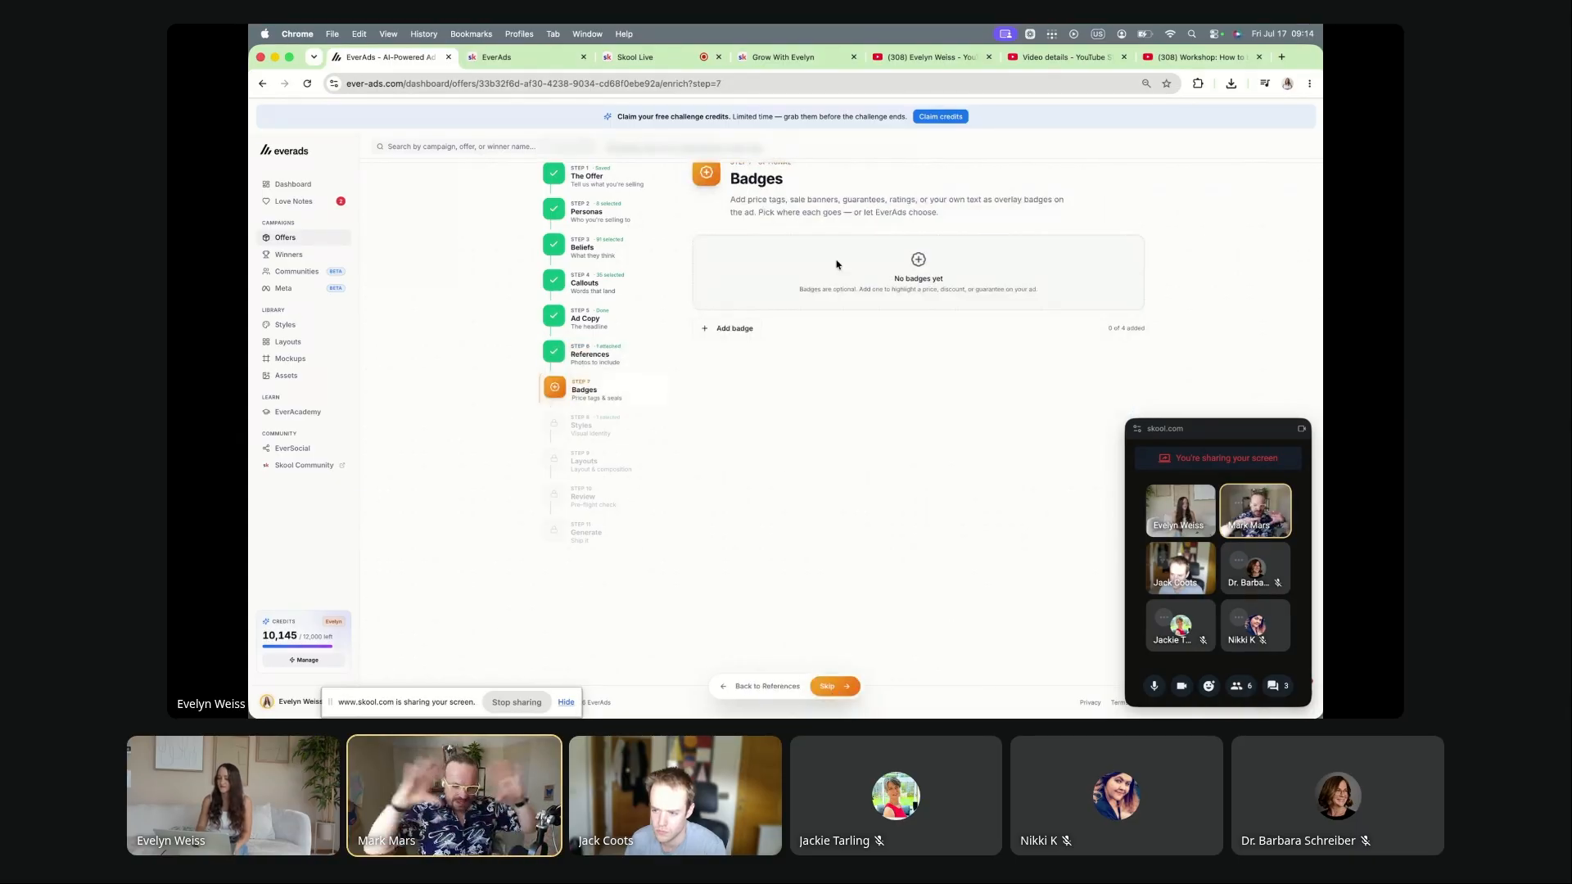
# Step: Add a custom badge with the text "New Workshop"
pyautogui.click(733, 329)
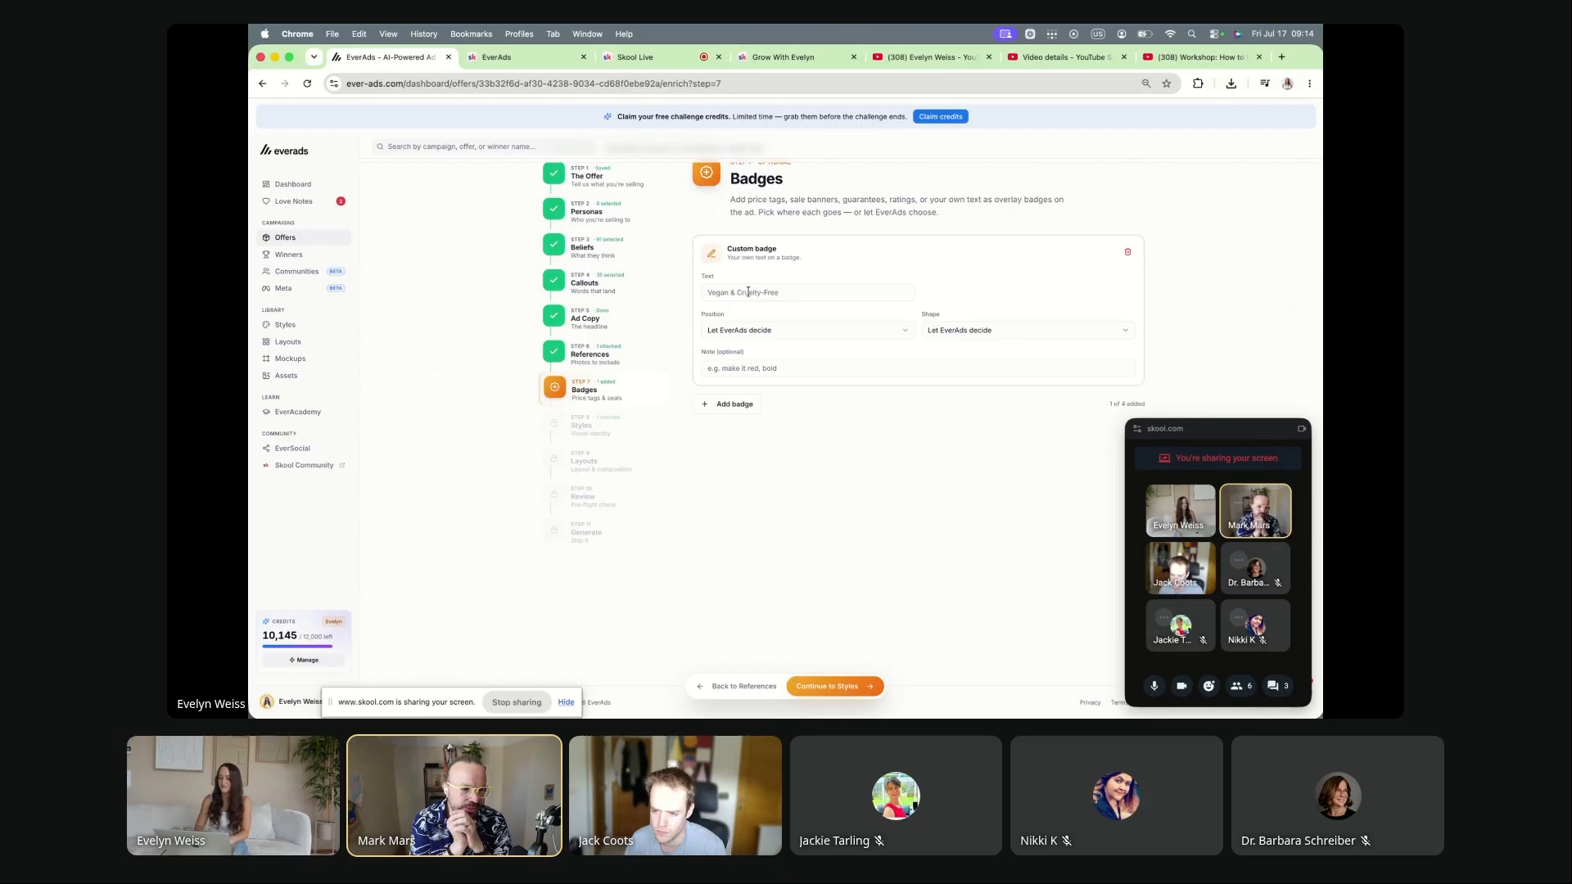
pyautogui.click(745, 292)
pyautogui.write('New Workshop')
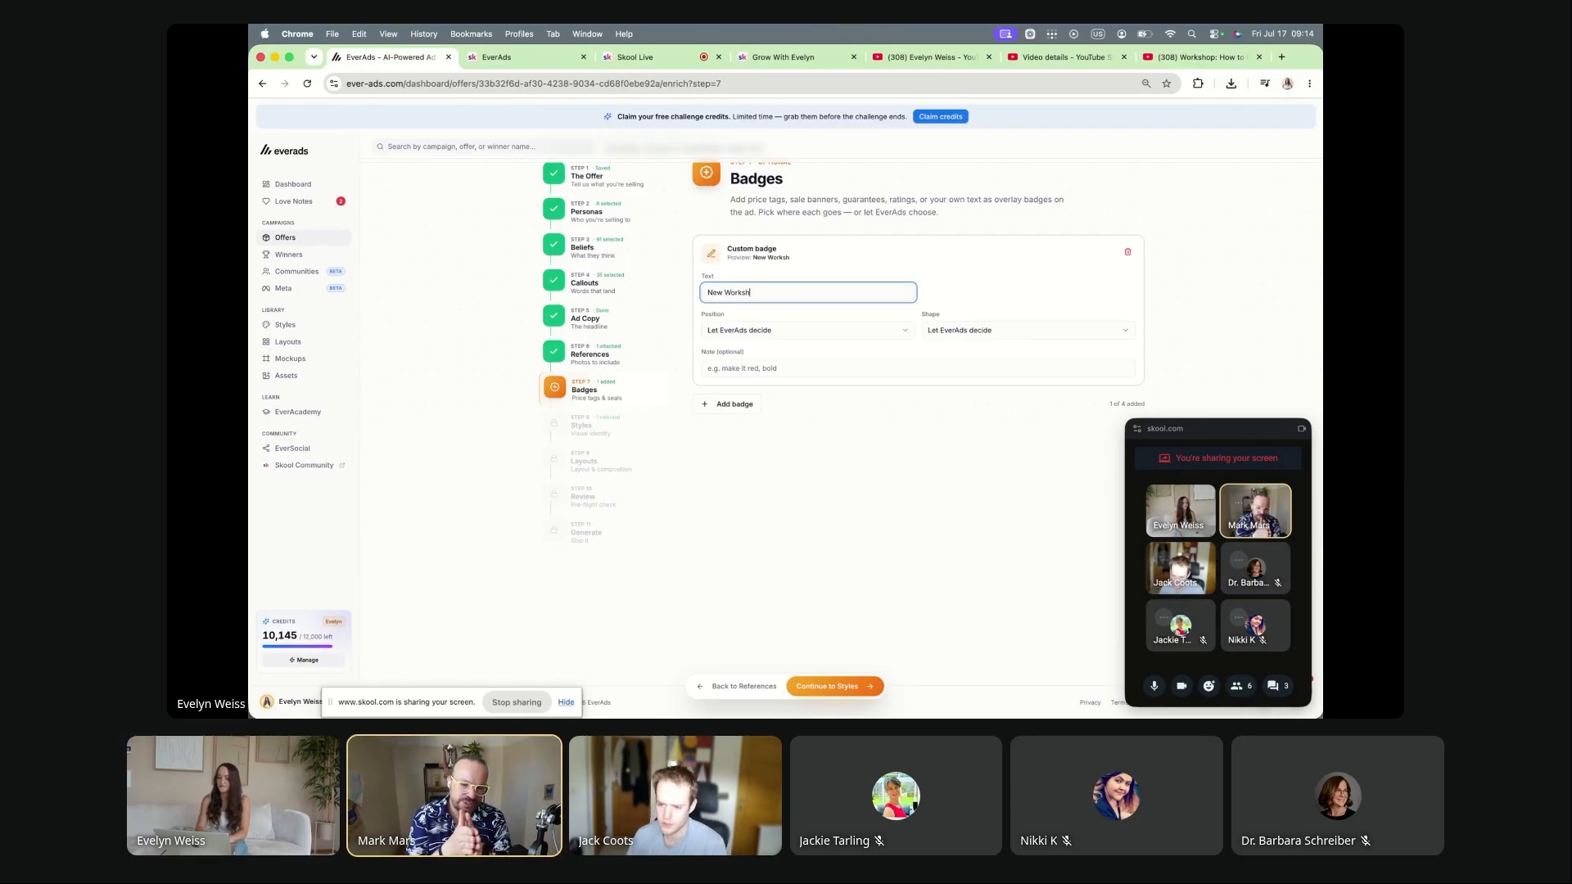
# Step: Add a second custom badge reading "FREE inside the 7-day trial of the $7 marketing club" and continue to the Styles stage
pyautogui.click(735, 406)
pyautogui.click(726, 407)
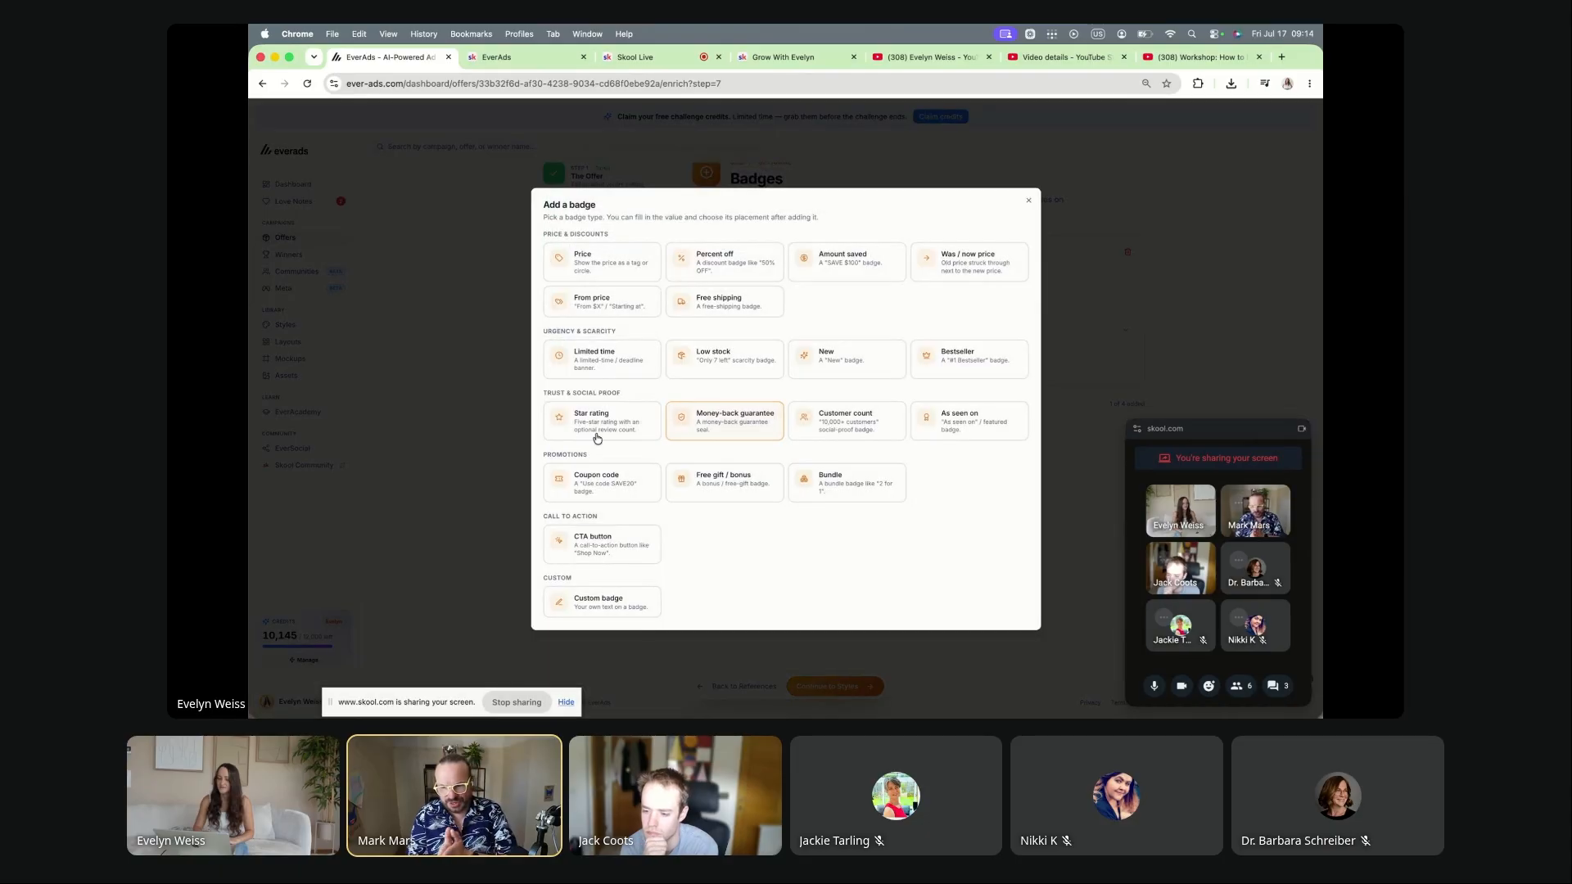
pyautogui.click(596, 602)
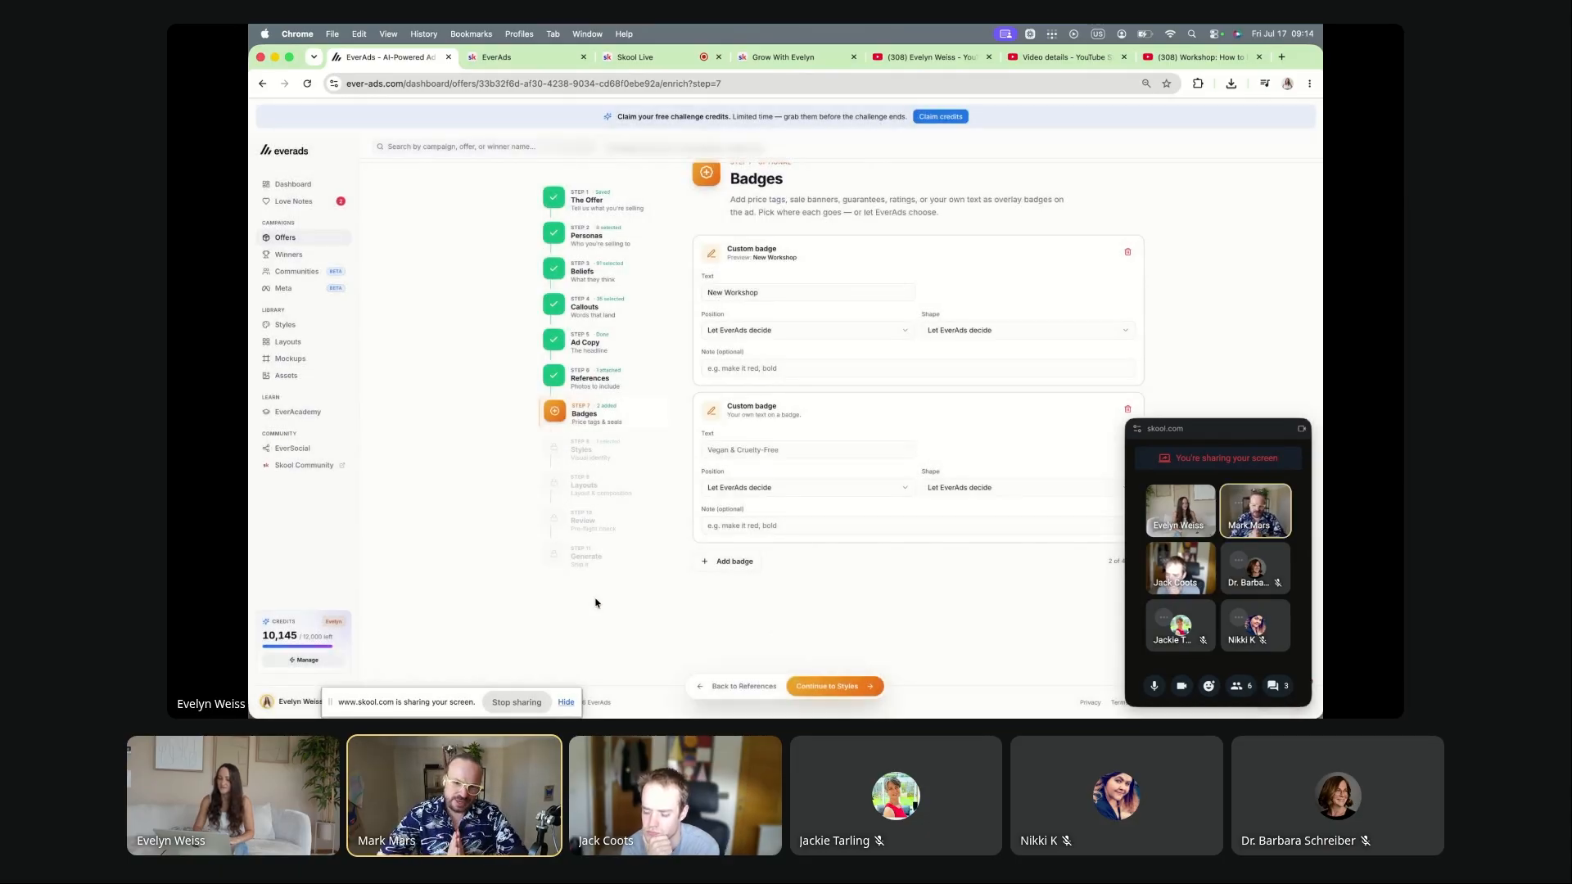
pyautogui.write('F')
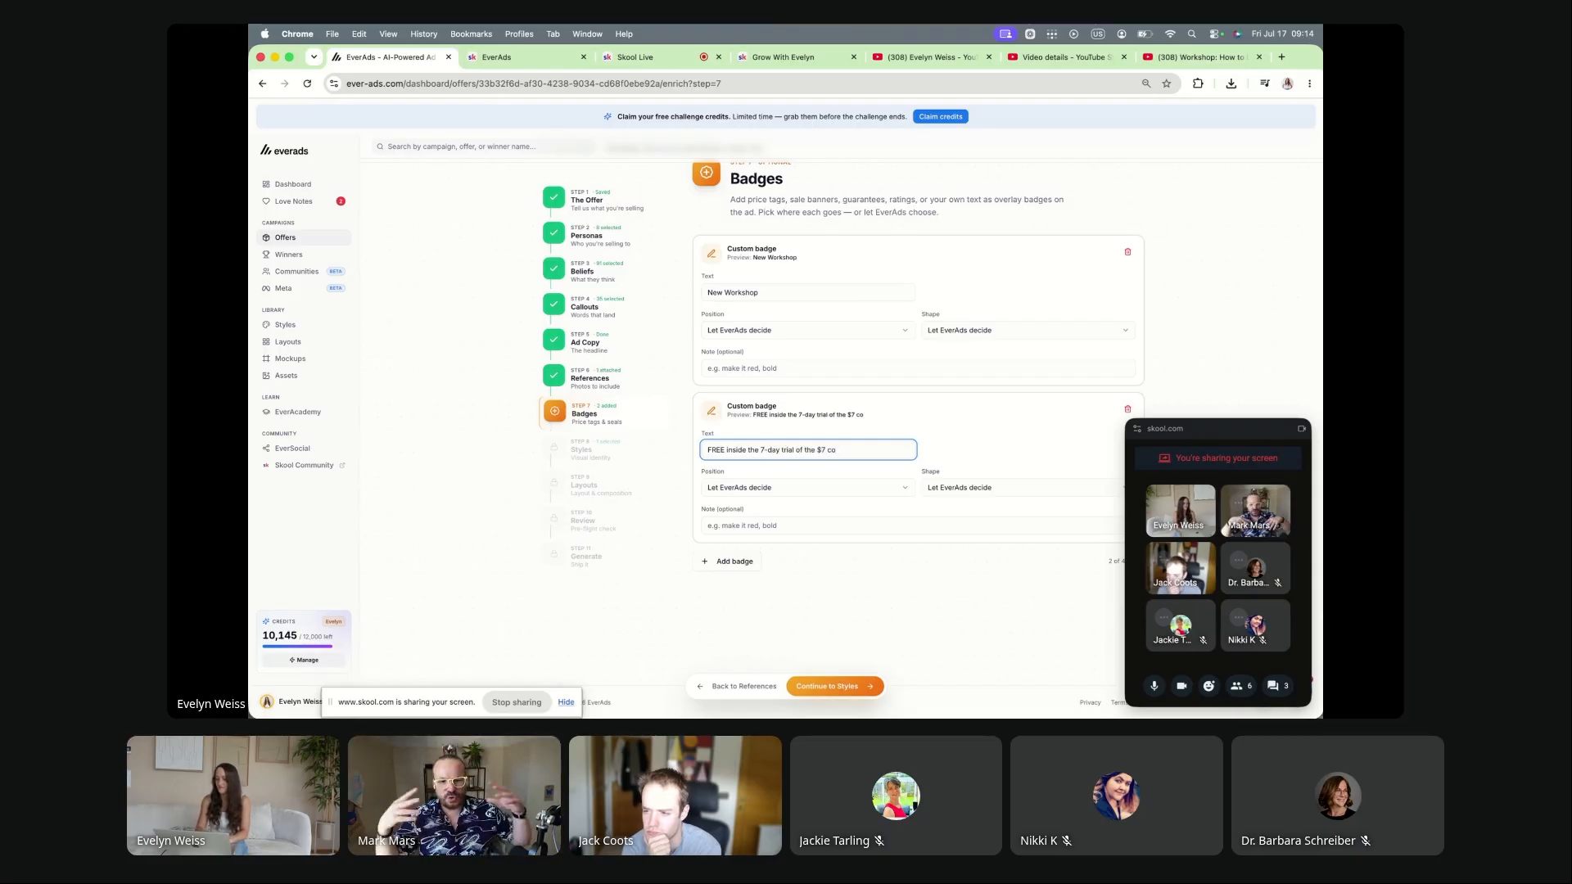
pyautogui.write('REE inside the 7-day trial of the $7 clu')
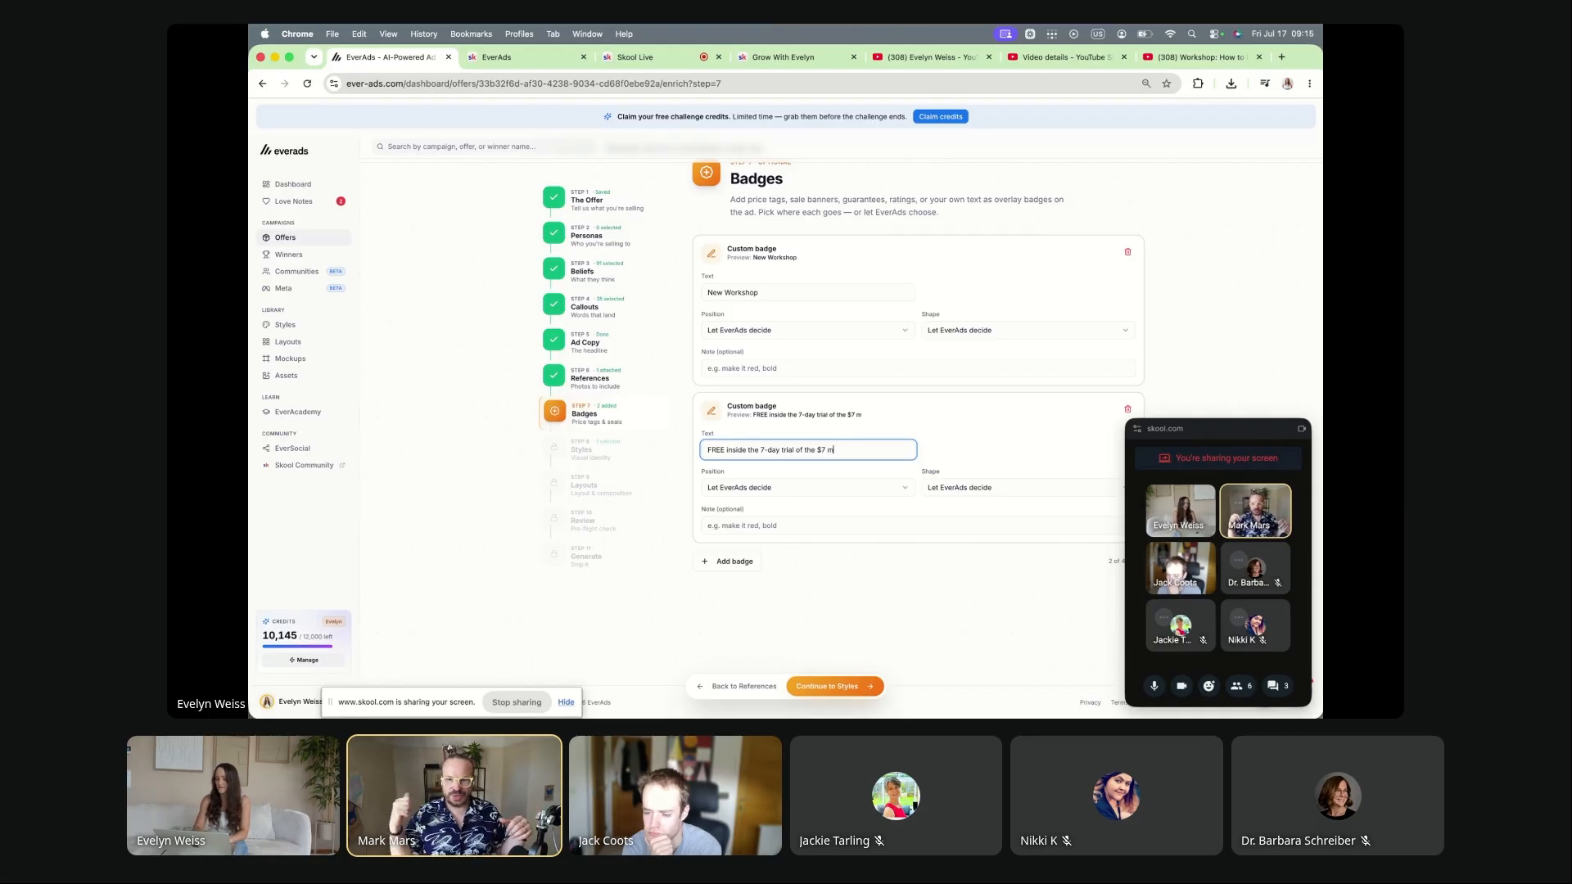
pyautogui.write(' club')
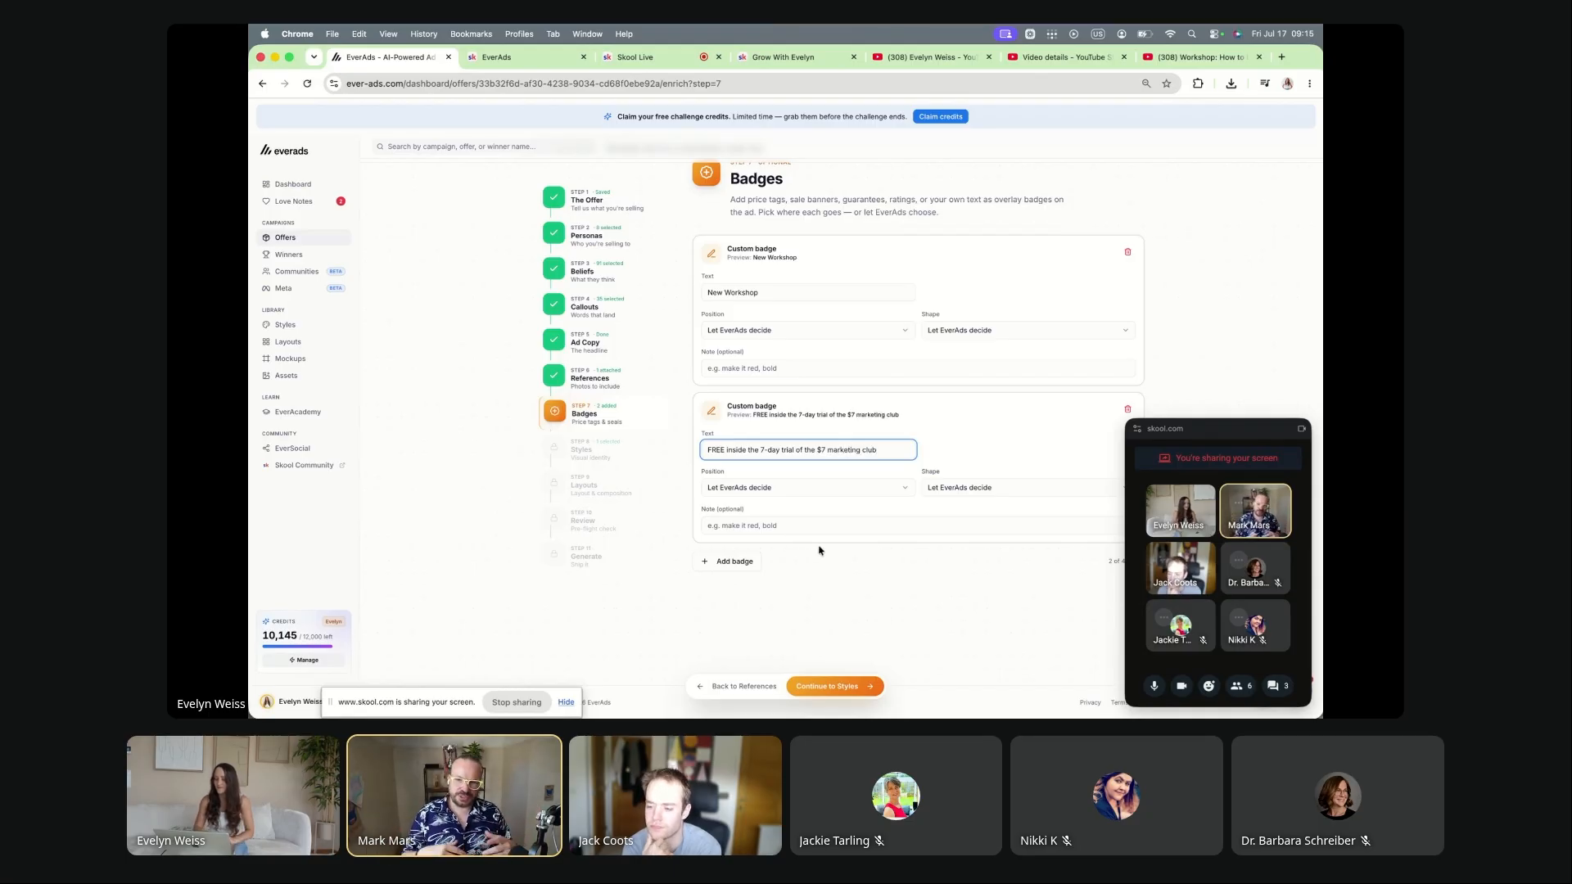
pyautogui.click(828, 561)
pyautogui.click(845, 692)
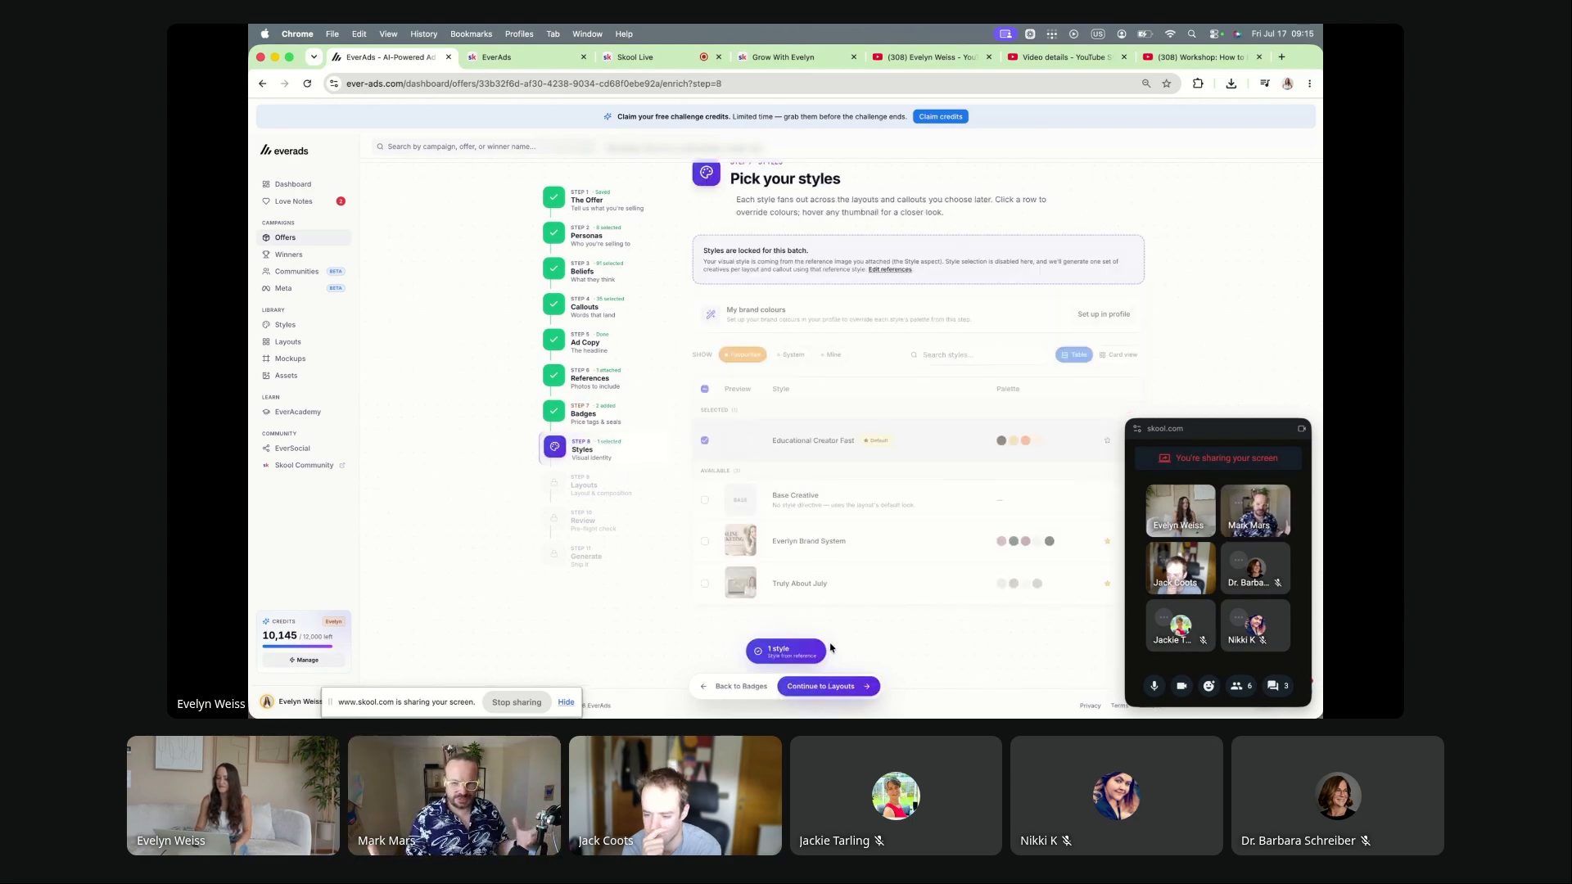
# Step: Keep the reference-based style, select all available layouts, and continue to the Review stage
pyautogui.click(826, 687)
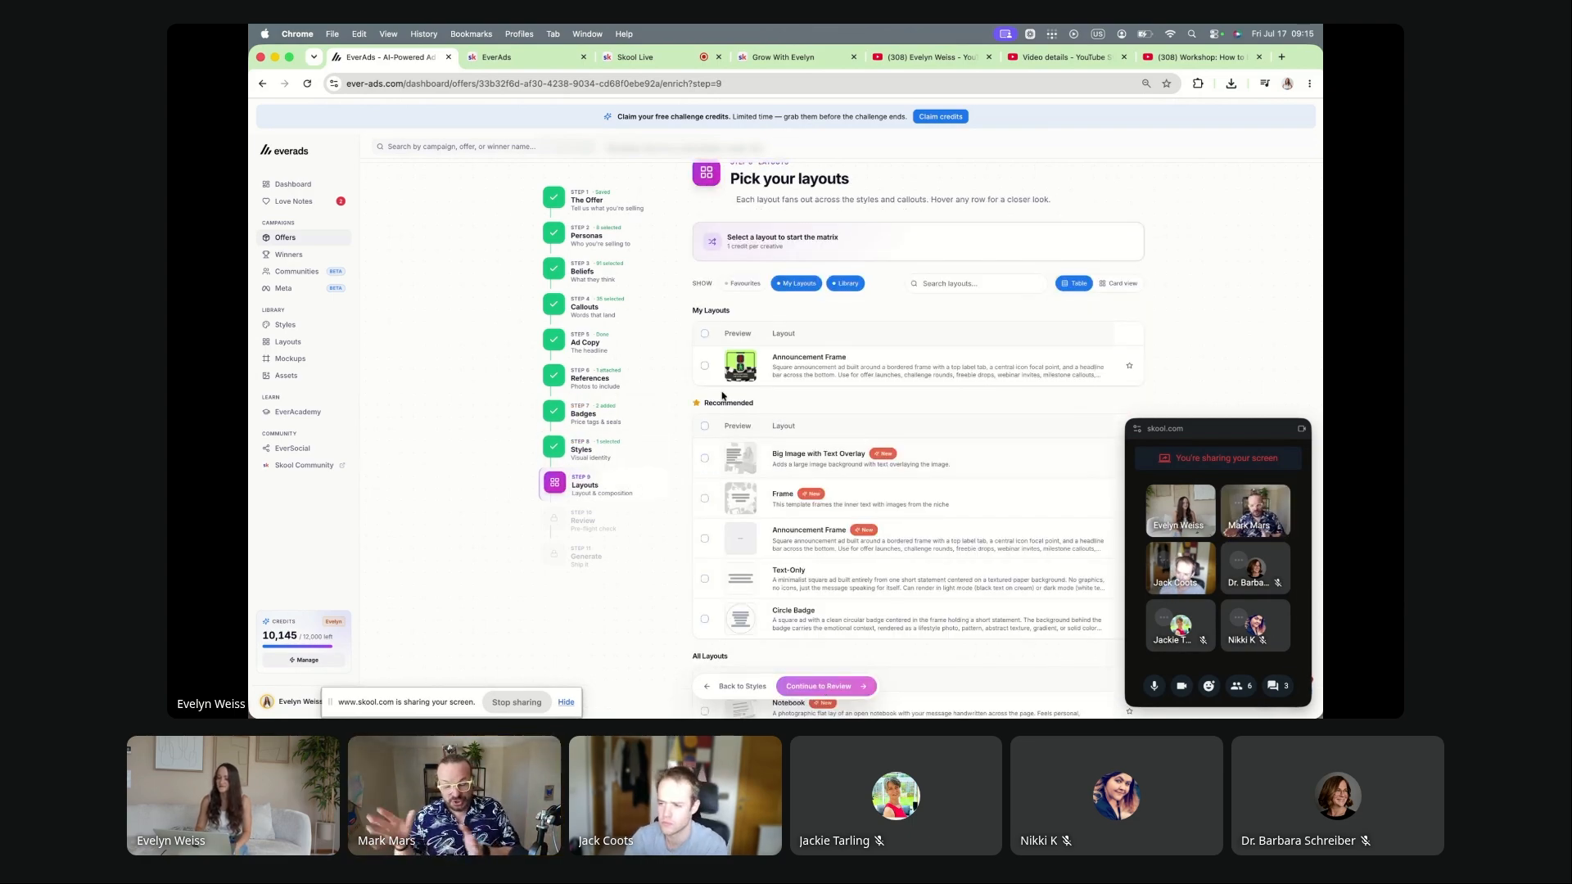
pyautogui.click(704, 336)
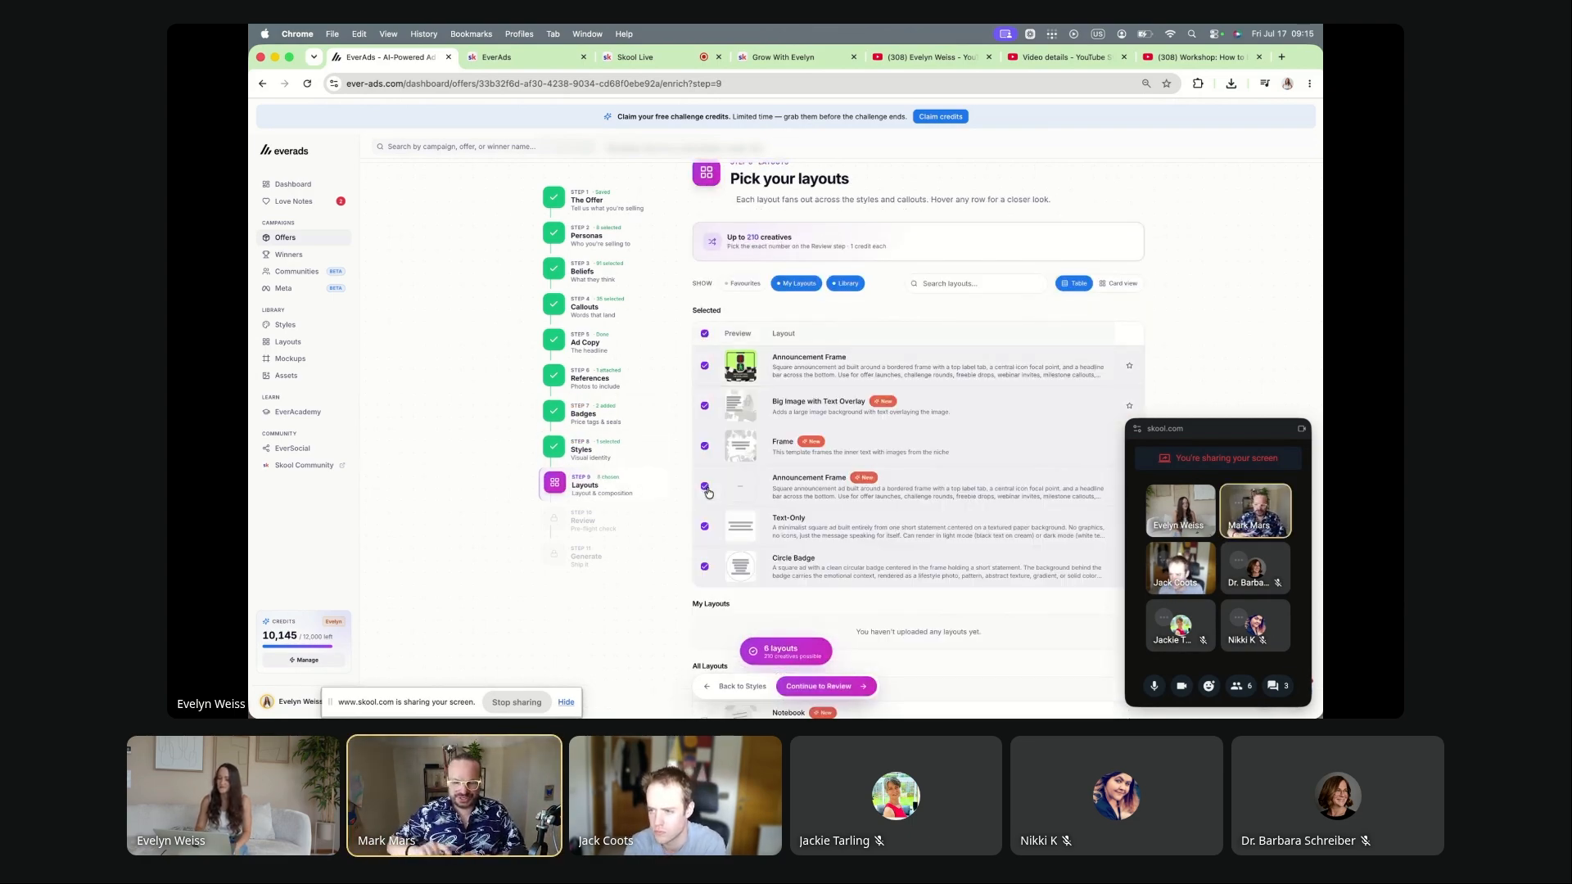
pyautogui.scroll(-5, 708, 401)
pyautogui.click(704, 367)
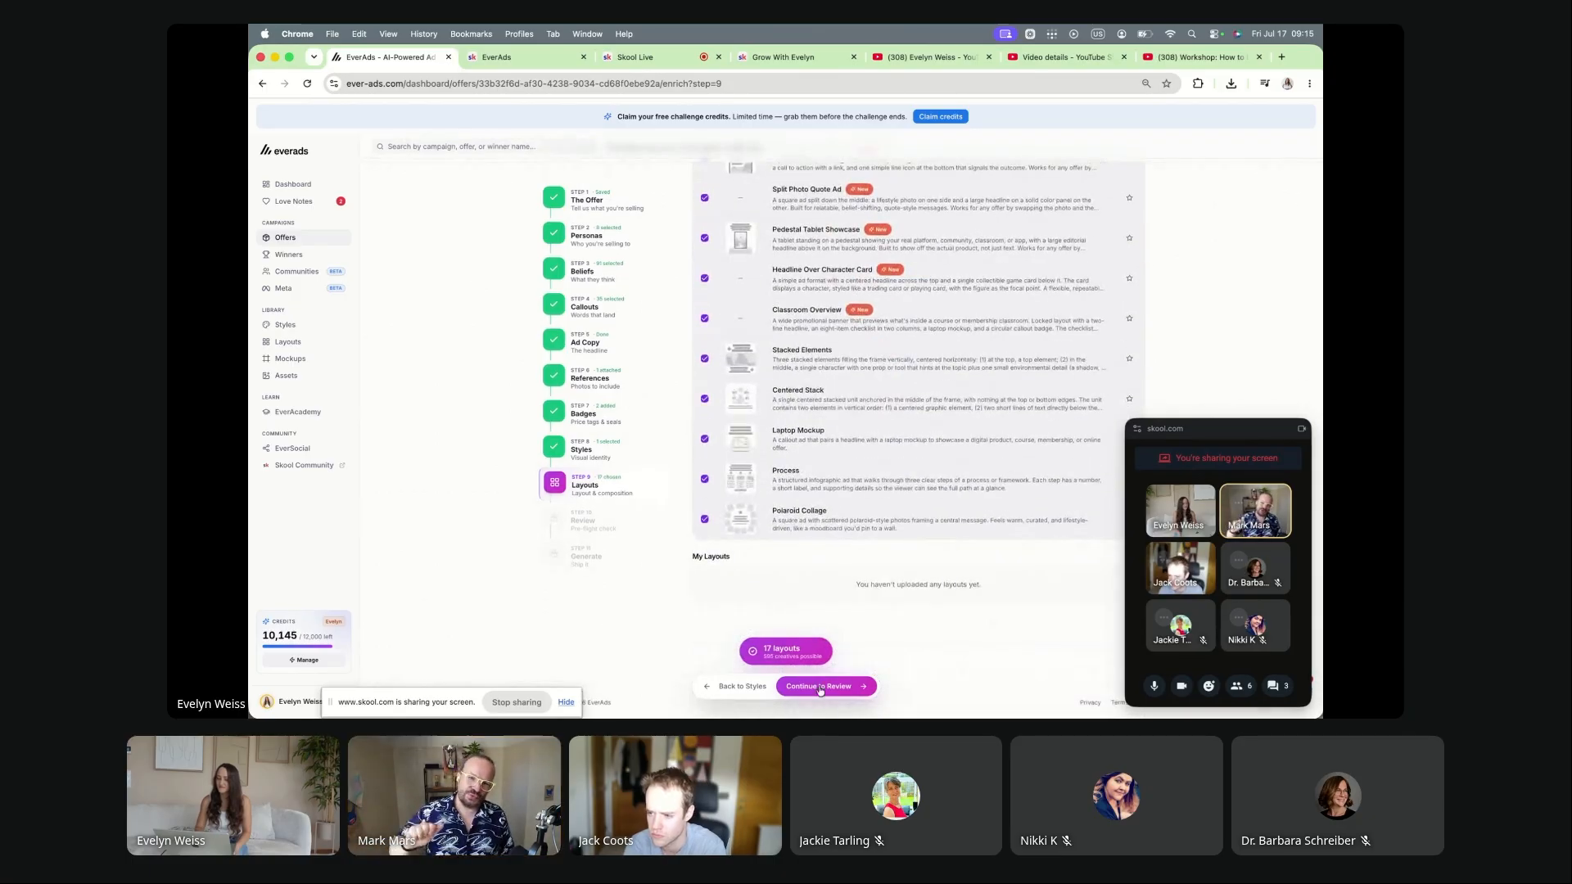
pyautogui.click(821, 690)
# Step: Deselect all creative combinations in the batch summary
pyautogui.scroll(7, 807, 543)
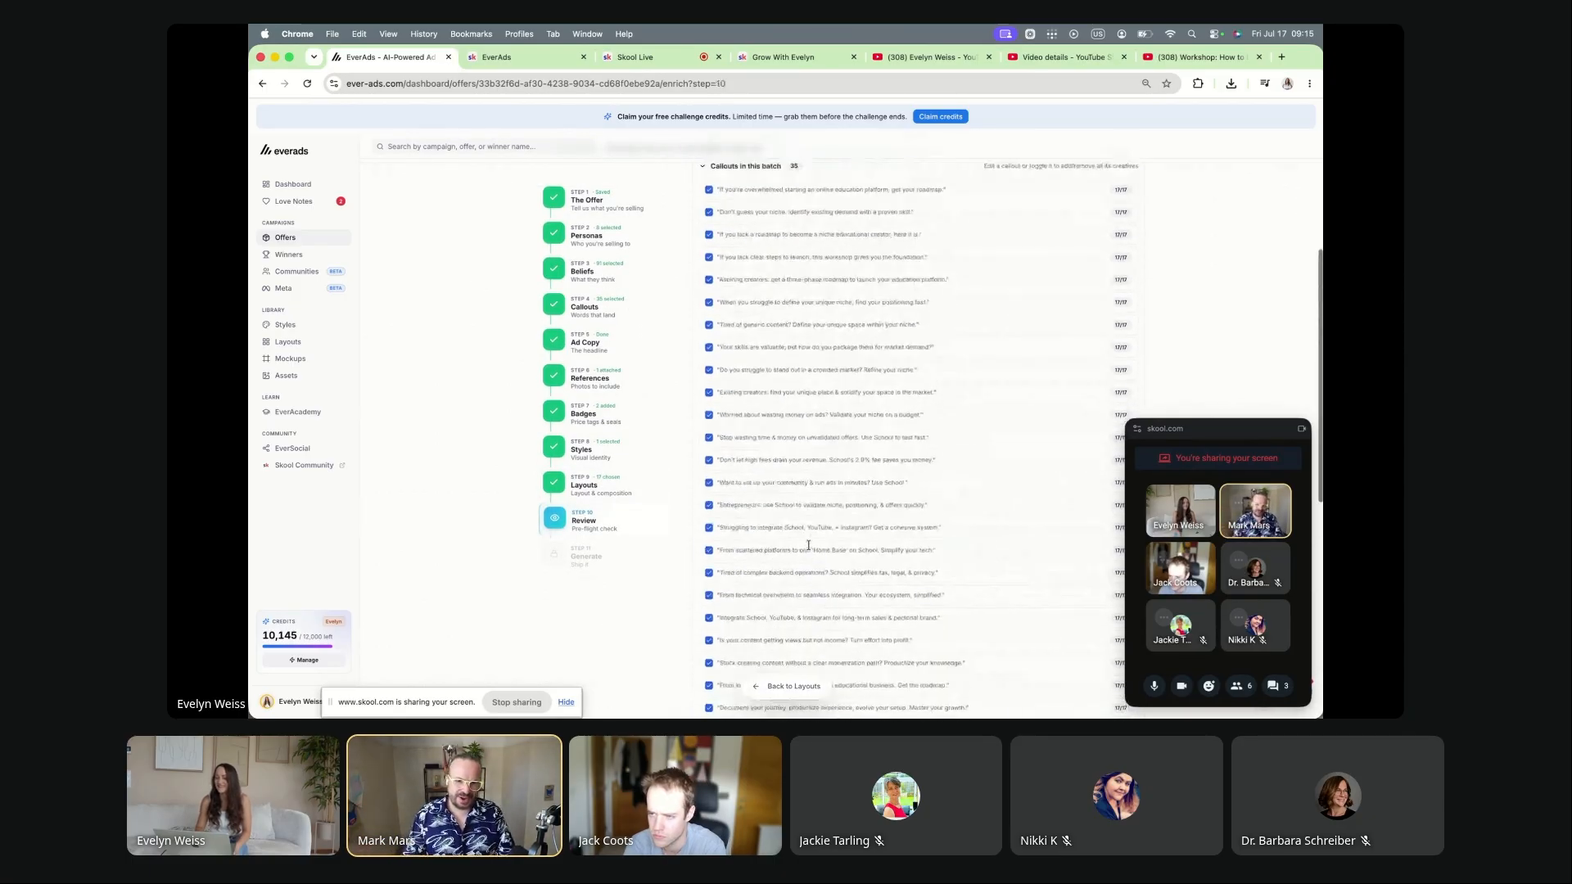
pyautogui.click(775, 381)
pyautogui.scroll(-2, 900, 368)
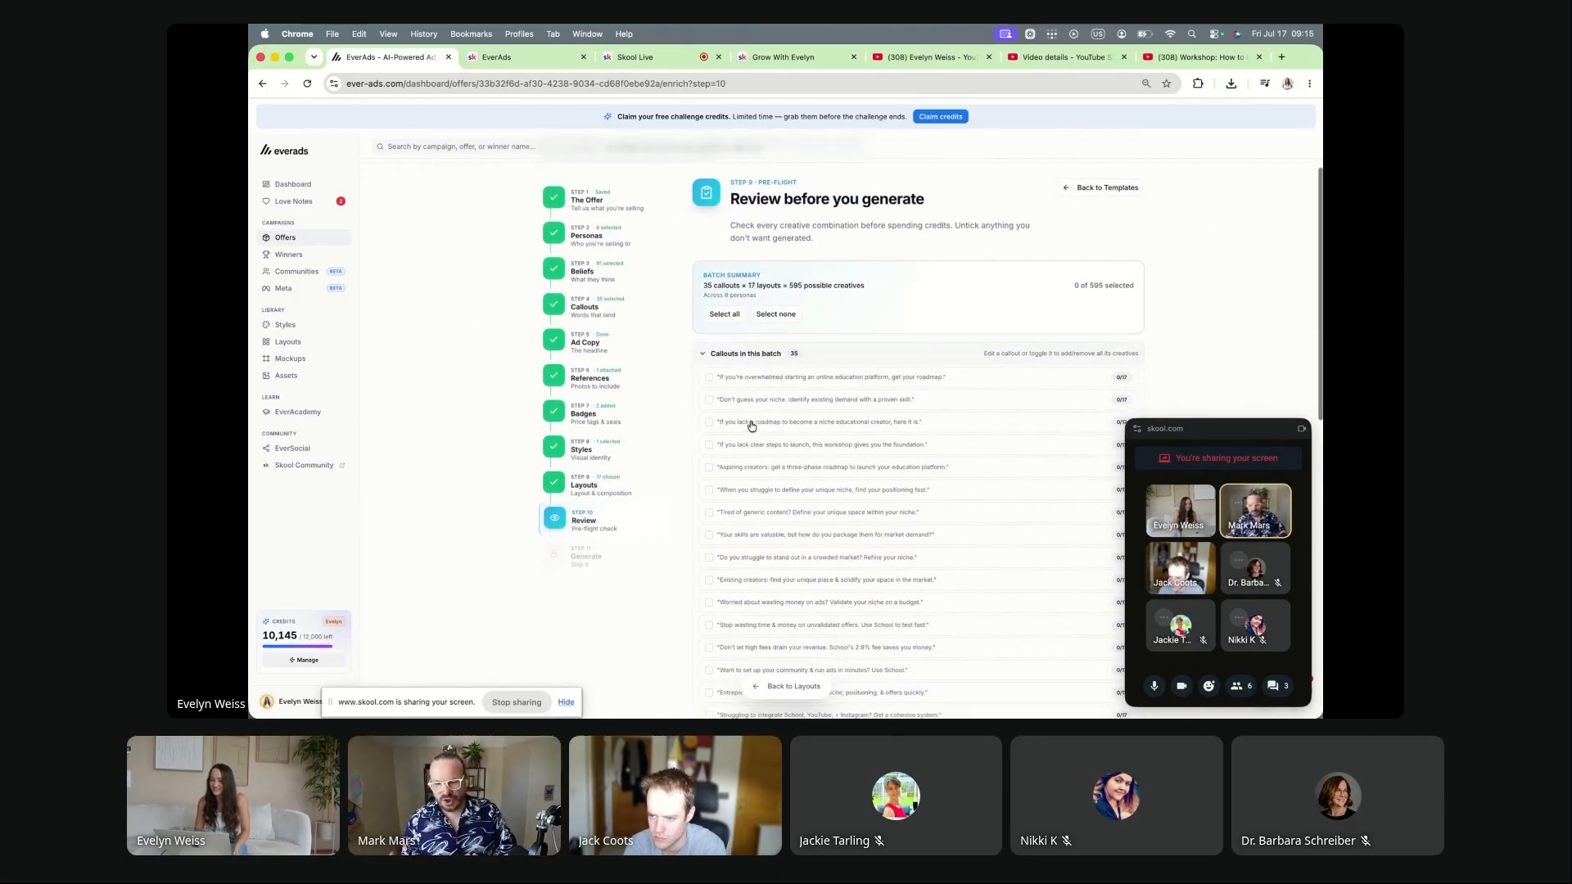
# Step: Reword the first callout by replacing "platform" with "business", save it, and include it in the batch
pyautogui.click(1100, 352)
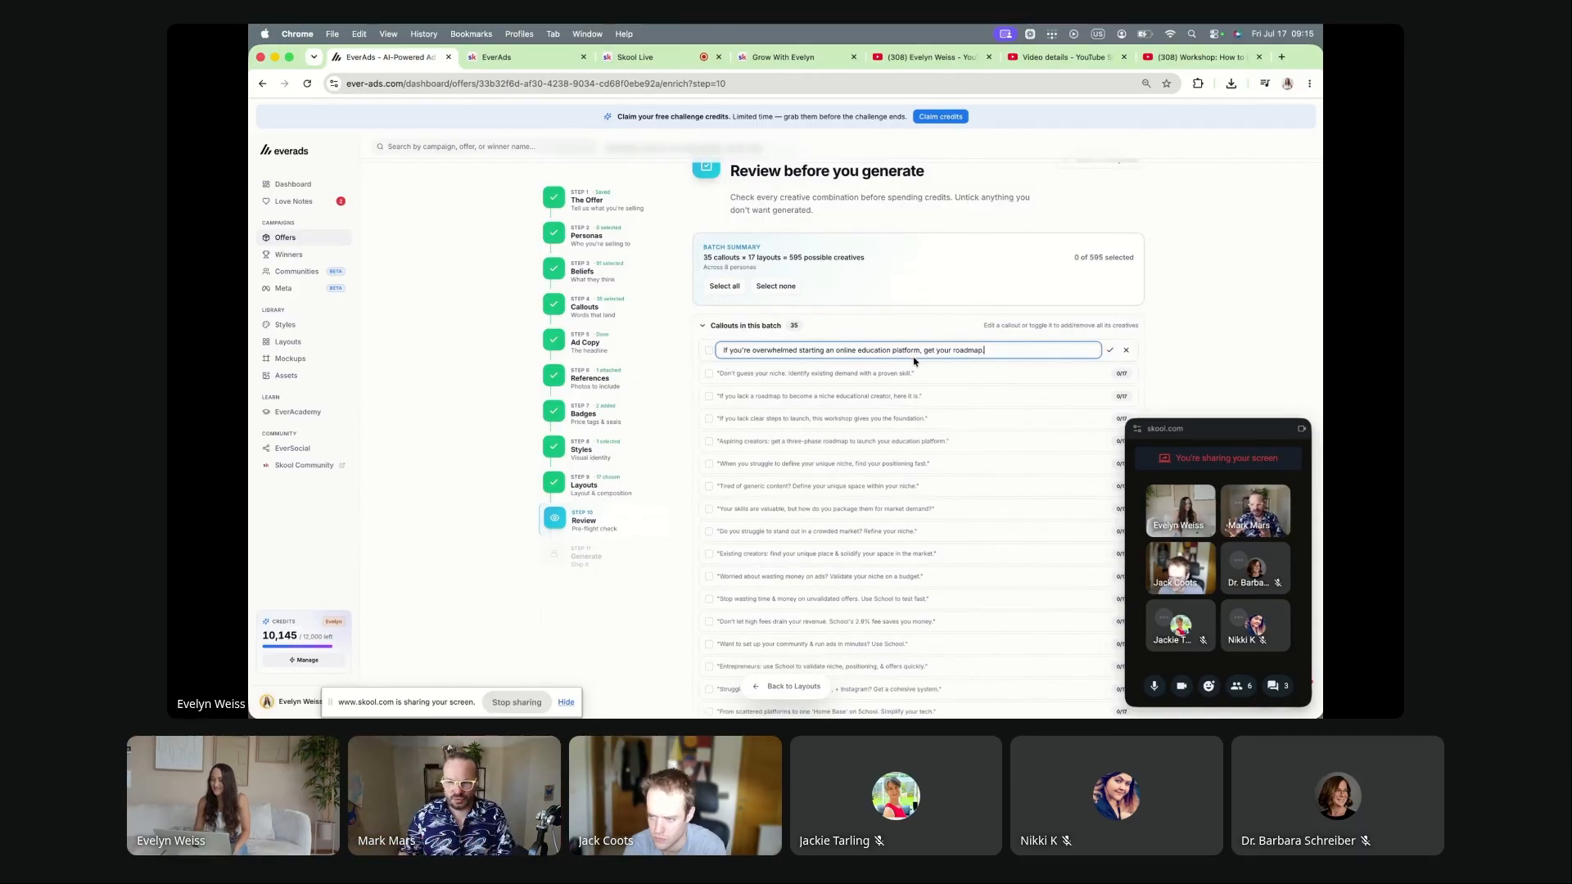
pyautogui.doubleClick(908, 351)
pyautogui.write('business')
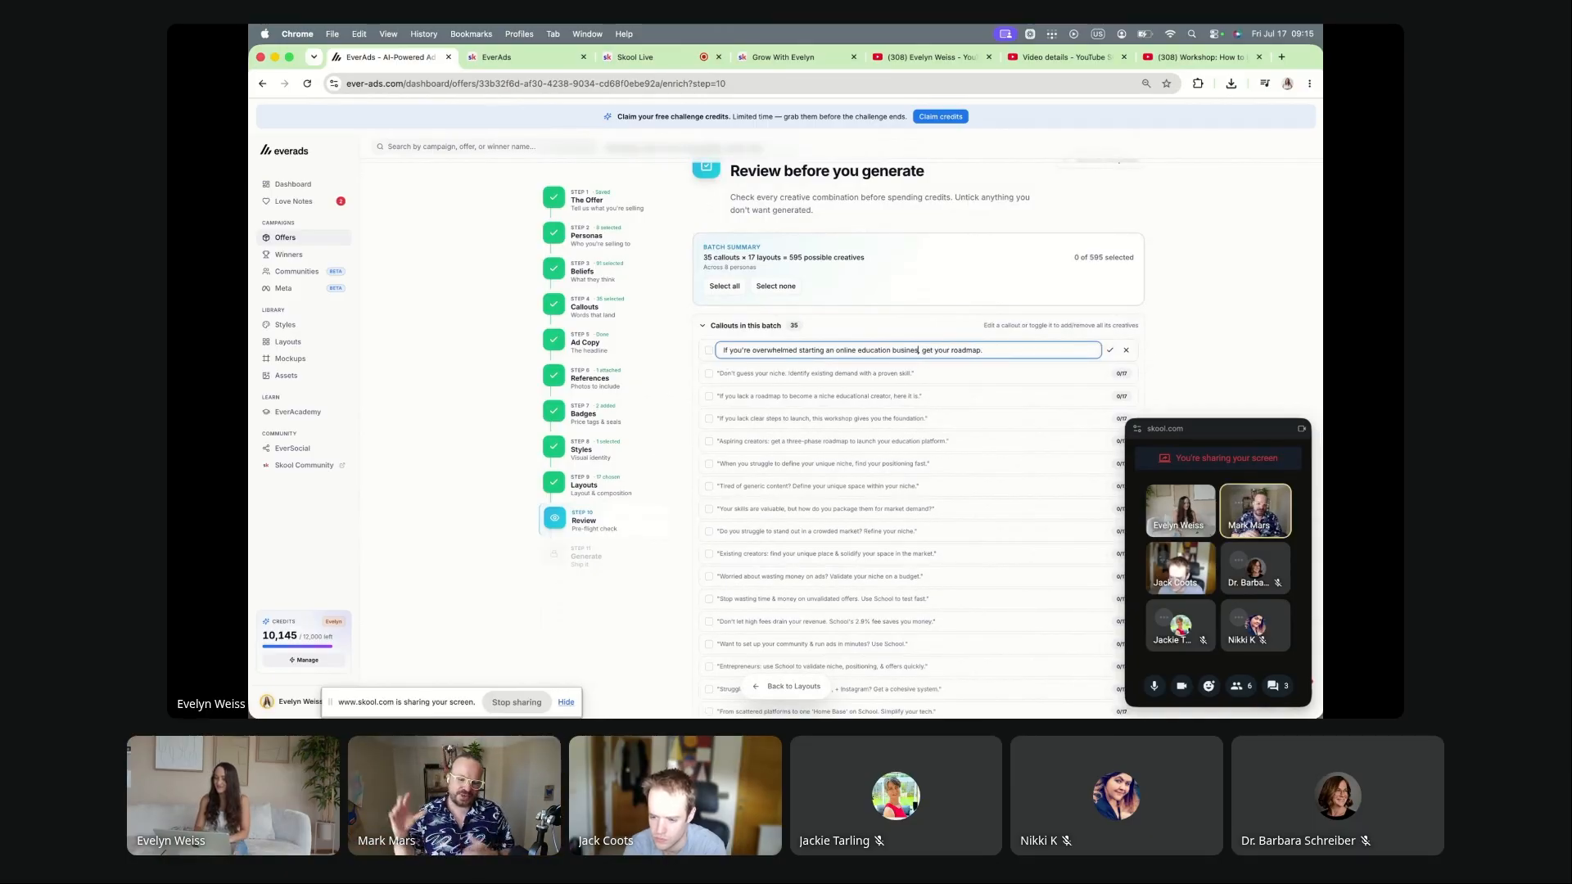
pyautogui.click(1110, 352)
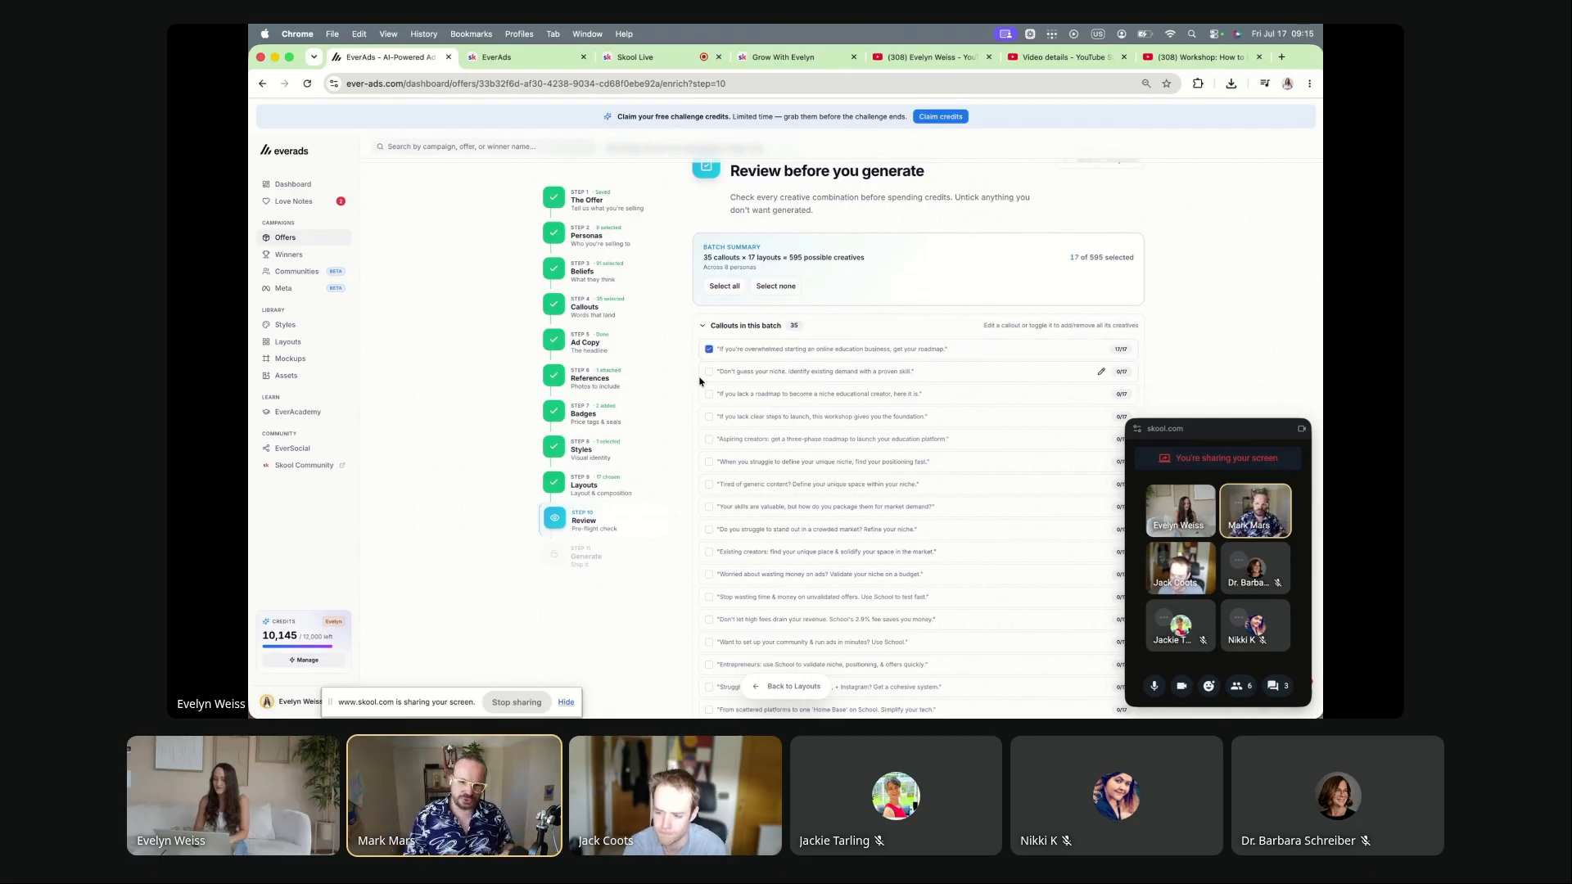
# Step: Reword the second callout to "Don't guess your online coaching & education niche", keeping its second sentence, and save it as part of the batch
pyautogui.click(1099, 372)
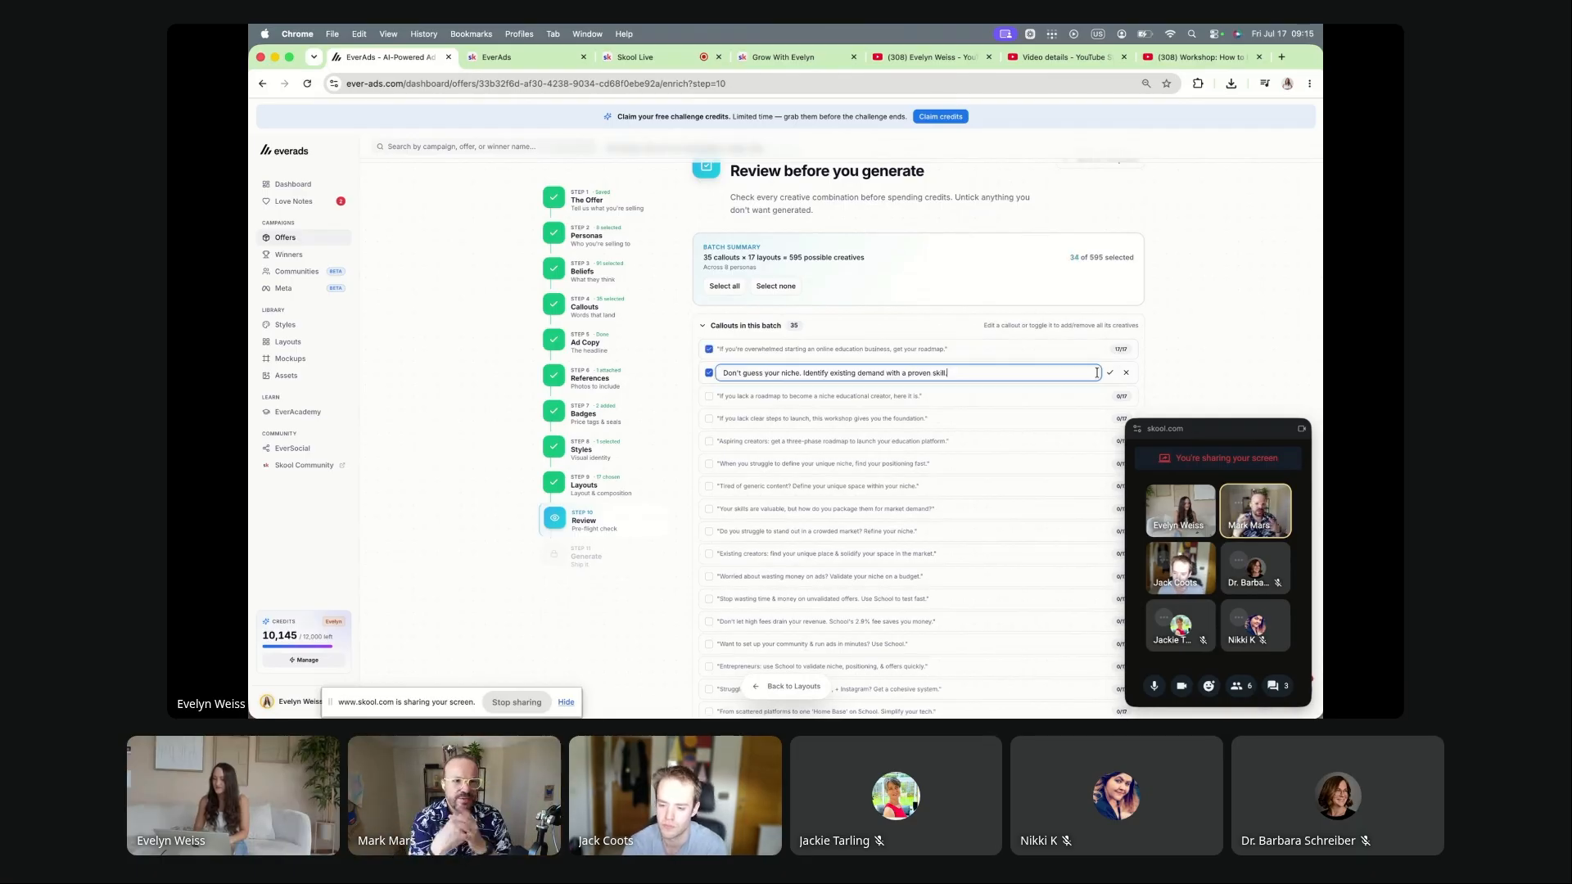
pyautogui.write('online ')
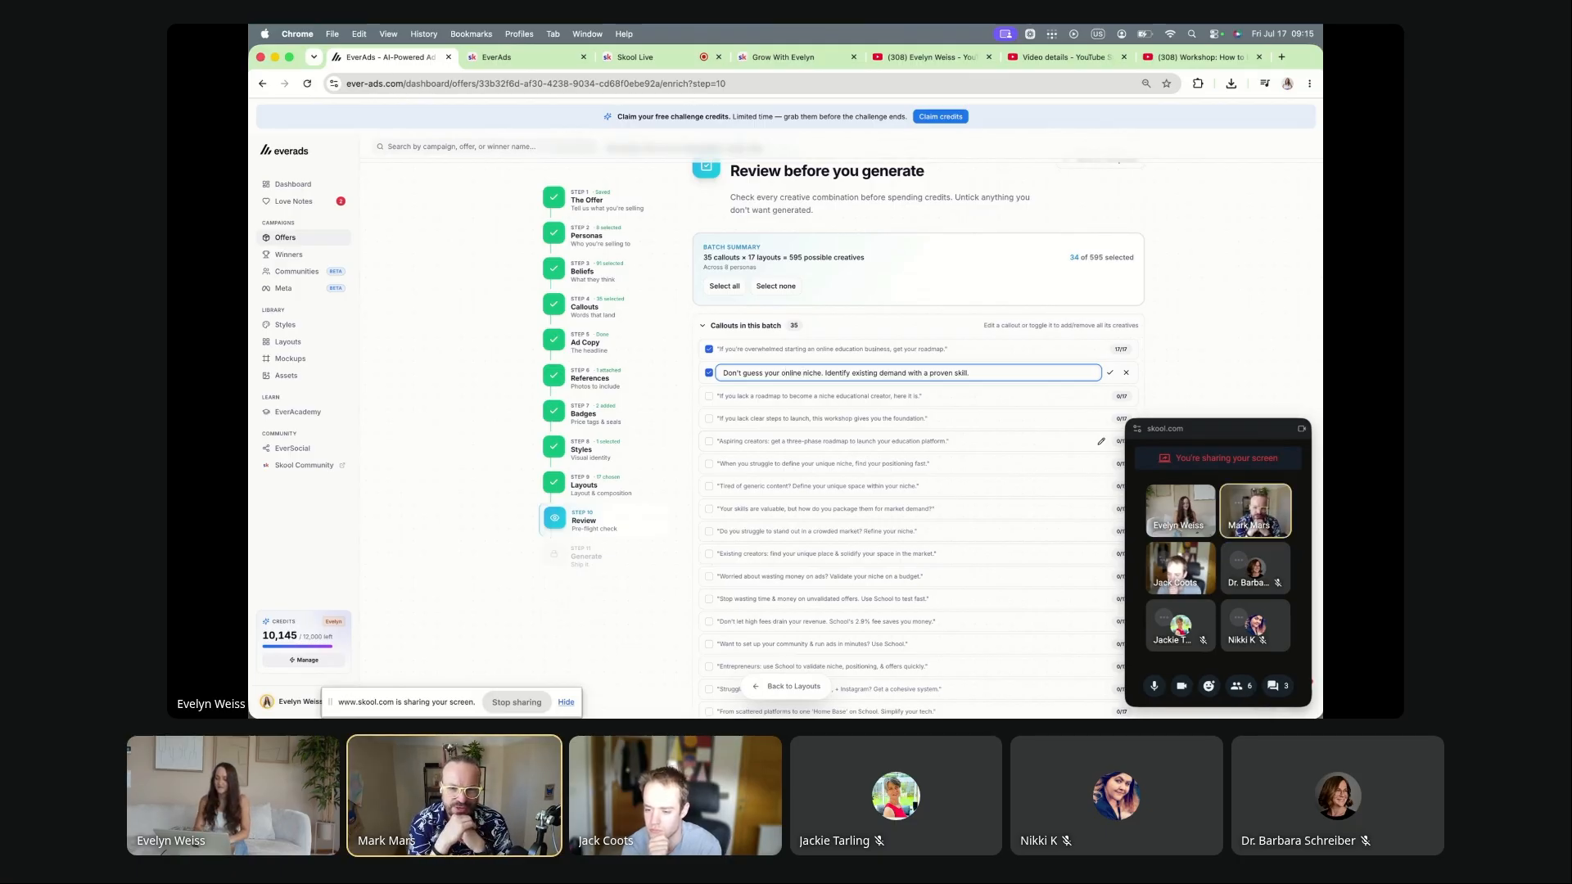
pyautogui.write('coaching & education')
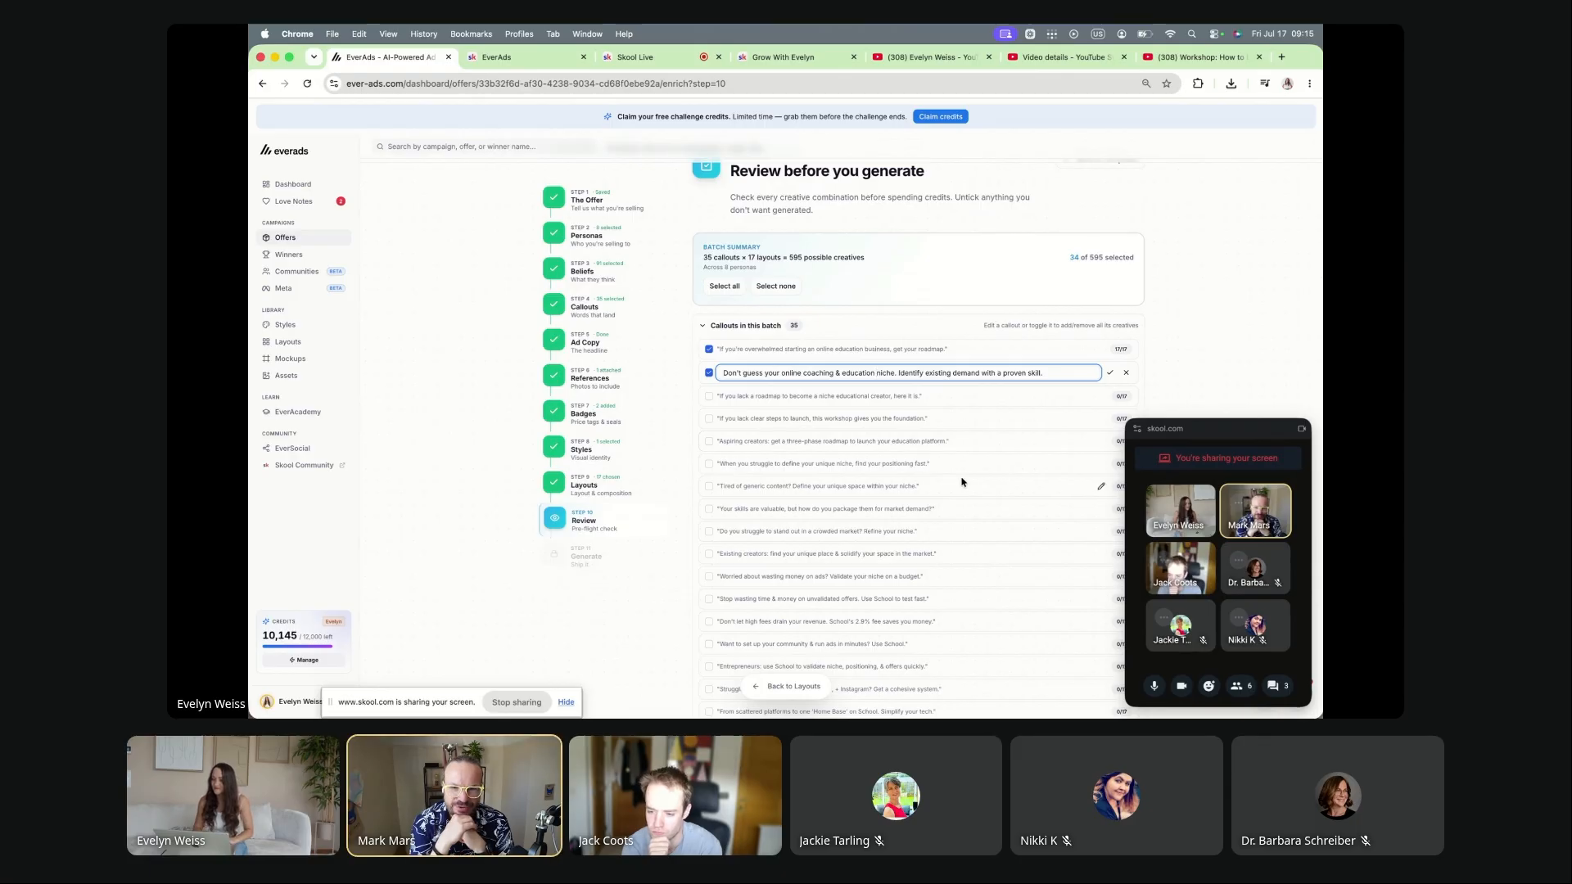
pyautogui.click(1109, 373)
# Step: Include the third callout in the batch, add "FAST" after "niche educational creator", and save it
pyautogui.scroll(-2, 888, 426)
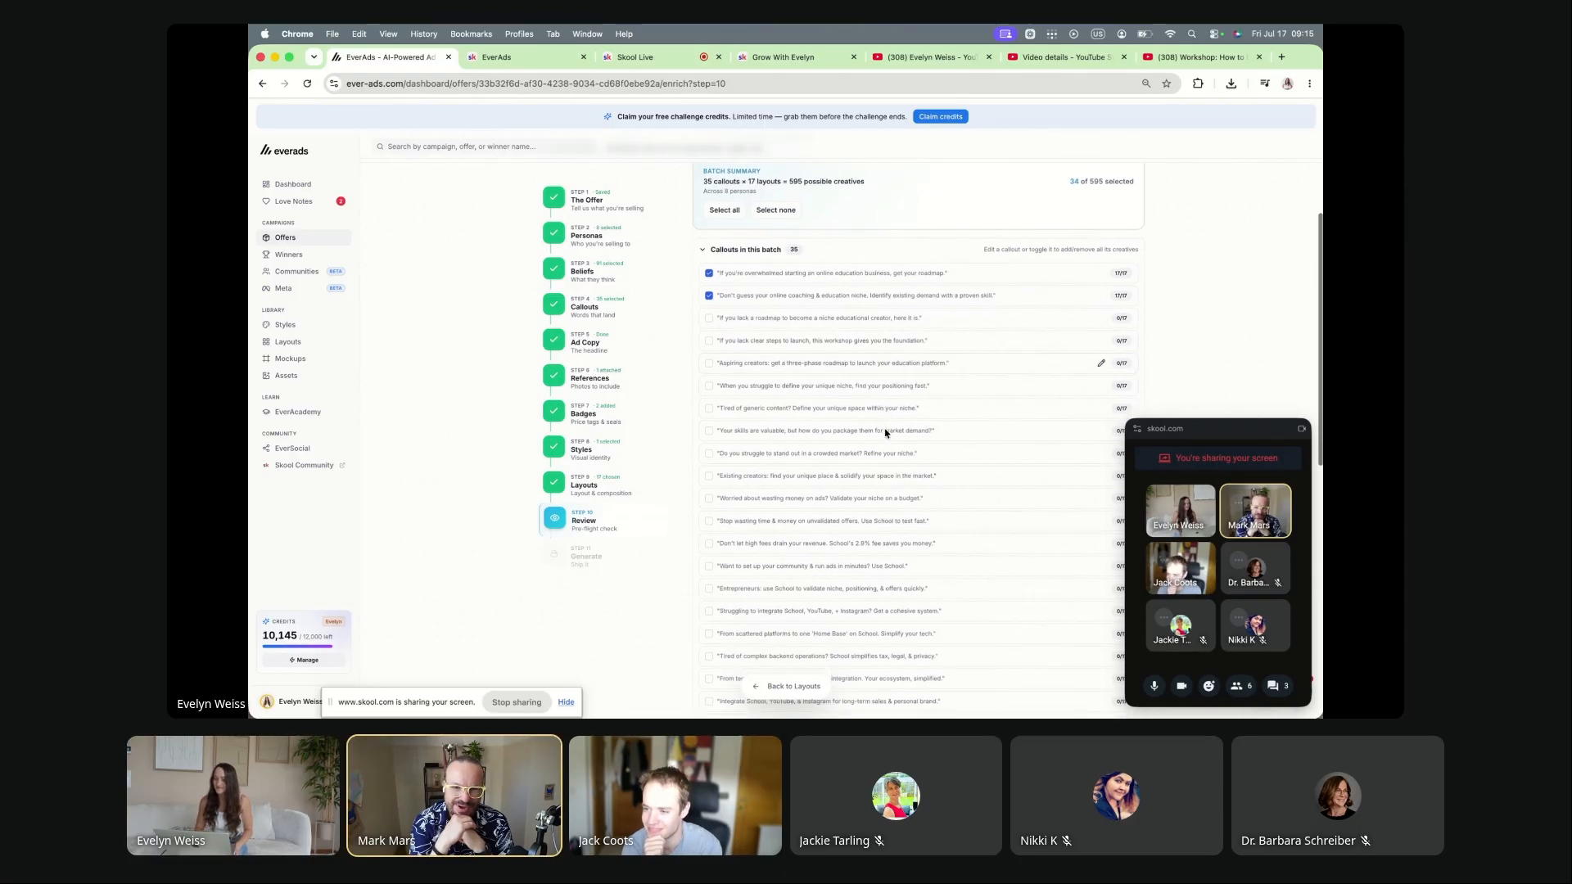
pyautogui.click(708, 312)
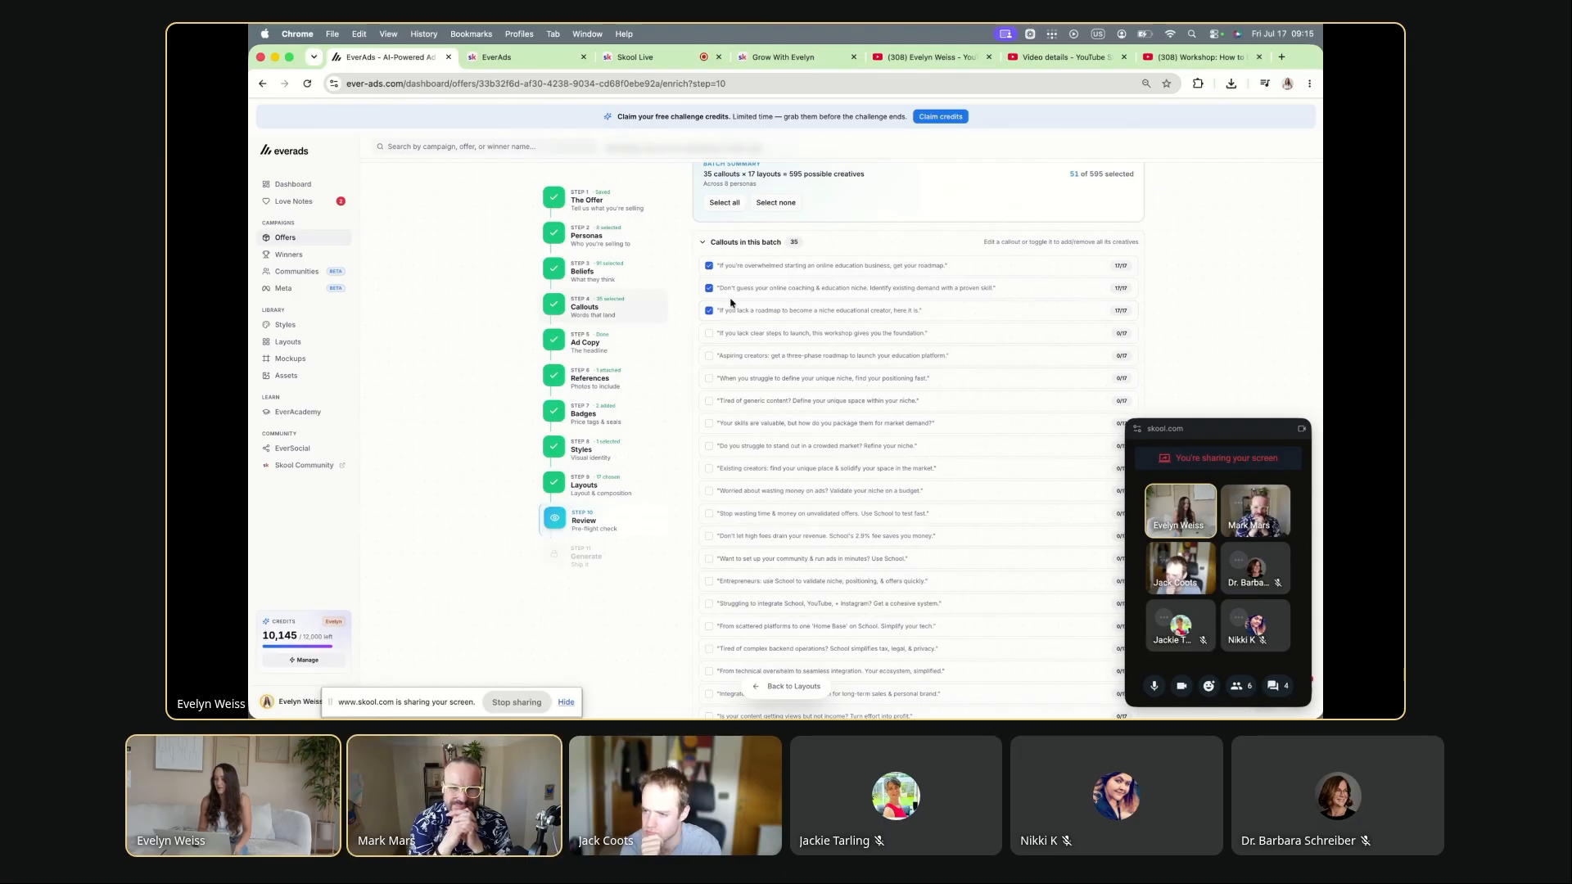
pyautogui.scroll(-2, 733, 305)
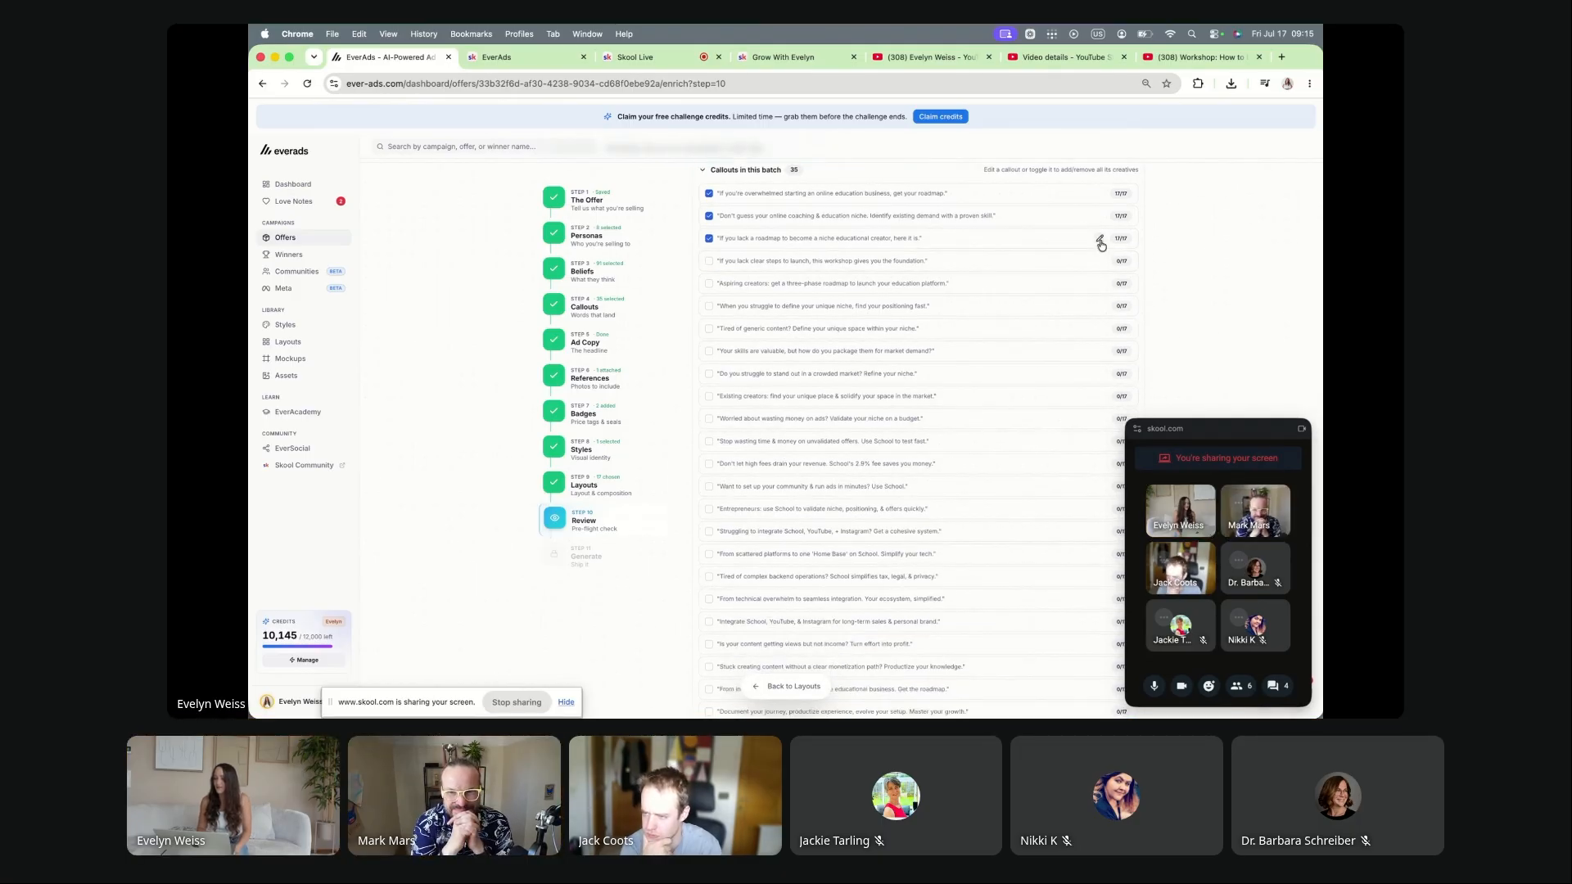
pyautogui.click(1100, 241)
pyautogui.click(921, 240)
pyautogui.write('F')
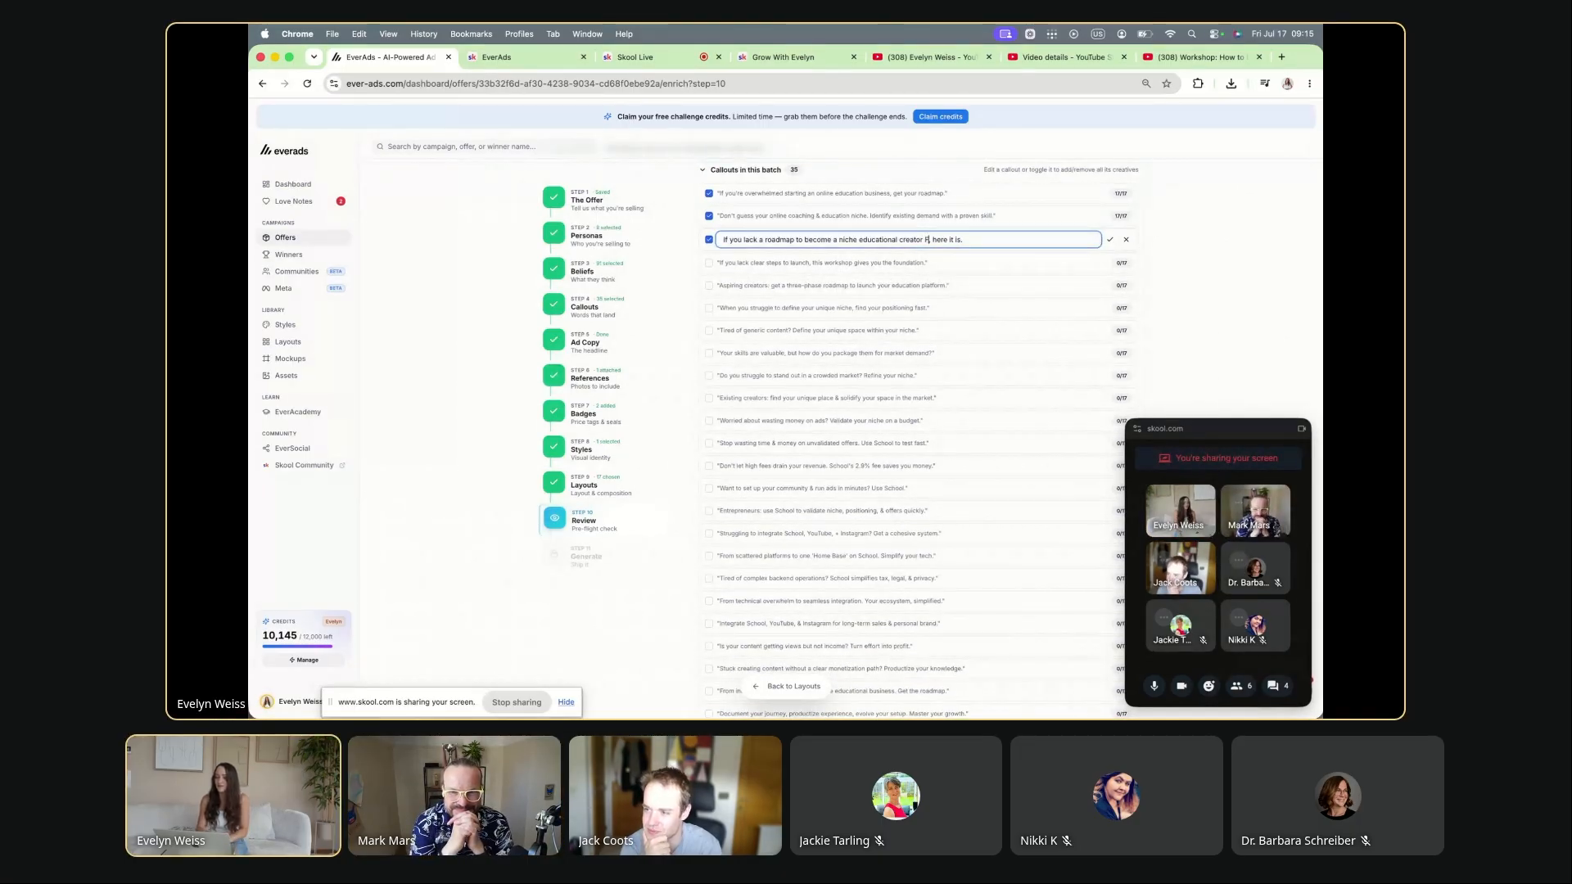
pyautogui.write('AST')
pyautogui.click(1109, 239)
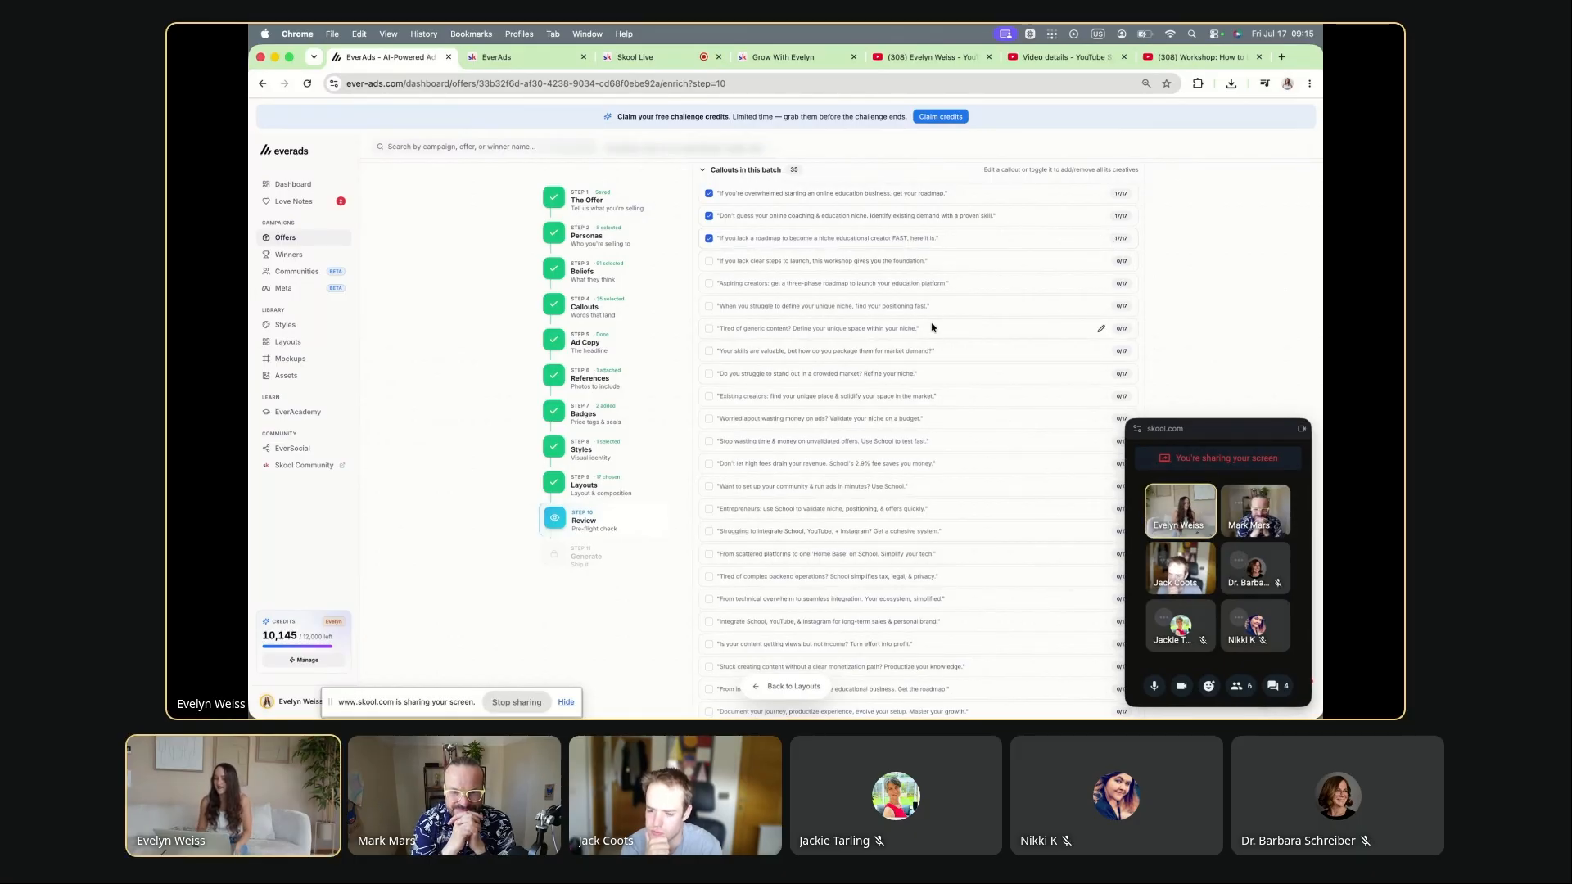
# Step: Open the fourth callout, about lacking clear steps, for editing right after "launch"
pyautogui.scroll(-1, 931, 327)
pyautogui.click(1101, 245)
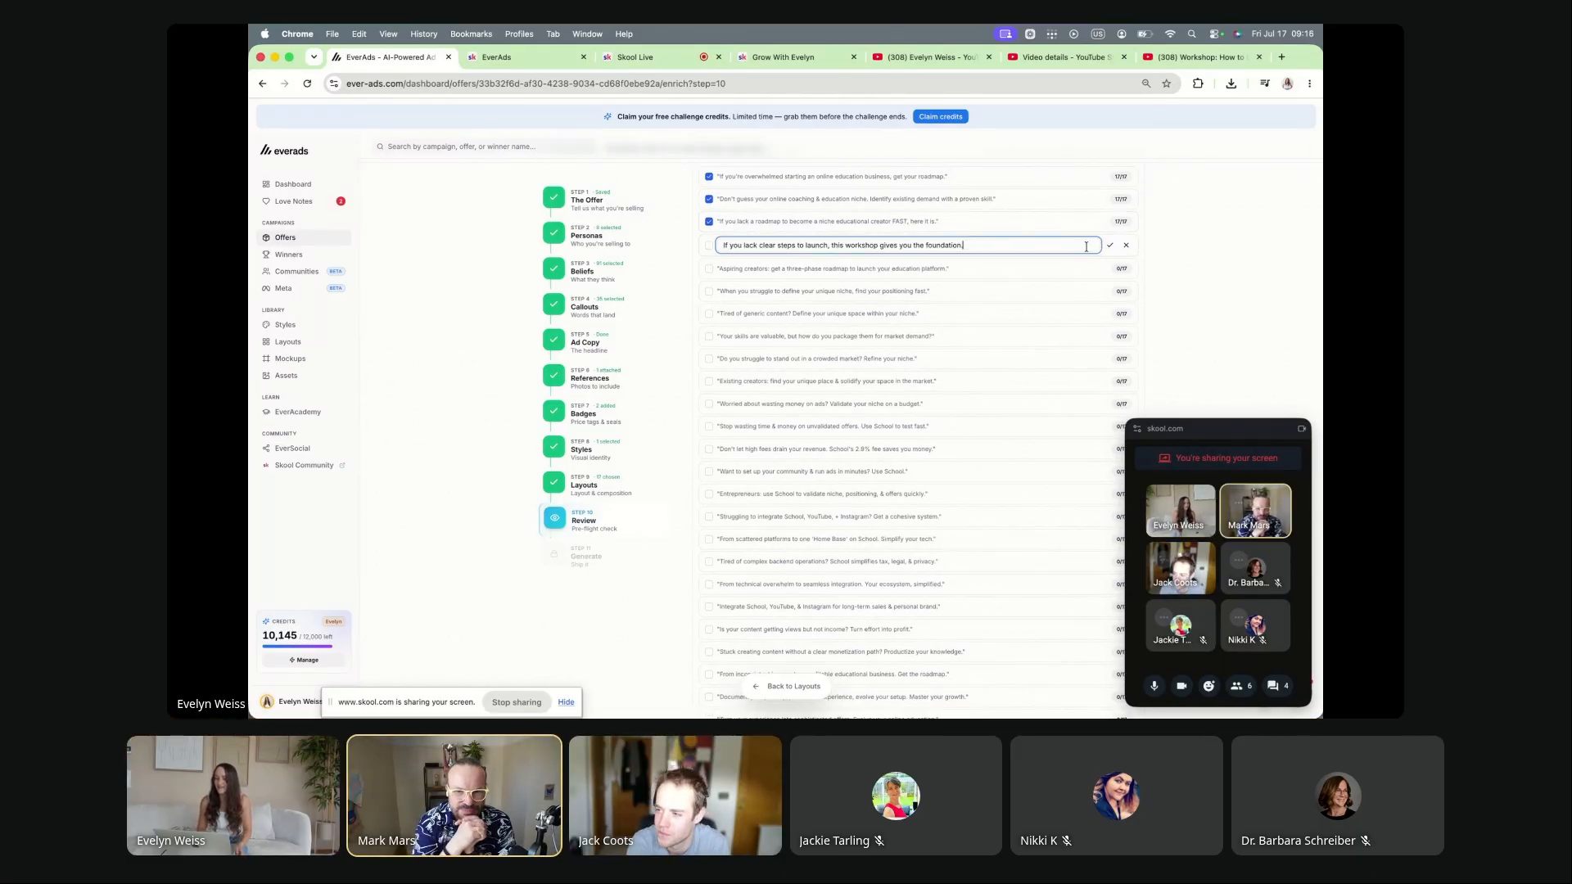
pyautogui.click(827, 246)
pyautogui.write('your niche onlin')
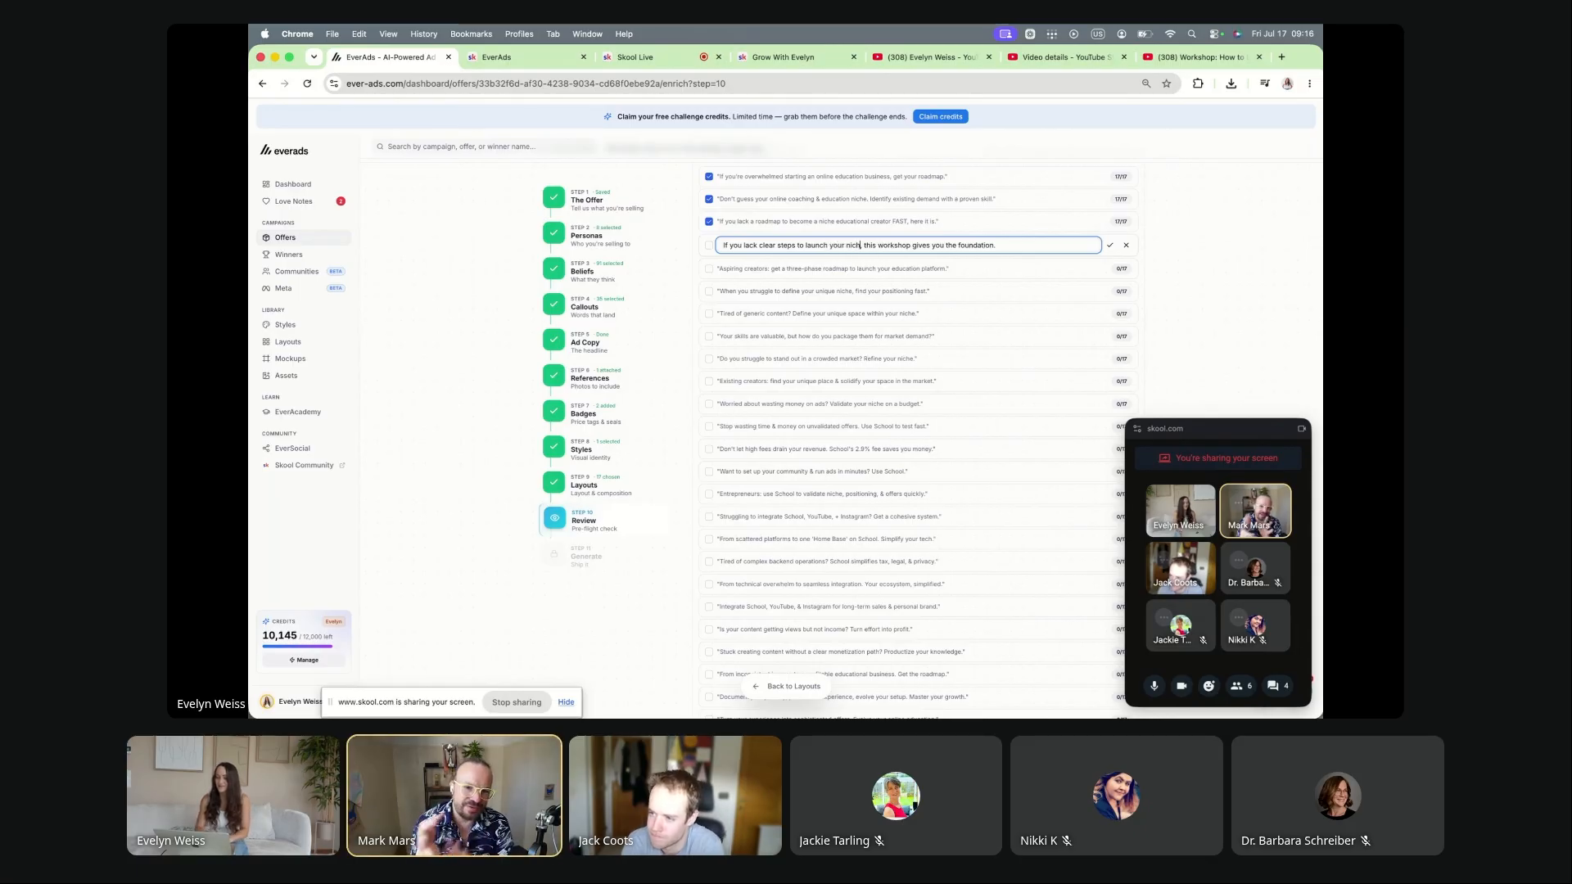
pyautogui.press('BackSpace')
pyautogui.press('BackSpace')
pyautogui.press('BackSpace')
pyautogui.press('BackSpace')
pyautogui.press('BackSpace')
pyautogui.press('BackSpace')
pyautogui.press('BackSpace')
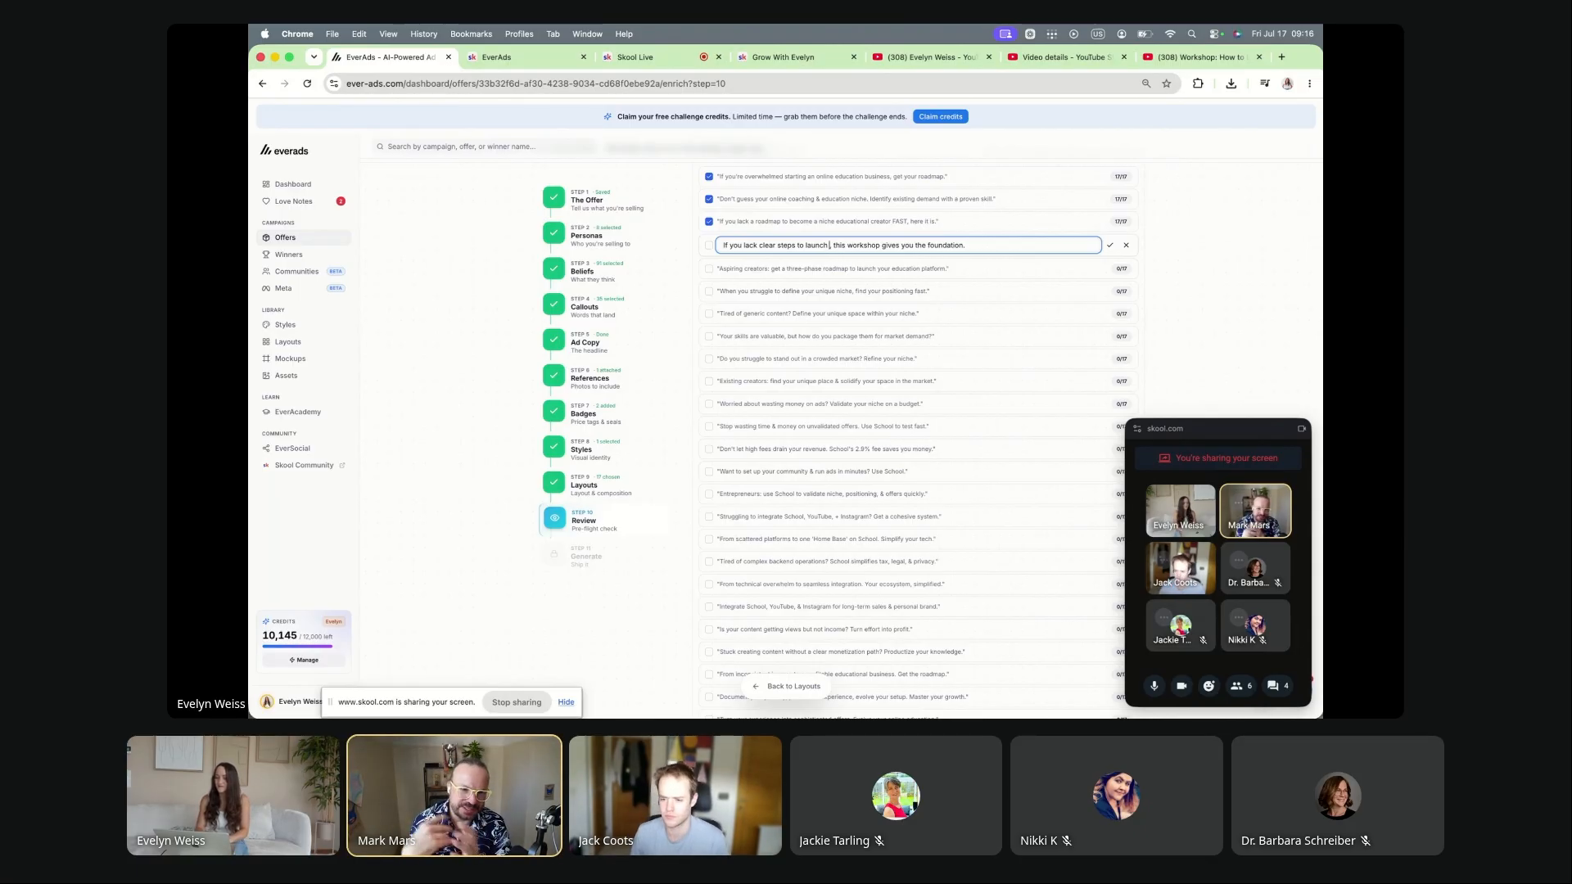
# Step: Replace "launch" in the fourth callout with "becoming a niche educational creator and monetize faster", save it, and include it in the batch
pyautogui.press('BackSpace')
pyautogui.press('BackSpace')
pyautogui.press('BackSpace')
pyautogui.press('BackSpace')
pyautogui.press('BackSpace')
pyautogui.press('BackSpace')
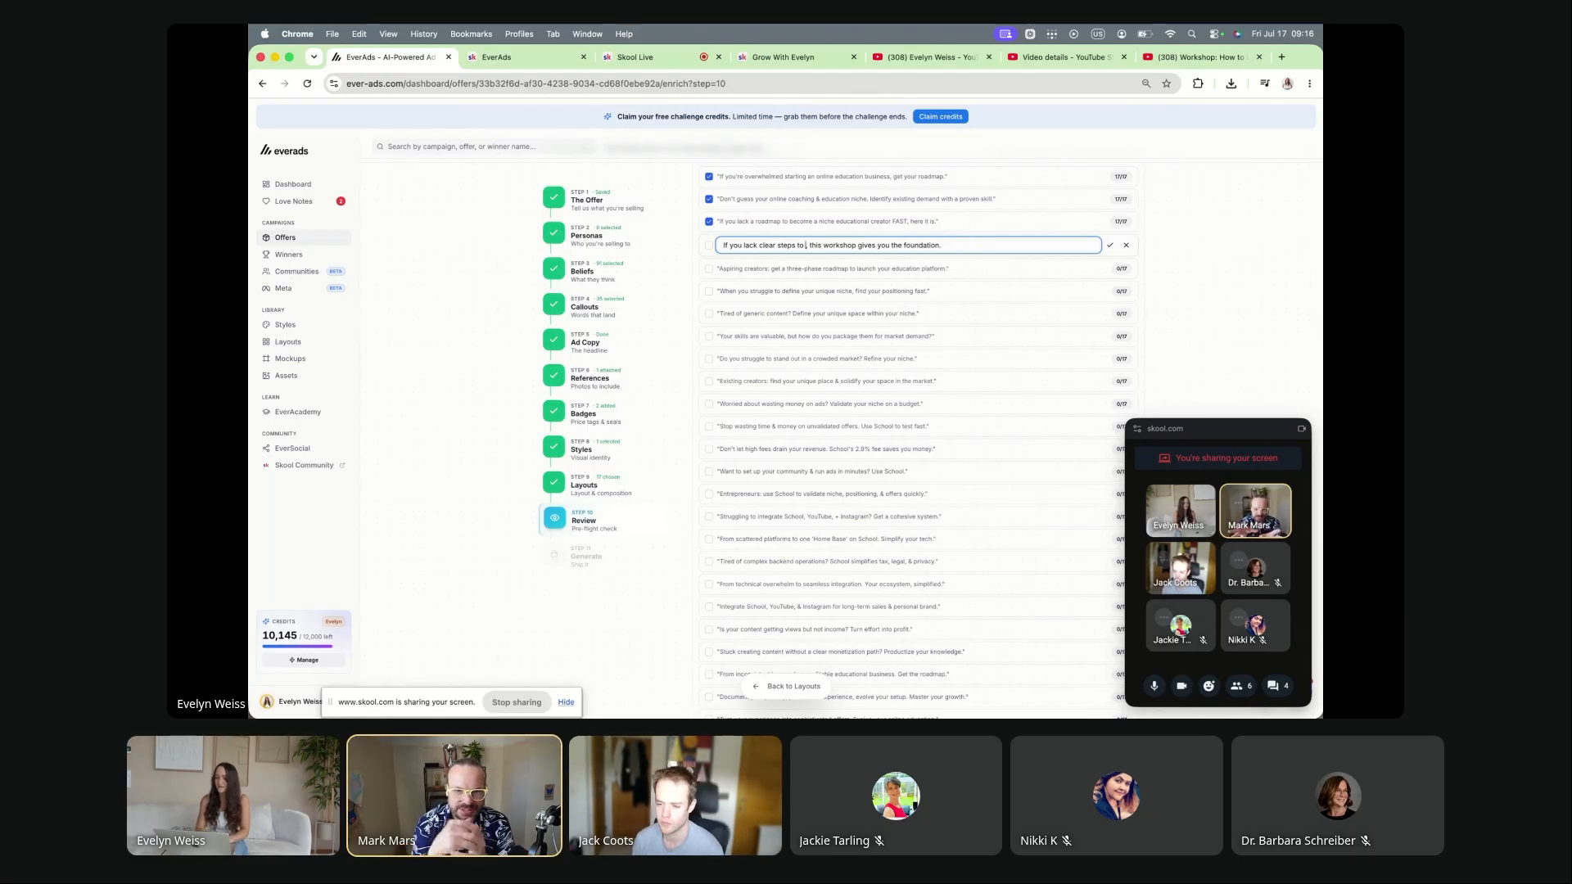
pyautogui.write('becoming a niche on')
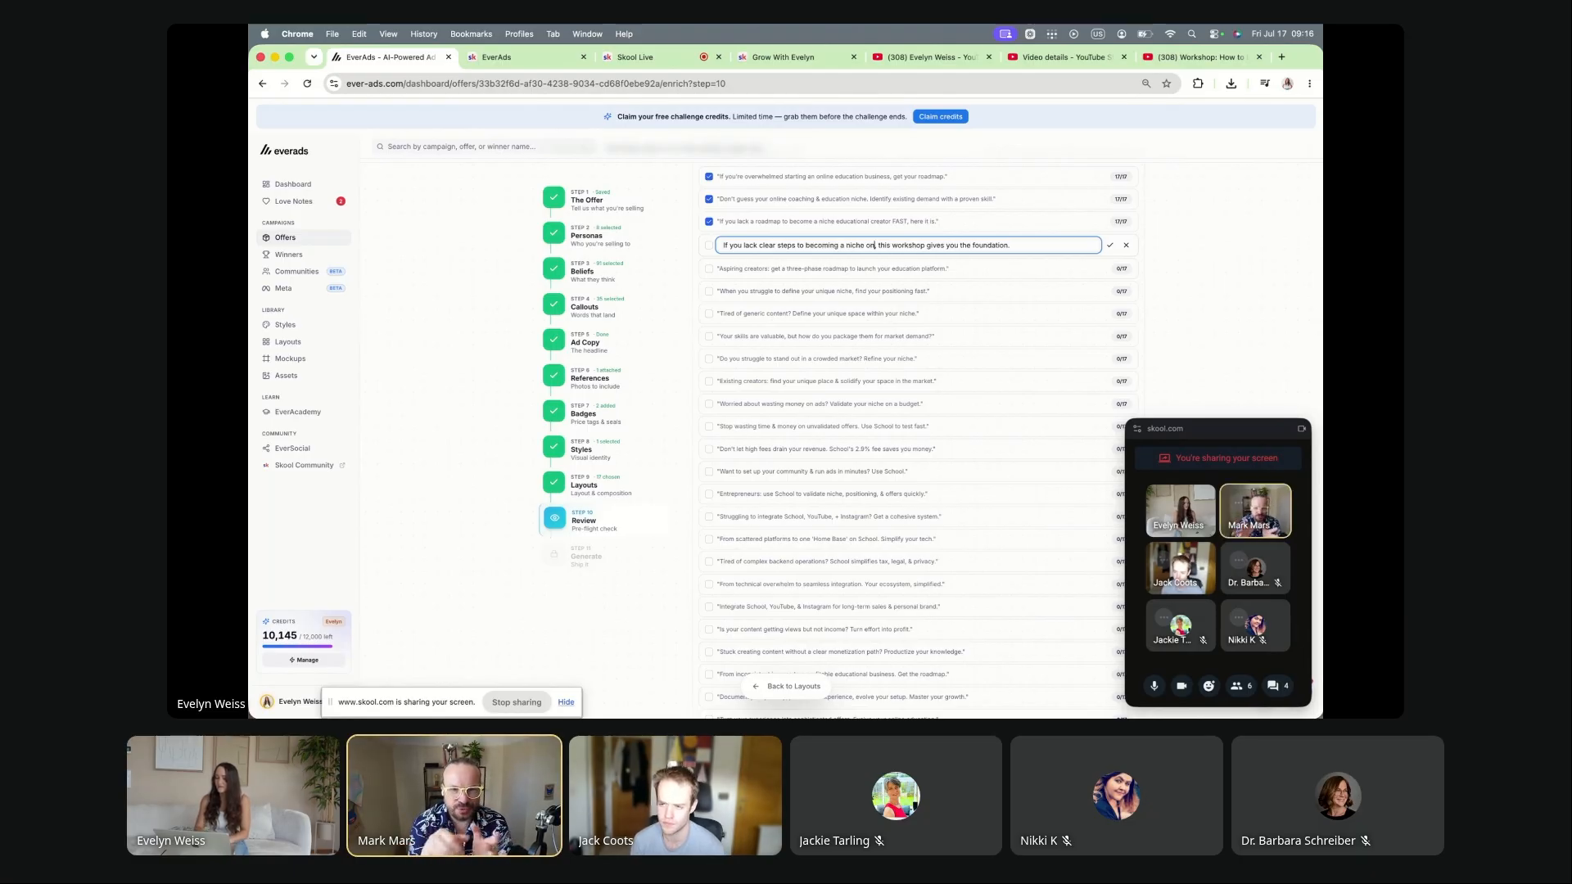
pyautogui.write('l')
pyautogui.press('BackSpace')
pyautogui.press('BackSpace')
pyautogui.press('BackSpace')
pyautogui.write('educat')
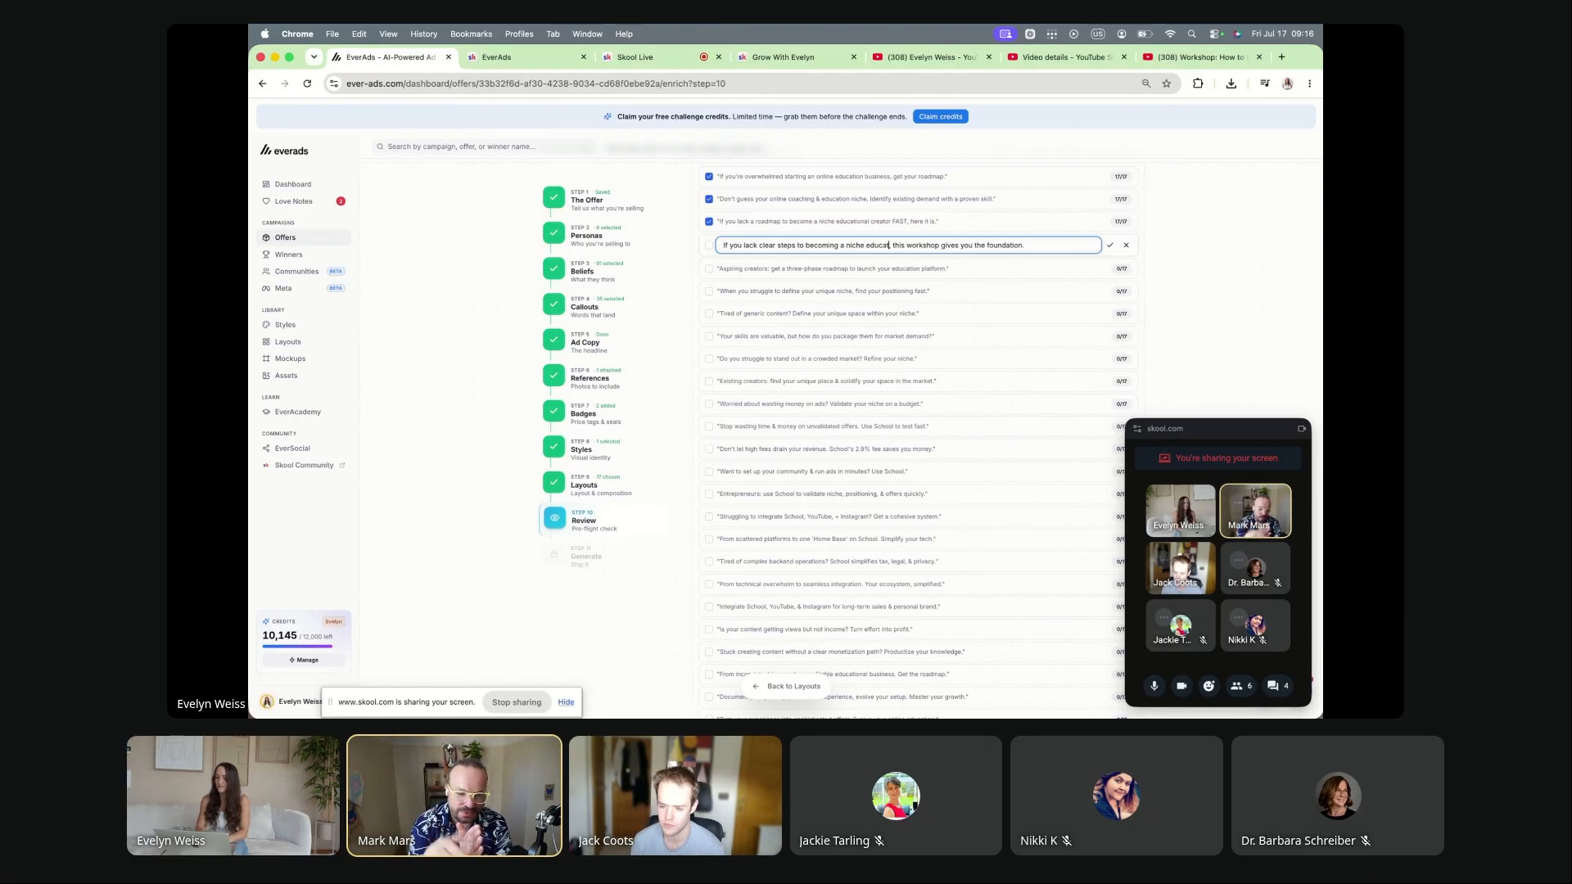
pyautogui.write('ional creator and mo')
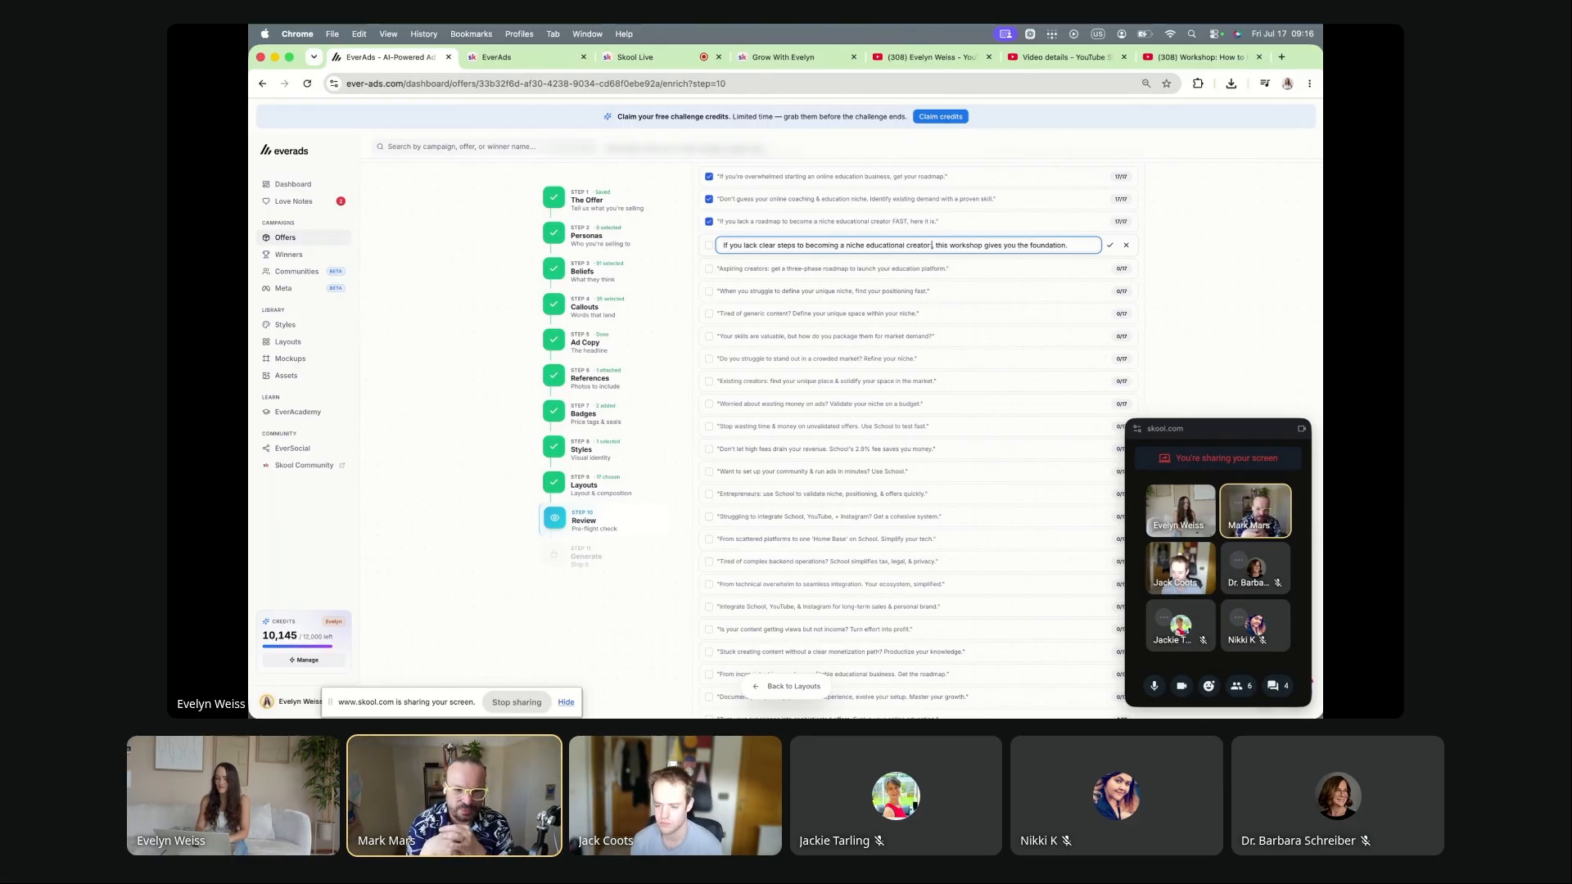
pyautogui.write('netize f')
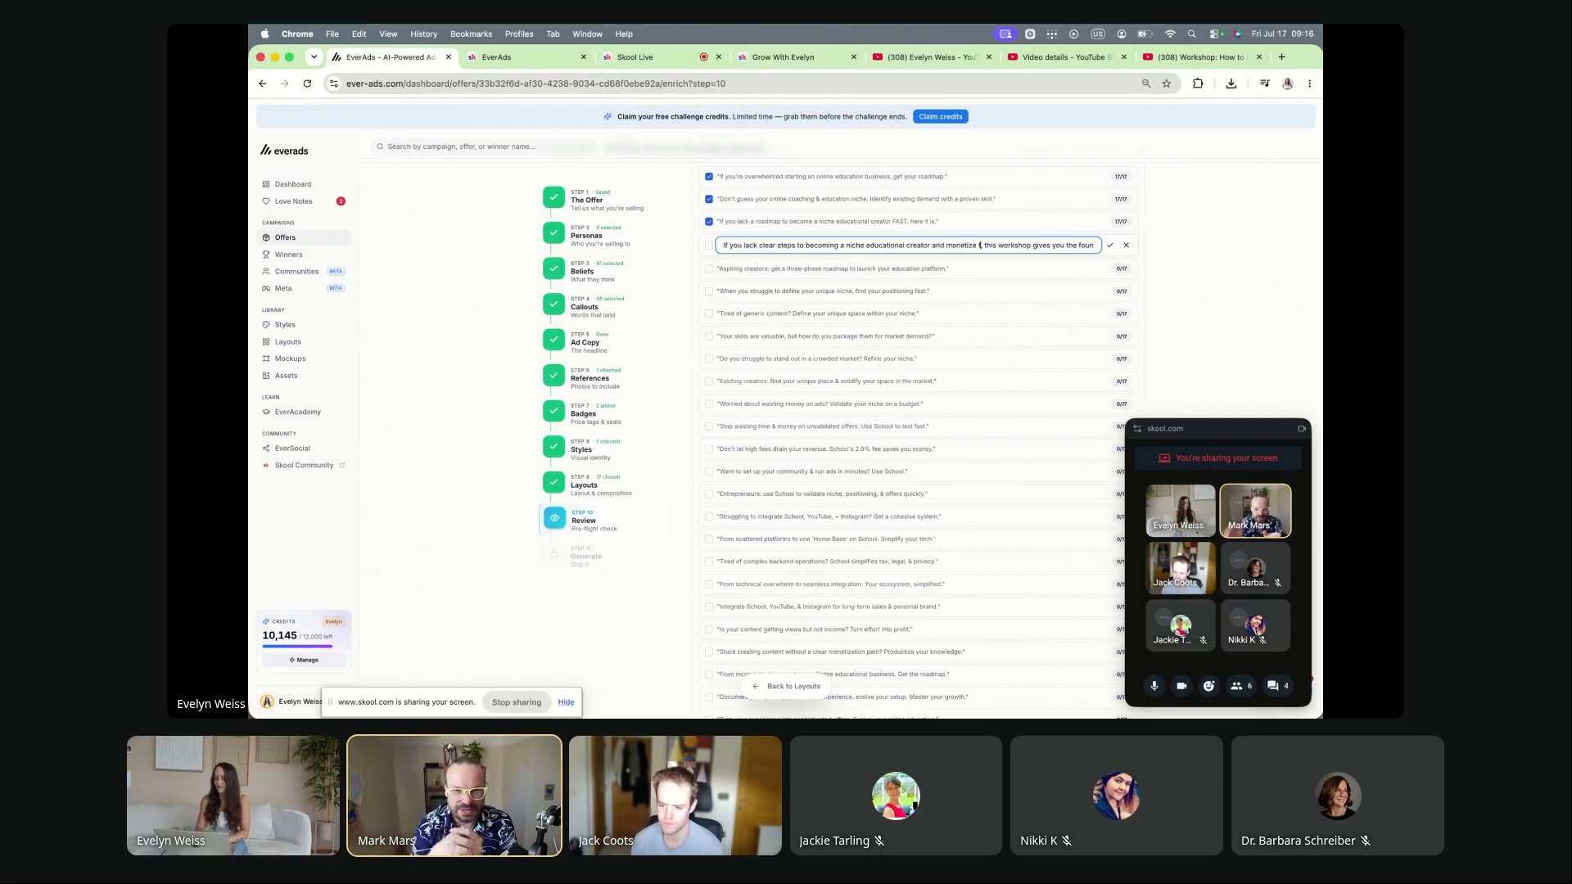
pyautogui.write('aster')
pyautogui.press('Return')
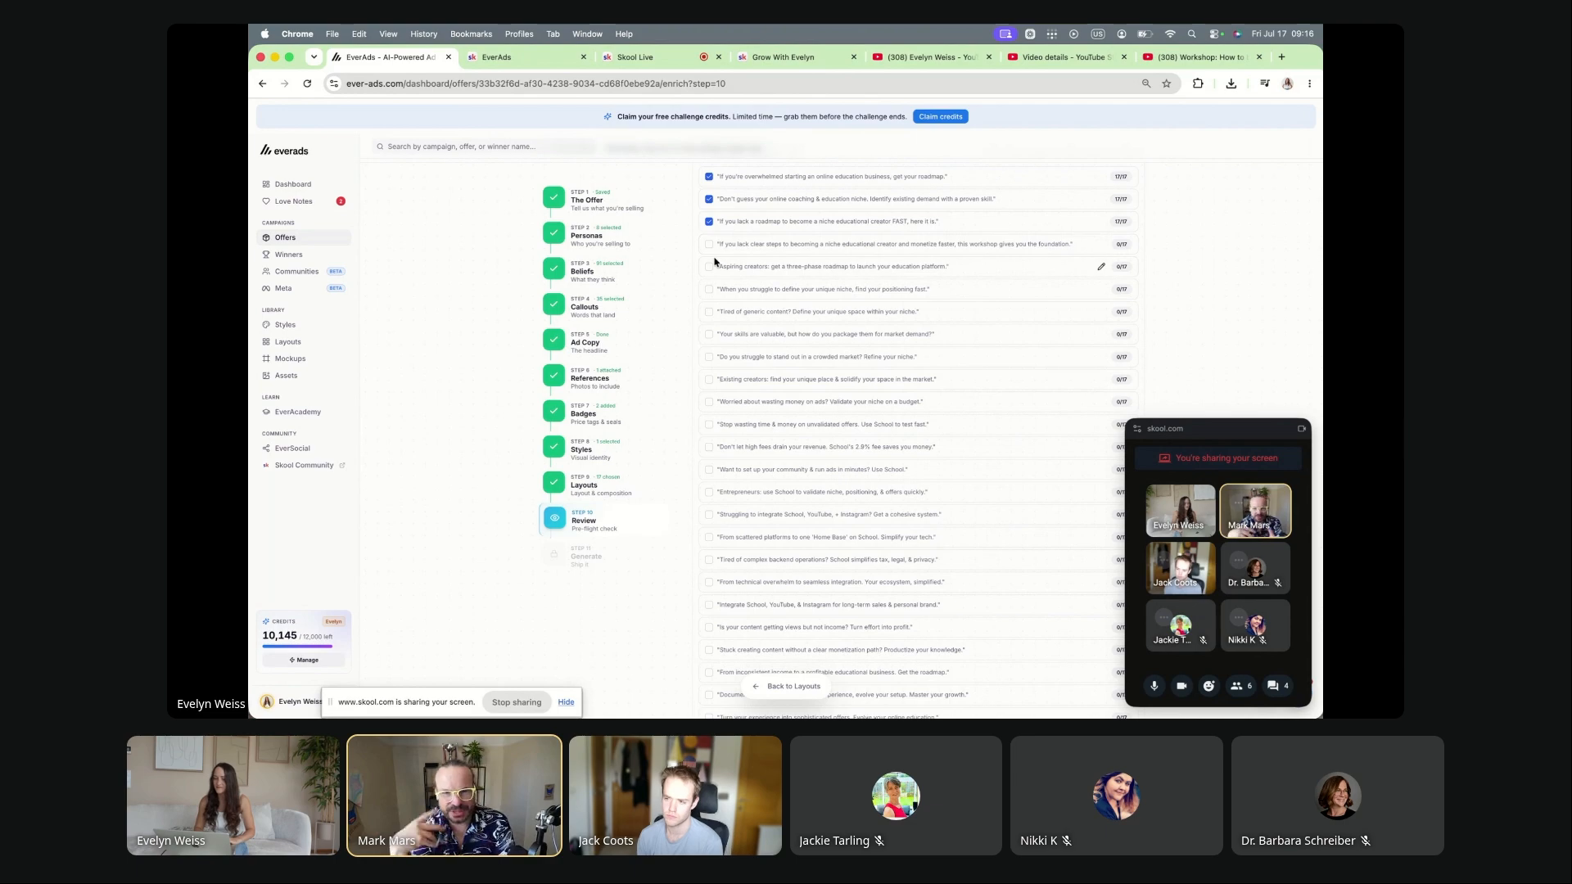
pyautogui.scroll(-1, 687, 344)
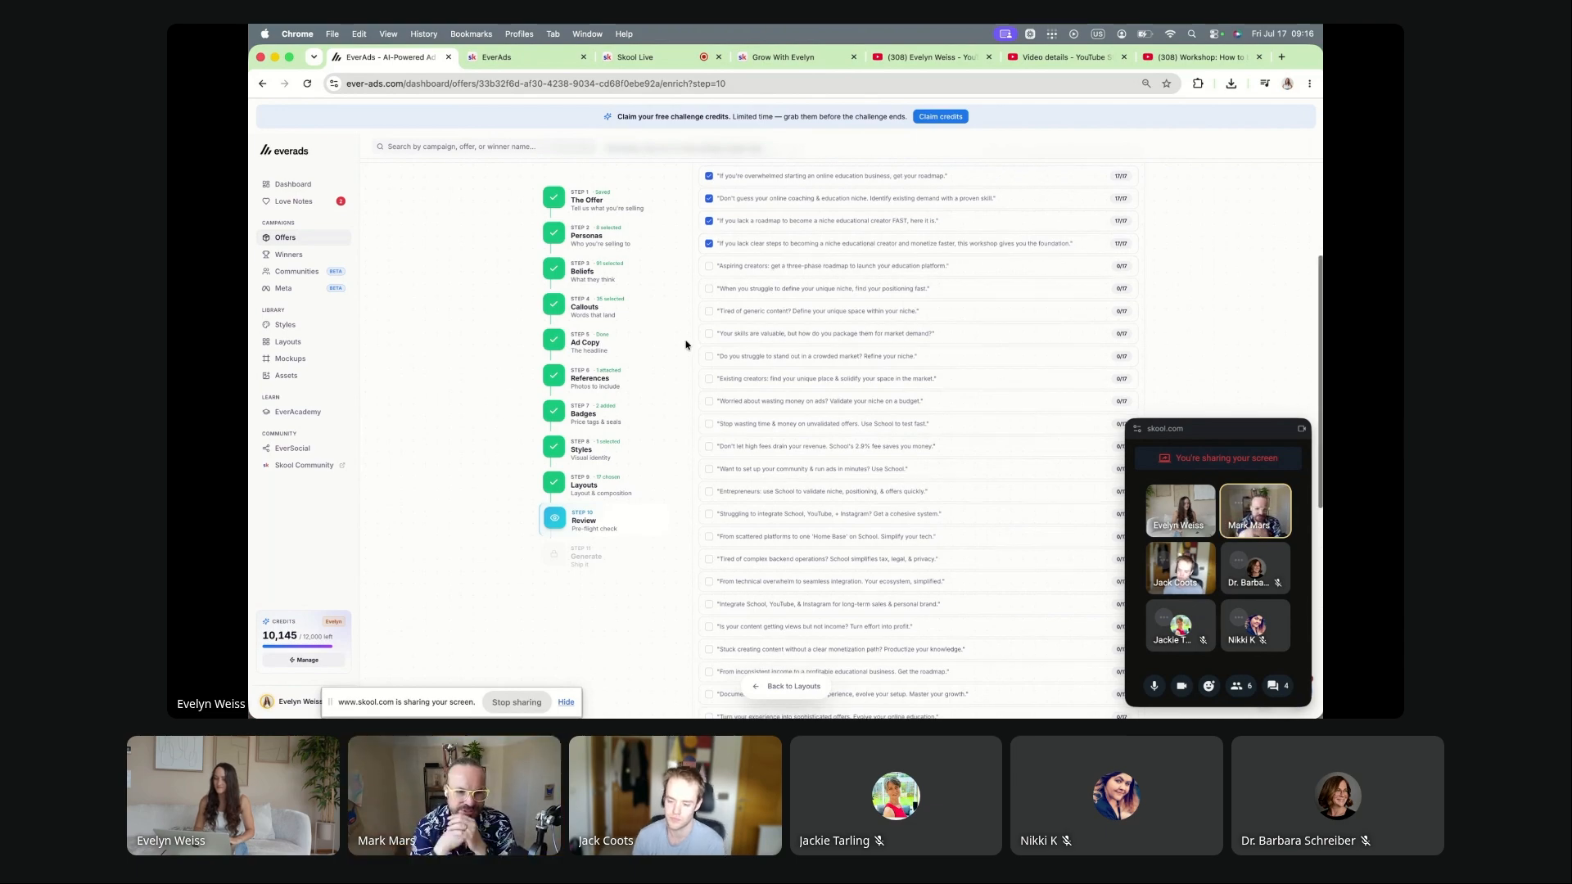
# Step: Include the "When you struggle to define your unique niche" callout, insert "as a content creator" after "niche", and end it with "faster"
pyautogui.click(709, 248)
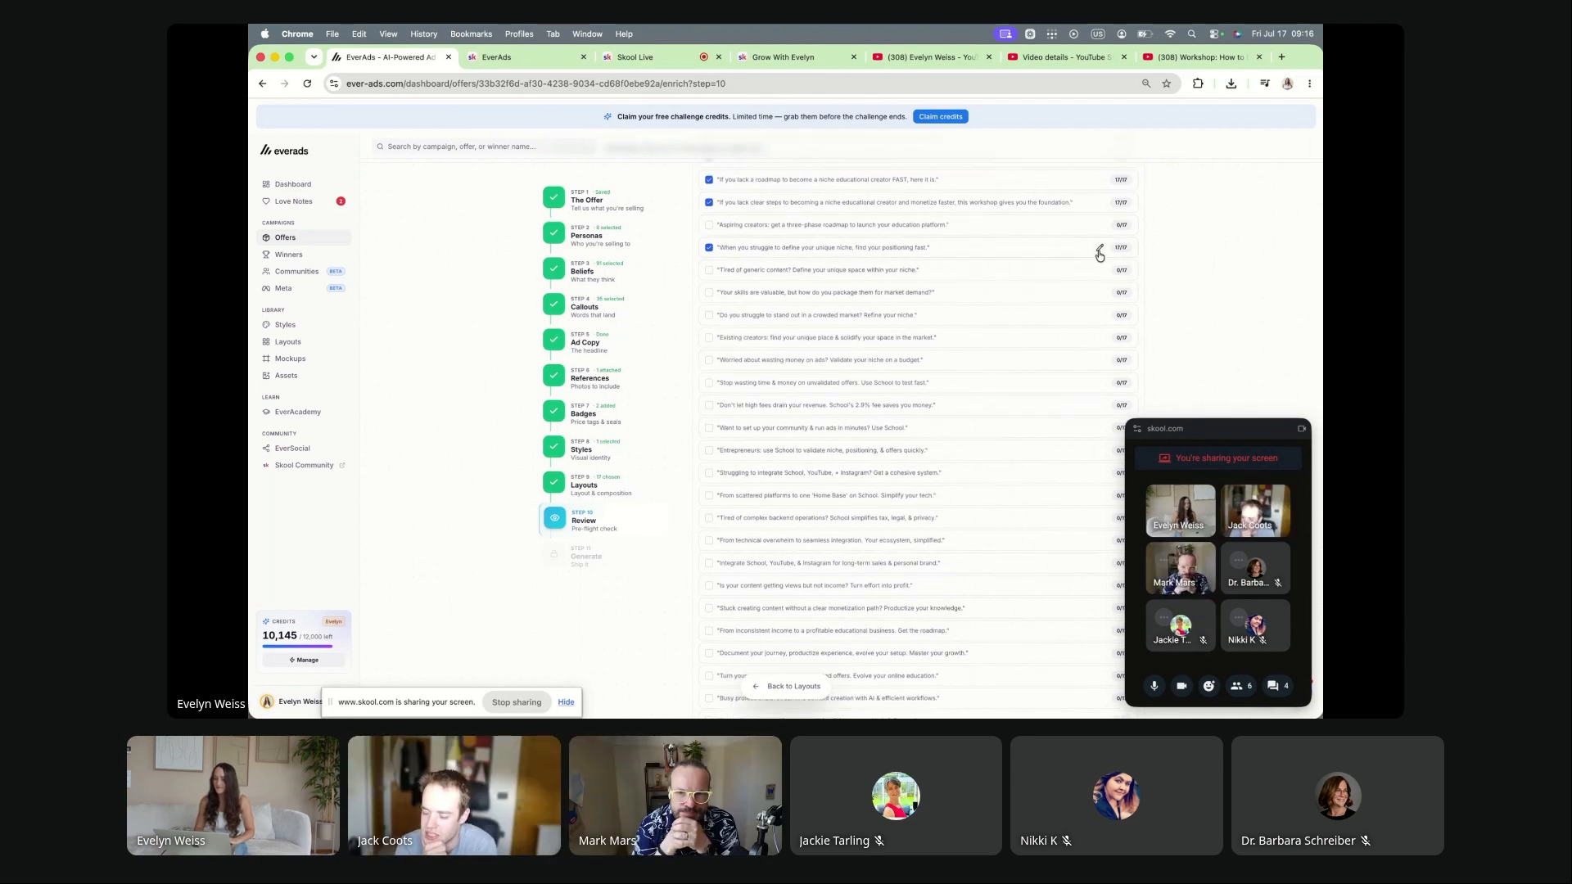
pyautogui.click(1099, 250)
pyautogui.click(878, 249)
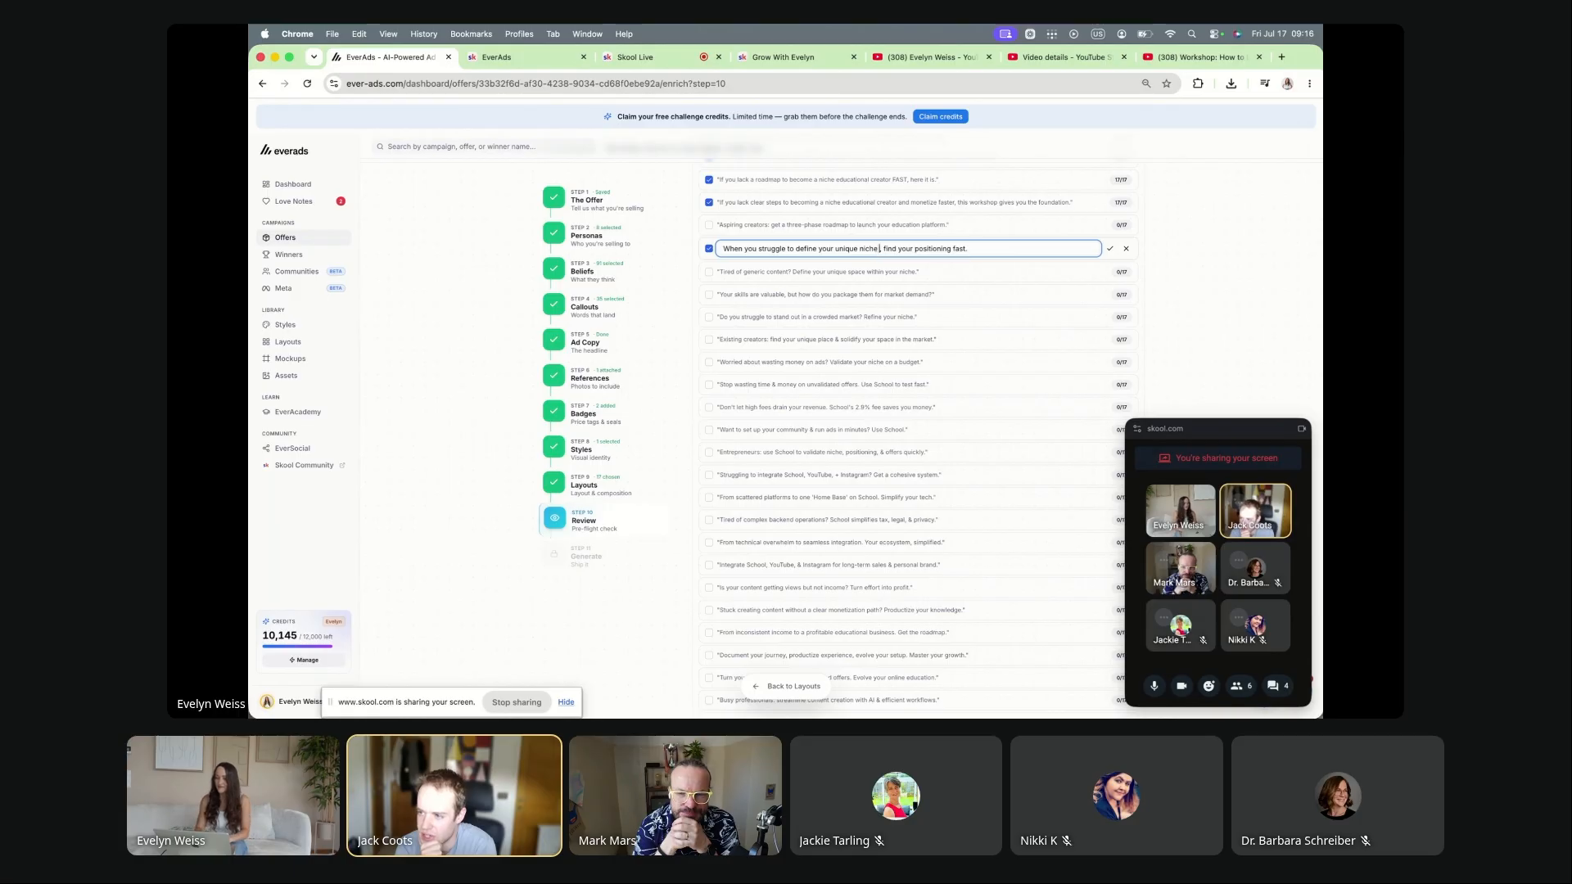
pyautogui.write('as a co')
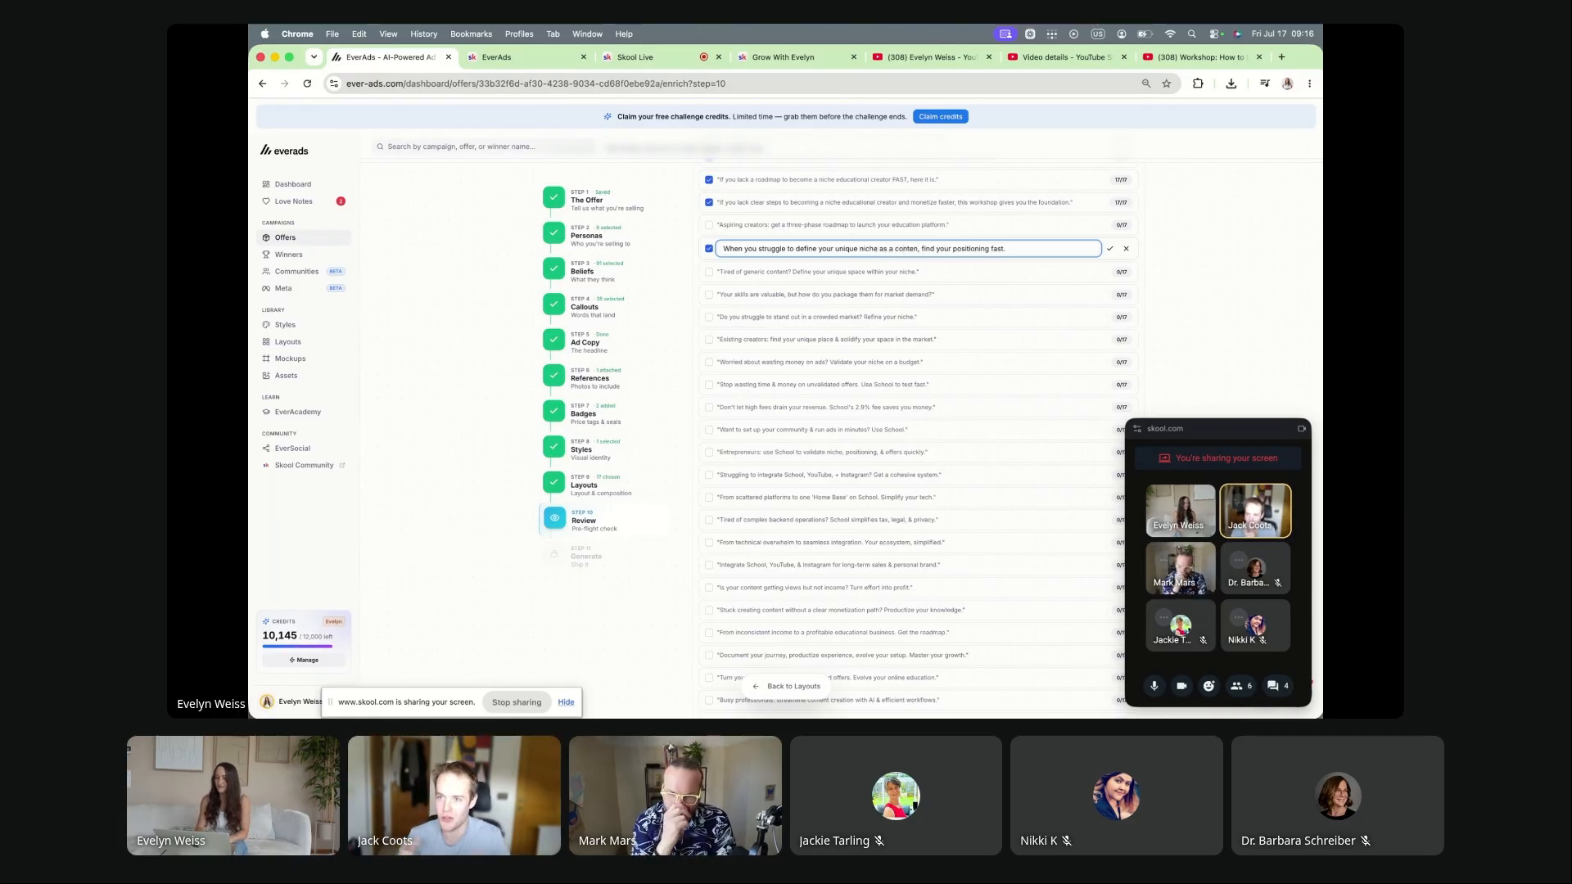
pyautogui.press('BackSpace')
pyautogui.press('BackSpace')
pyautogui.press('BackSpace')
pyautogui.write('n')
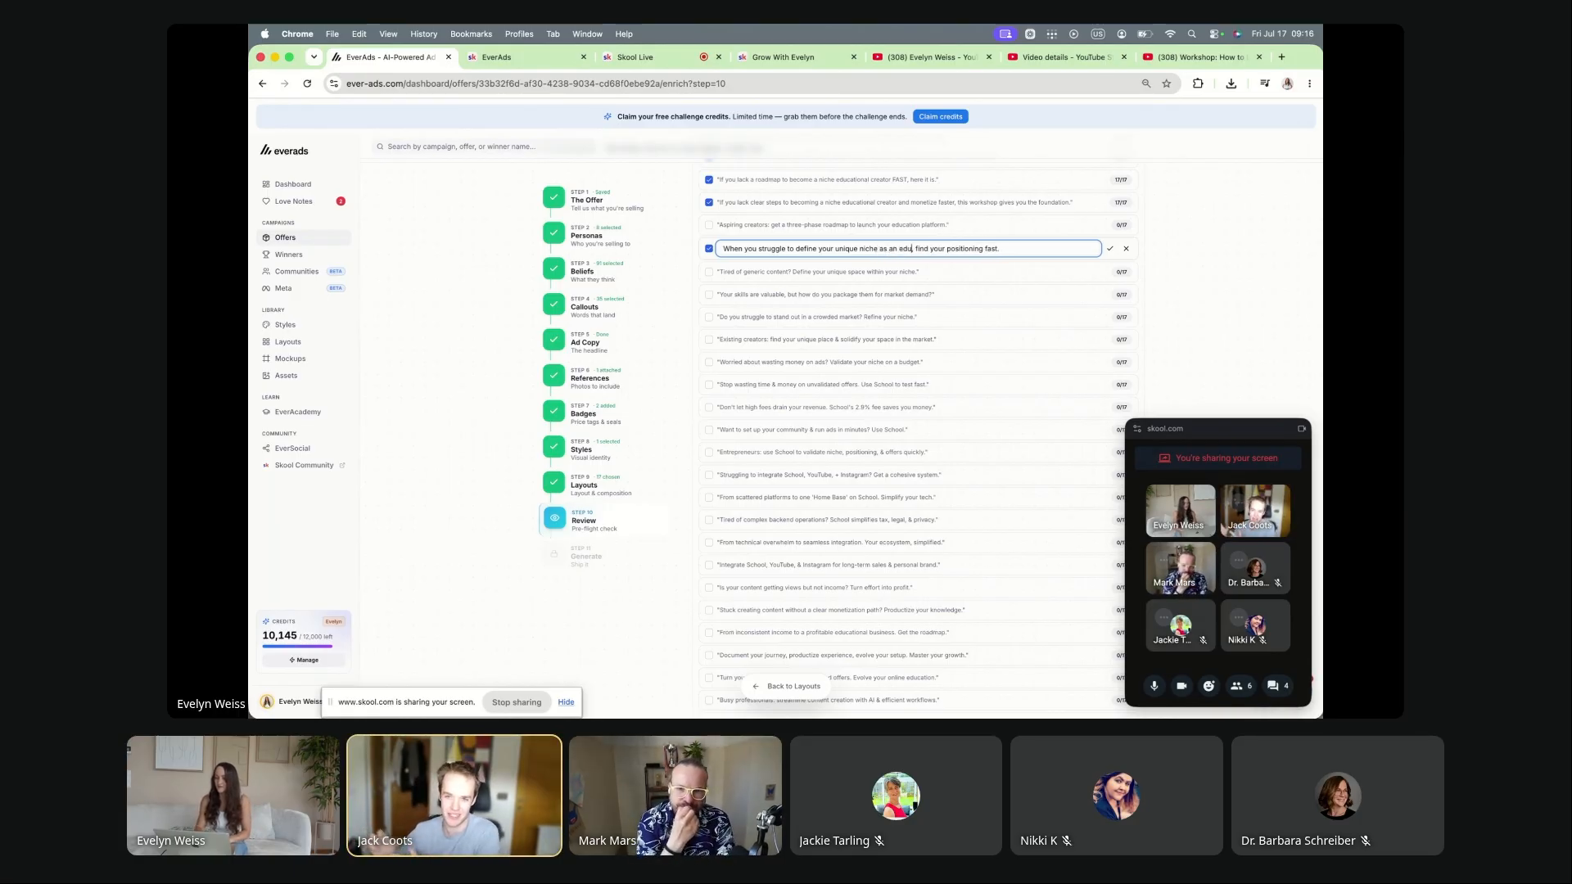
pyautogui.press('BackSpace')
pyautogui.write('content creator')
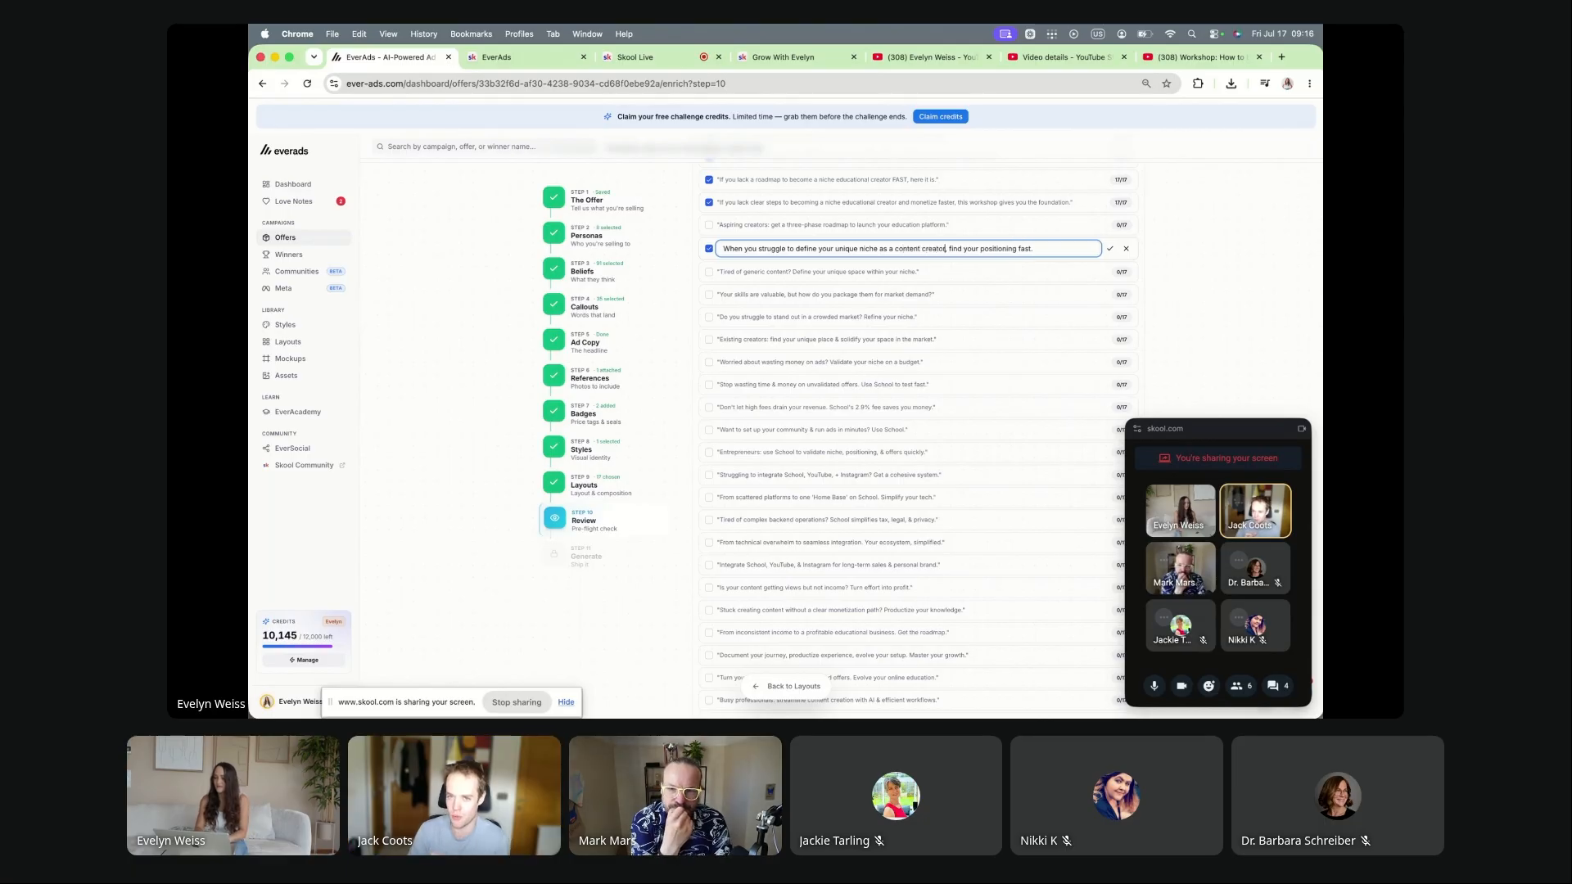
pyautogui.click(1038, 247)
pyautogui.press('BackSpace')
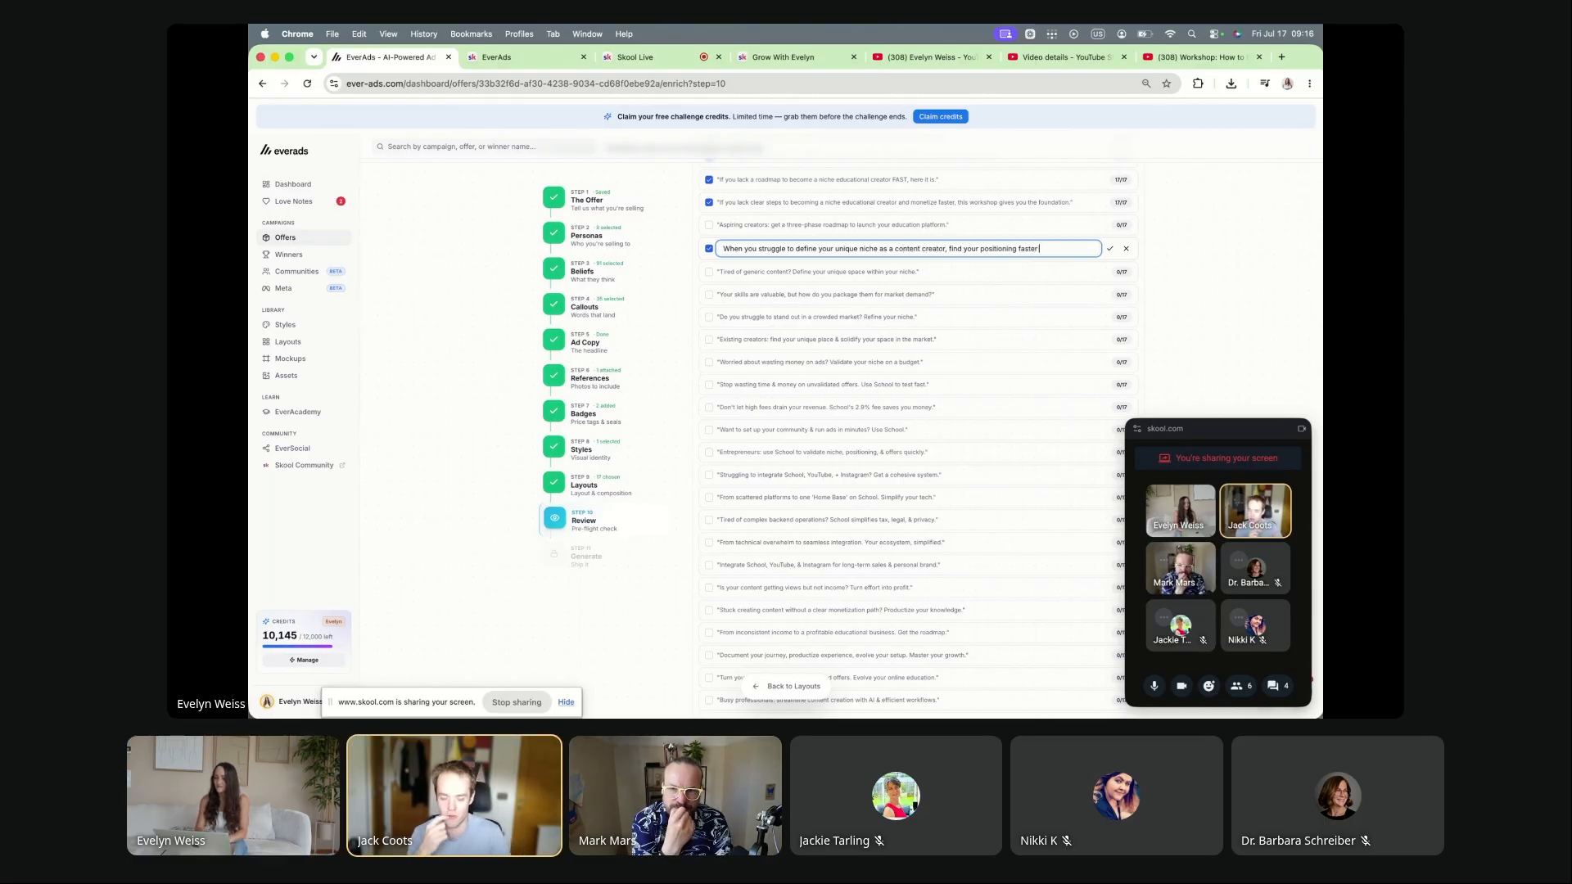
pyautogui.write('using cheap ads')
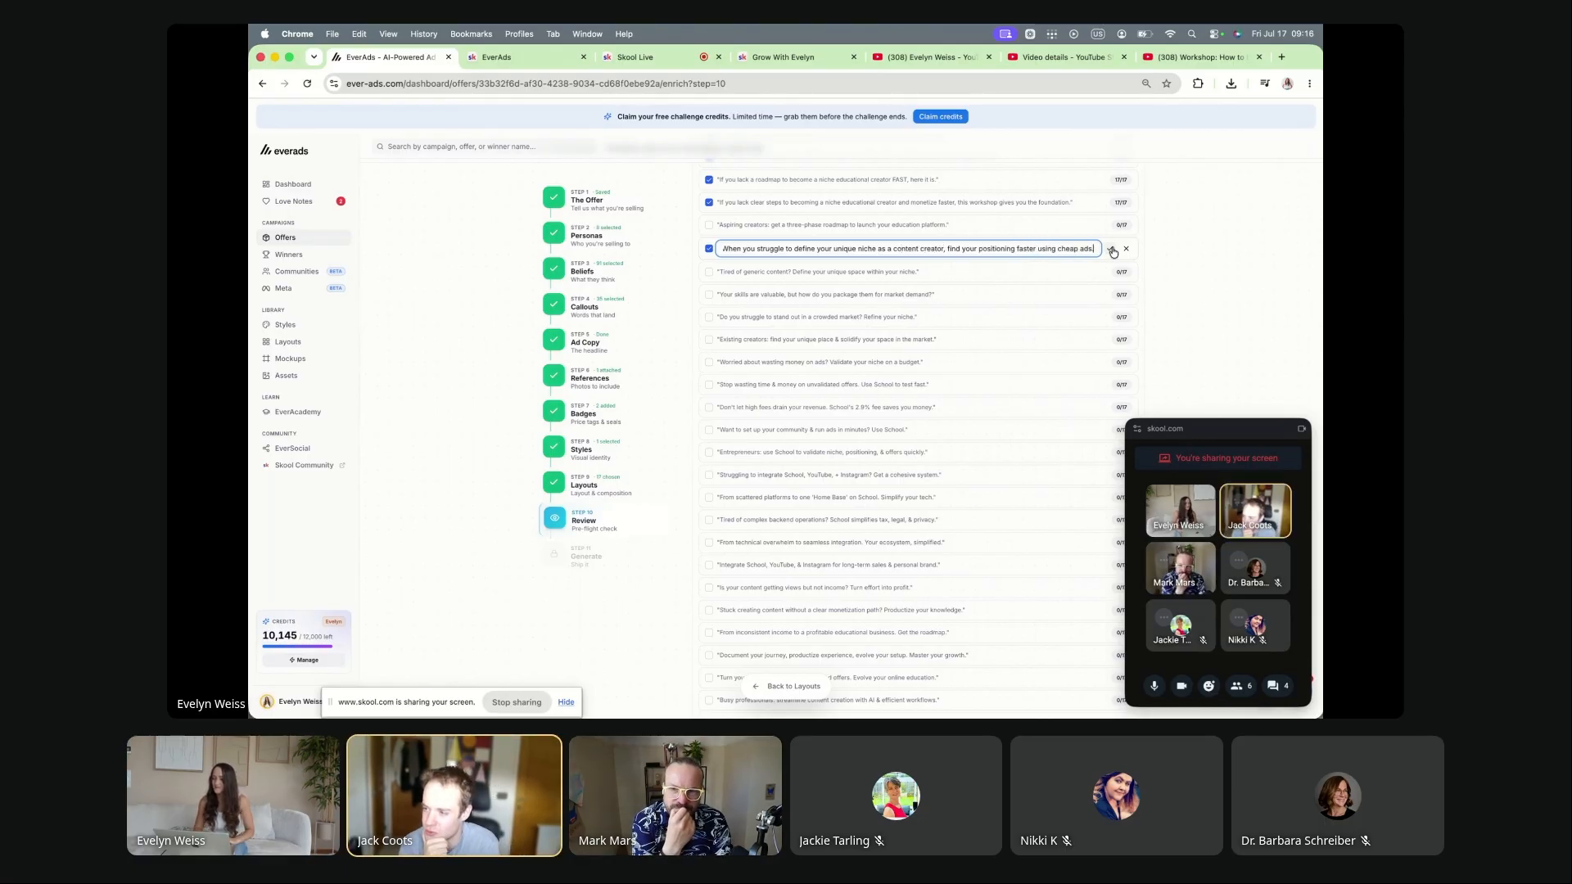
pyautogui.press('BackSpace')
pyautogui.press('BackSpace')
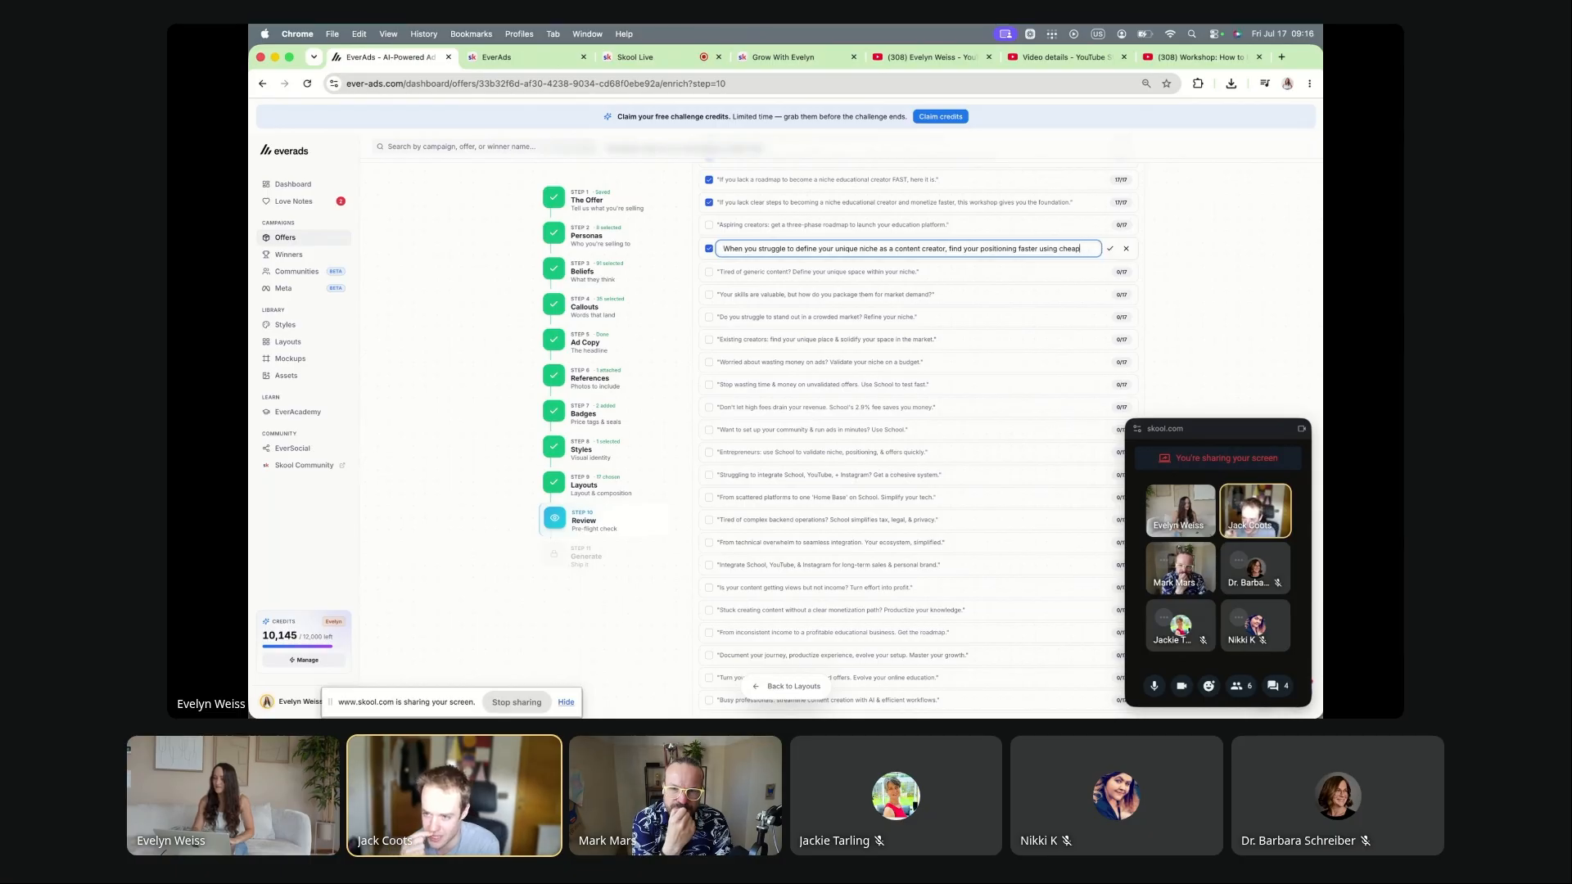
pyautogui.press('BackSpace')
pyautogui.press('BackSpace')
pyautogui.press('BackSpace')
pyautogui.press('BackSpace')
pyautogui.press('BackSpace')
pyautogui.press('BackSpace')
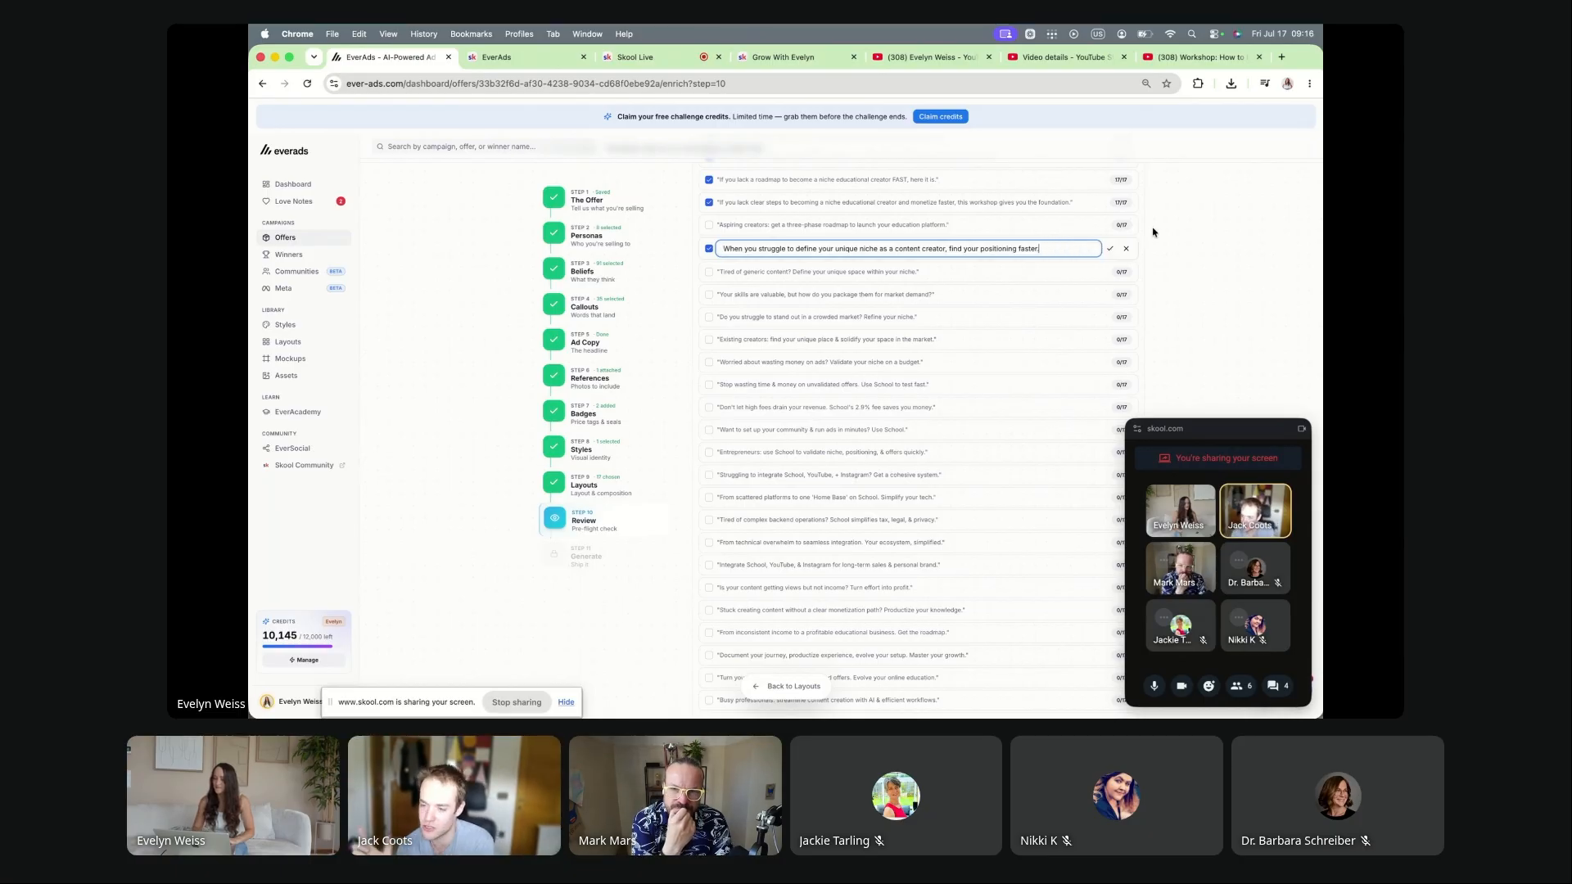
# Step: Save the reworded callout about struggling to define a unique niche
pyautogui.click(1109, 248)
# Step: Include the "Struggling to integrate" callout in the batch, correct "School" to "Skool" in it, and save it
pyautogui.scroll(-4, 906, 360)
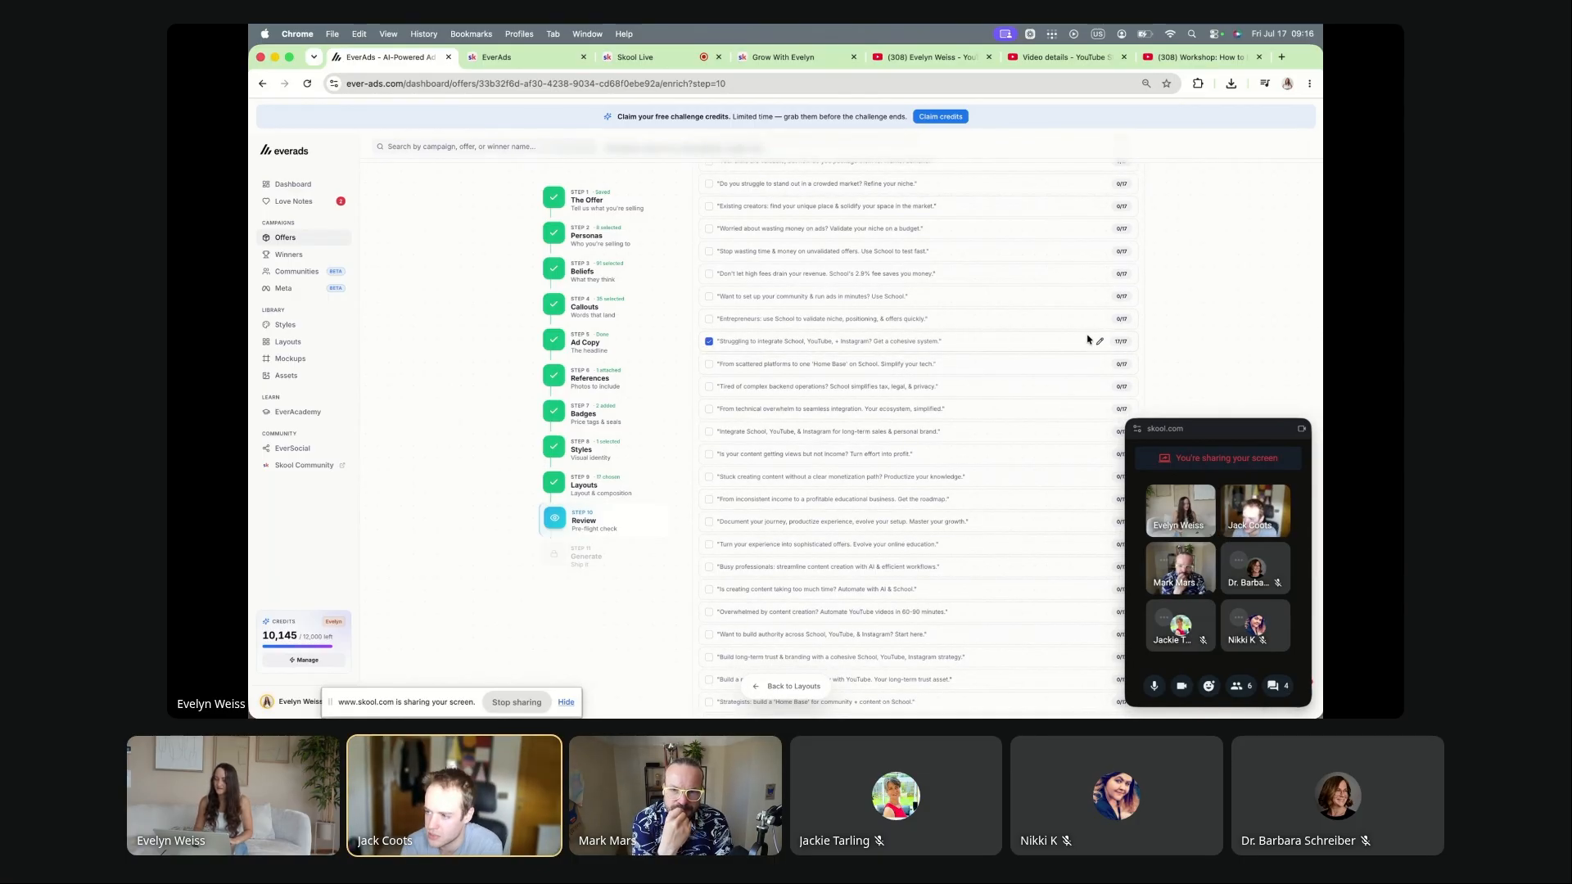
pyautogui.click(1101, 342)
pyautogui.doubleClick(817, 342)
pyautogui.write('Skool')
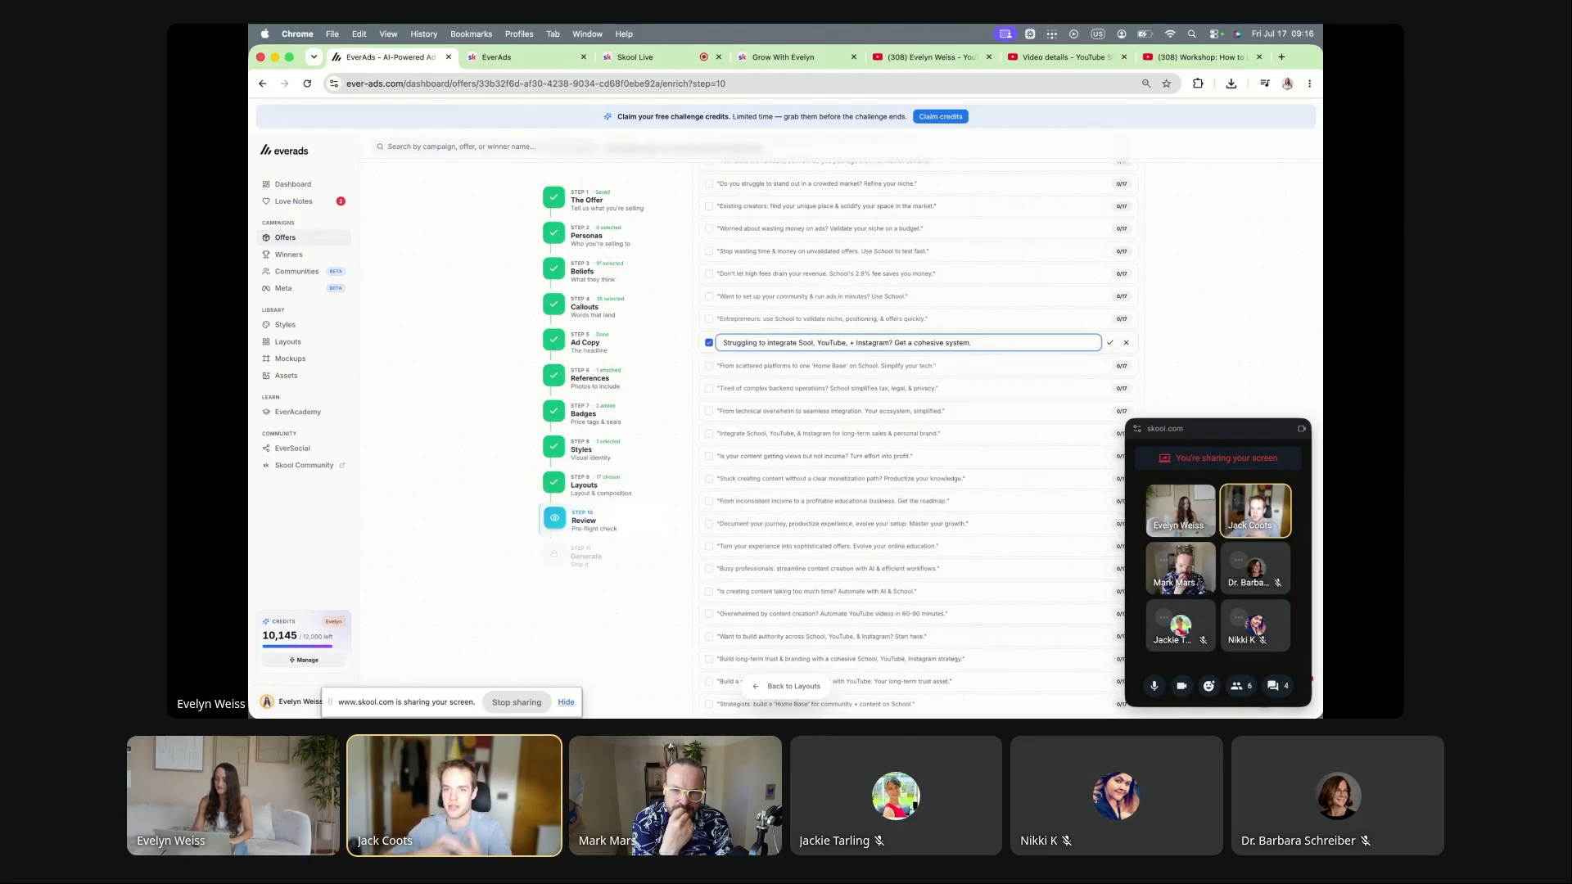
pyautogui.click(1110, 342)
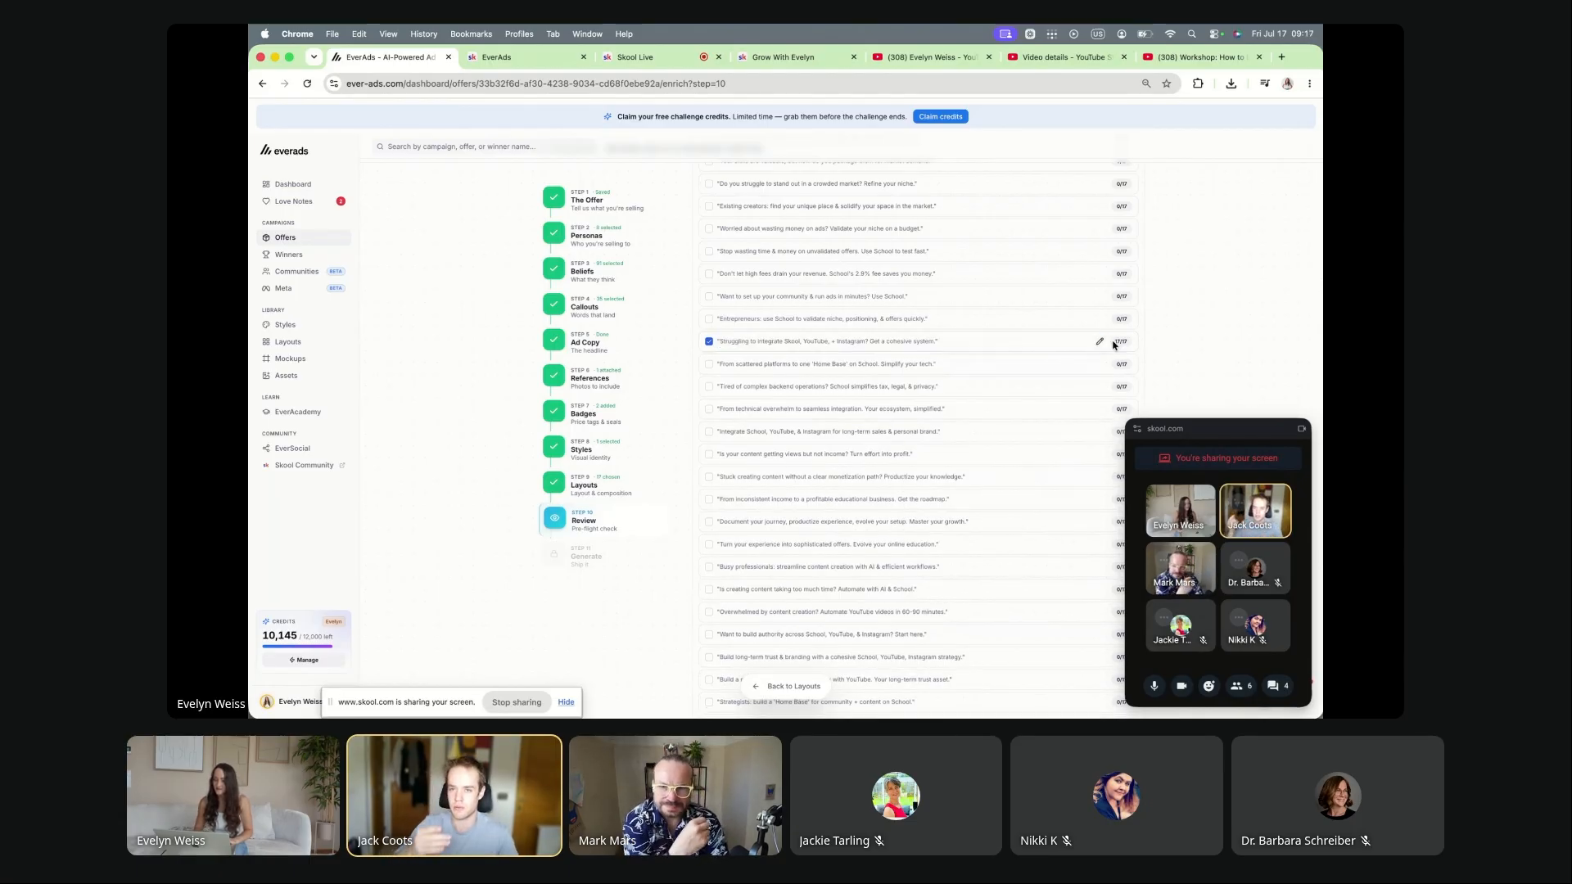
# Step: Correct "School" to "Skool" in the callout about long-term sales and personal brand, save it, and include it in the batch
pyautogui.scroll(-1, 941, 460)
pyautogui.scroll(-3, 940, 464)
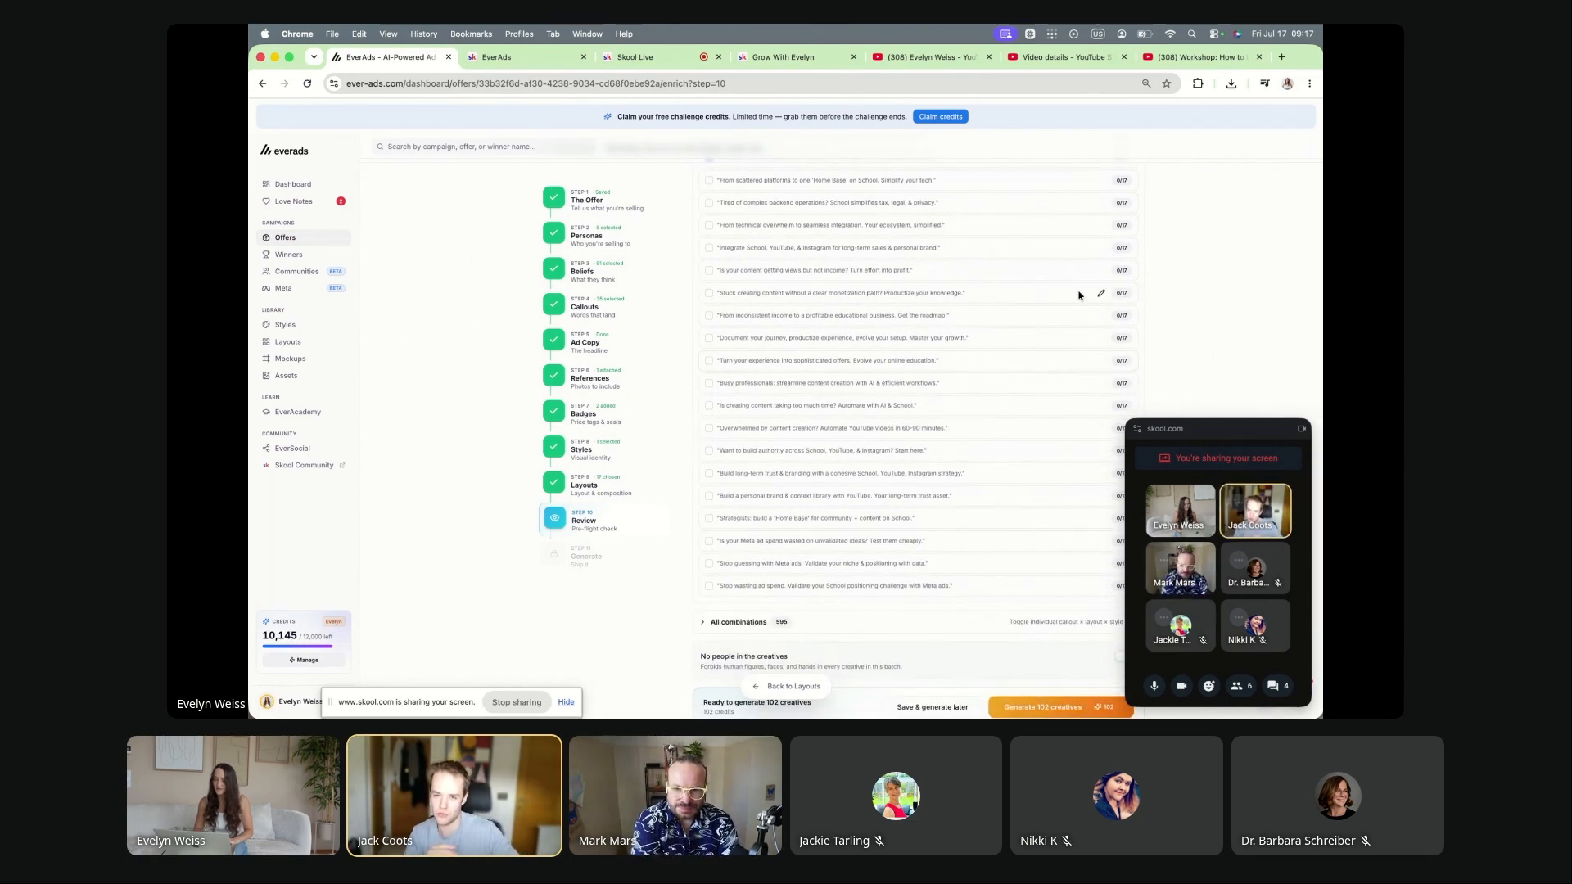
pyautogui.click(1102, 249)
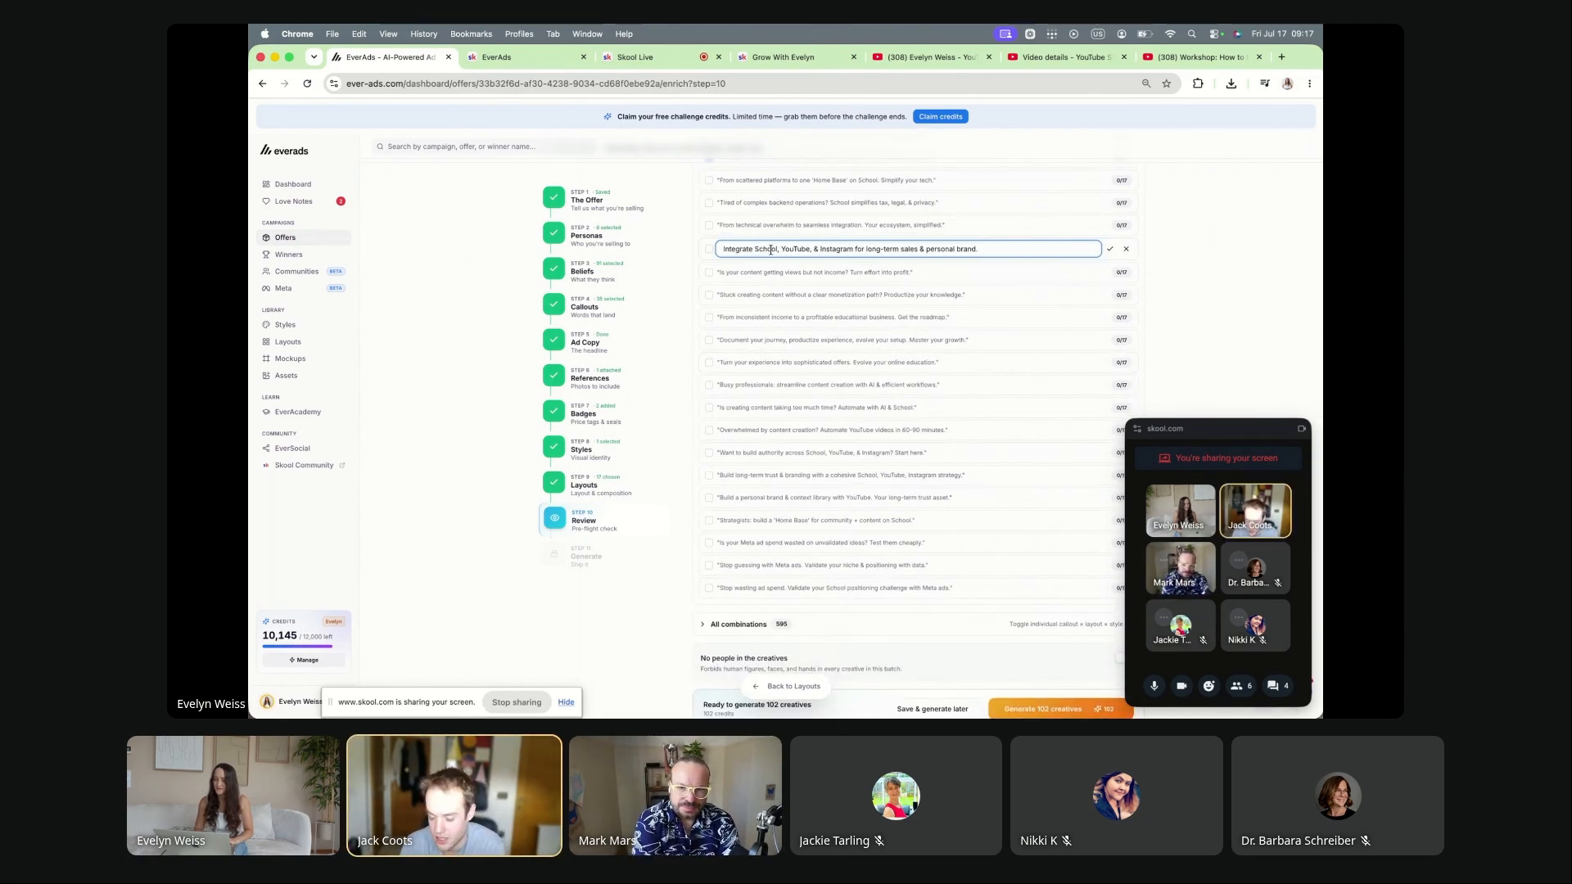
pyautogui.click(770, 250)
pyautogui.press('BackSpace')
pyautogui.press('BackSpace')
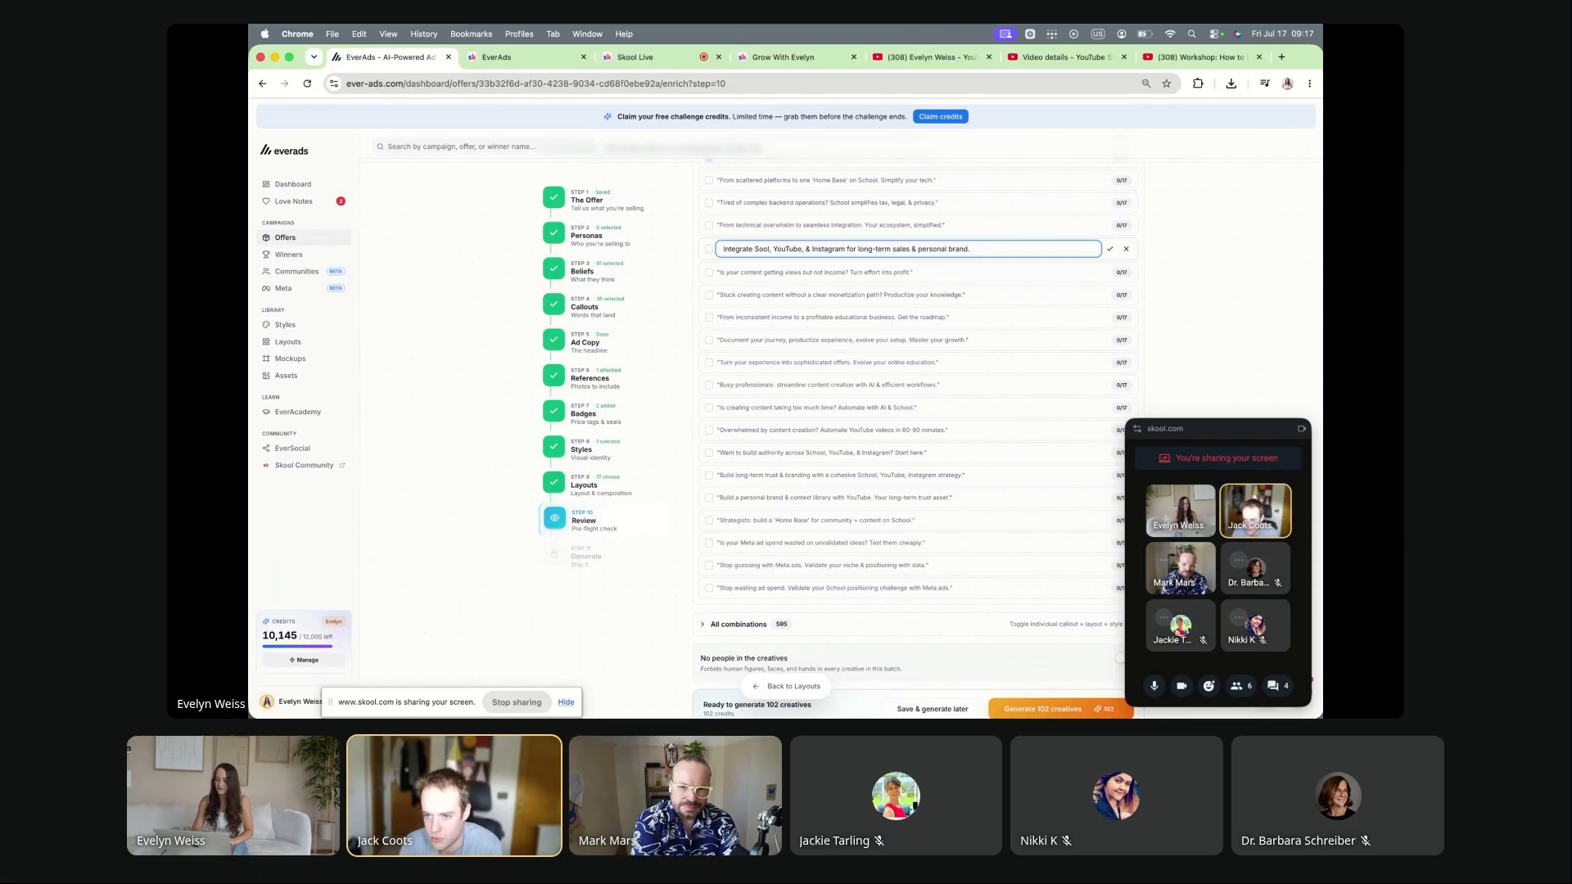
pyautogui.write('k')
pyautogui.press('Return')
pyautogui.click(709, 248)
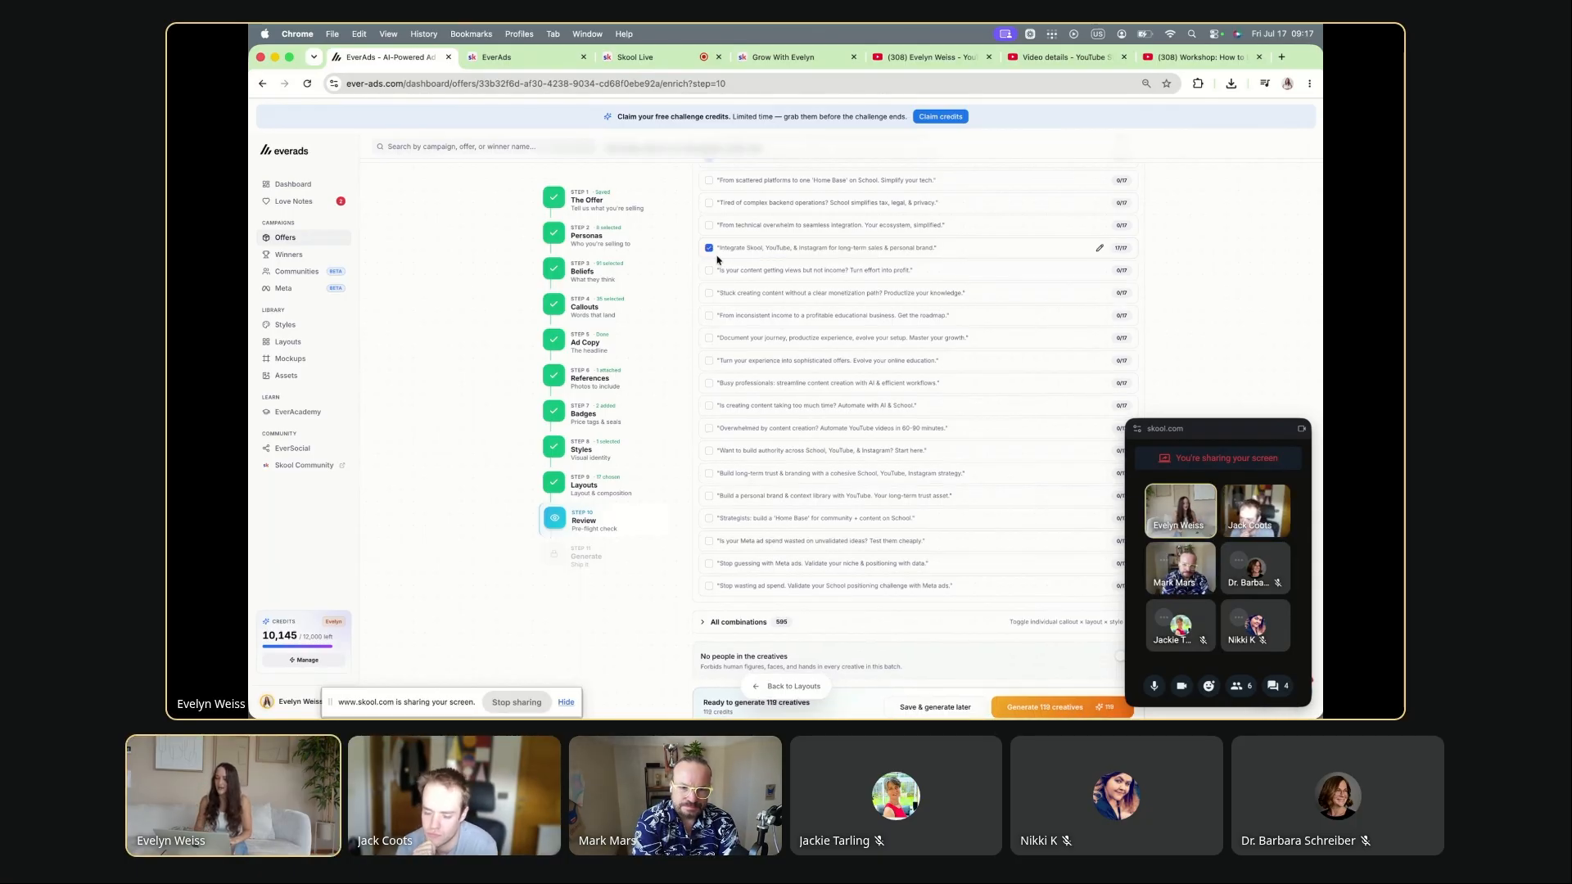
# Step: Include the "Turn your experience into sophisticated offers" callout, reword its second sentence to "Build a niche personal brand online fast." and save it
pyautogui.click(709, 362)
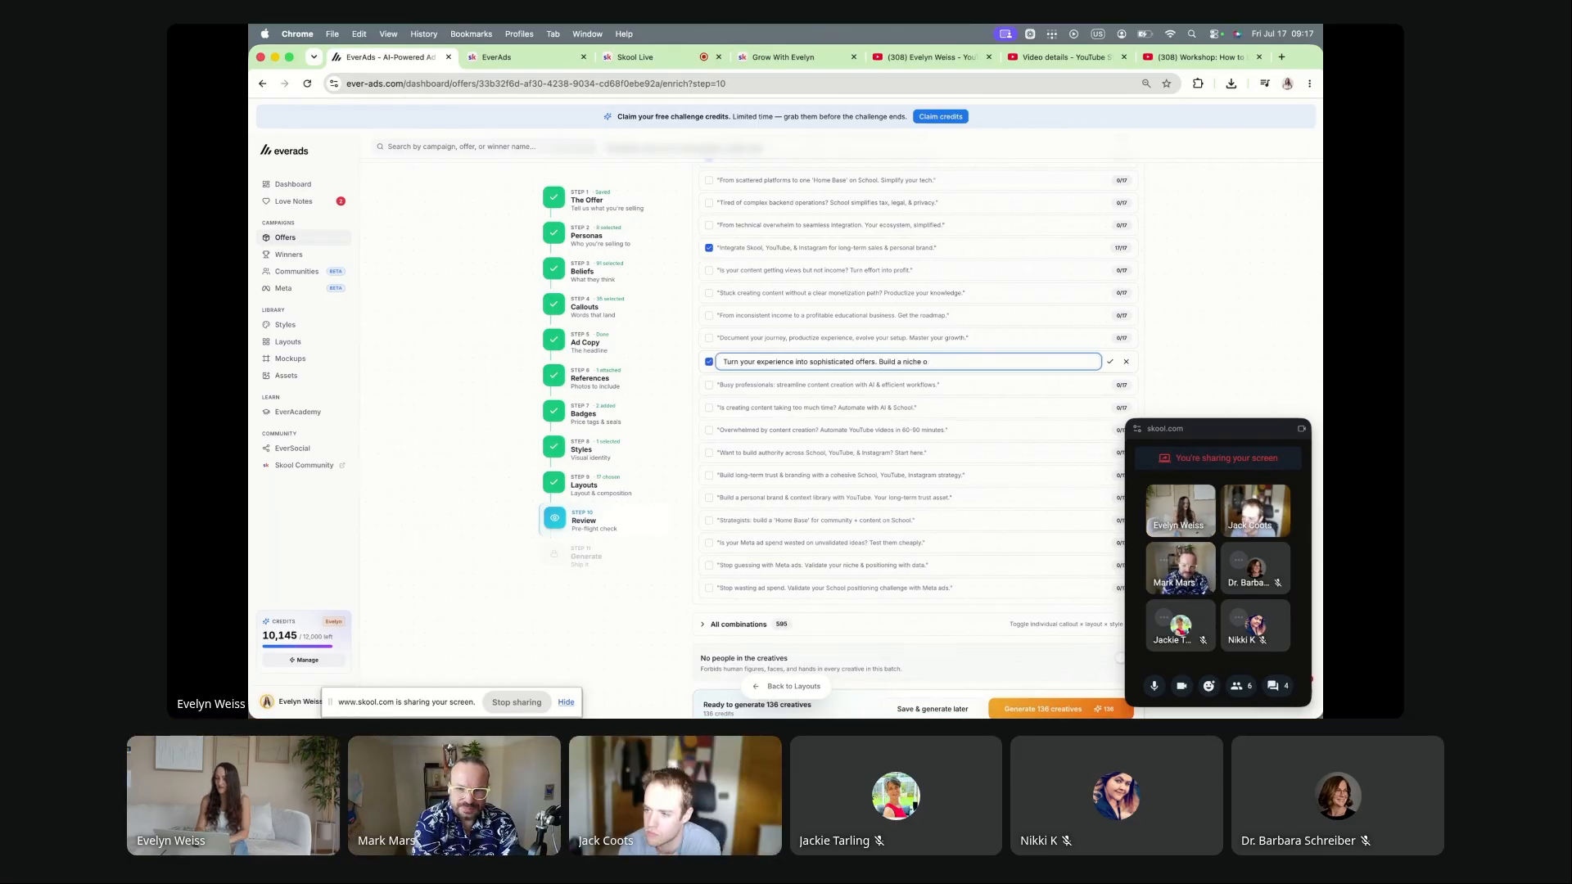
pyautogui.press('BackSpace')
pyautogui.write('pe')
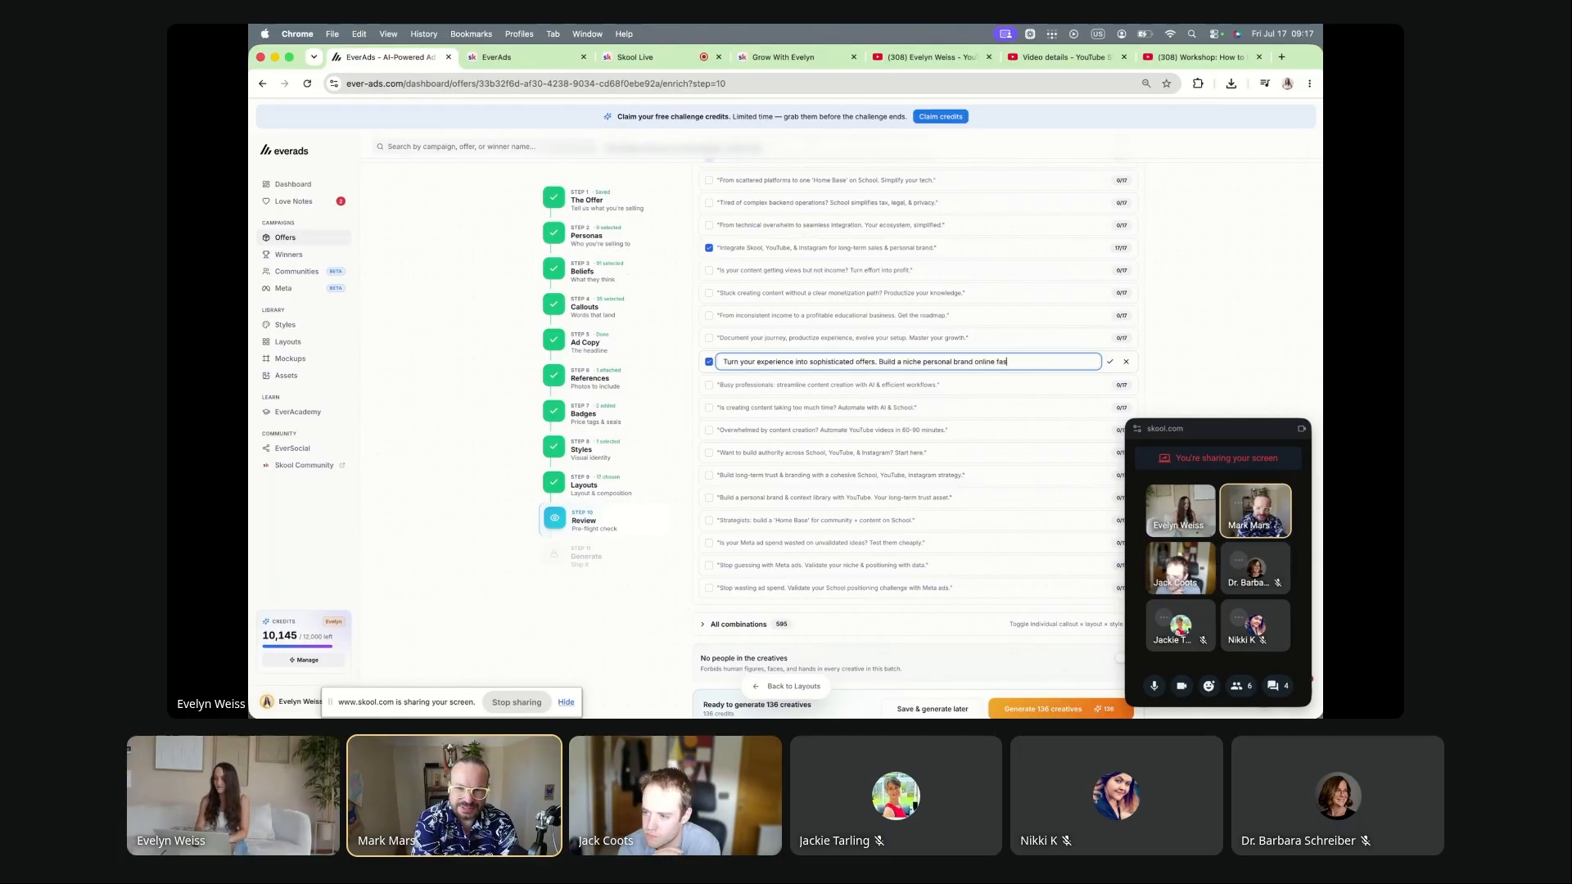
pyautogui.write('t.')
pyautogui.click(1110, 361)
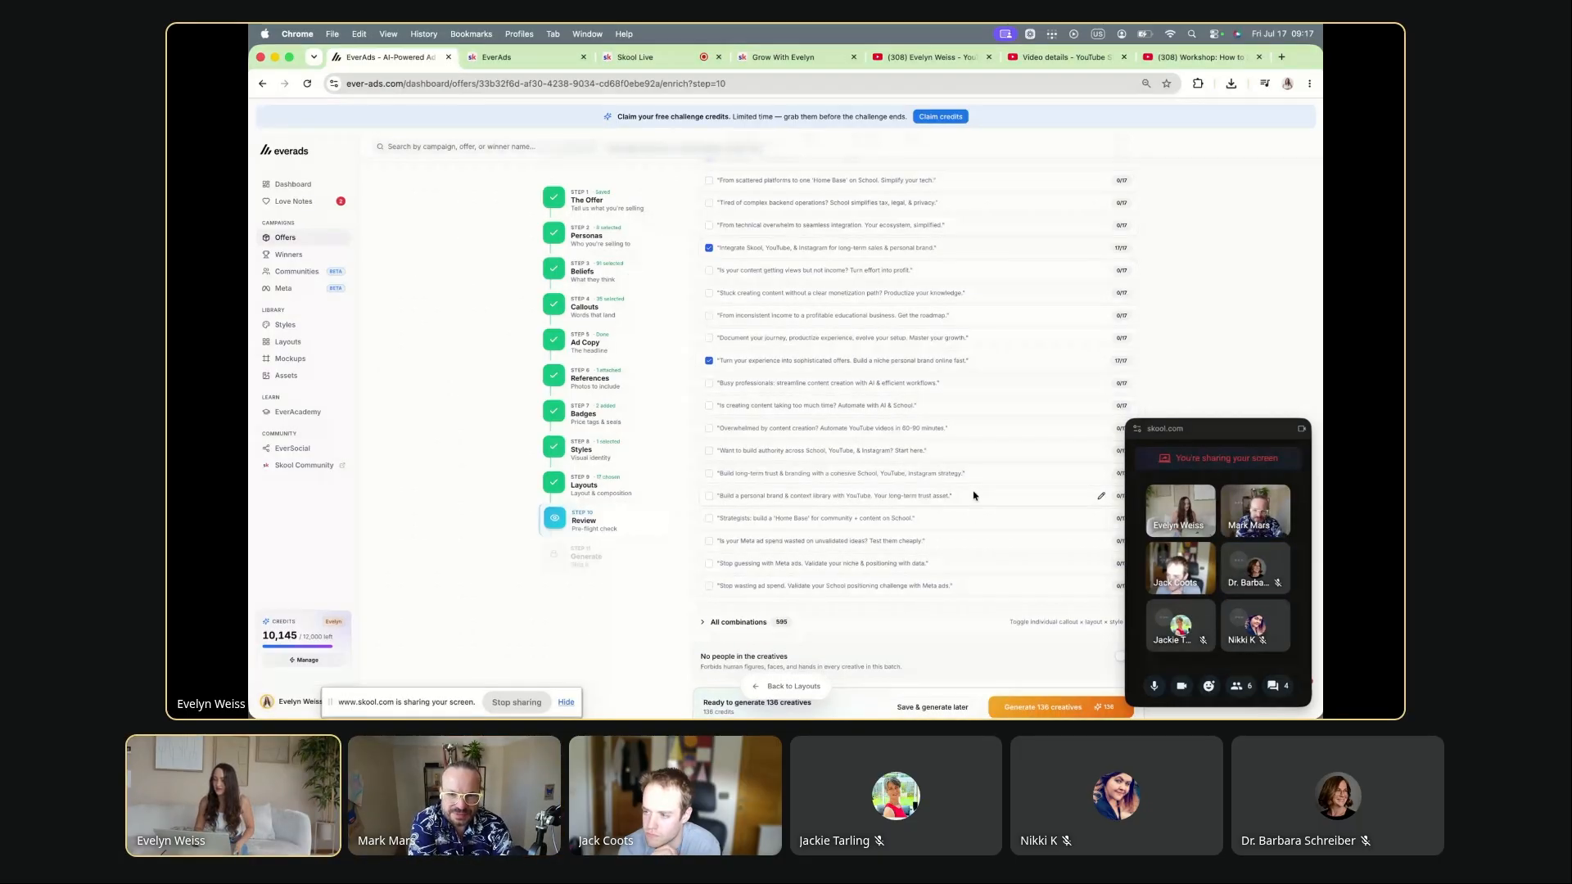
# Step: Generate the batch of 136 creatives and confirm spending the credits
pyautogui.scroll(-3, 975, 495)
pyautogui.click(1033, 585)
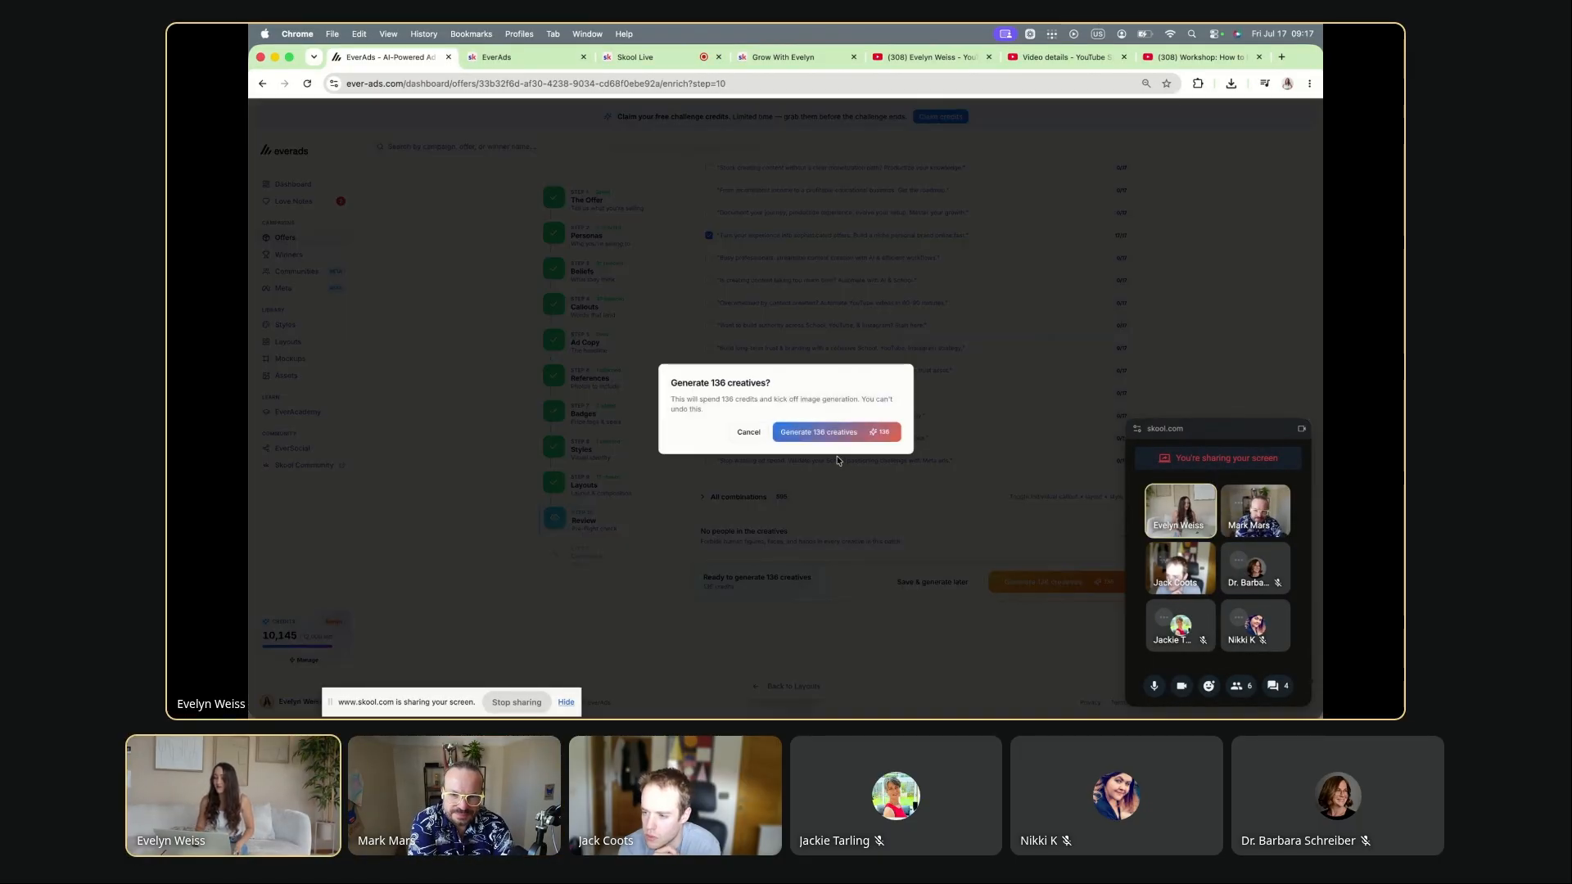
pyautogui.click(837, 432)
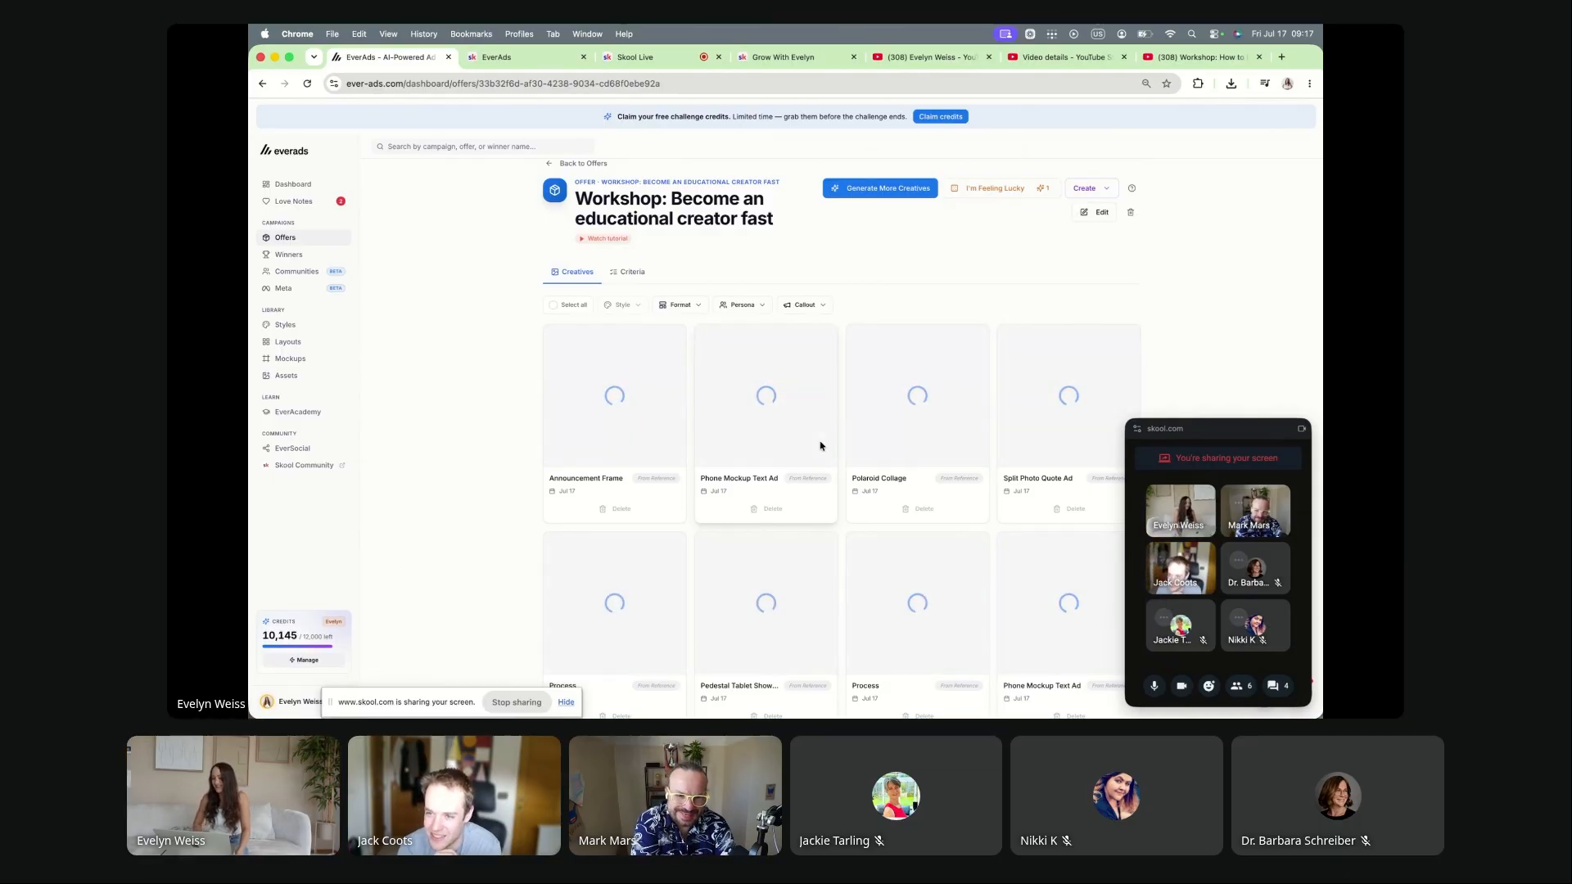
# Step: Look through the workshop offer's grid of creatives while they are being generated
pyautogui.scroll(-5, 821, 446)
pyautogui.scroll(-7, 820, 446)
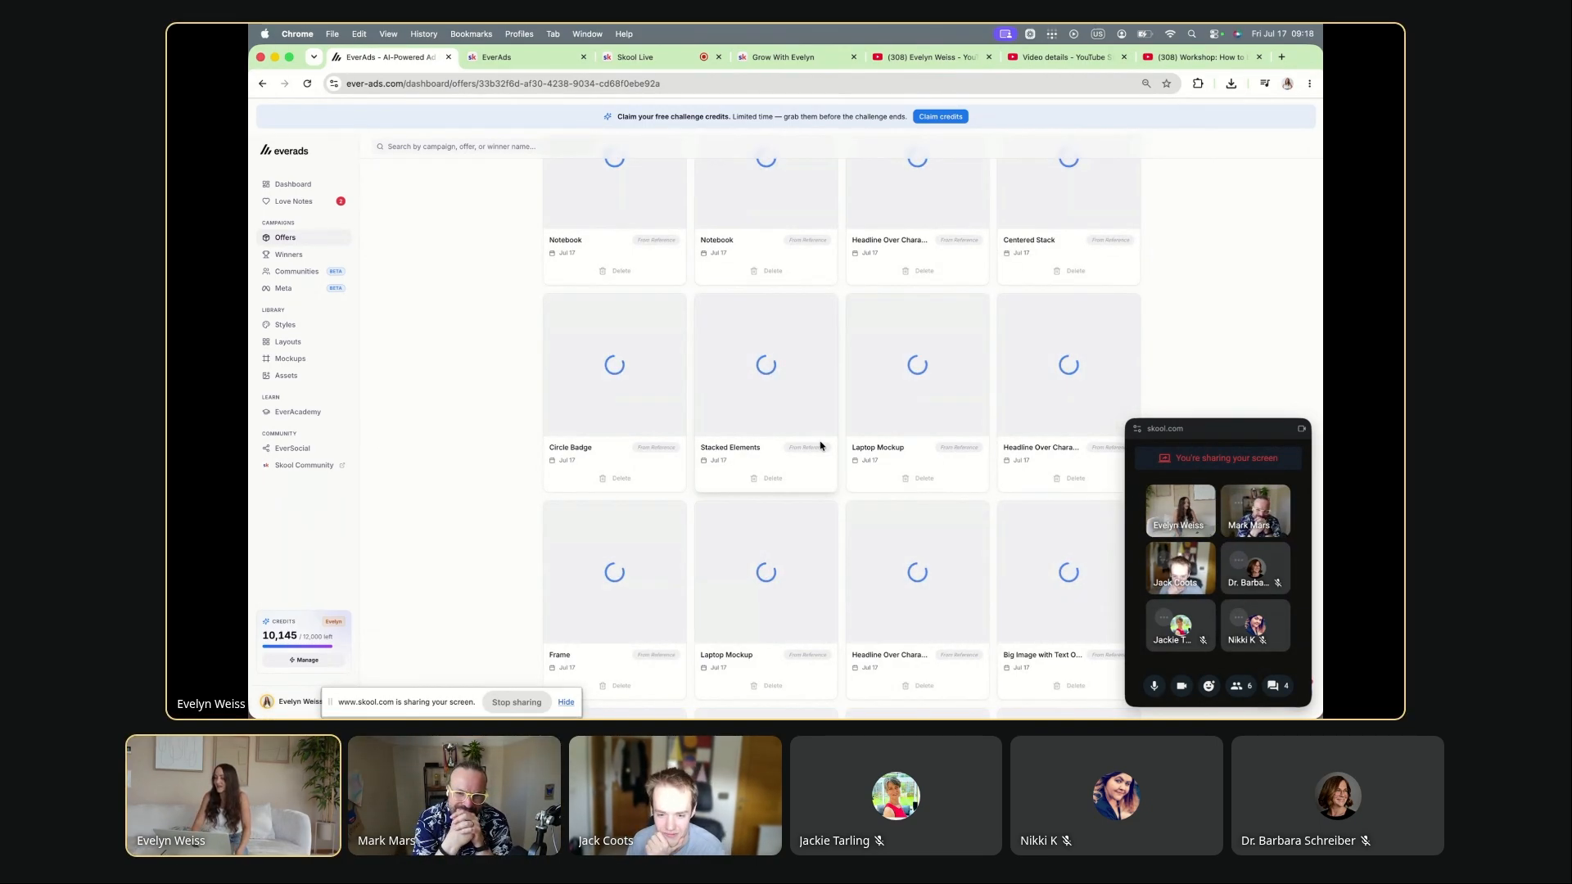
pyautogui.scroll(-2, 821, 446)
pyautogui.scroll(-20, 821, 446)
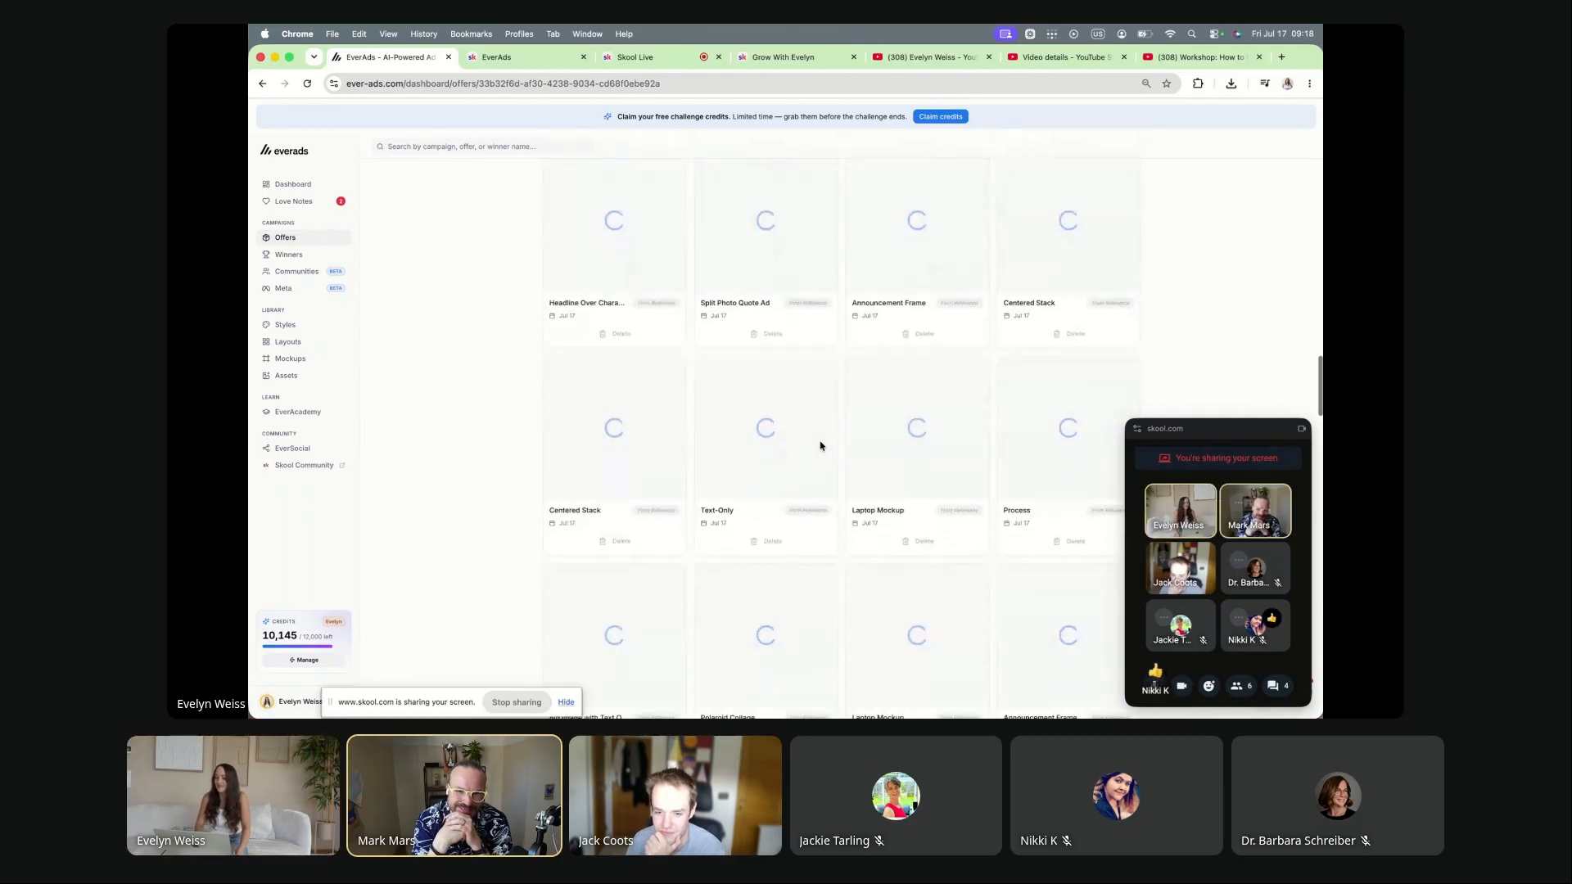
pyautogui.scroll(-15, 820, 447)
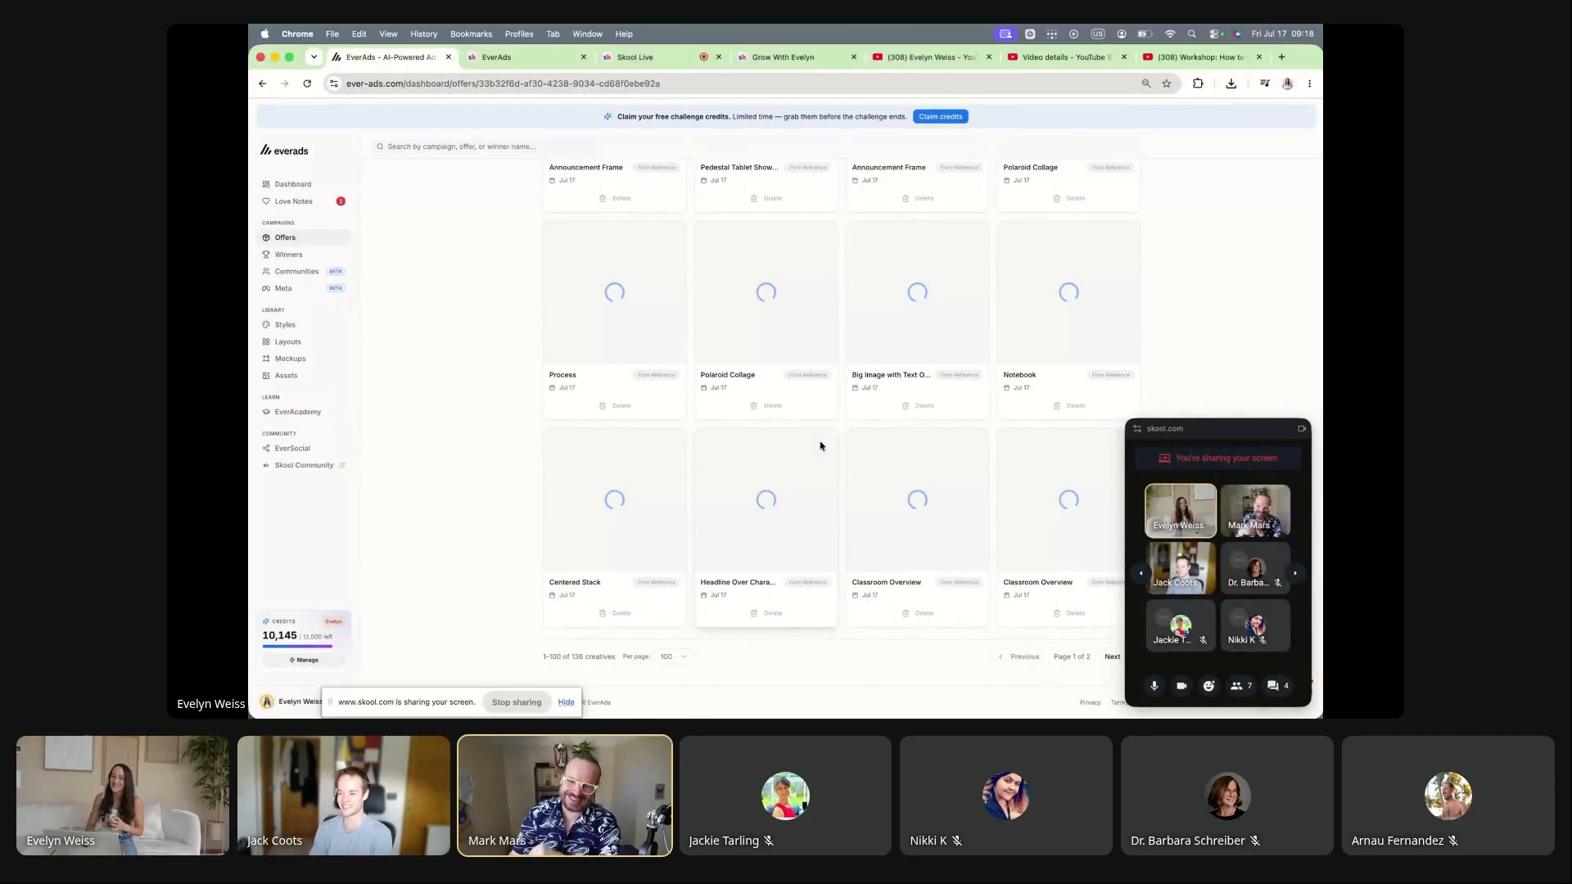
pyautogui.scroll(10, 806, 479)
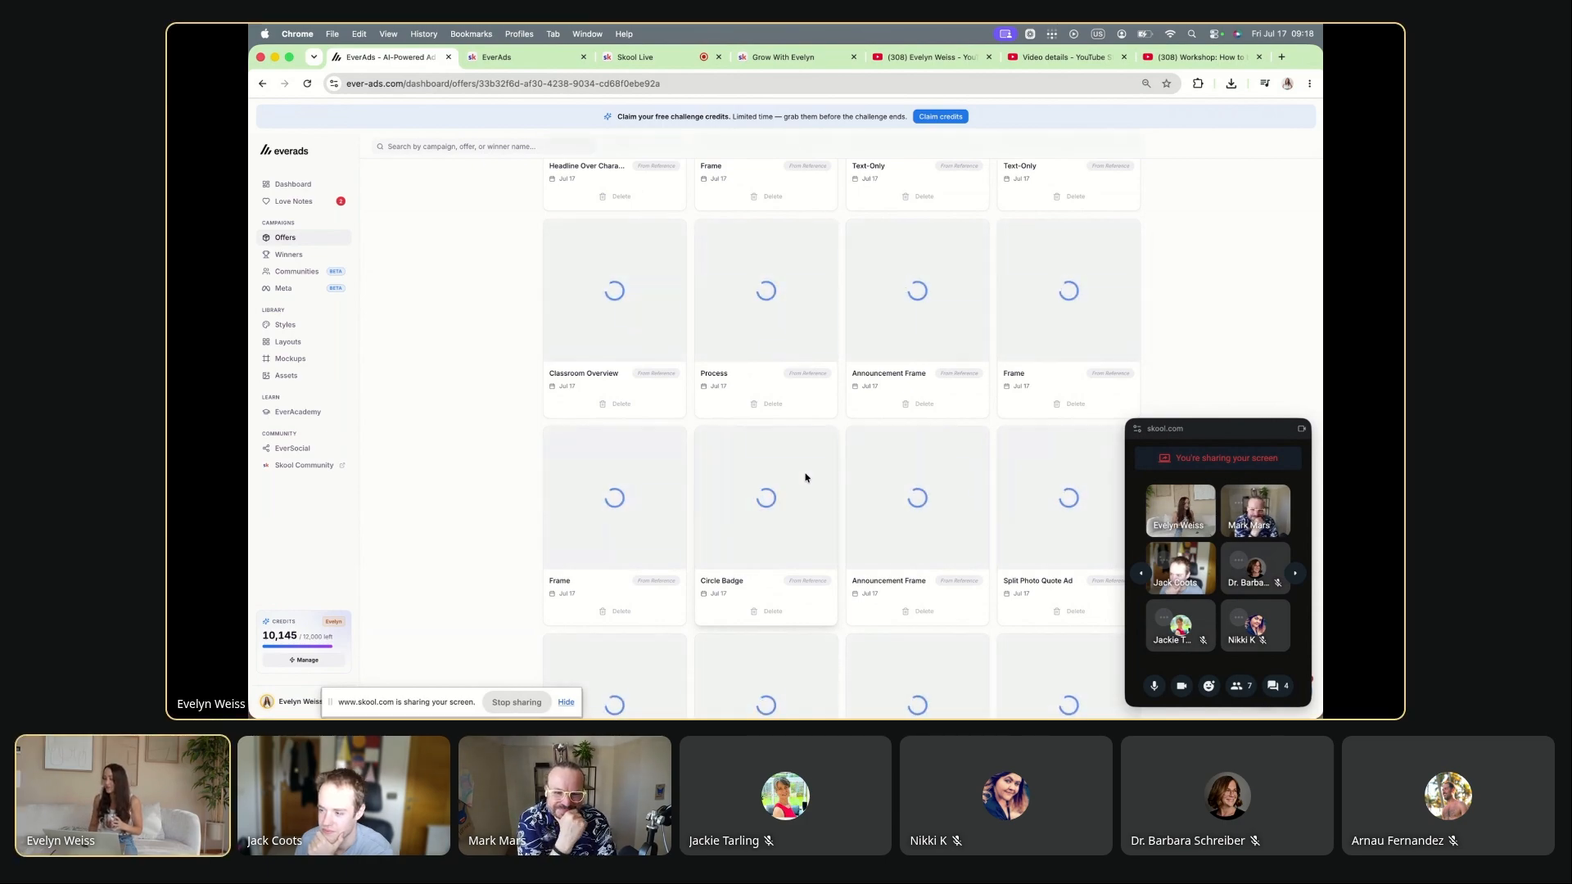
pyautogui.scroll(10, 806, 479)
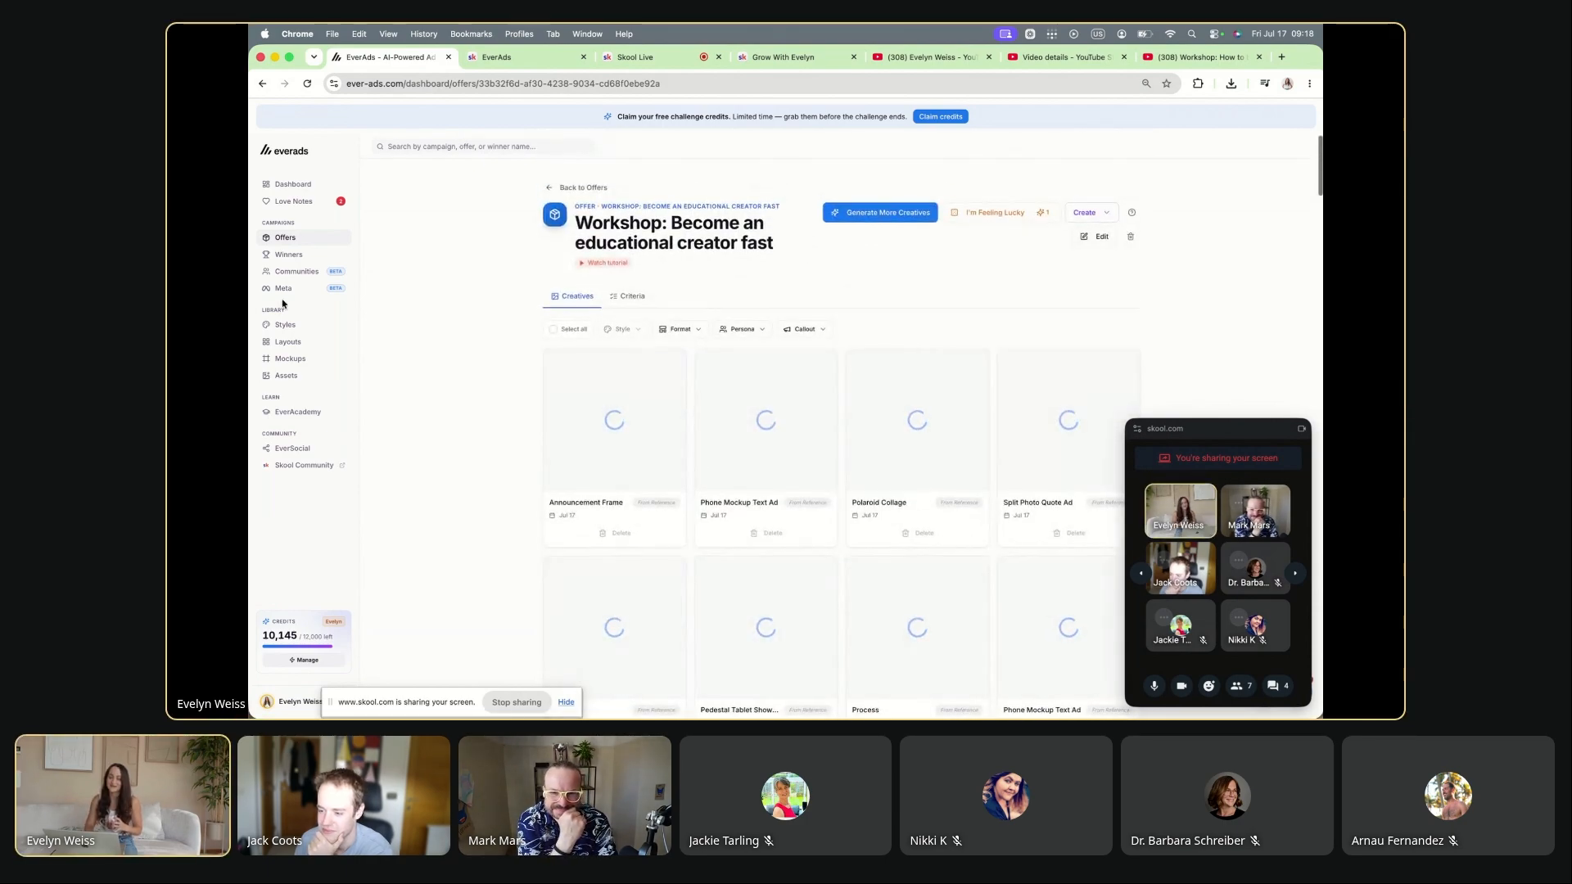
pyautogui.click(301, 239)
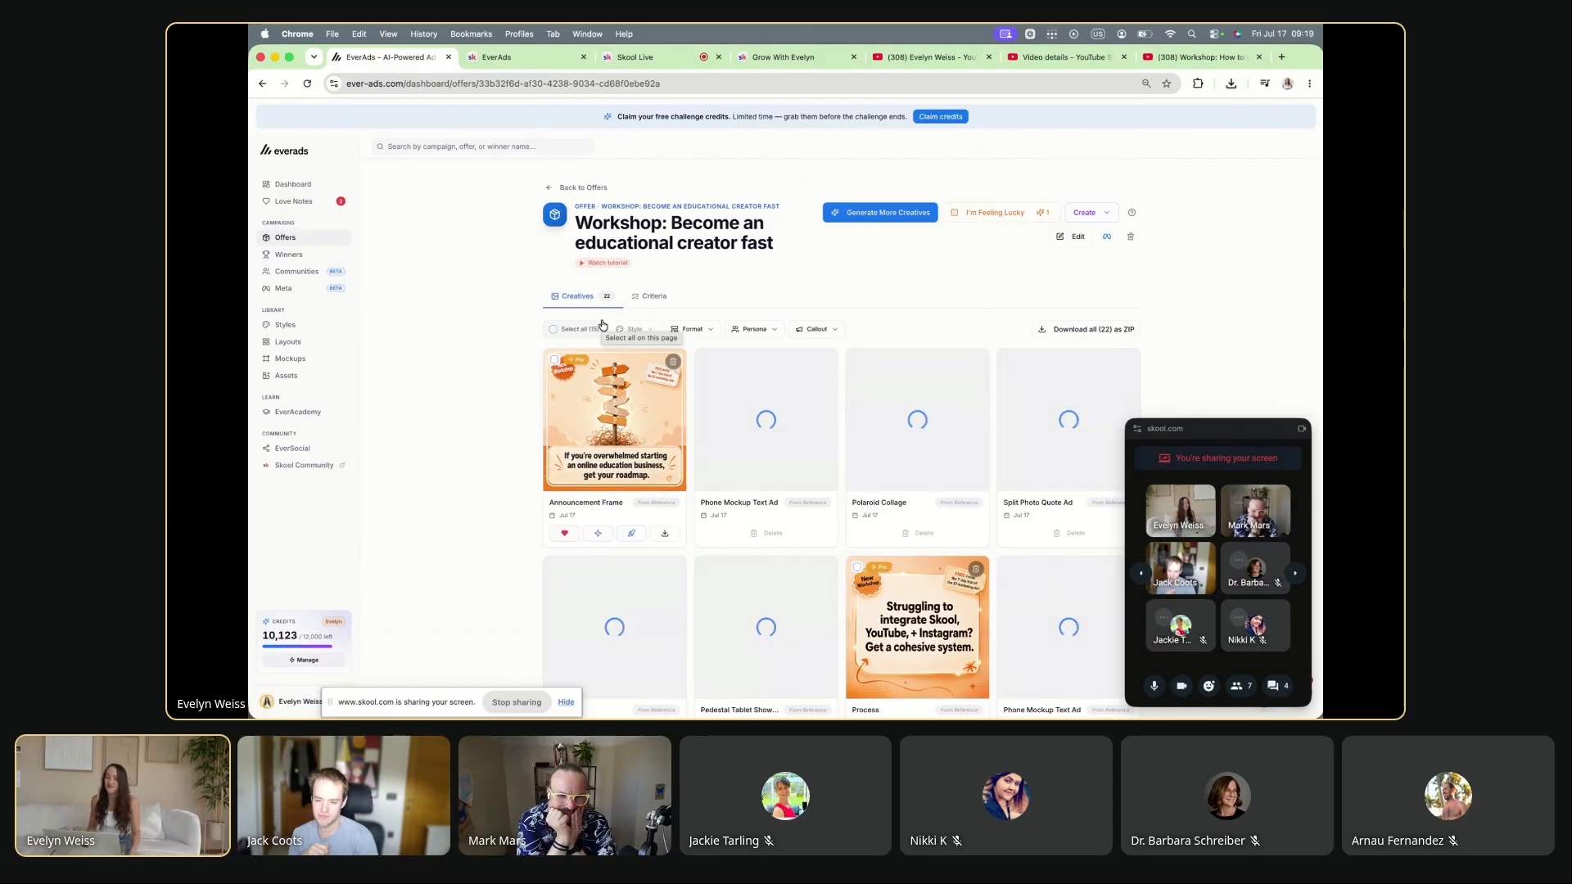
# Step: Examine the finished ad images across the workshop offer's creatives page, checking their designs and callout texts
pyautogui.scroll(-5, 749, 524)
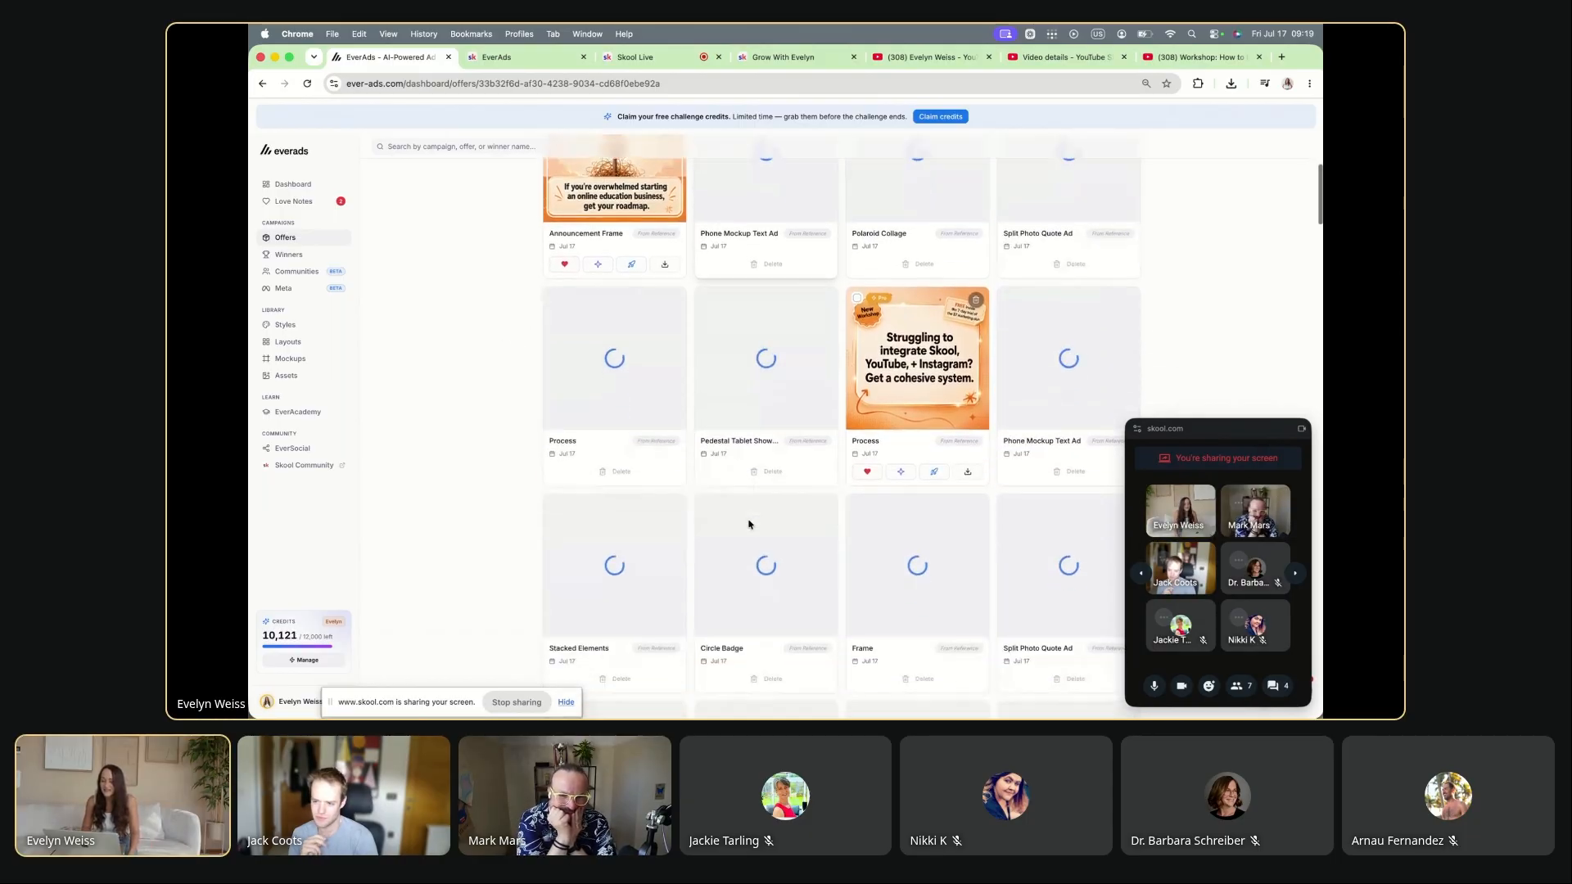
pyautogui.scroll(-5, 749, 524)
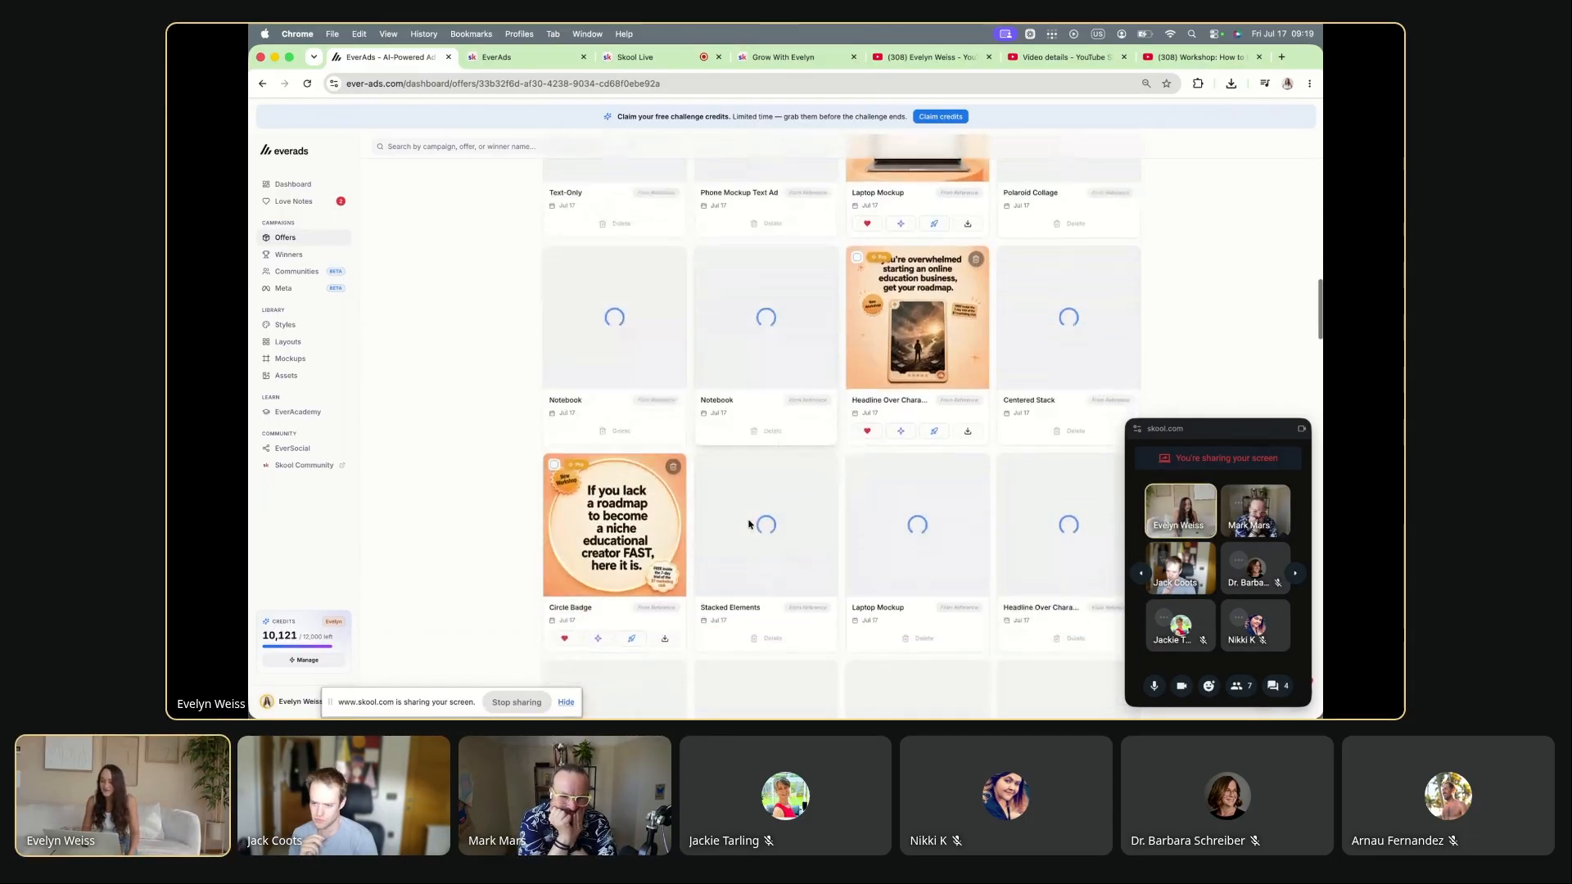
pyautogui.scroll(-5, 749, 524)
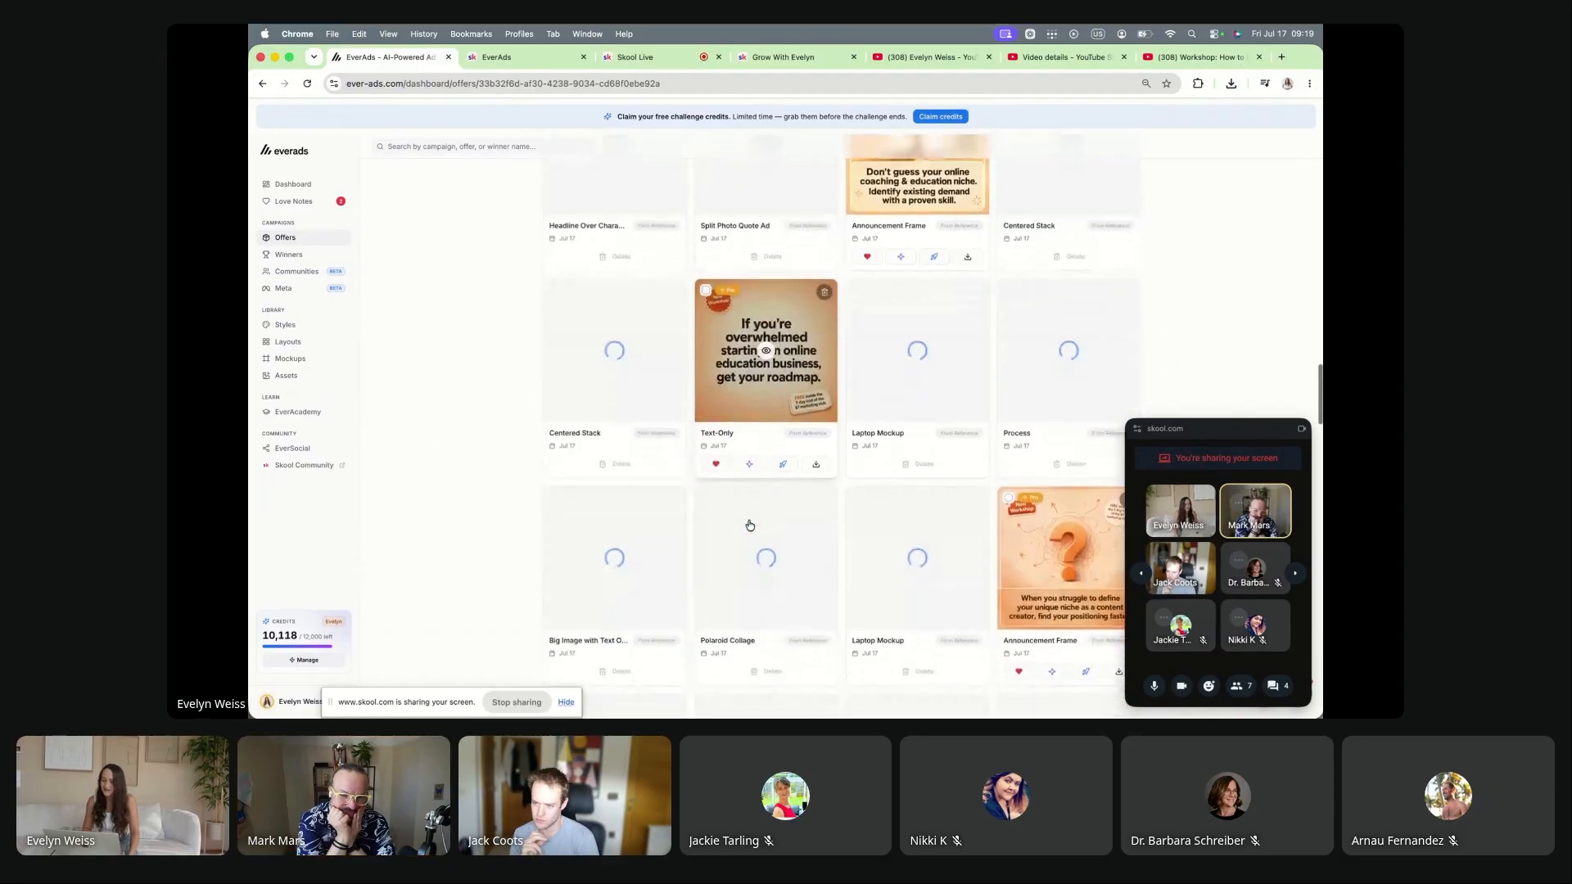
pyautogui.scroll(-2, 749, 524)
pyautogui.scroll(-3, 749, 524)
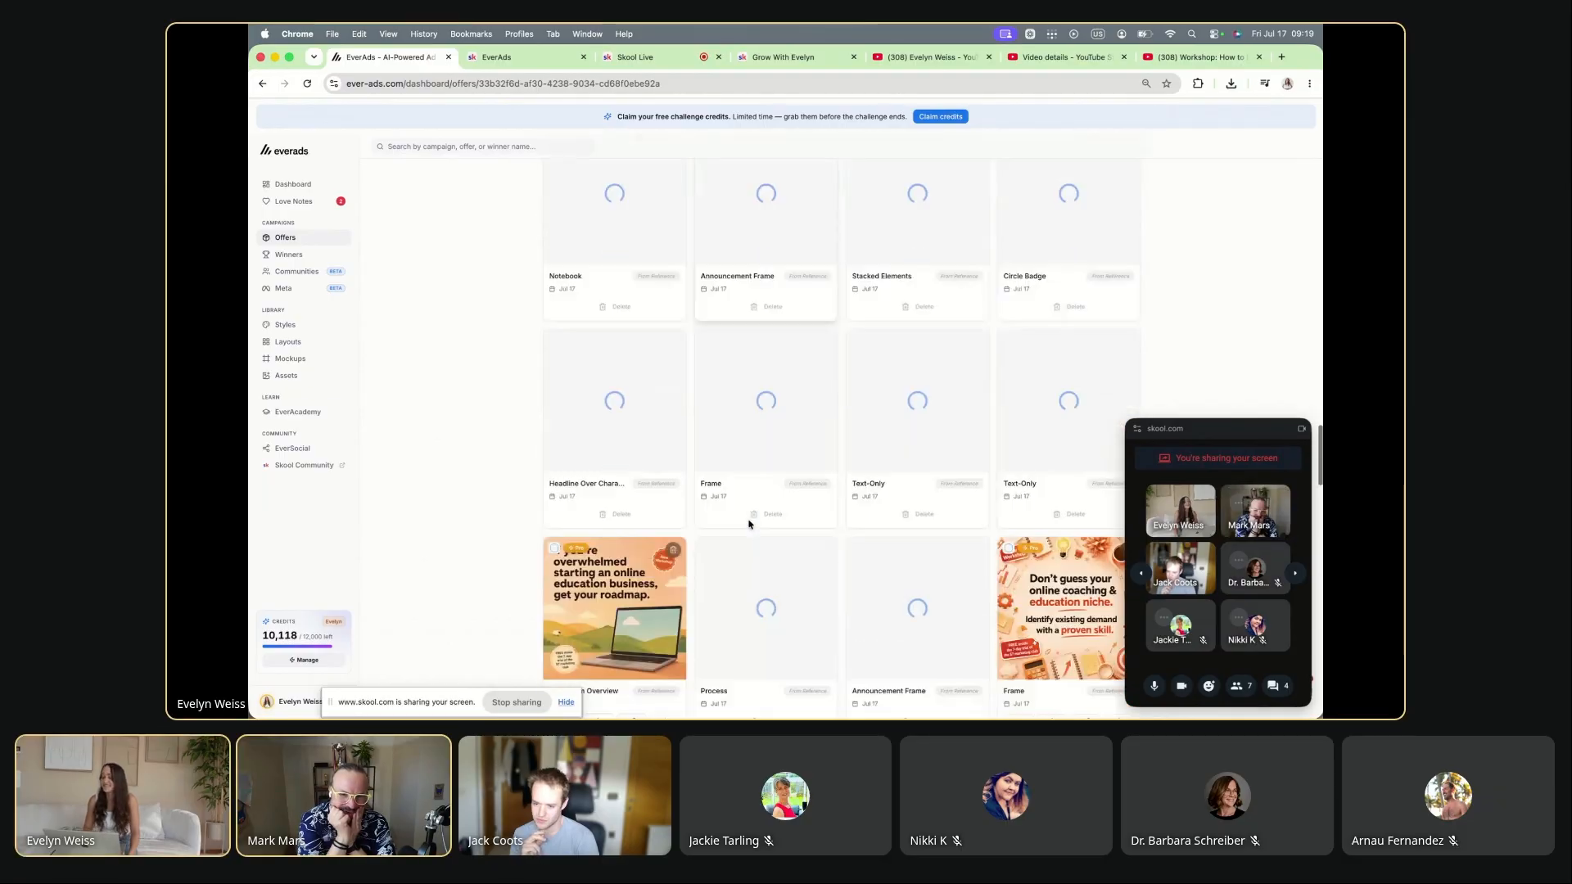
pyautogui.scroll(-5, 749, 524)
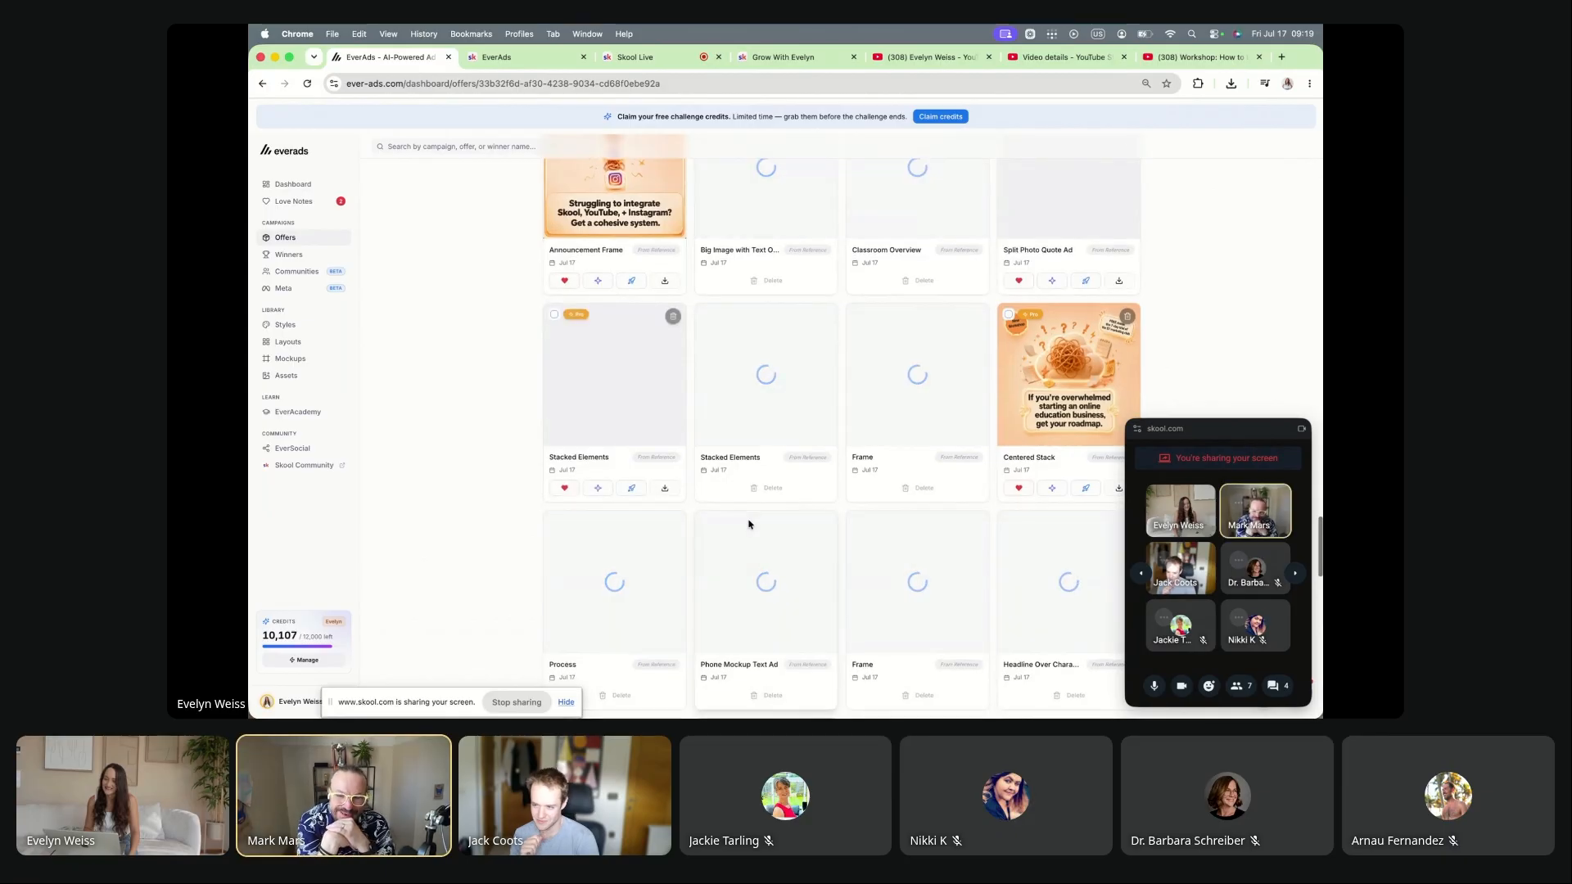
pyautogui.scroll(-5, 749, 524)
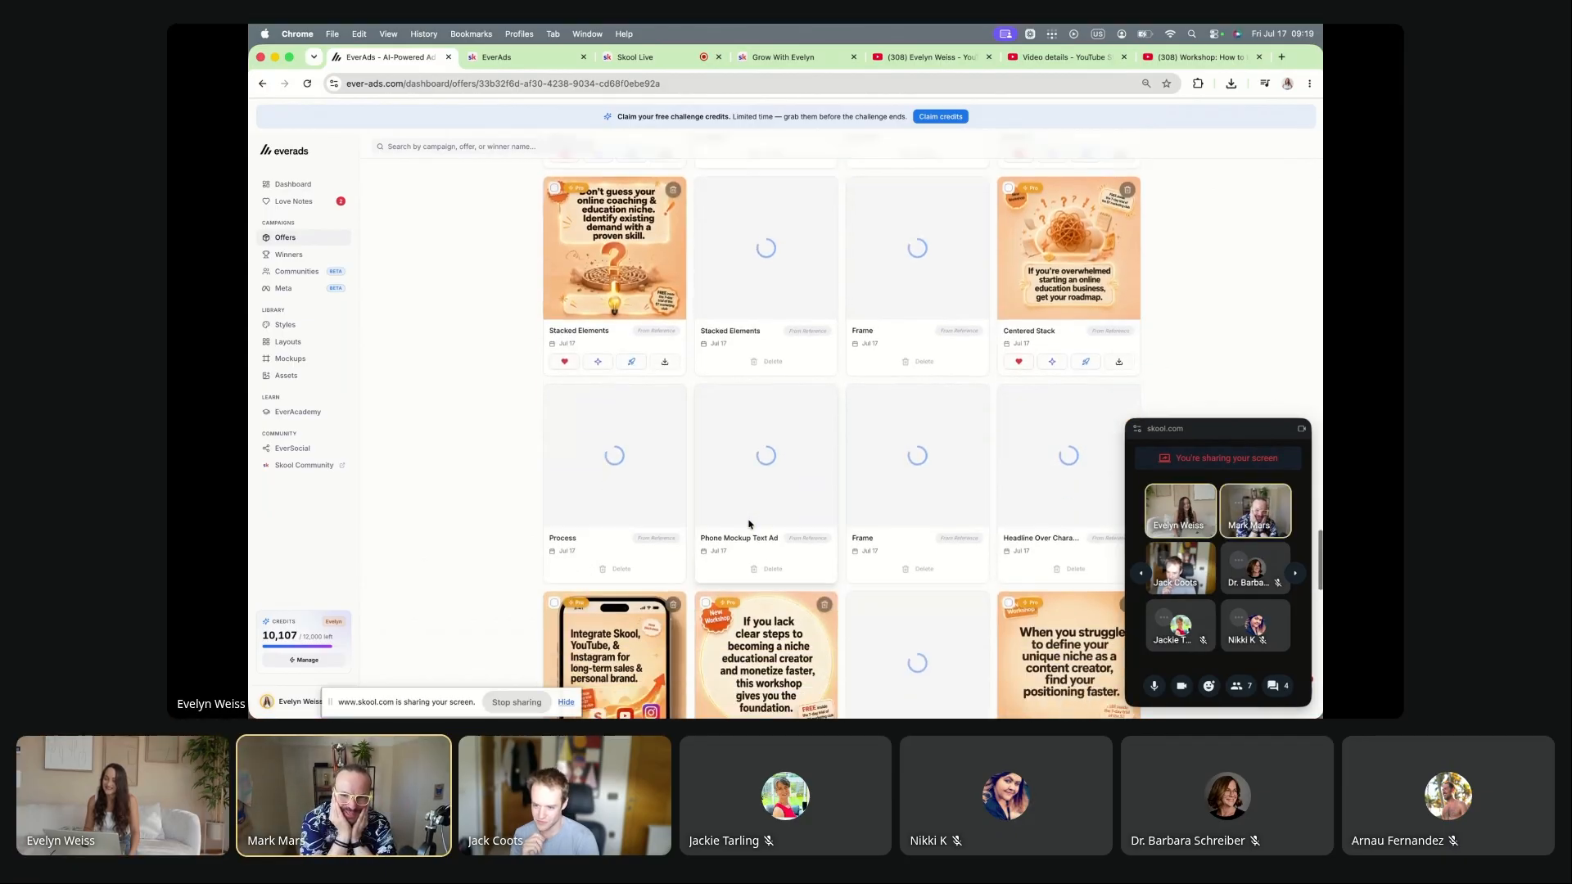
pyautogui.scroll(-5, 749, 524)
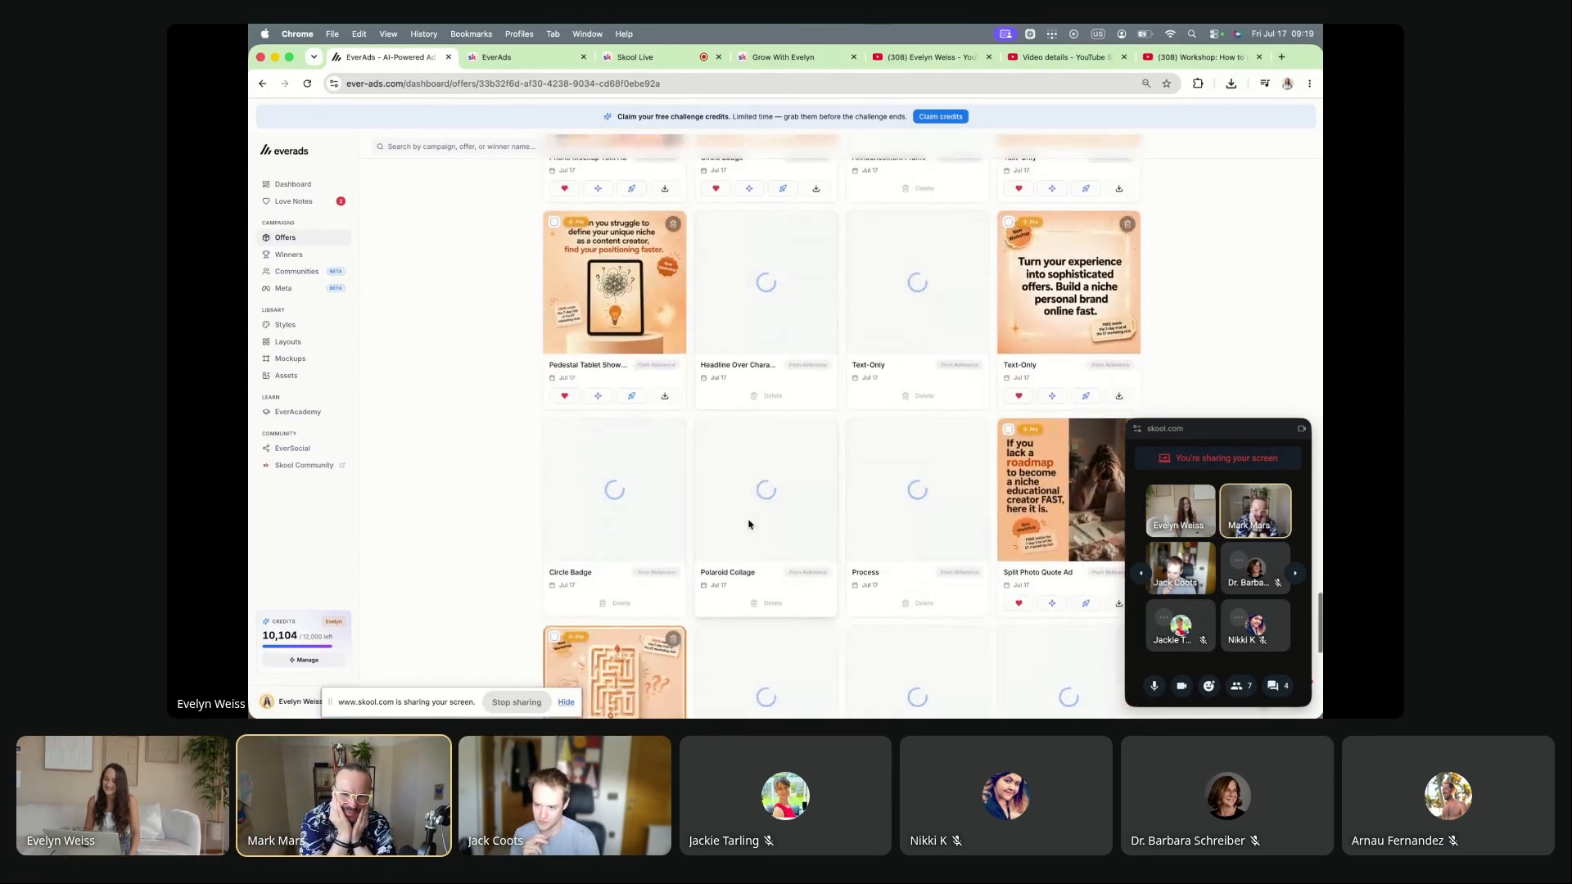
pyautogui.scroll(-3, 749, 524)
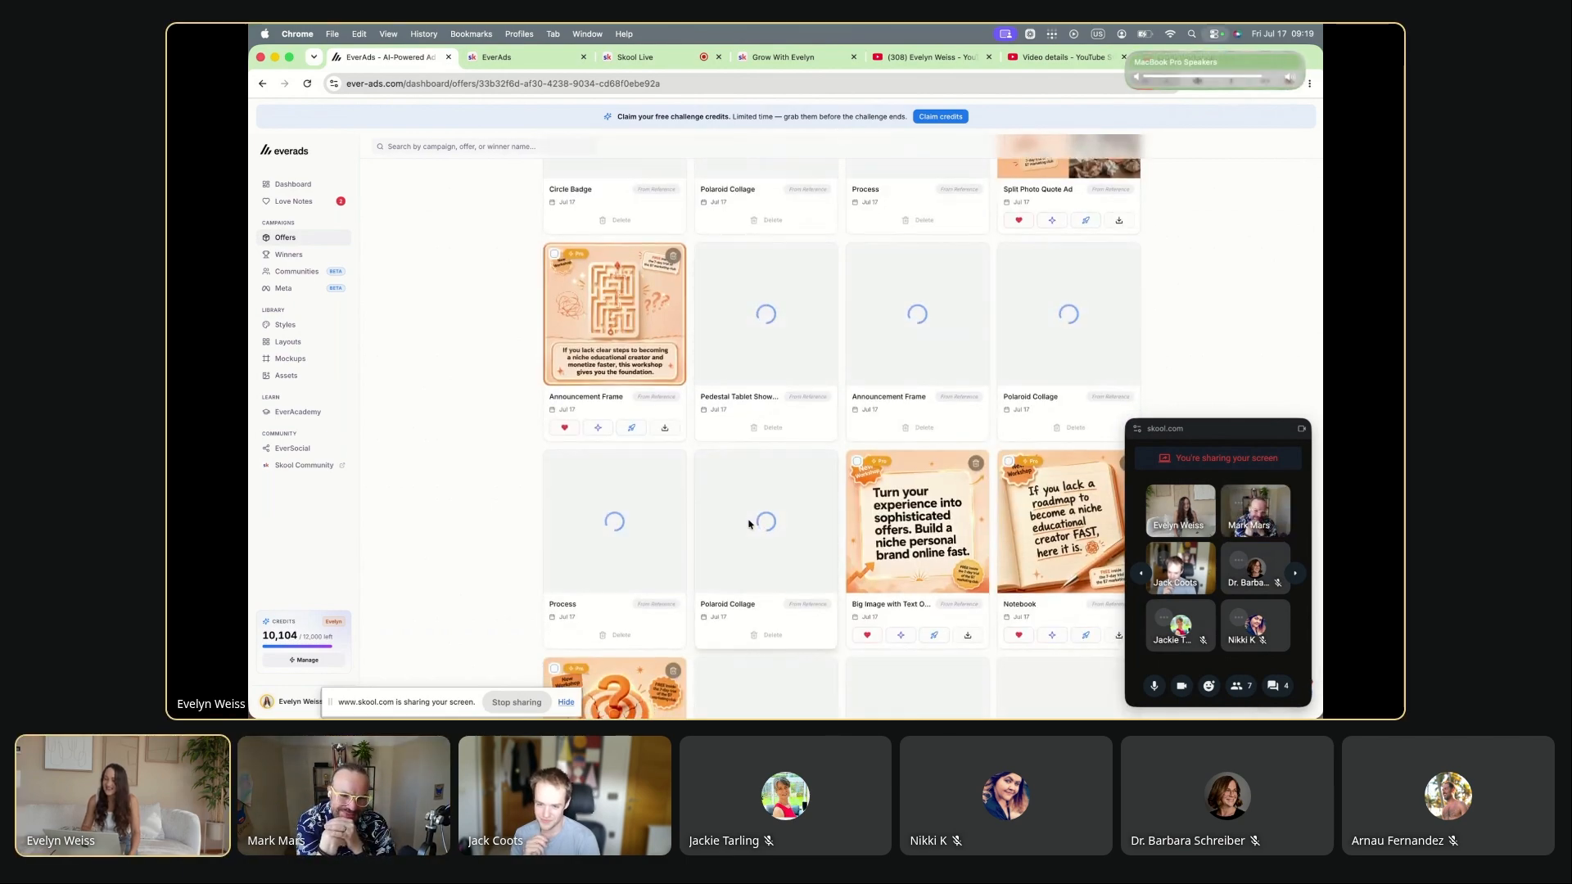
pyautogui.scroll(-3, 749, 524)
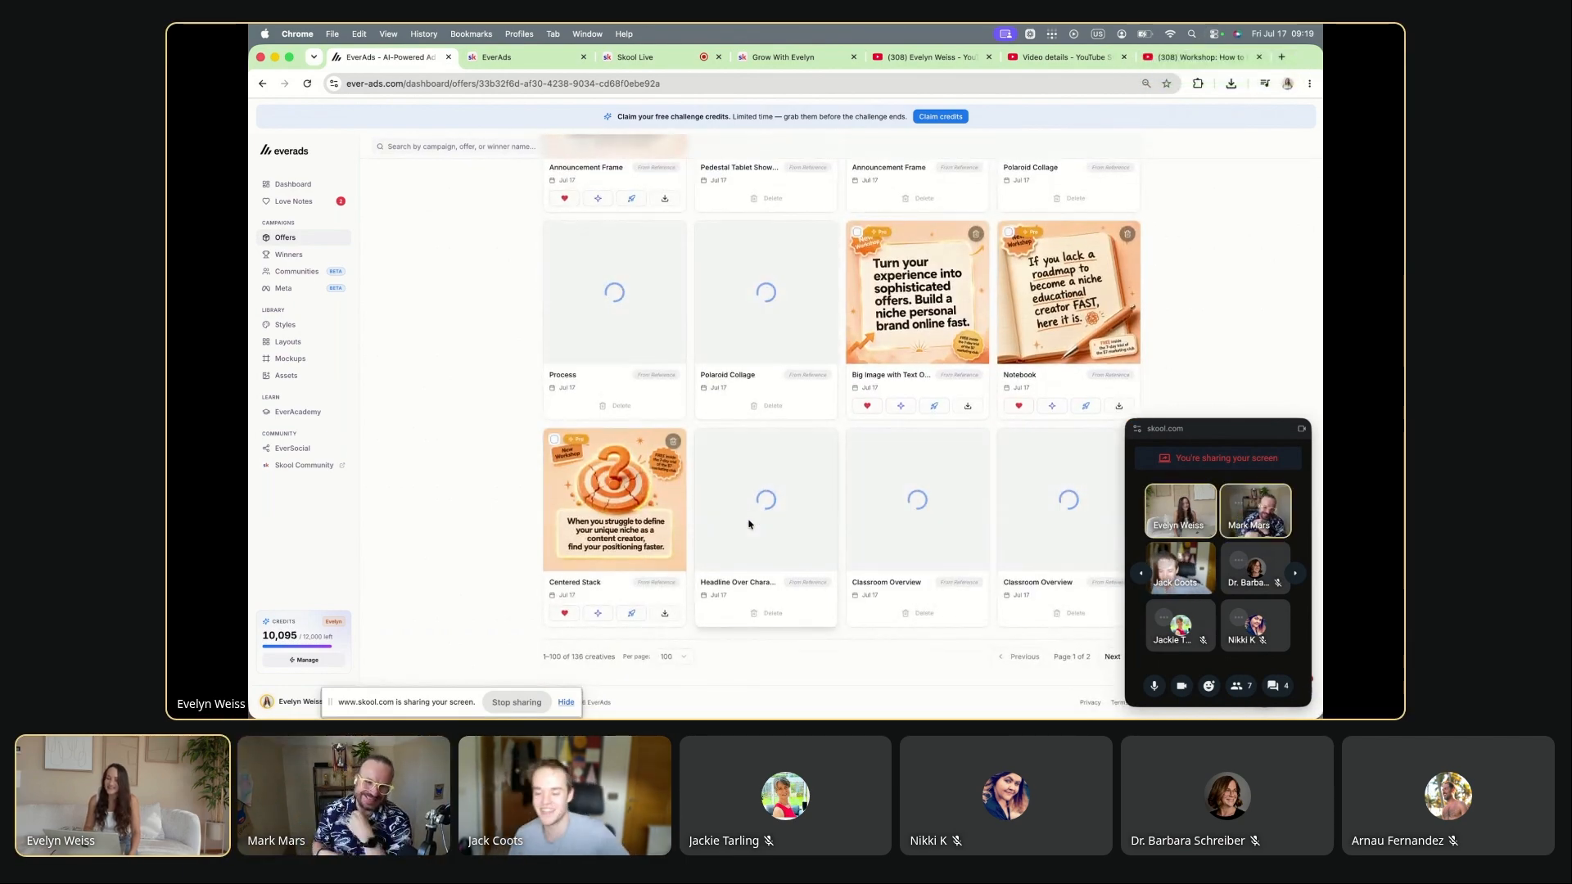
pyautogui.scroll(10, 748, 524)
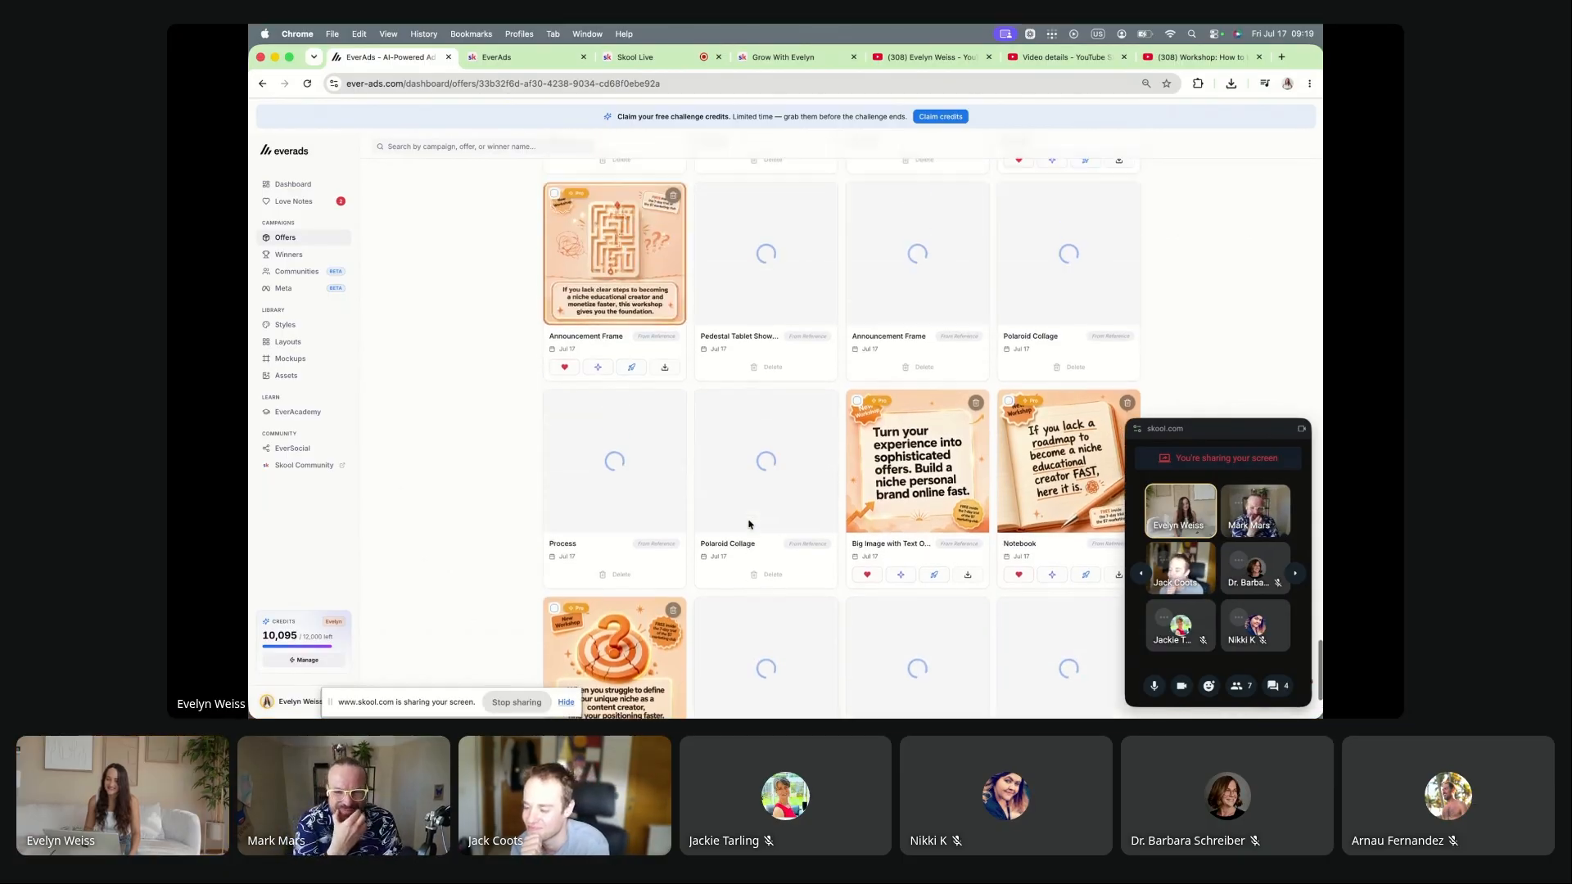
pyautogui.scroll(4, 749, 524)
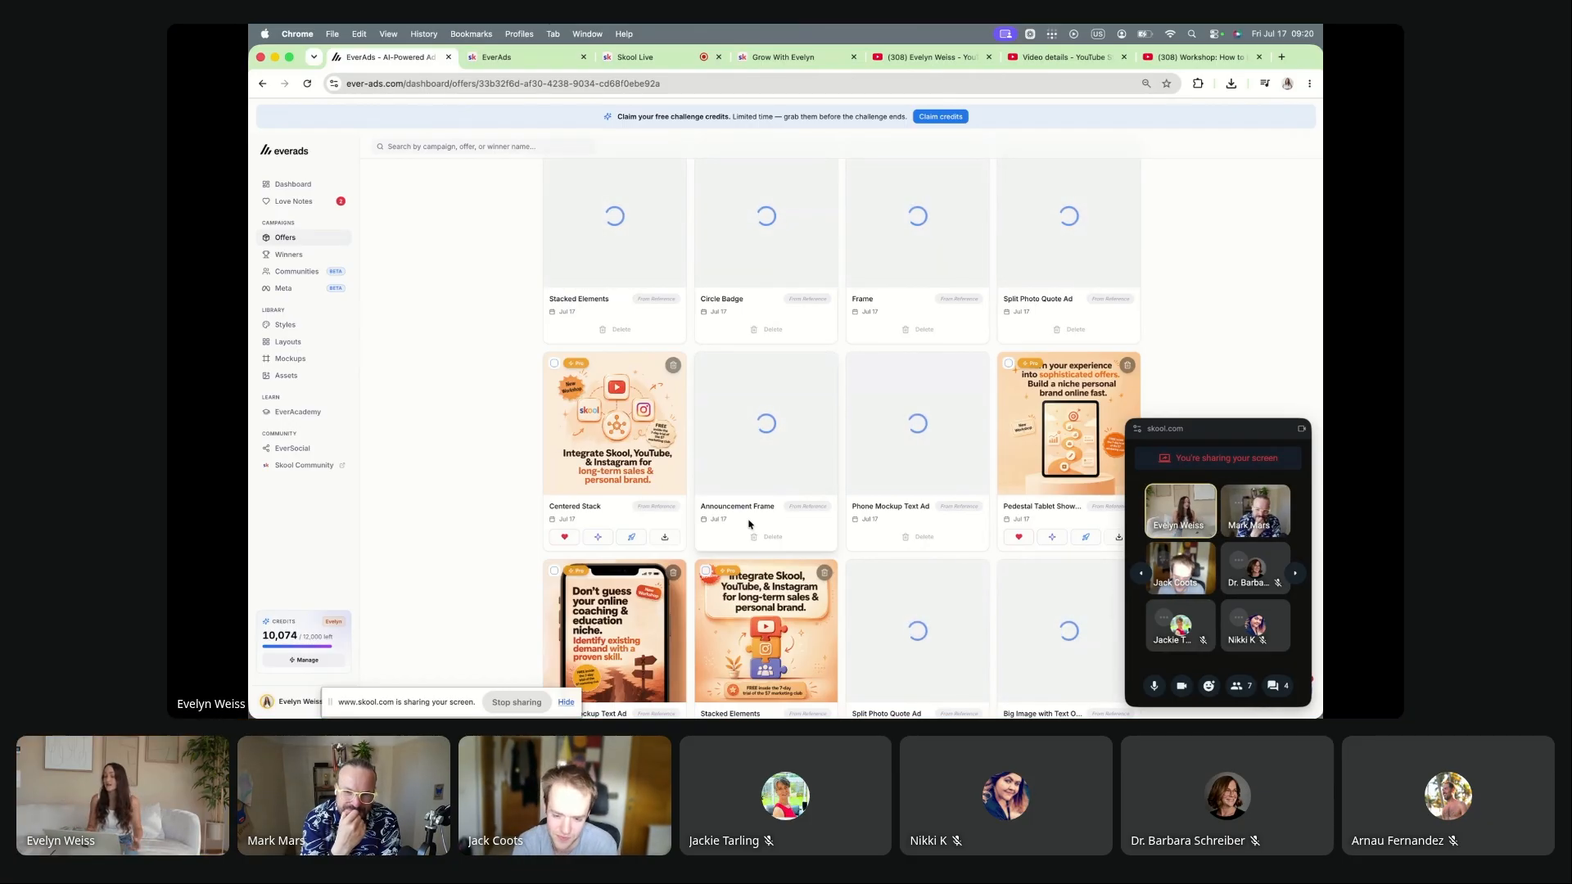
pyautogui.scroll(-3, 667, 552)
pyautogui.scroll(10, 667, 553)
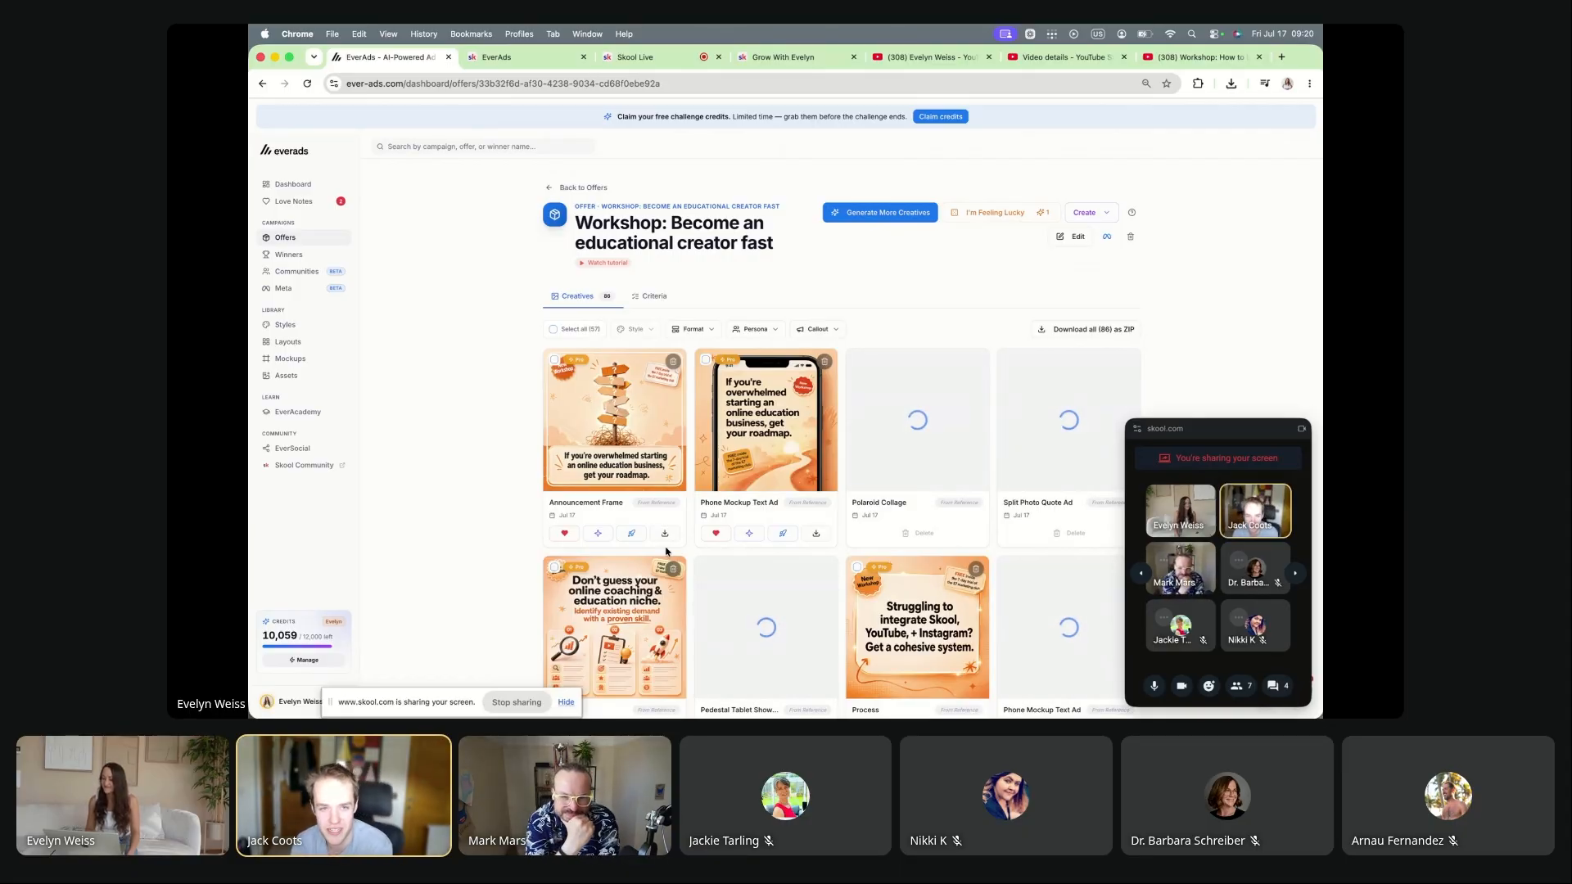
# Step: Preview the Phone Mockup Text Ad with the callout "If you lack a roadmap to become a niche educational creator FAST", close the preview and select that creative
pyautogui.scroll(-6, 667, 552)
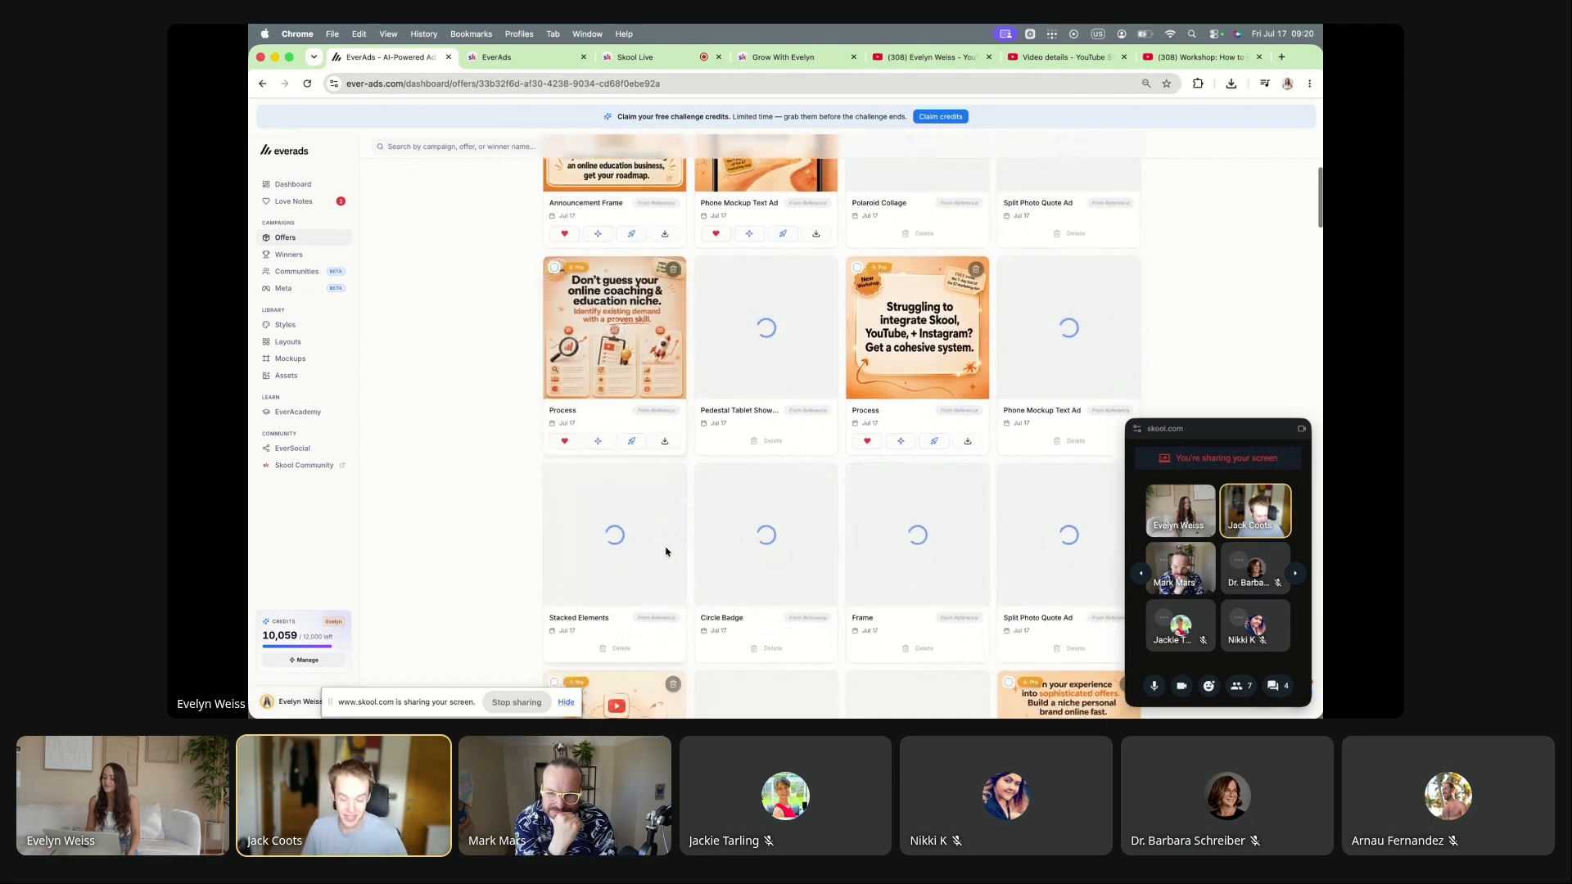
pyautogui.scroll(-4, 667, 552)
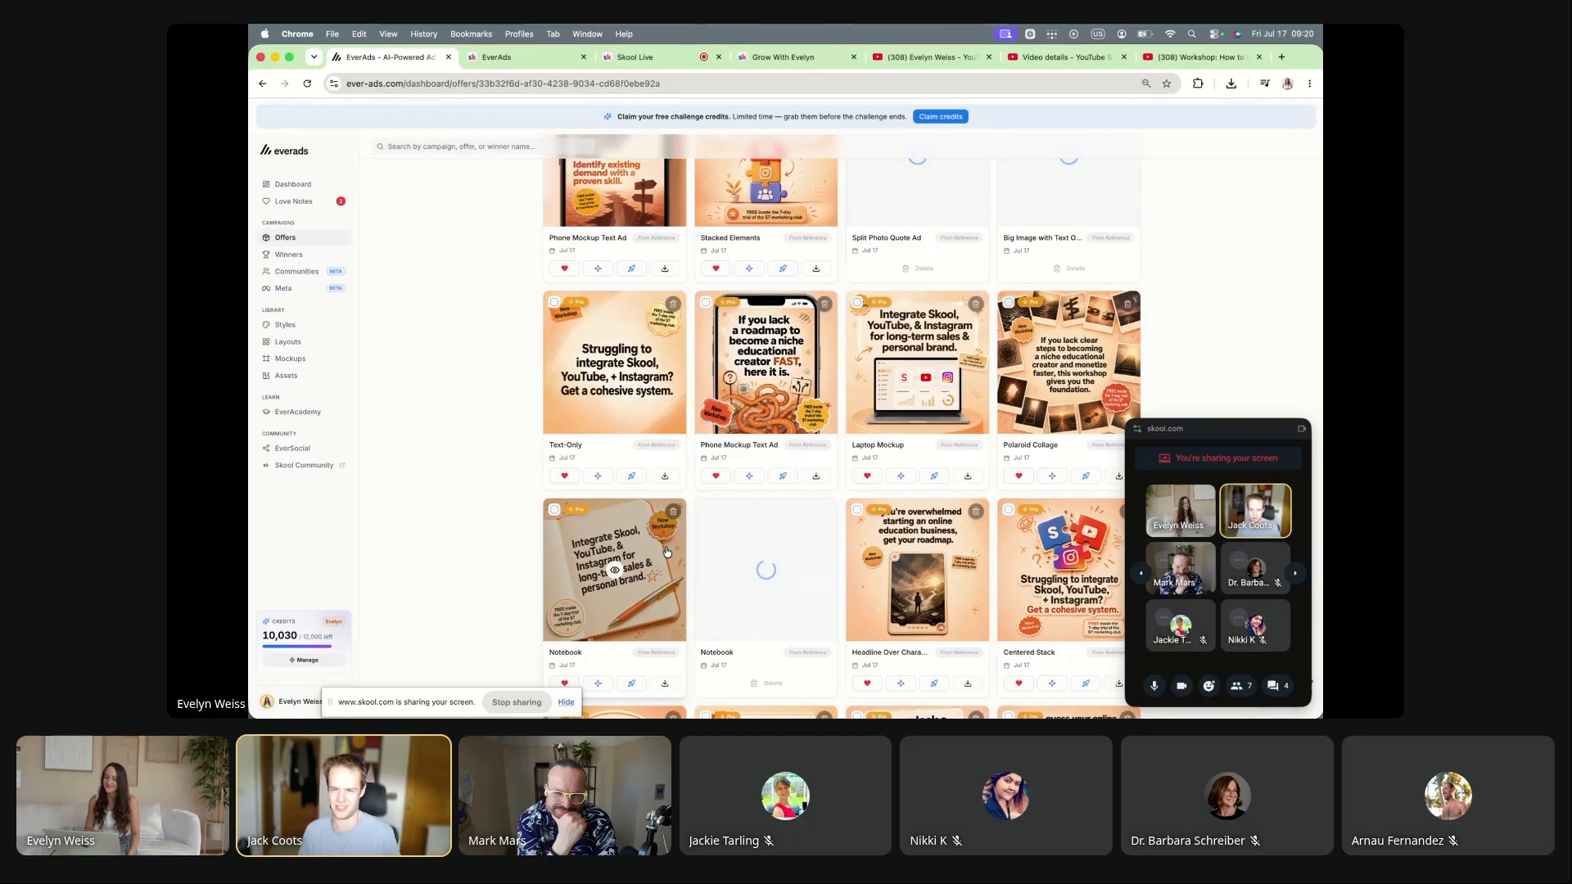
pyautogui.click(768, 363)
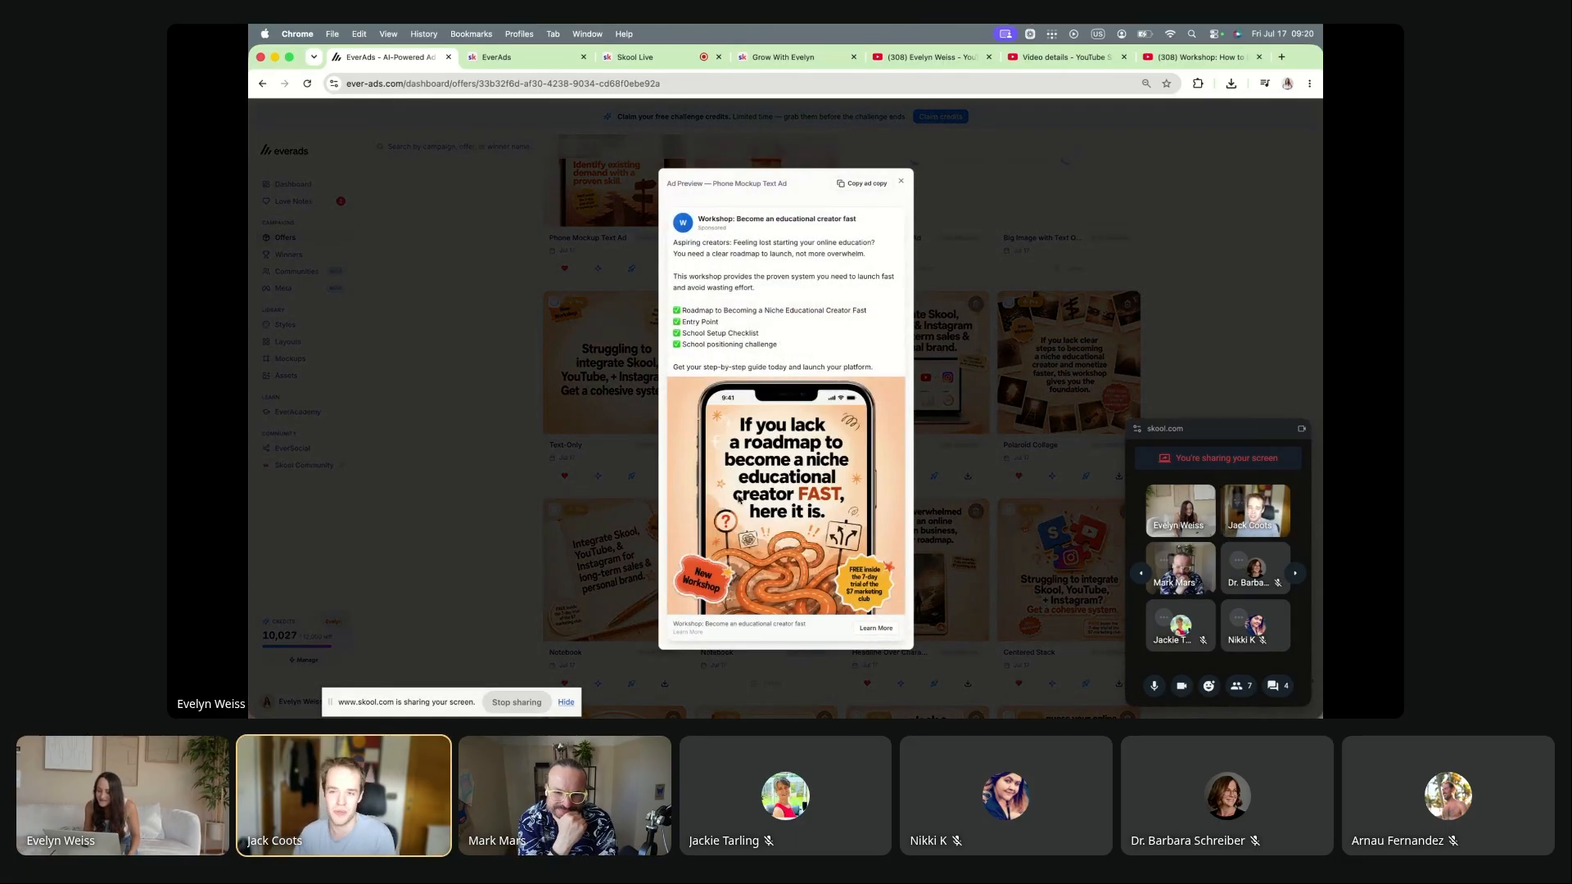
pyautogui.click(979, 400)
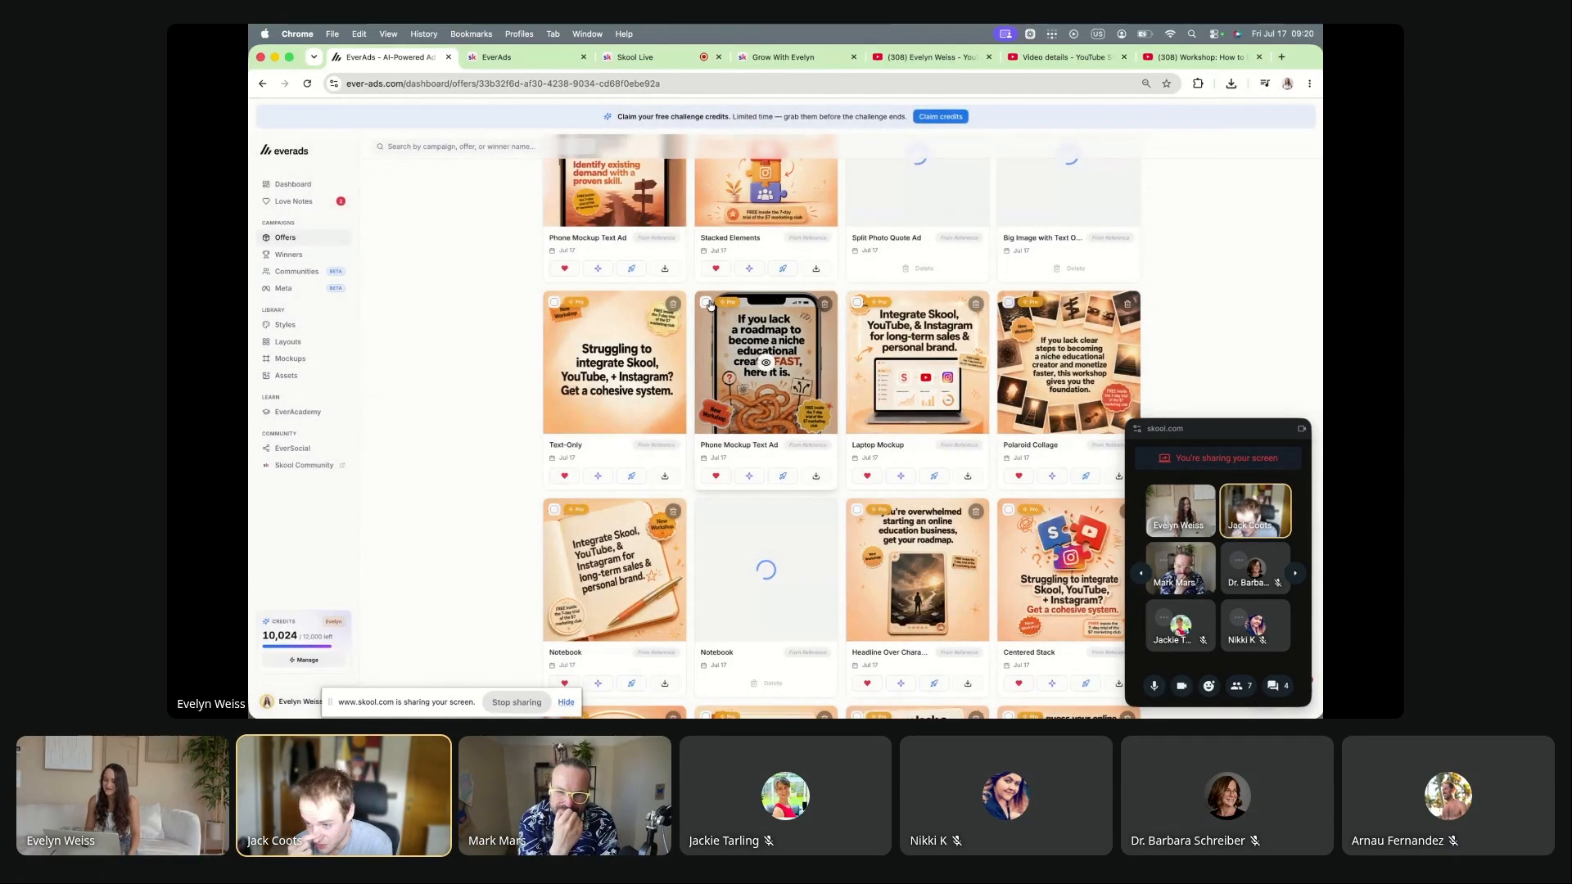
pyautogui.scroll(-5, 707, 305)
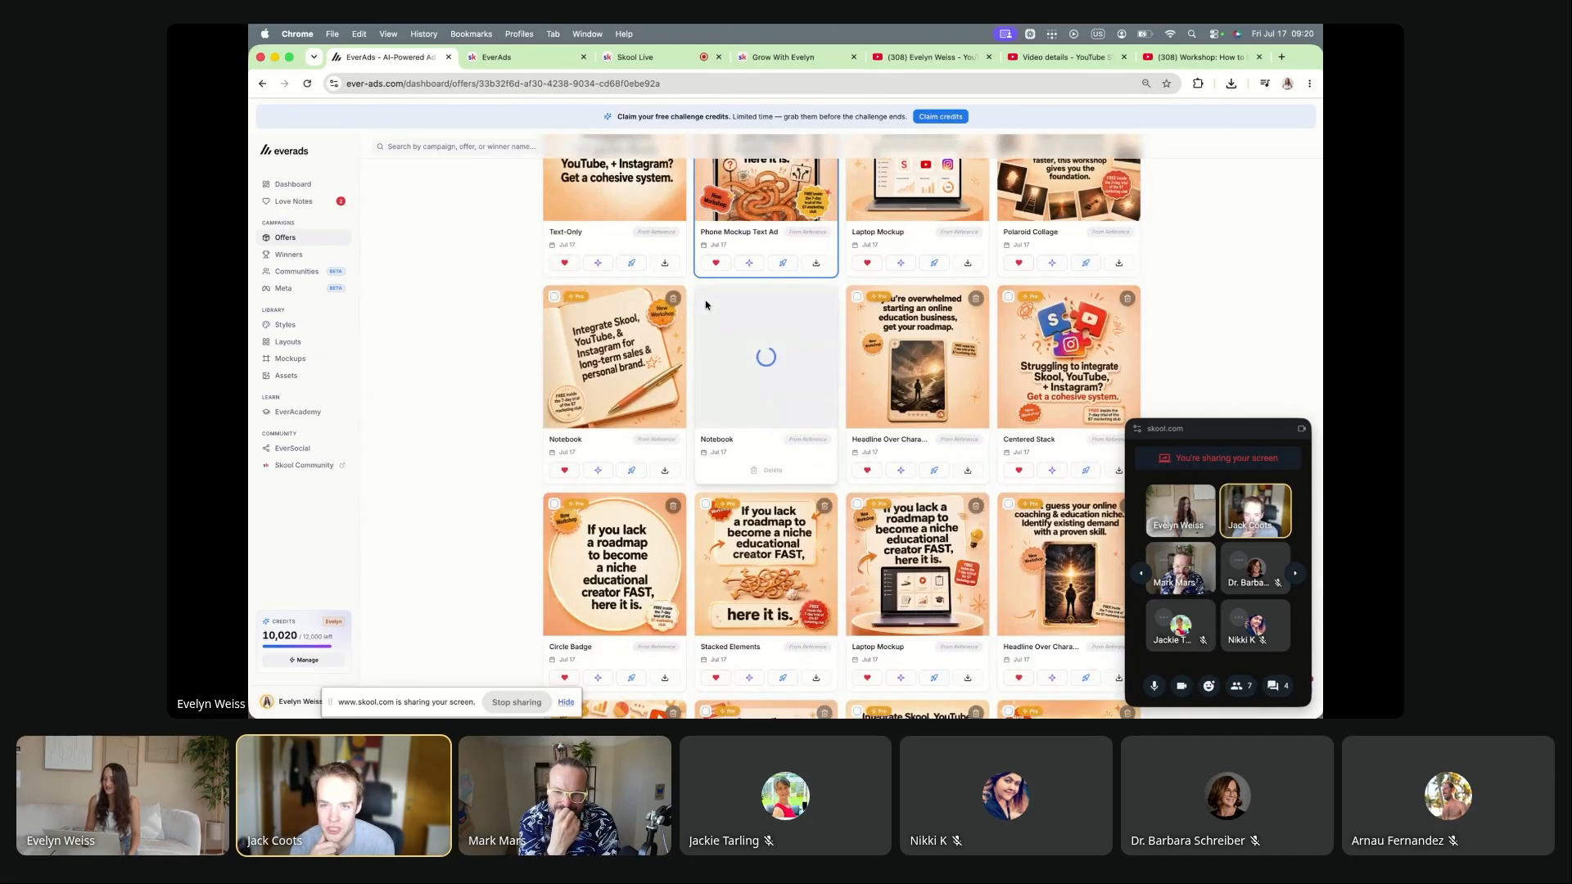
pyautogui.scroll(5, 706, 305)
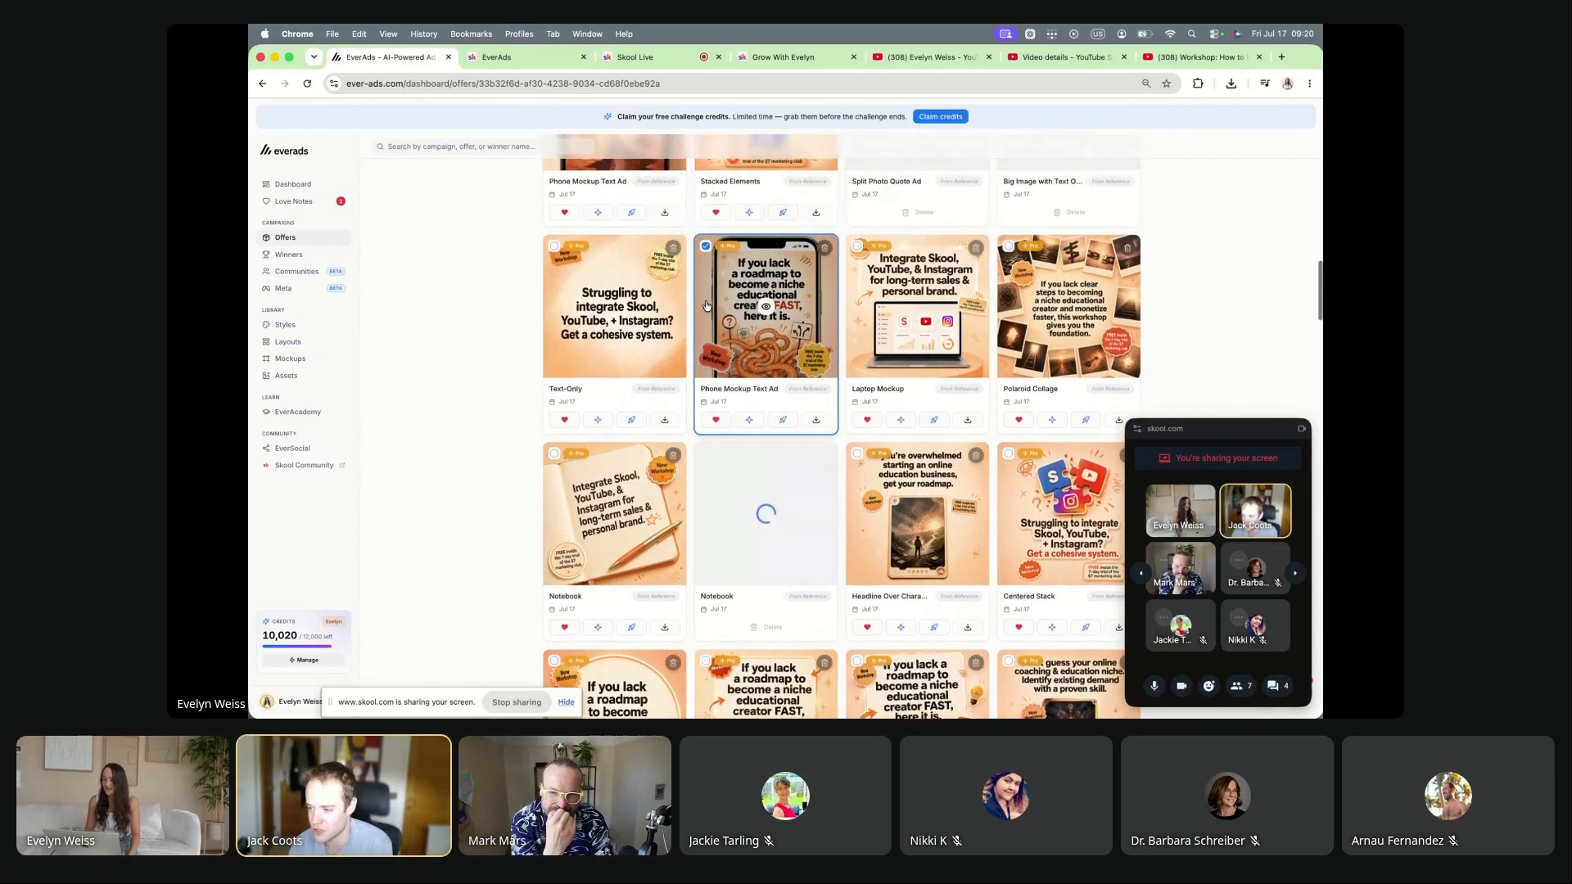
# Step: Show 150 creatives per page and look through the whole batch of workshop ads
pyautogui.scroll(3, 690, 491)
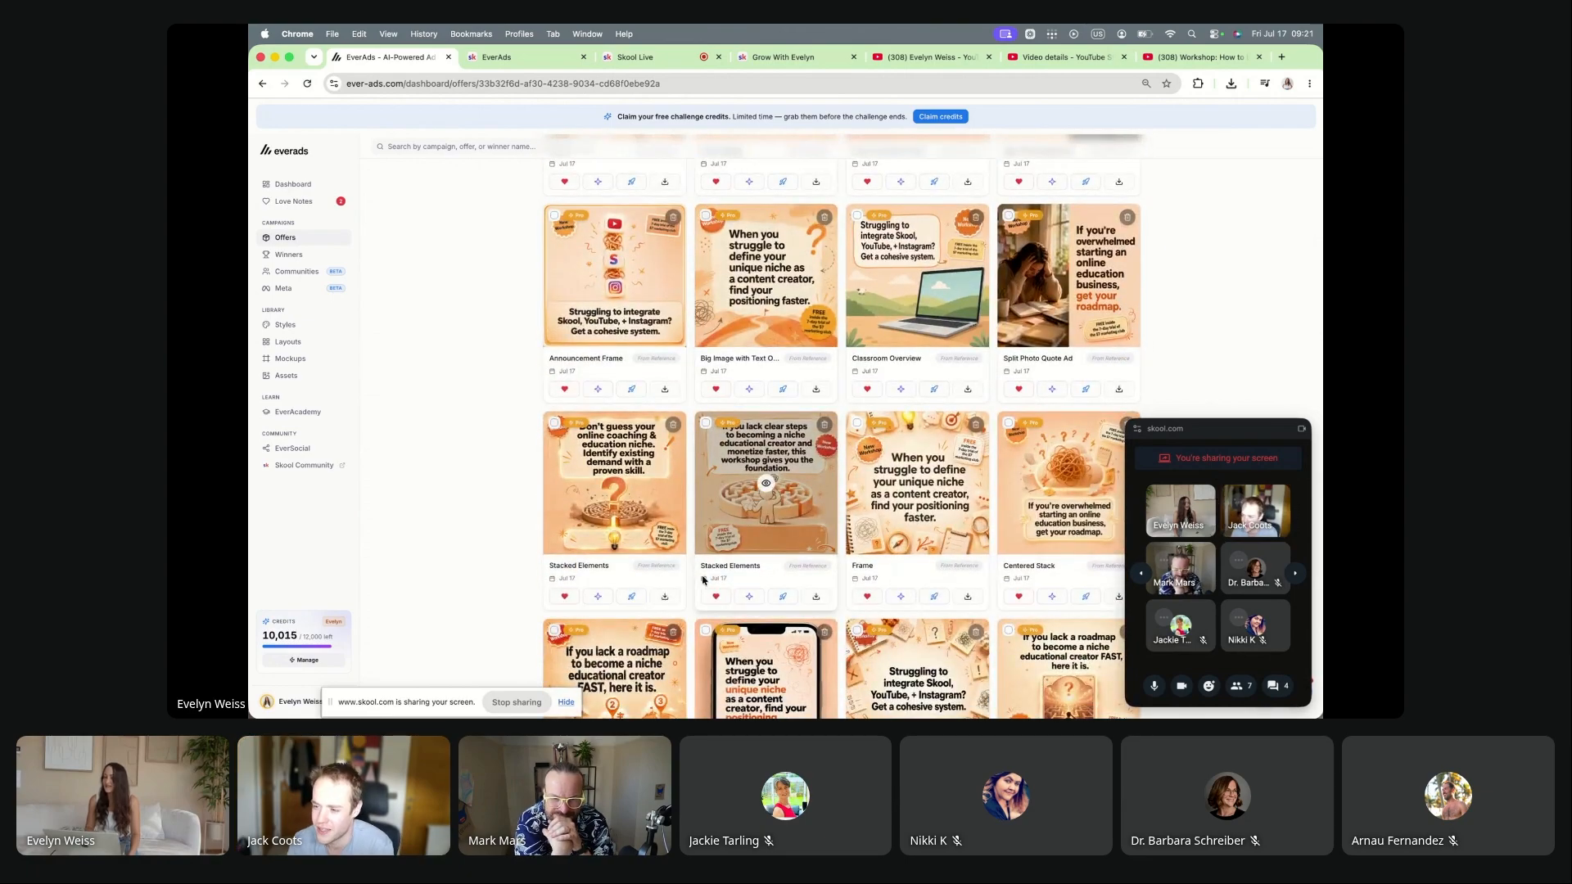
pyautogui.scroll(-3, 702, 580)
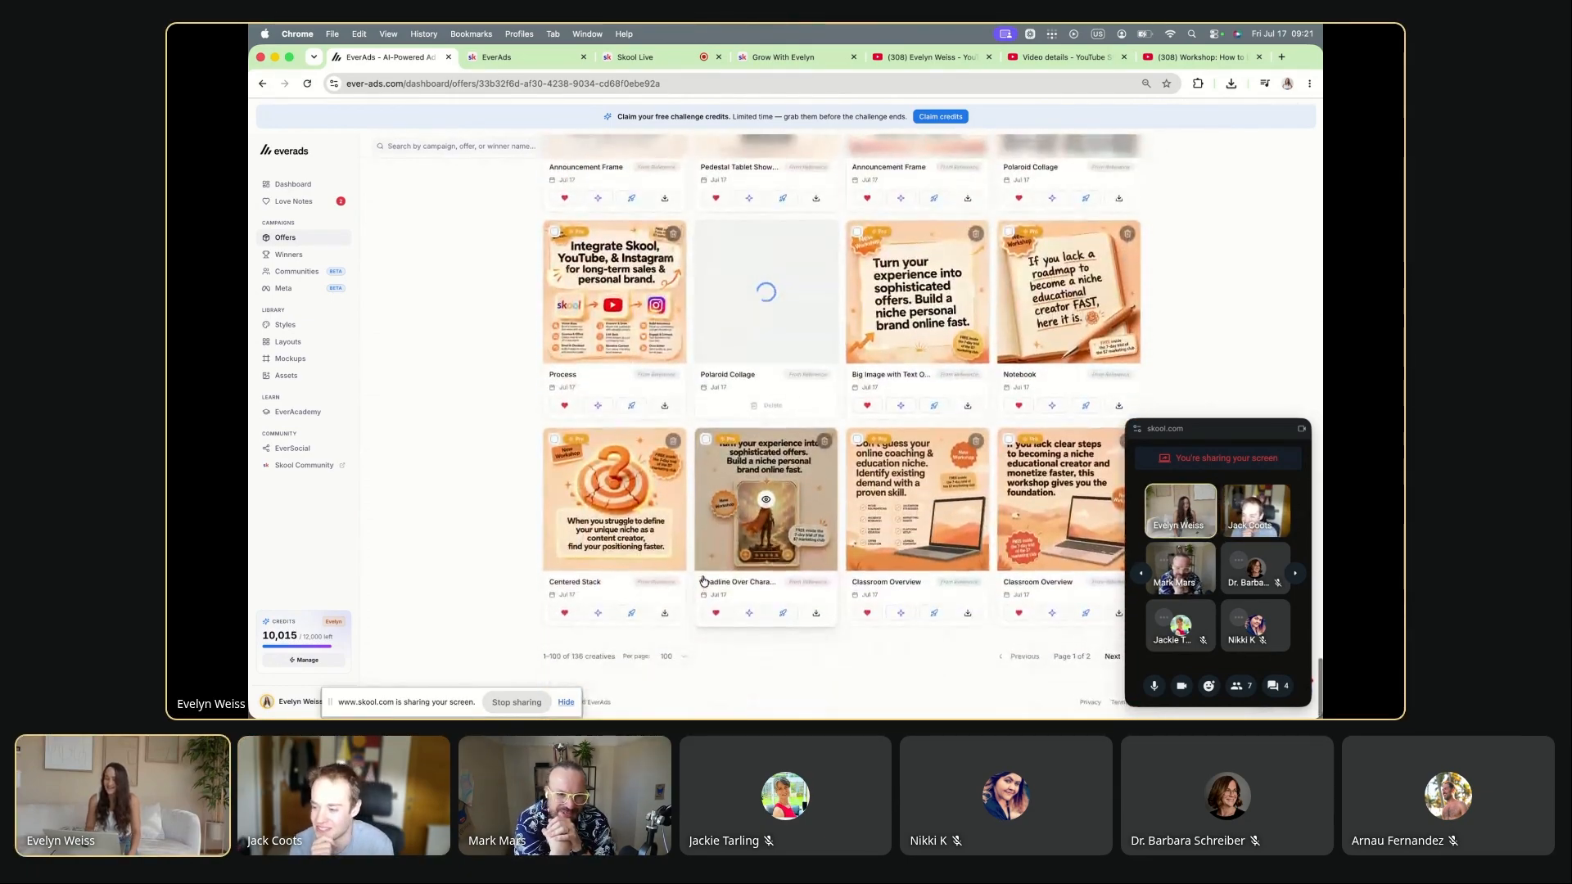
pyautogui.click(673, 657)
pyautogui.click(677, 620)
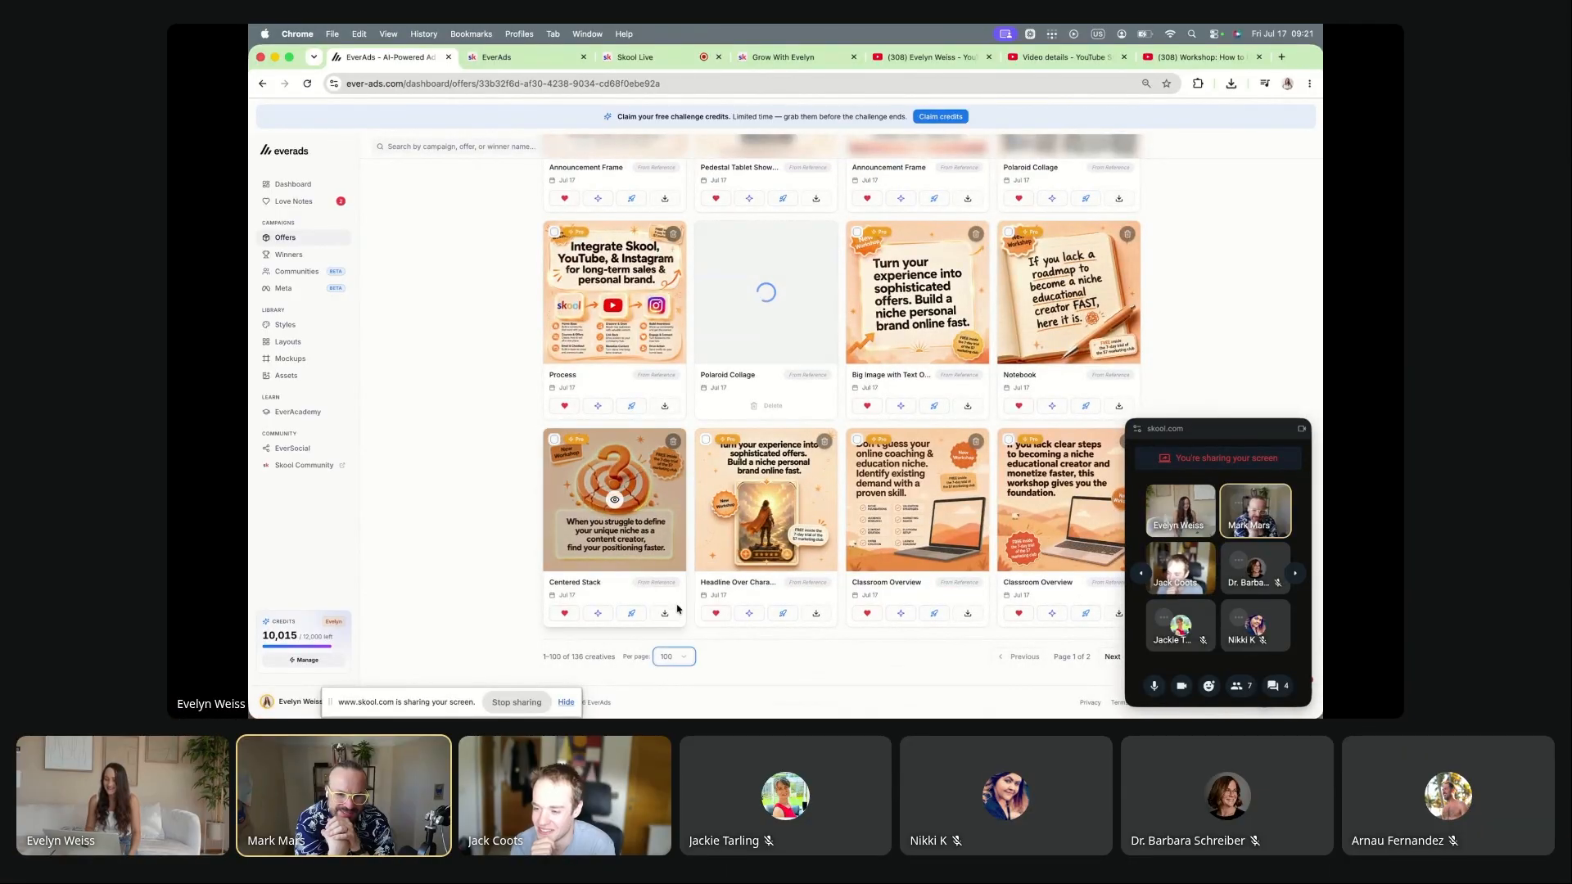
pyautogui.scroll(-10, 677, 610)
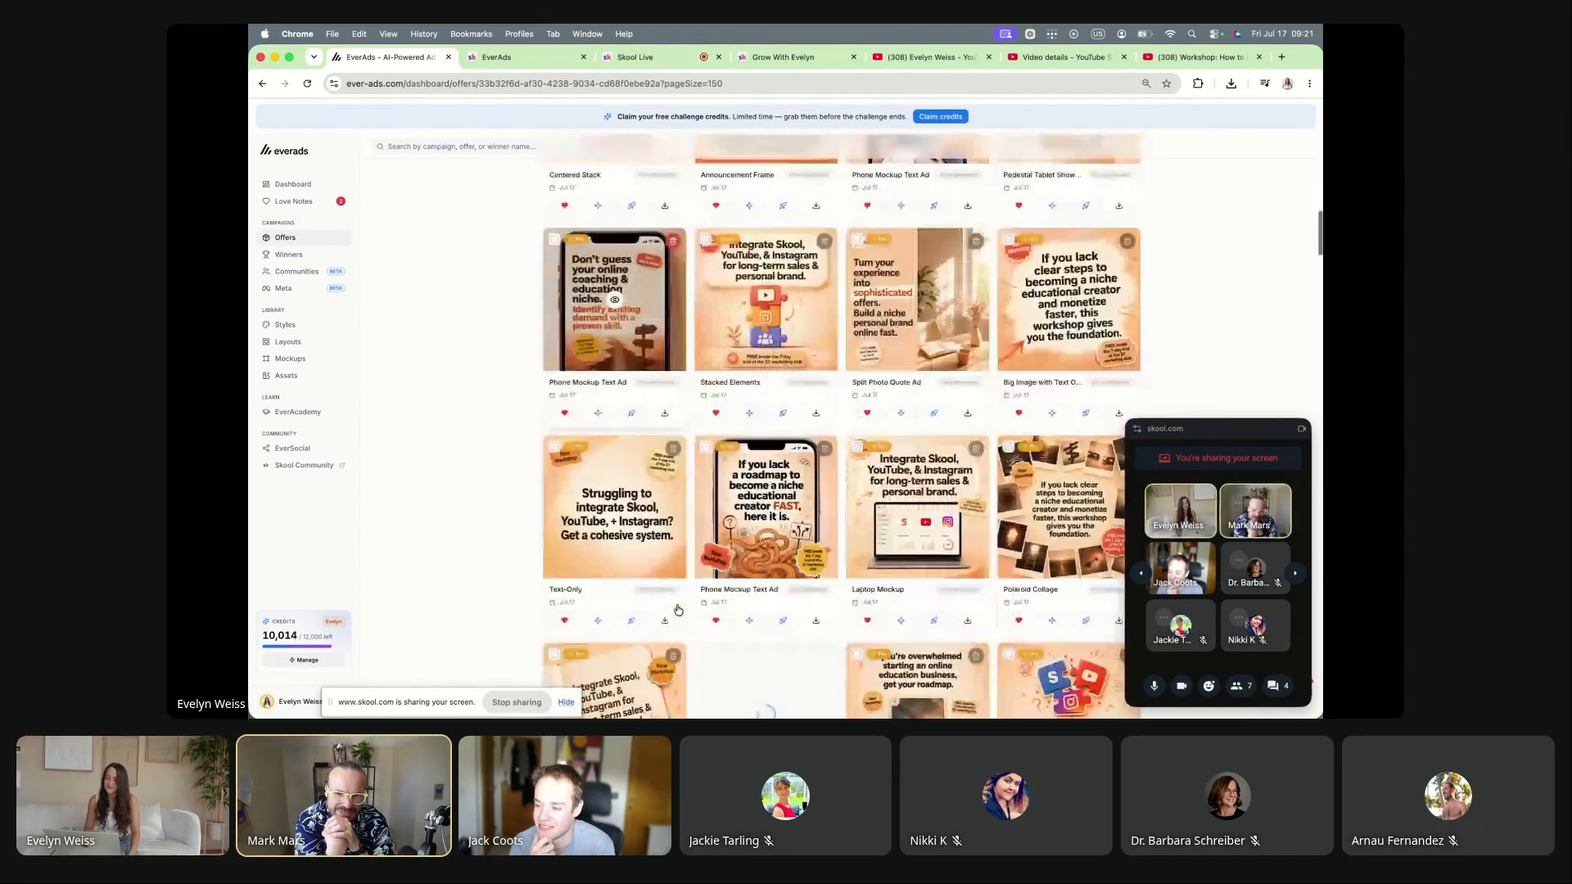
pyautogui.scroll(-10, 677, 610)
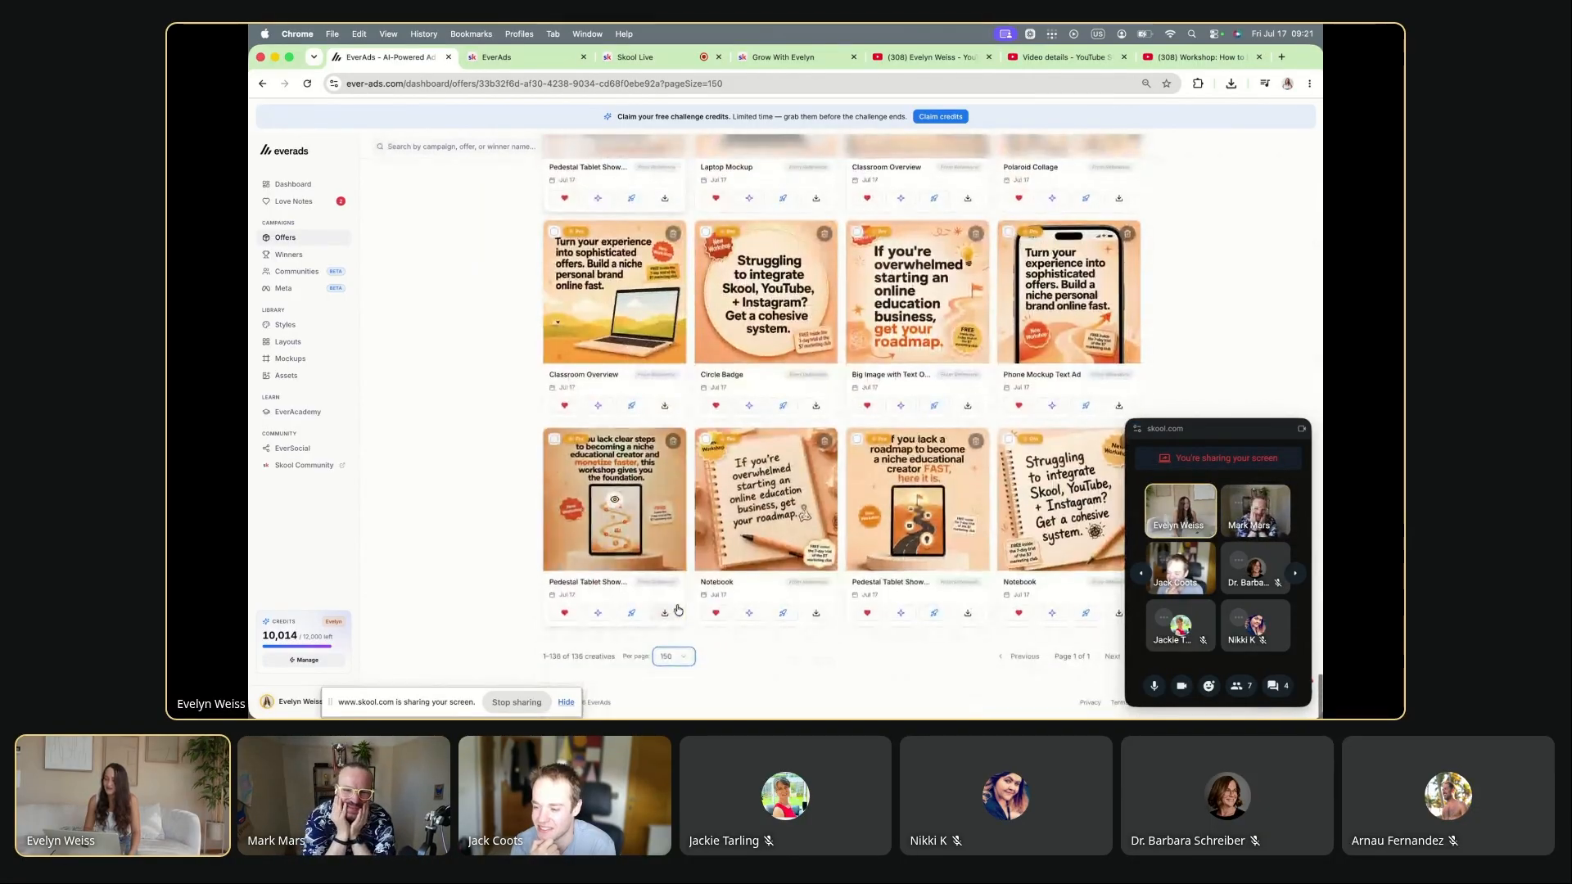
pyautogui.scroll(15, 667, 646)
pyautogui.scroll(10, 656, 675)
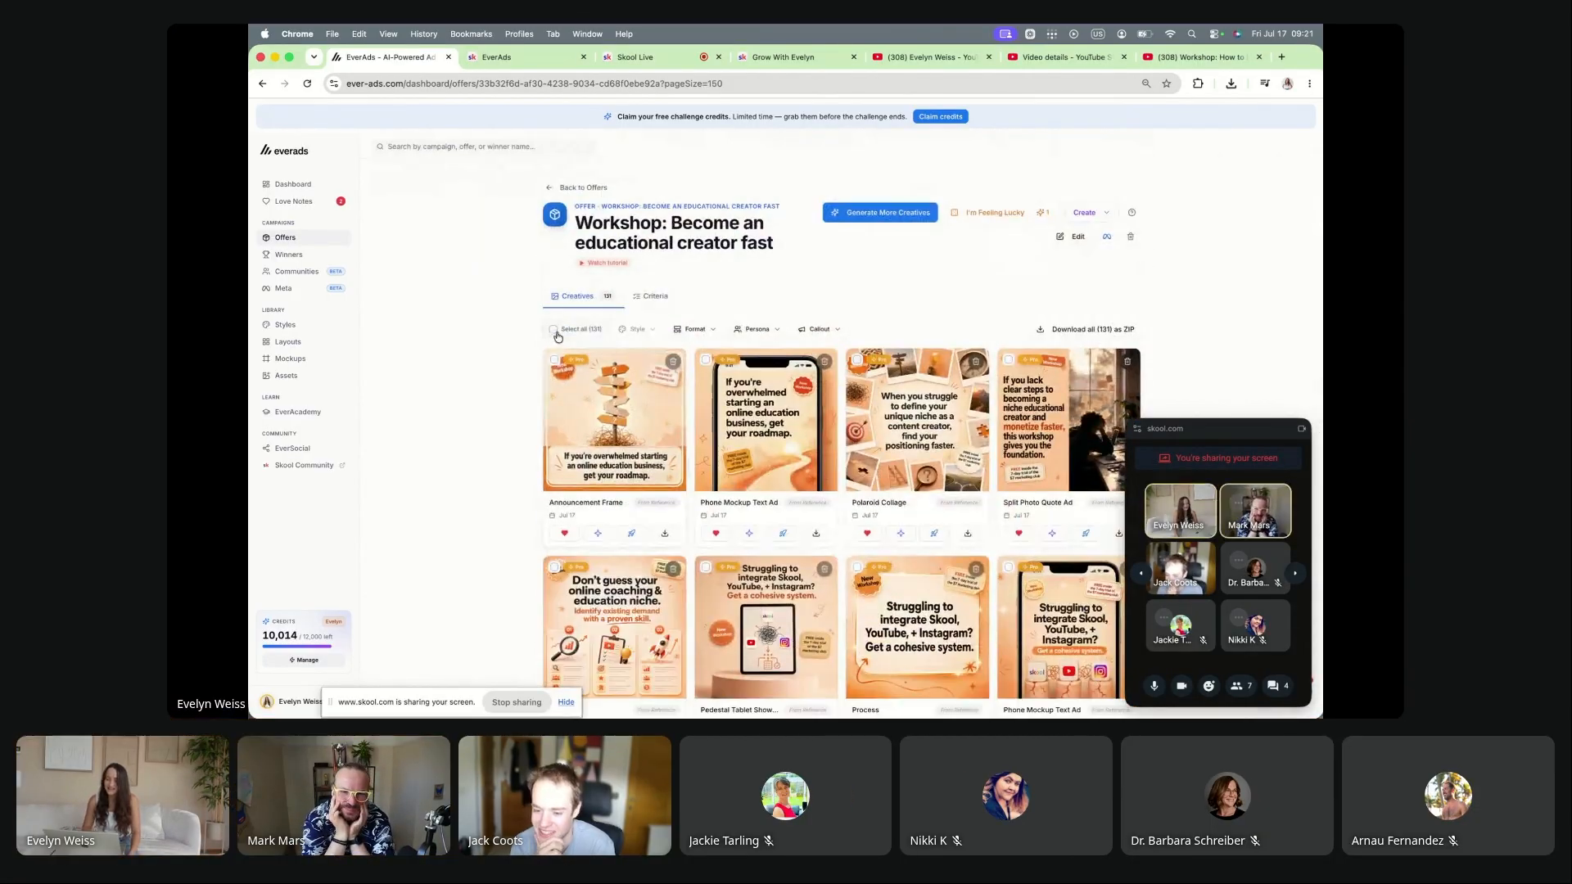
# Step: Select all of the workshop offer's creatives and look through the selected ads down the page
pyautogui.click(554, 331)
pyautogui.scroll(-3, 554, 333)
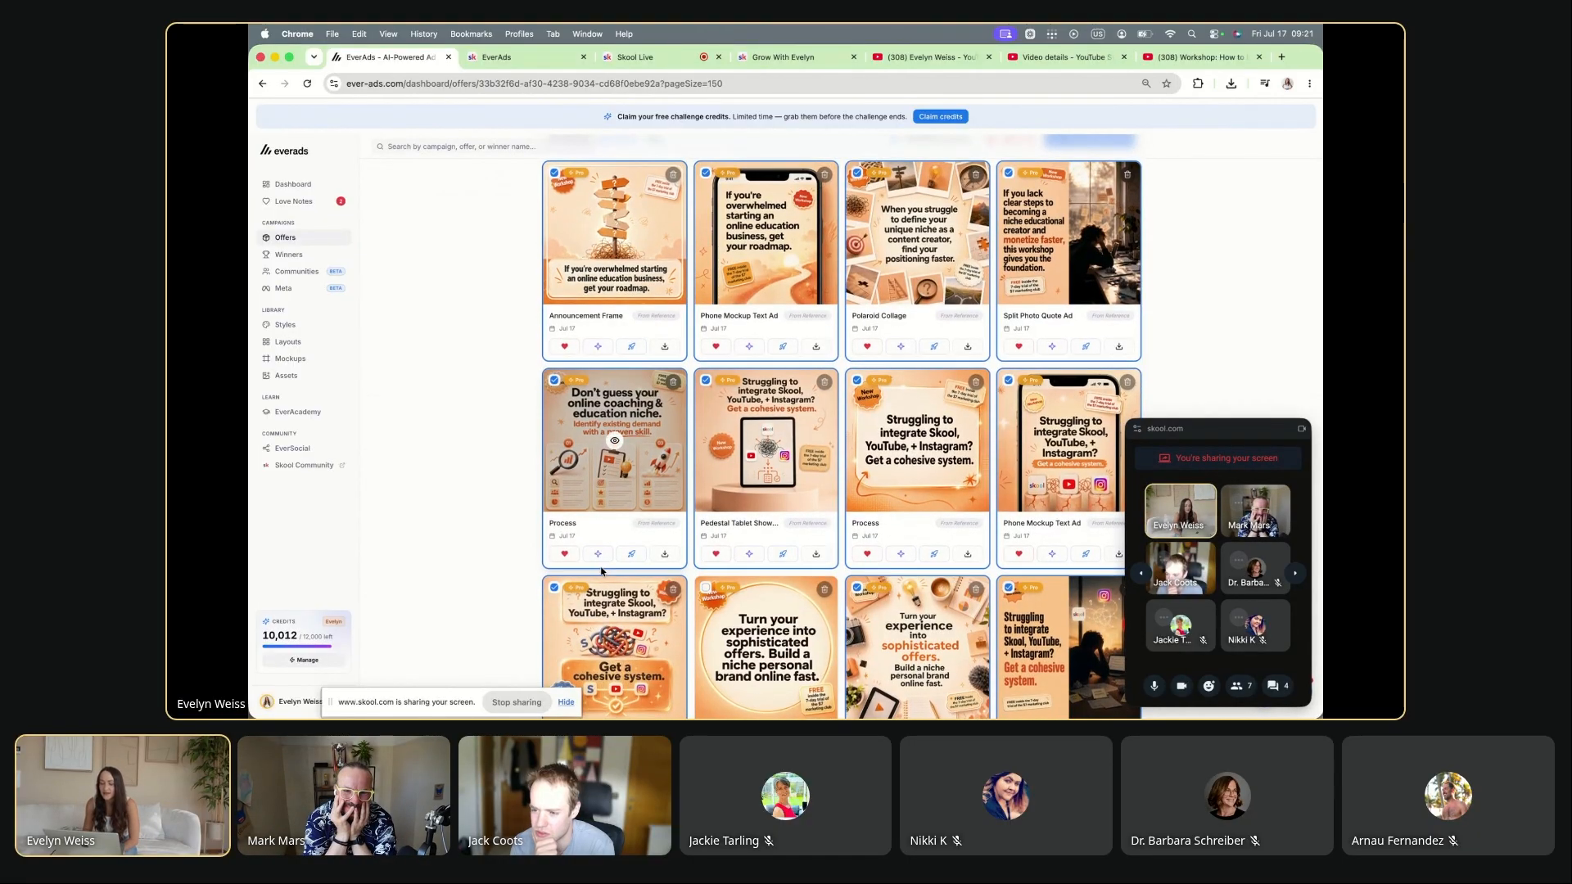
pyautogui.scroll(-3, 640, 397)
pyautogui.scroll(-2, 443, 612)
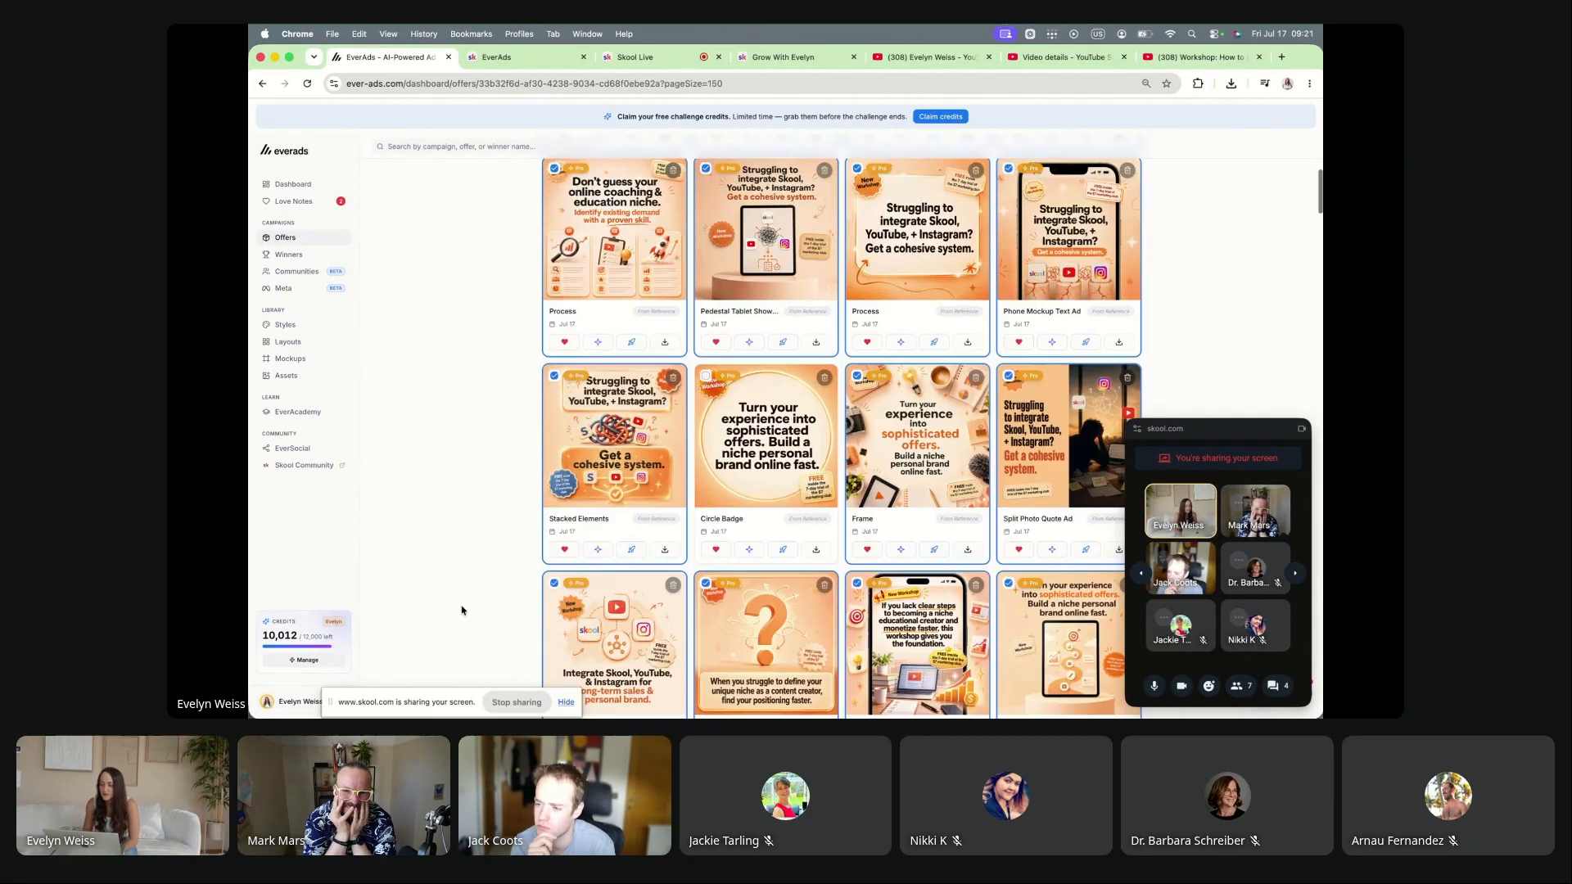
pyautogui.scroll(-2, 721, 381)
pyautogui.scroll(-1, 721, 381)
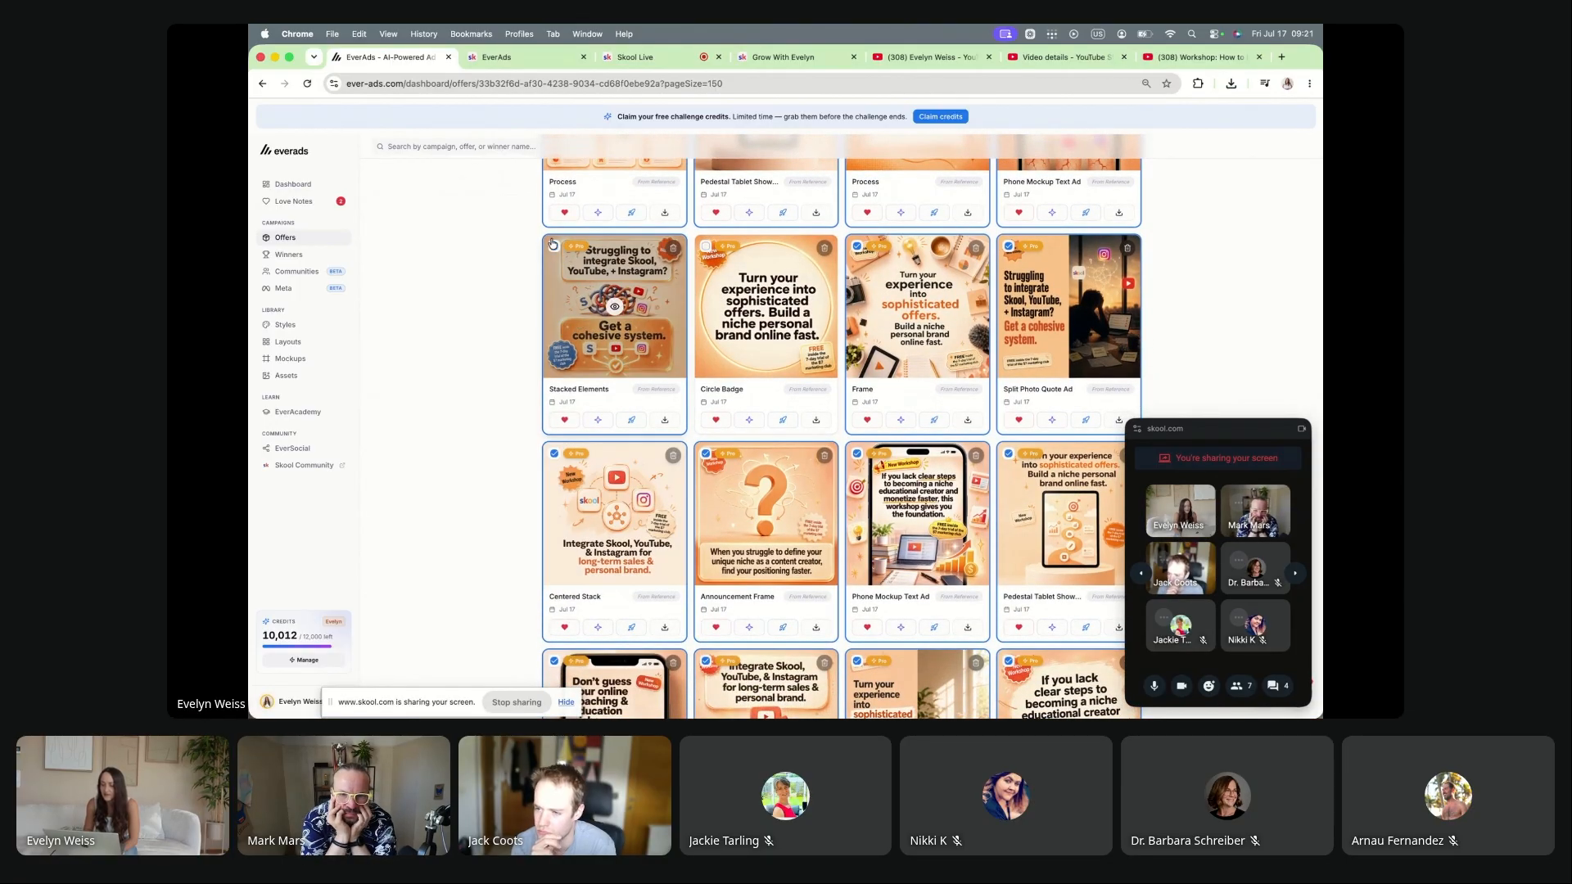
pyautogui.scroll(-3, 928, 328)
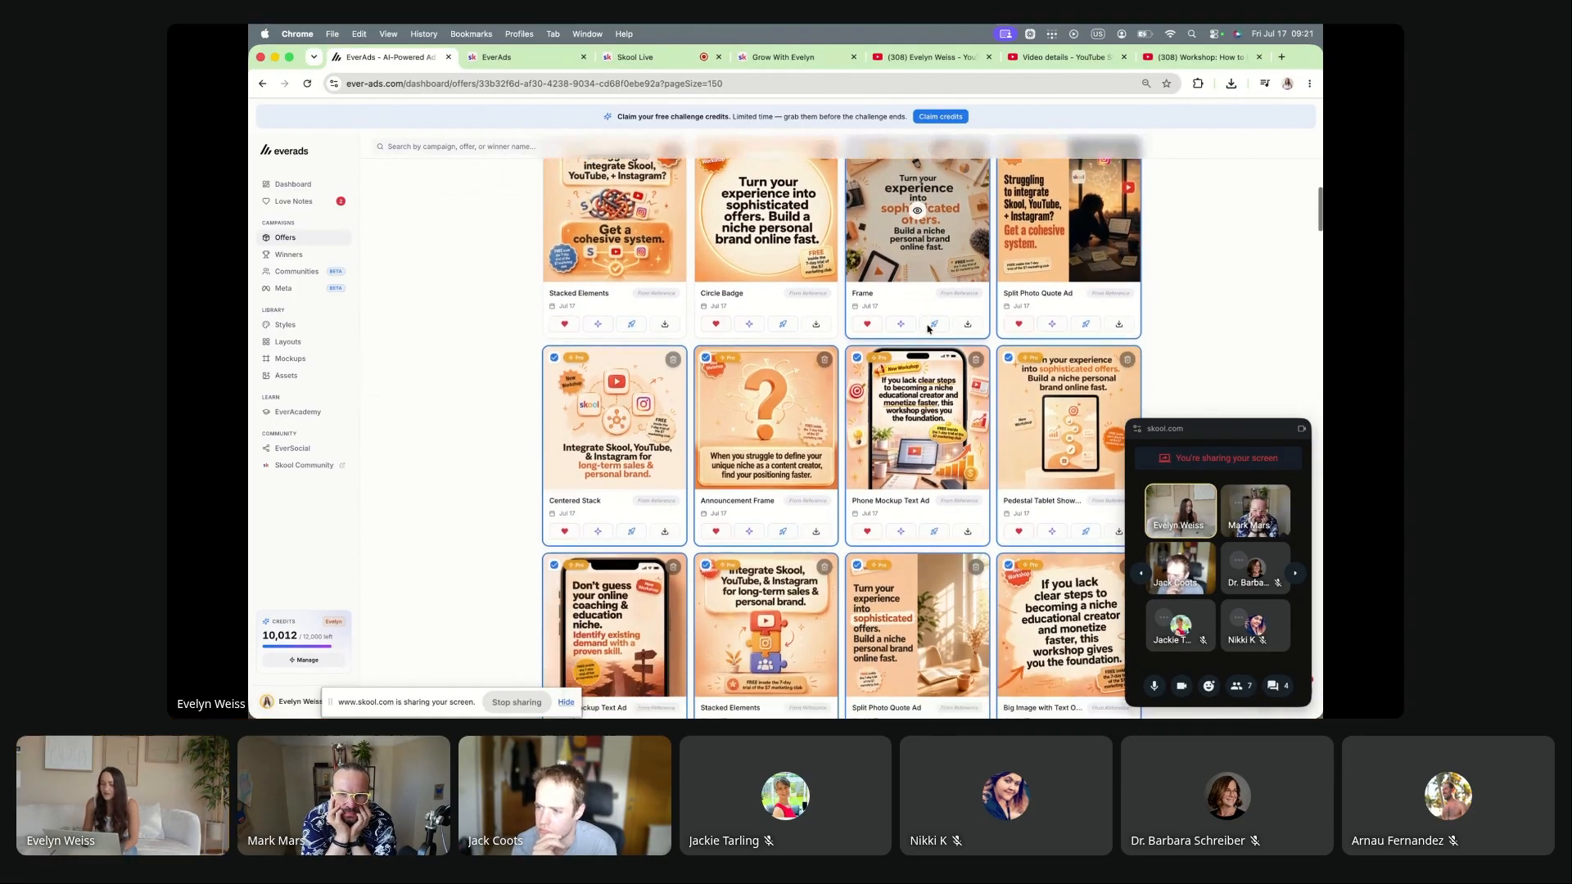
pyautogui.scroll(-9, 928, 328)
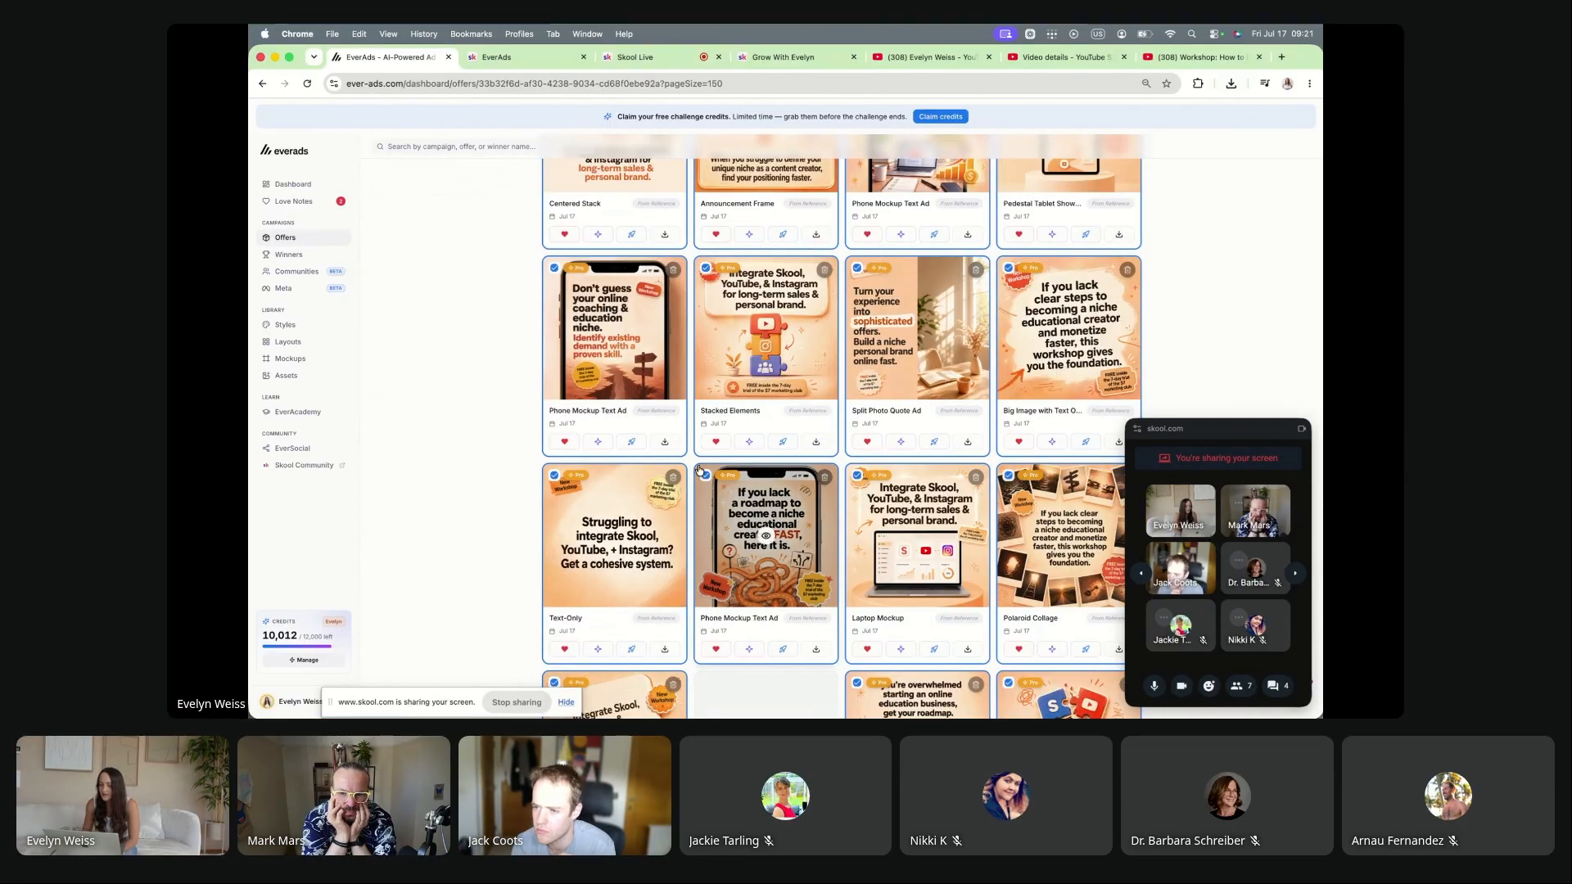
pyautogui.scroll(-1, 978, 344)
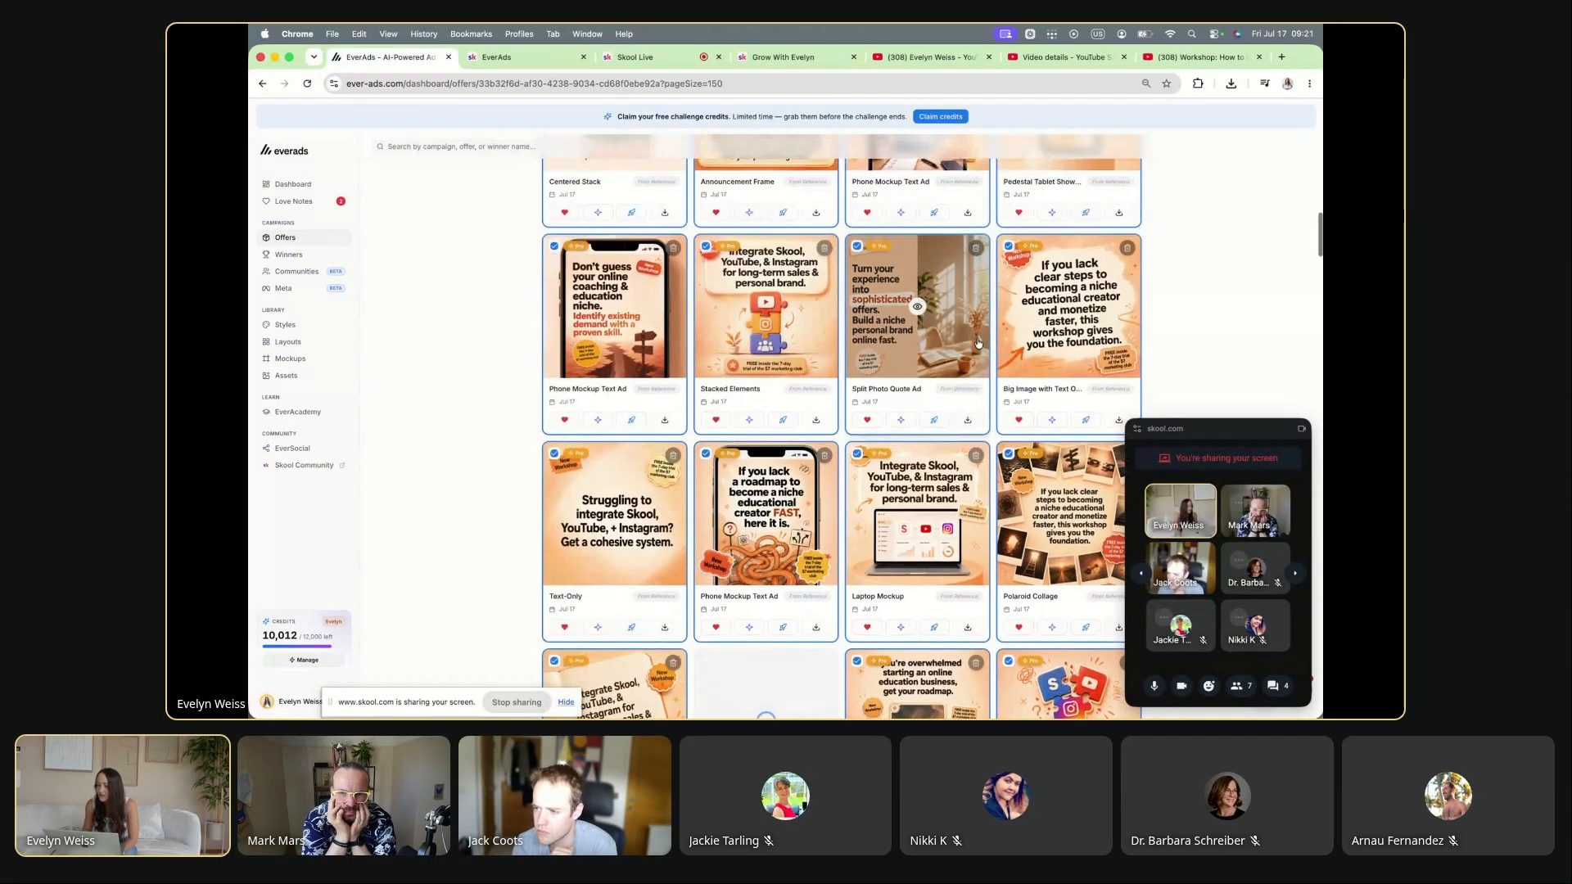
pyautogui.scroll(-20, 940, 377)
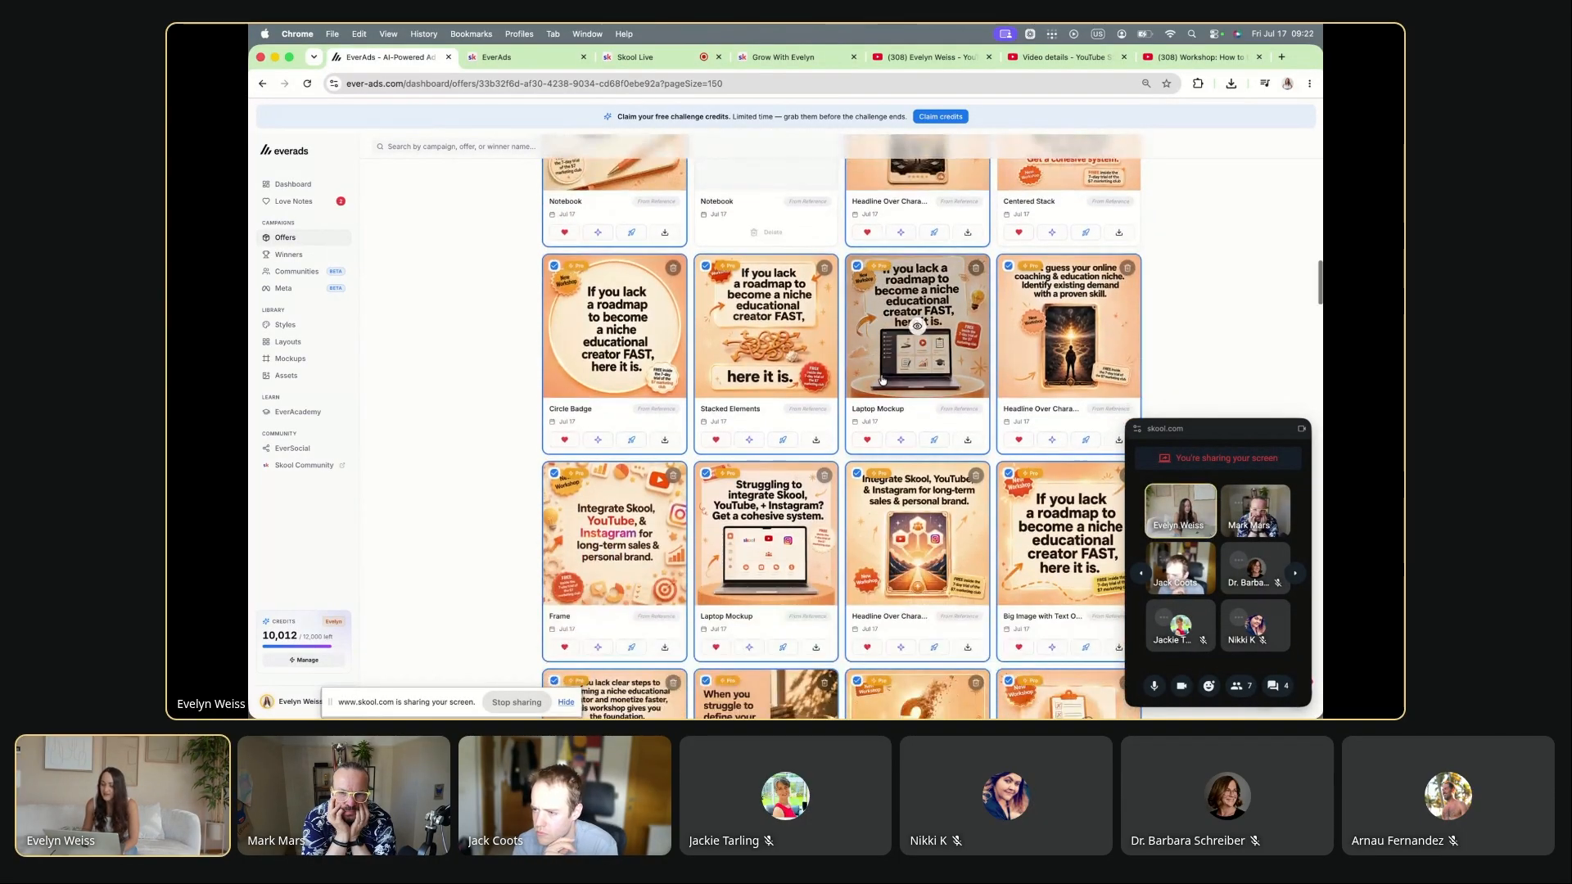
pyautogui.scroll(-1, 882, 379)
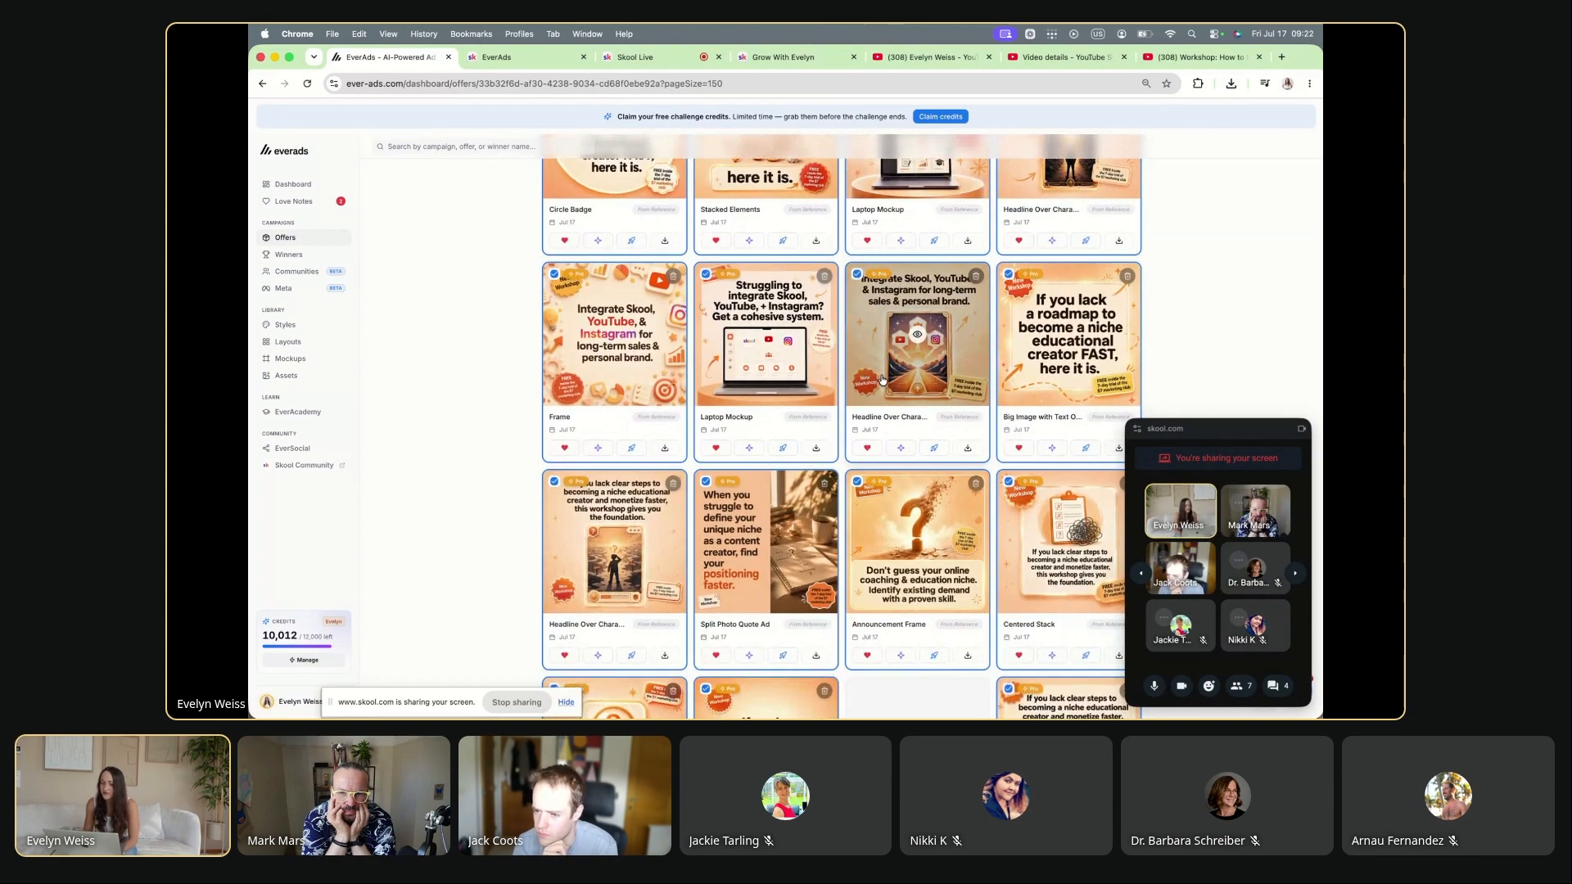
pyautogui.scroll(-8, 942, 376)
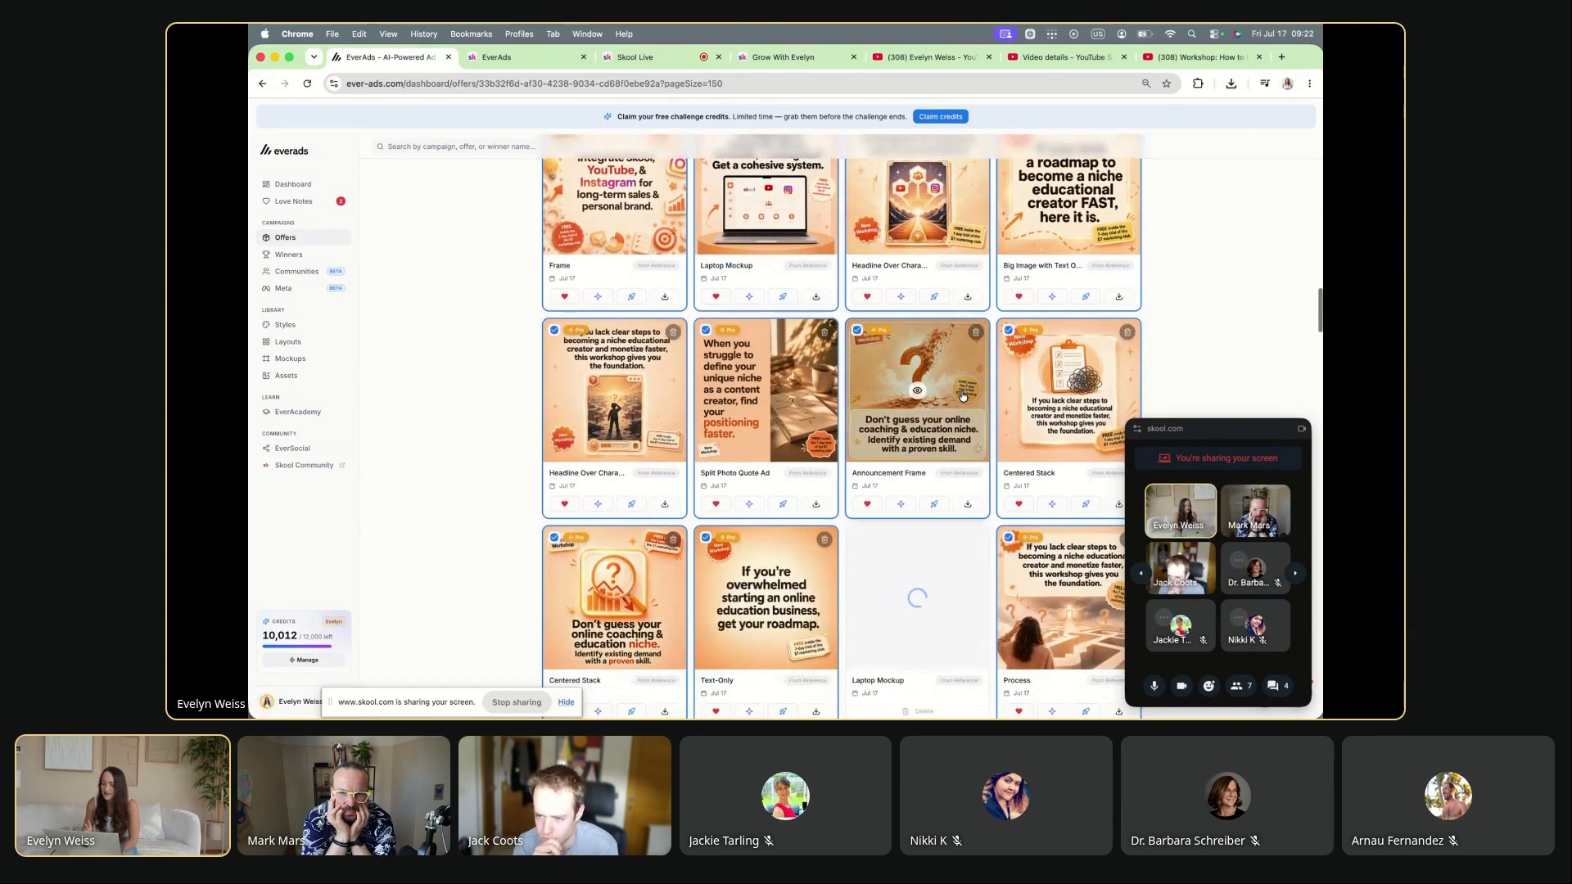
pyautogui.scroll(-10, 942, 410)
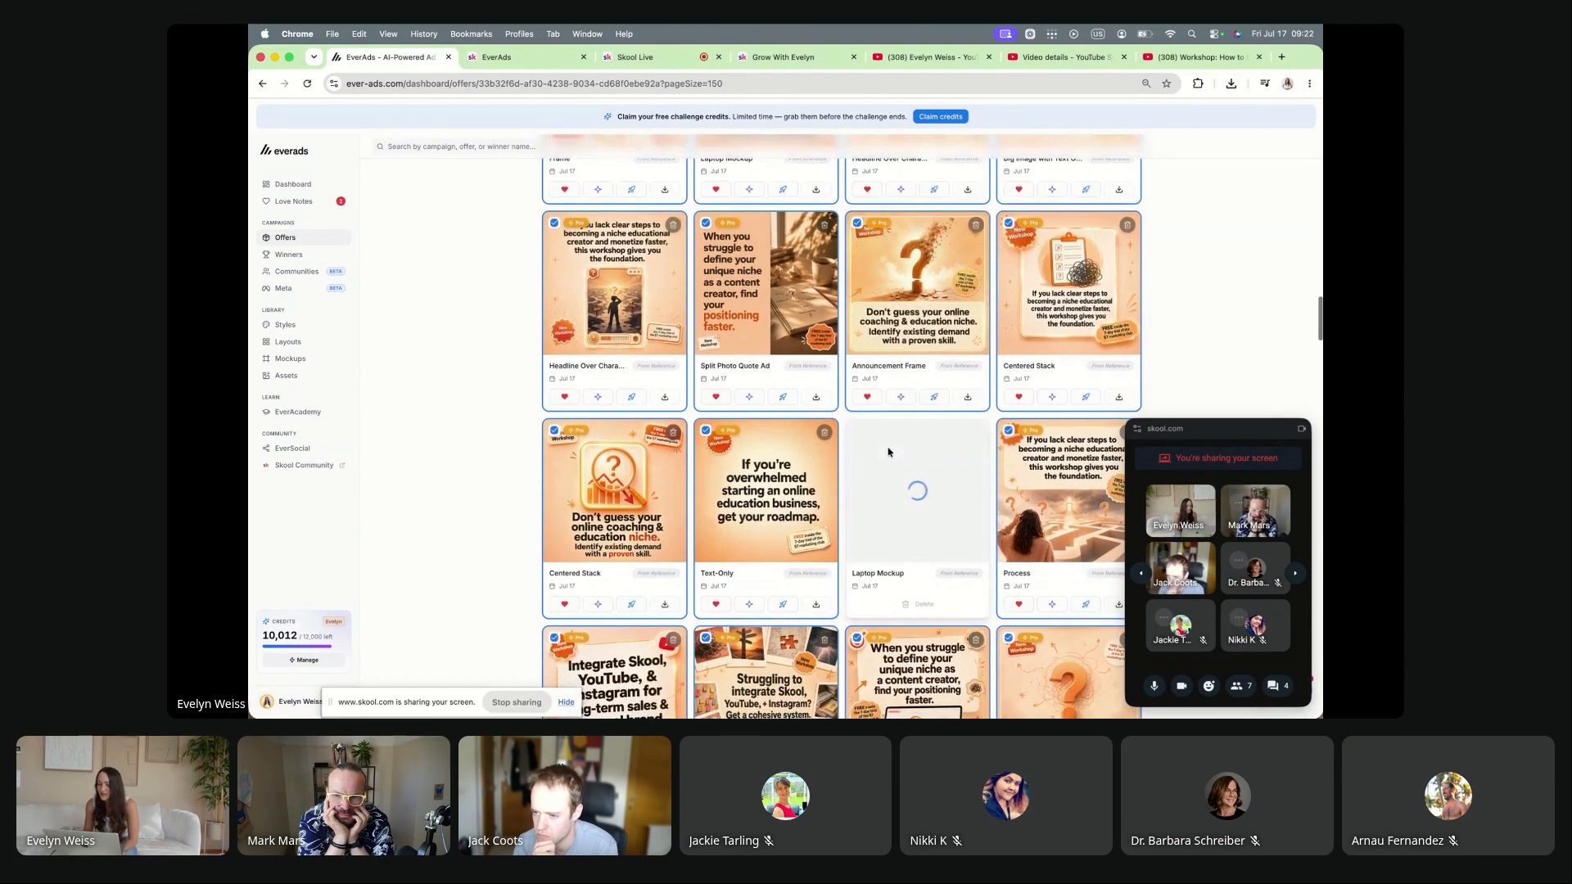
pyautogui.scroll(-4, 889, 453)
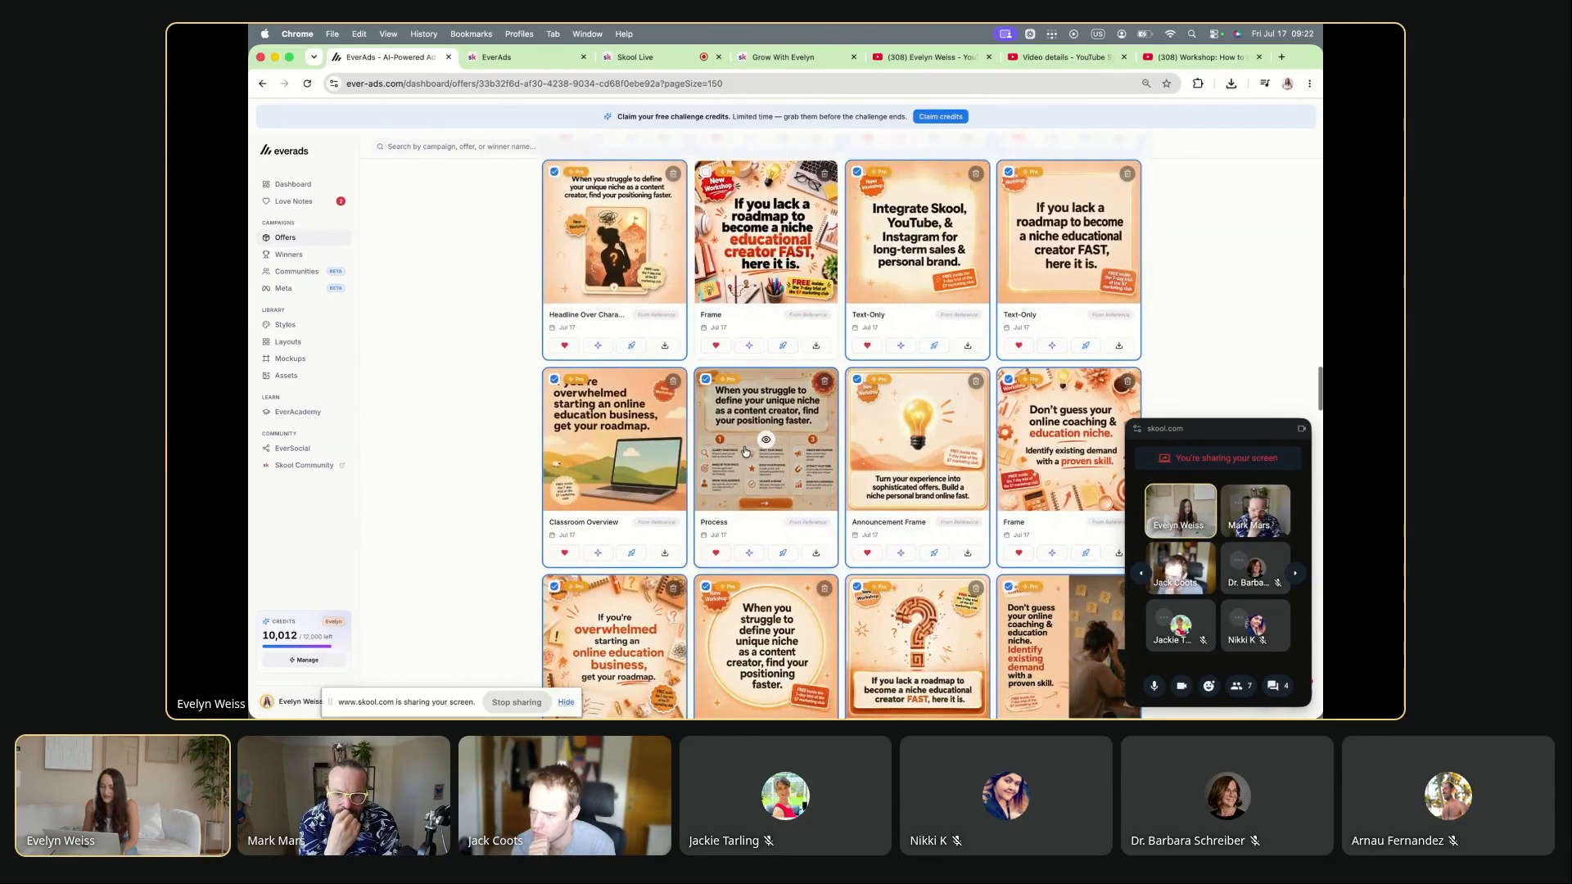
# Step: Preview the Process ads with the callouts "When you struggle to define your unique niche" and "Turn your experience into sophisticated offers", closing each preview
pyautogui.click(763, 441)
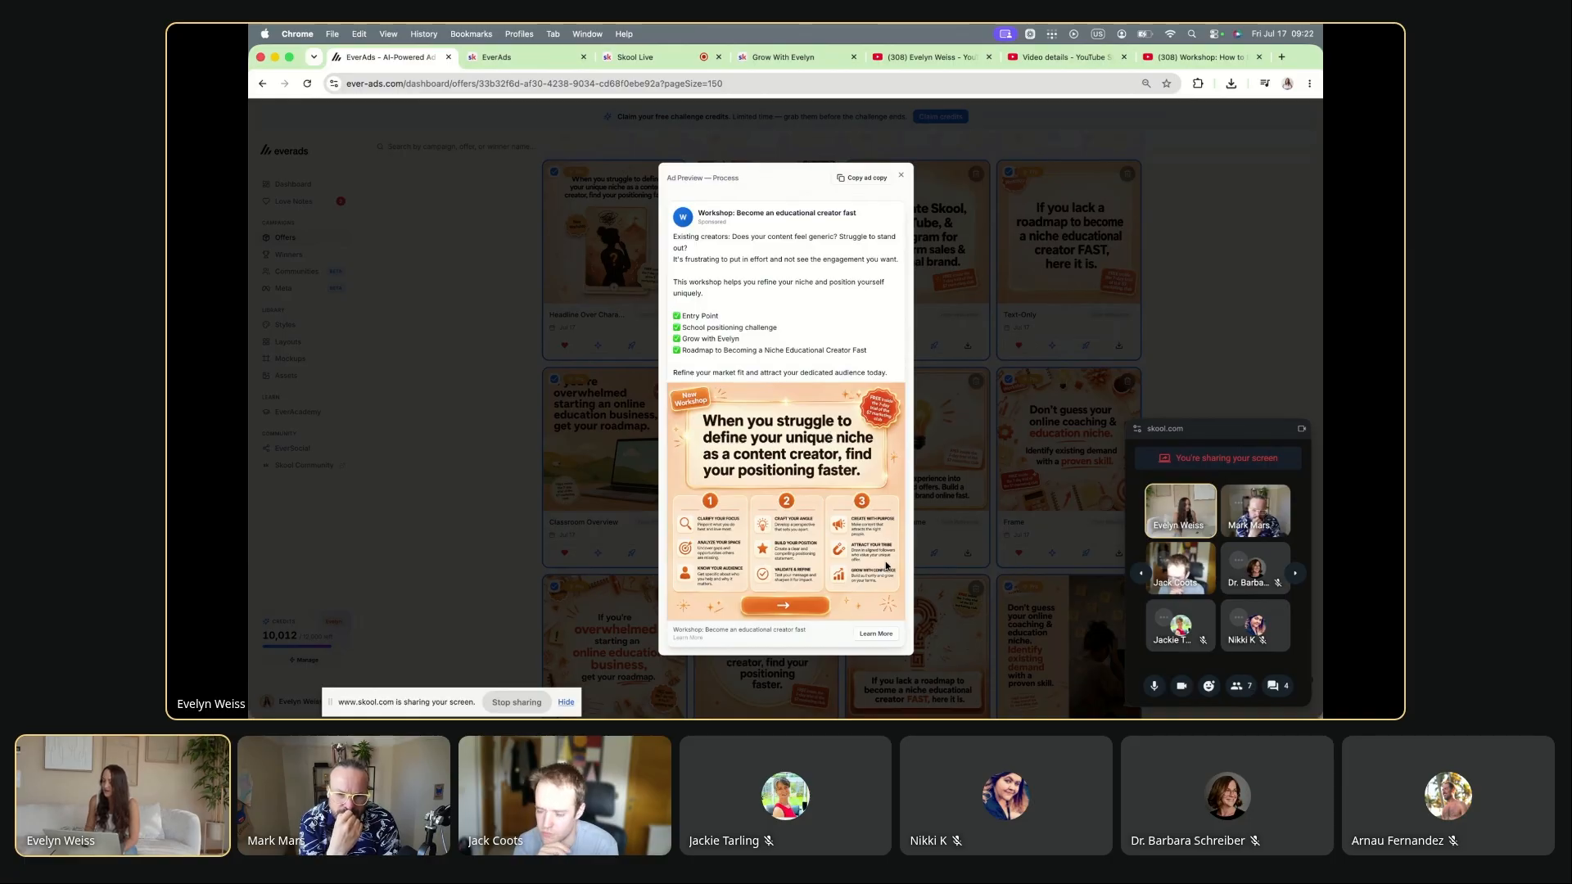
pyautogui.click(1069, 526)
pyautogui.scroll(-8, 821, 520)
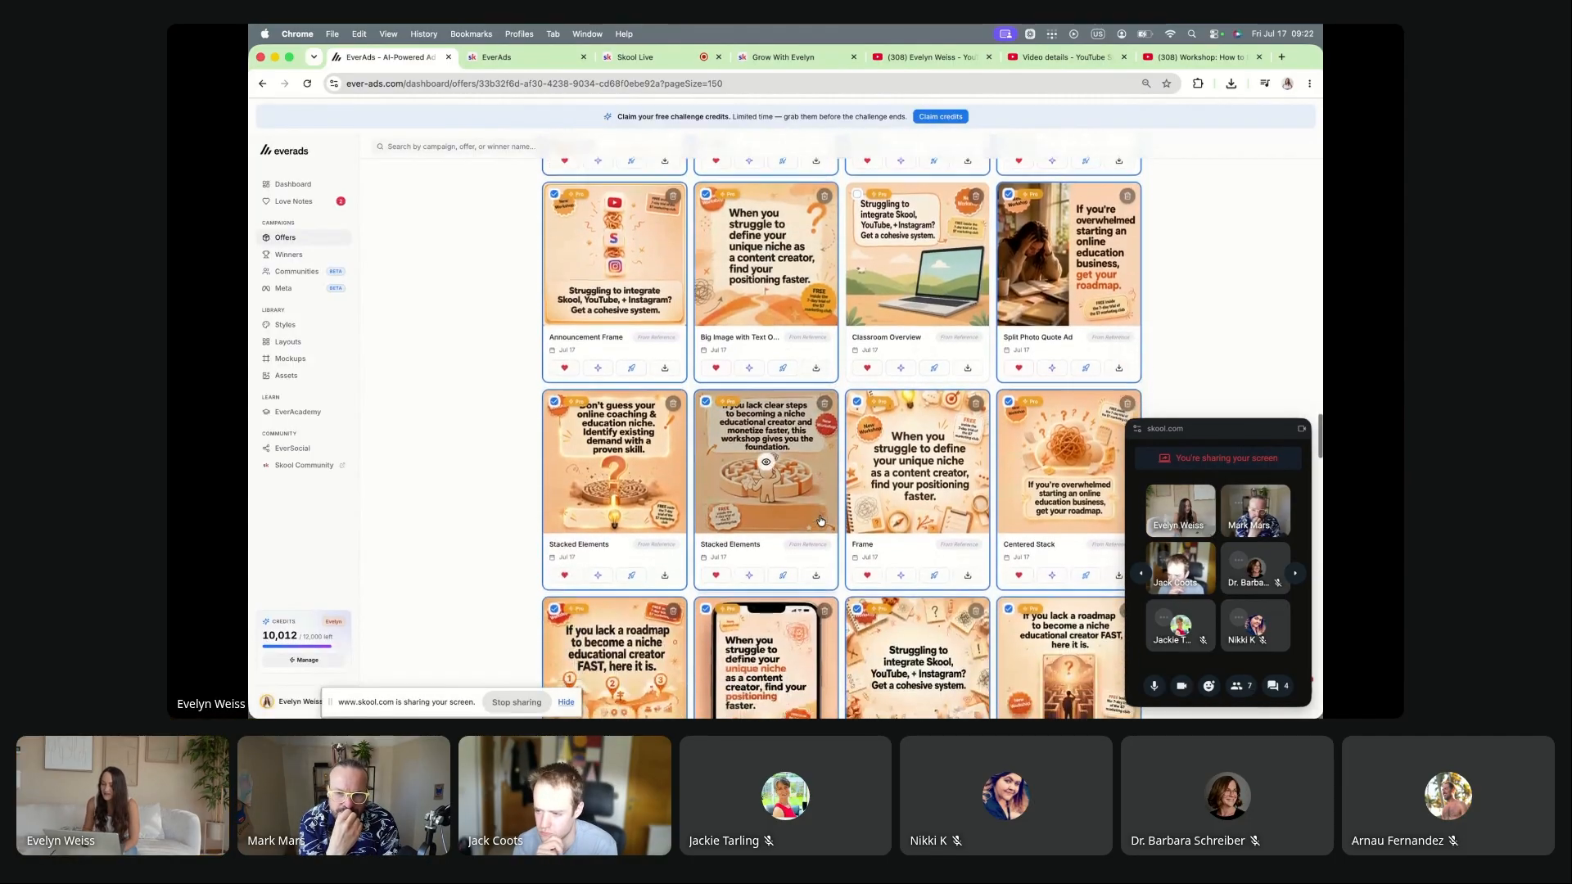
pyautogui.scroll(4, 820, 520)
pyautogui.click(948, 376)
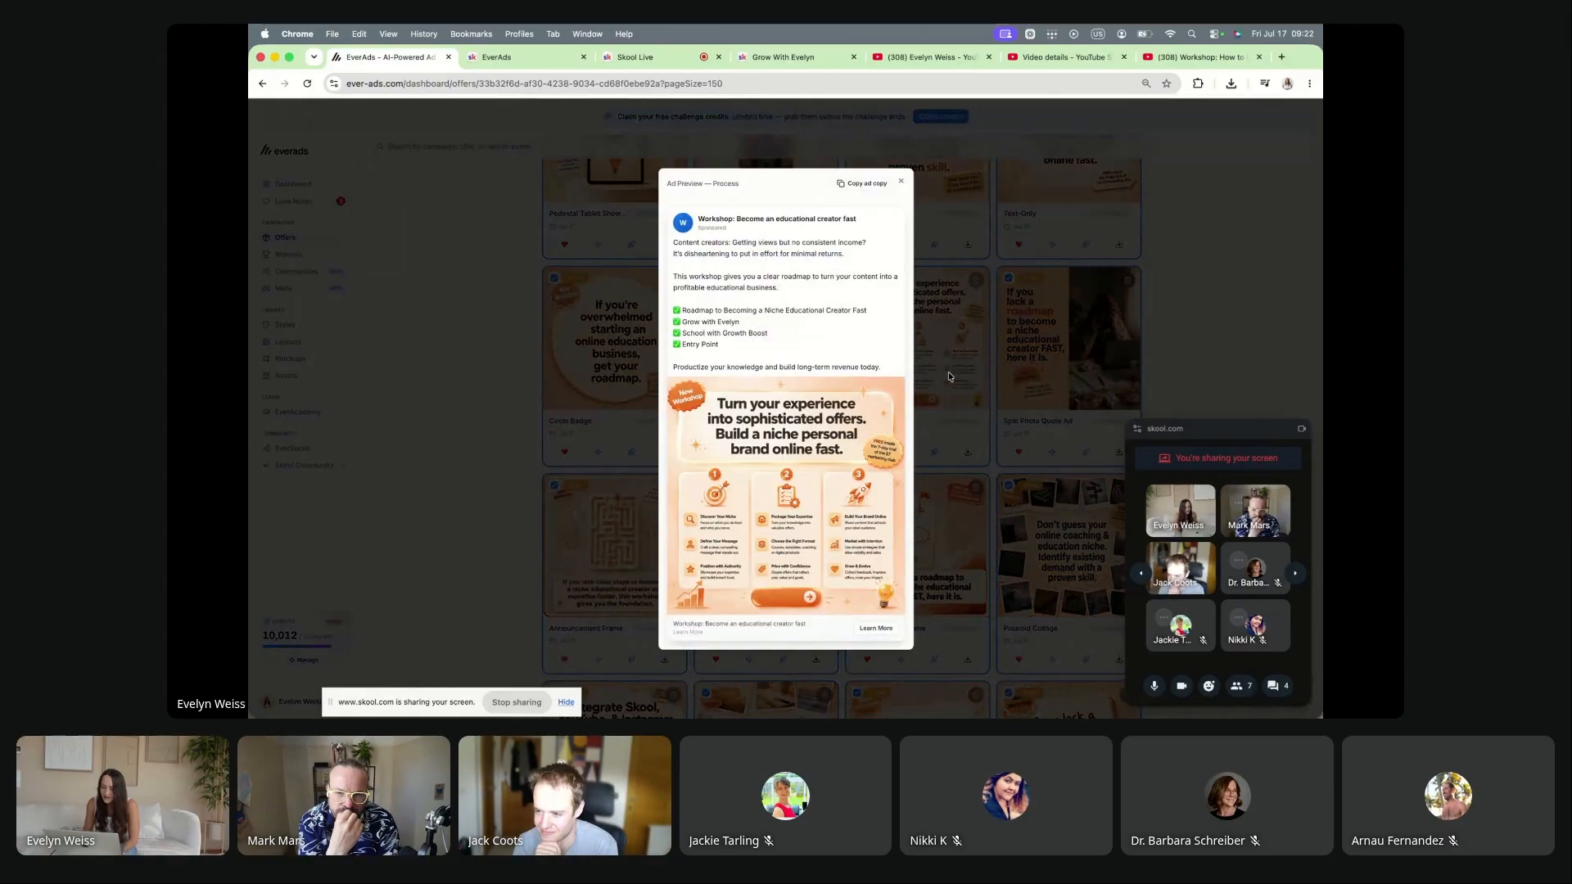
pyautogui.click(950, 375)
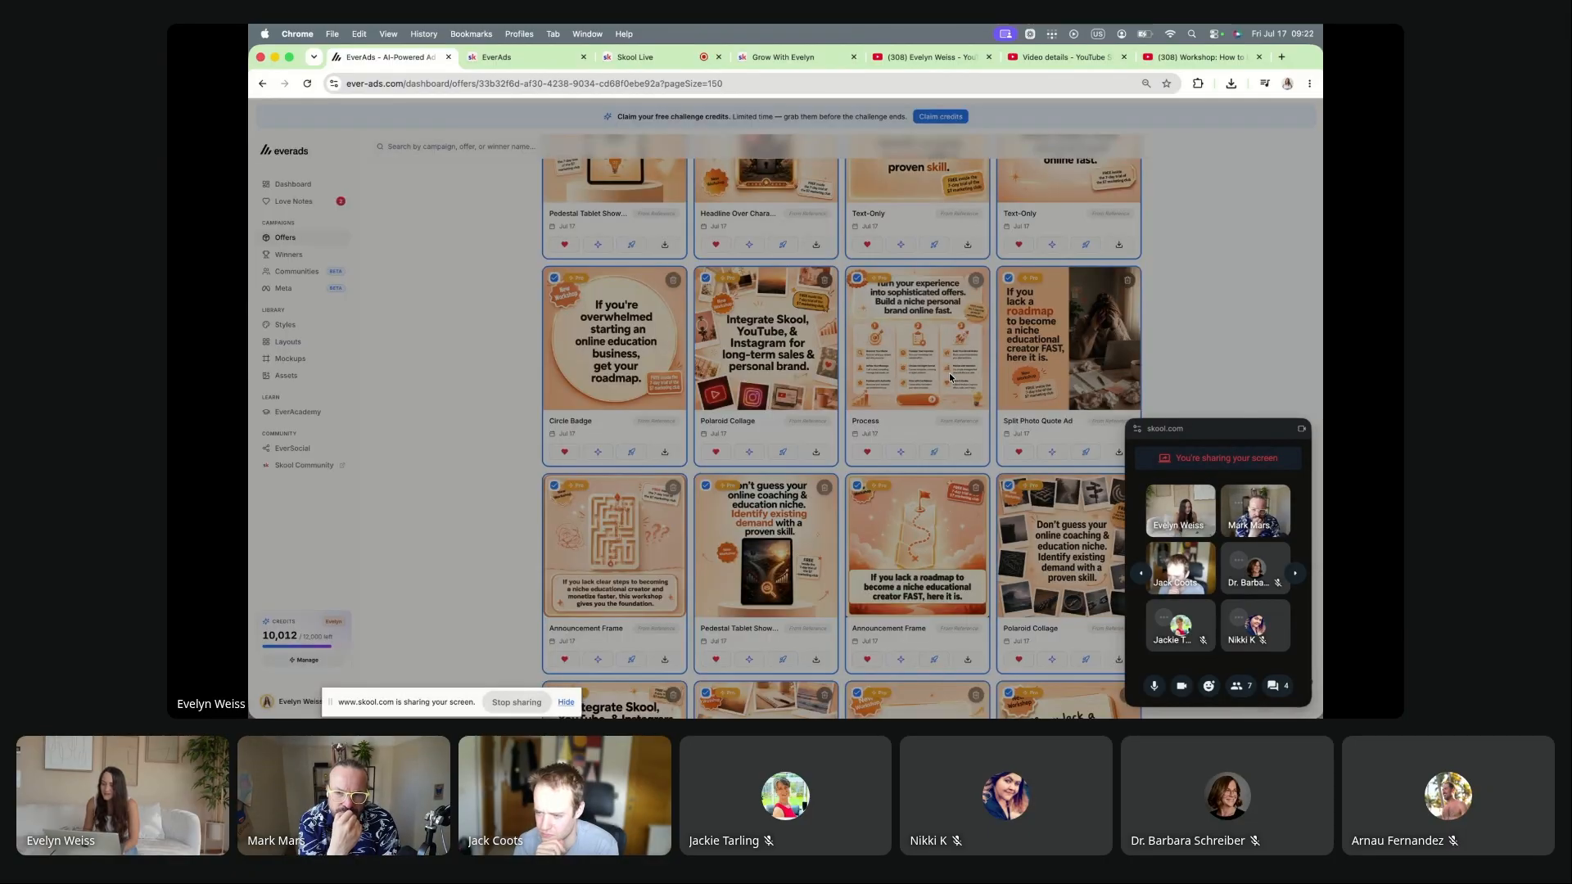
# Step: Deselect the Classroom Overview creative with the callout "If you lack a roadmap to become a niche educational creator FAST" and check the remaining creatives
pyautogui.scroll(-10, 950, 376)
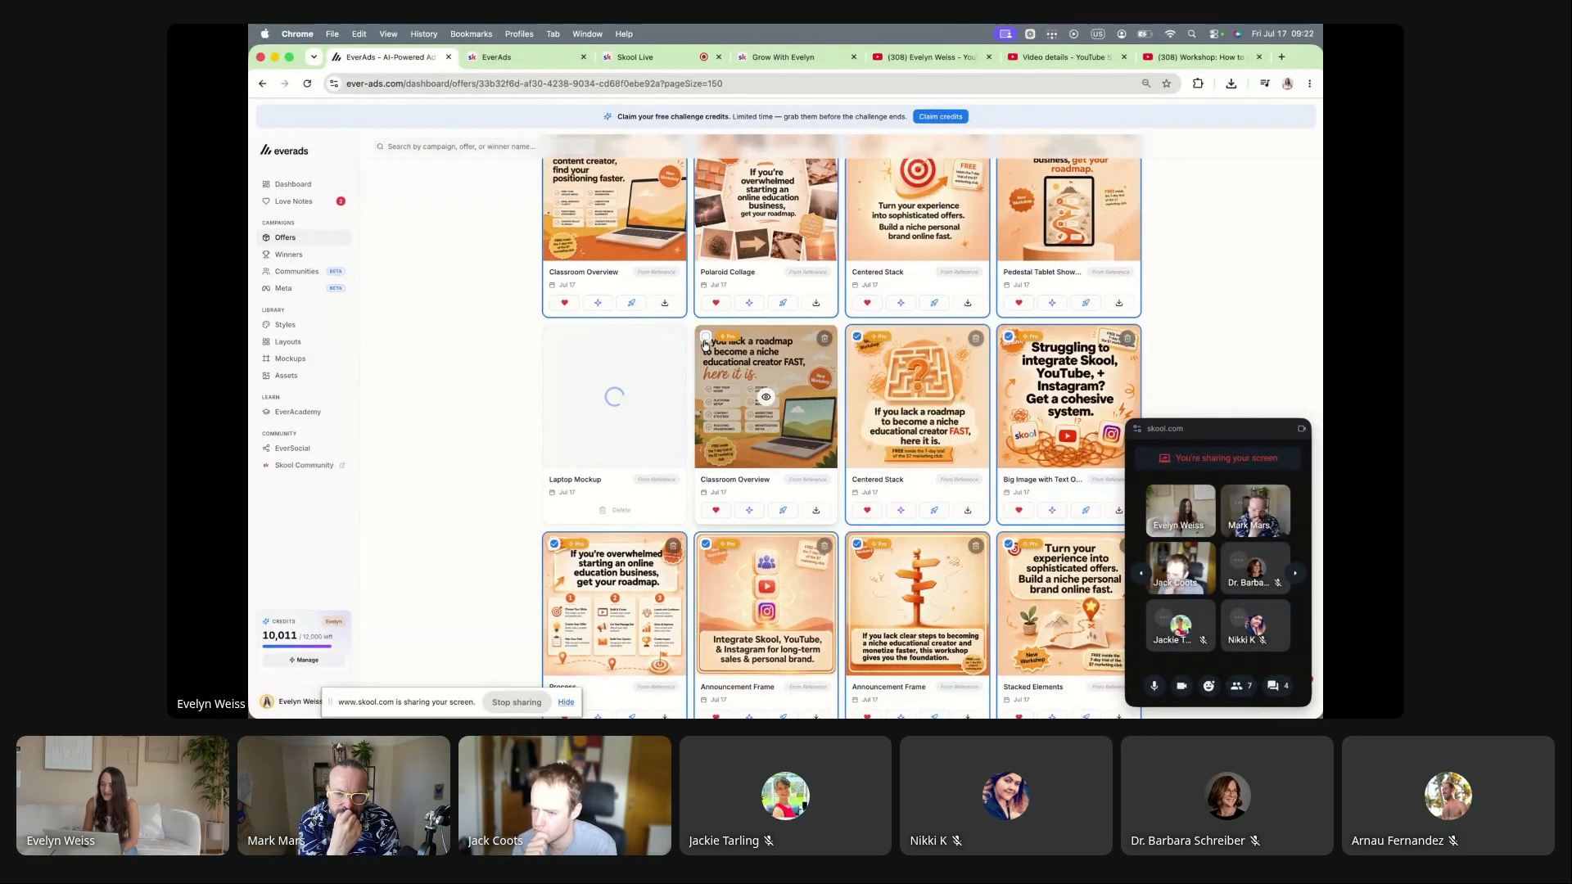
pyautogui.click(704, 345)
pyautogui.scroll(-6, 856, 479)
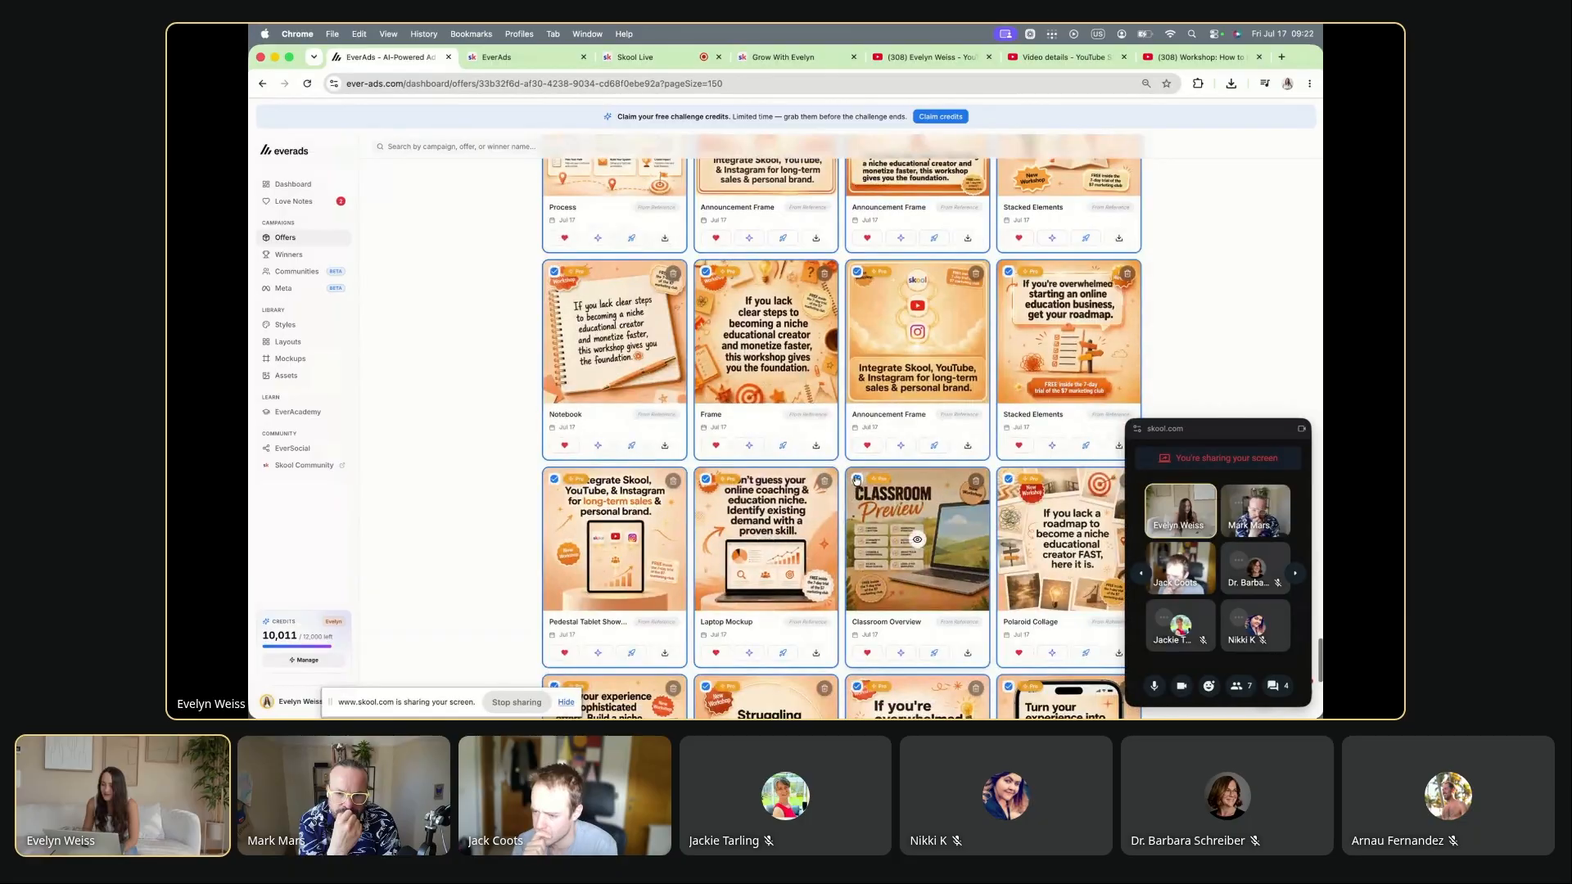
pyautogui.scroll(-5, 857, 479)
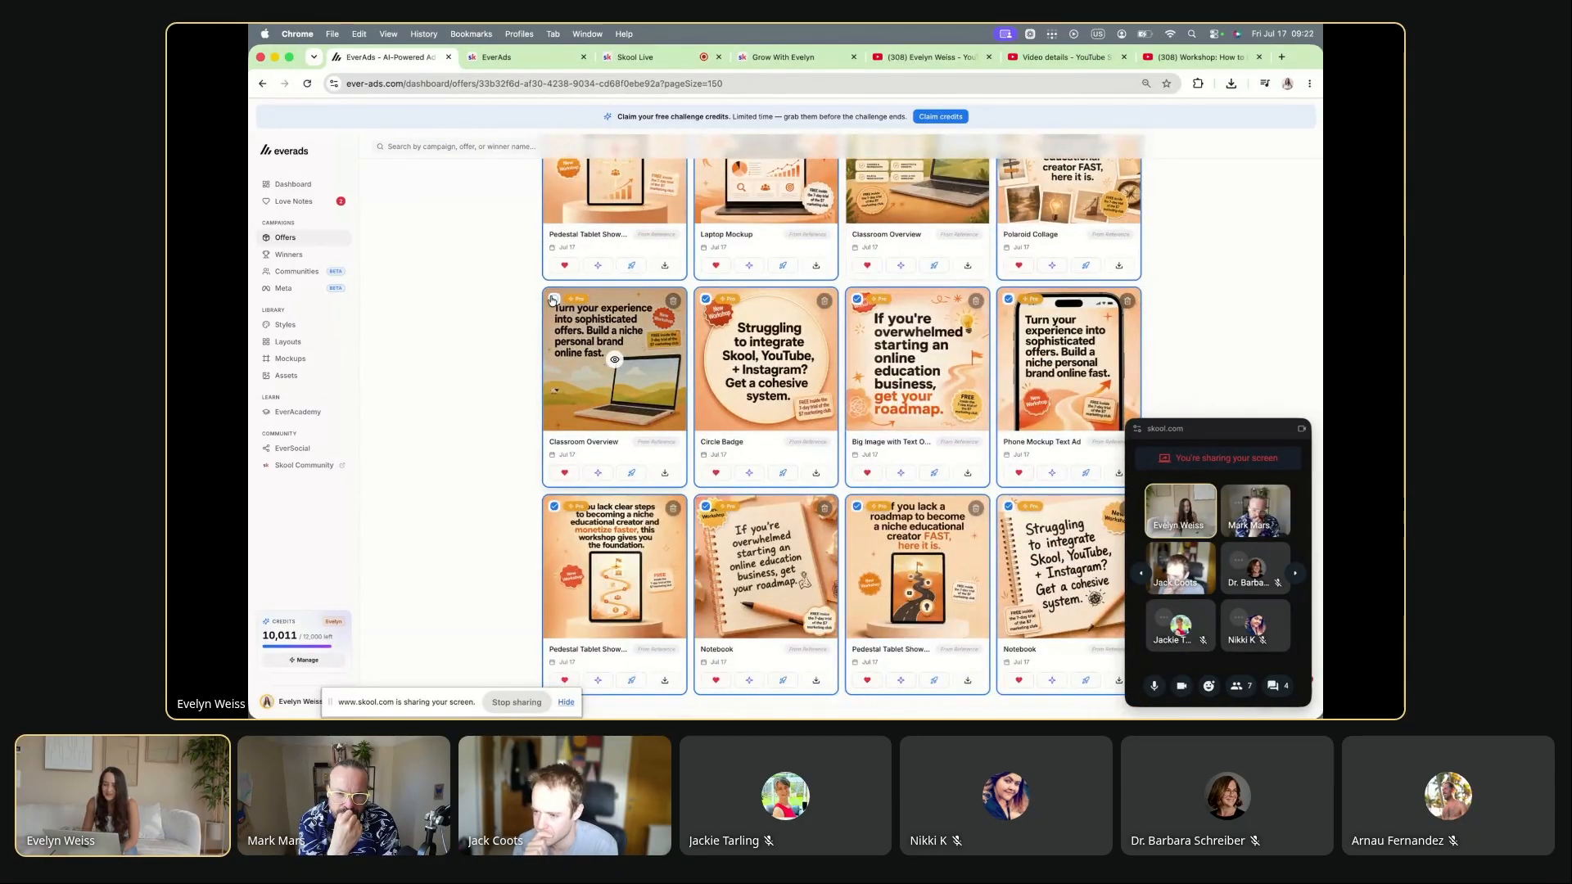
pyautogui.scroll(-1, 626, 403)
# Step: Start a Meta campaign from the selected creatives with the Paid community template and choose "Validating - test whether my offer converts"
pyautogui.scroll(20, 763, 387)
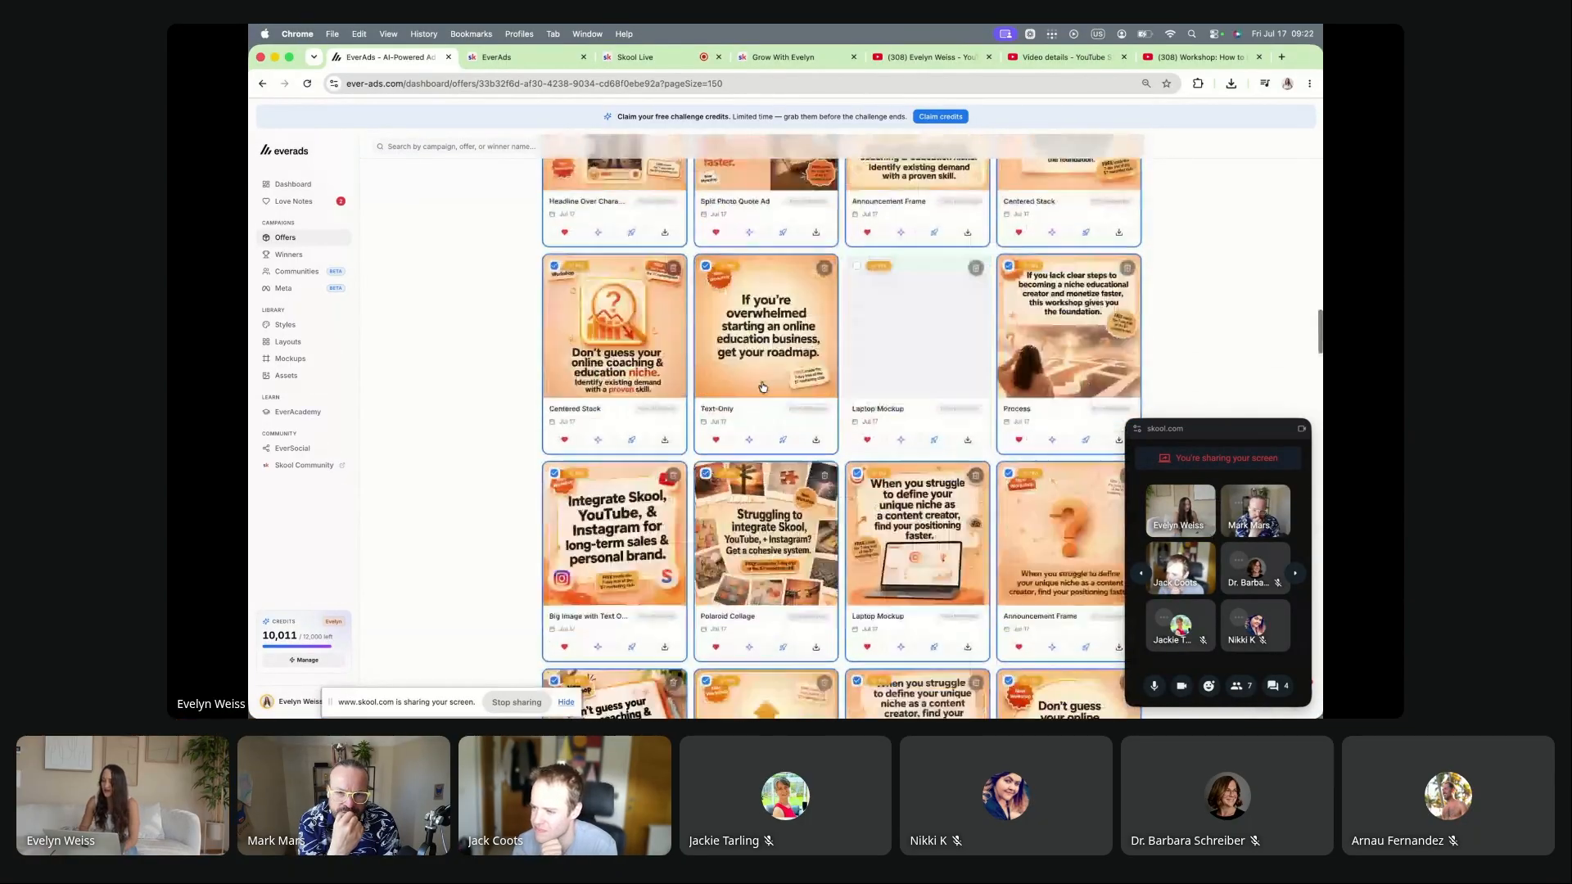
pyautogui.scroll(15, 763, 387)
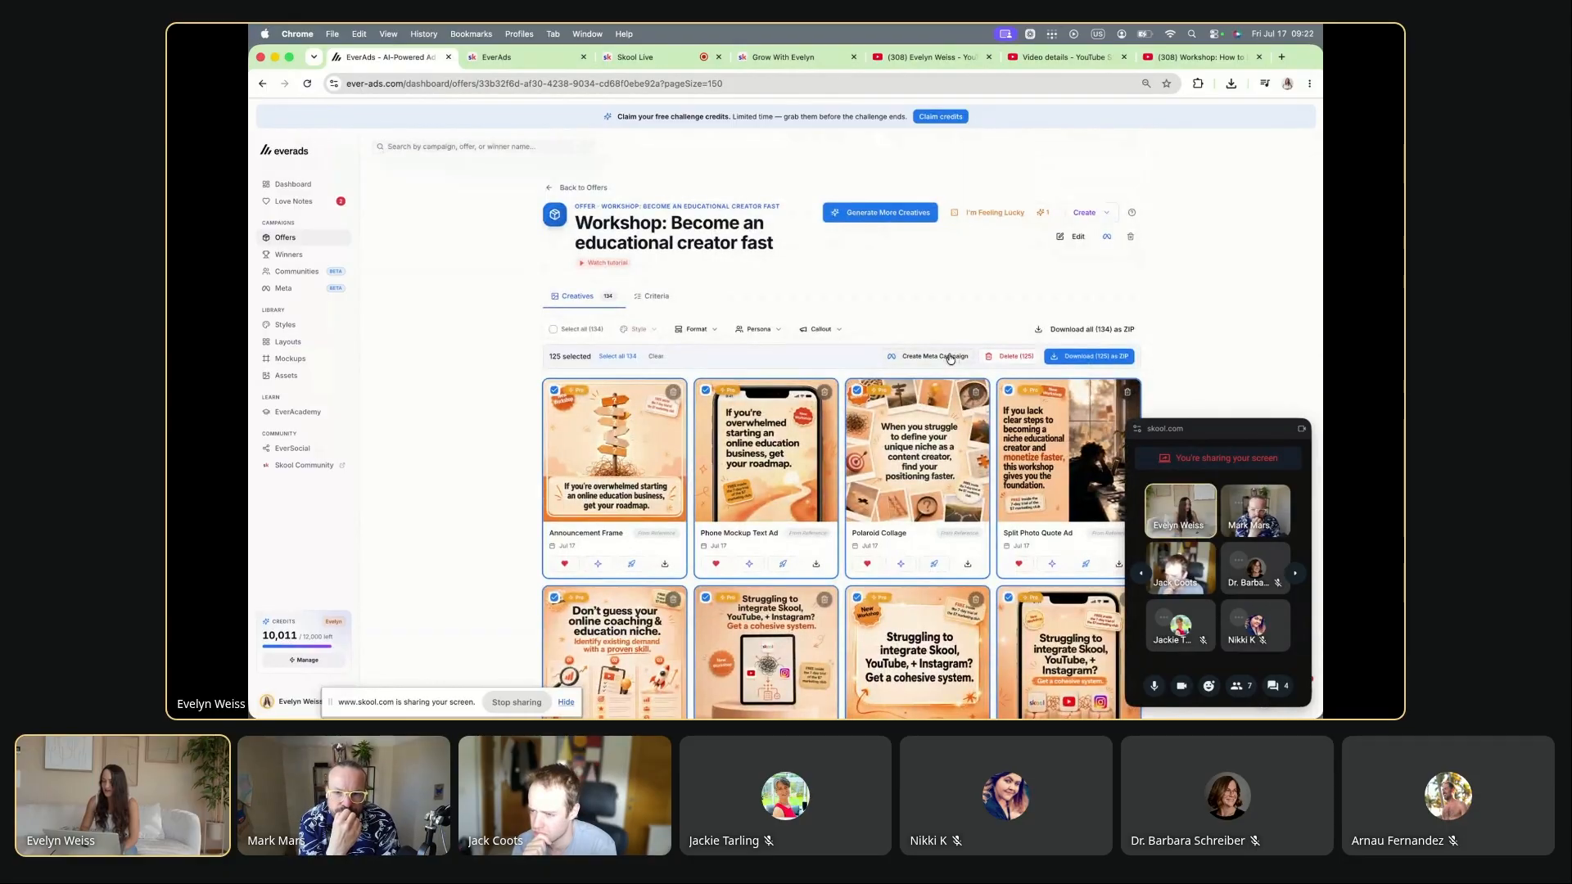
pyautogui.click(950, 358)
pyautogui.click(664, 403)
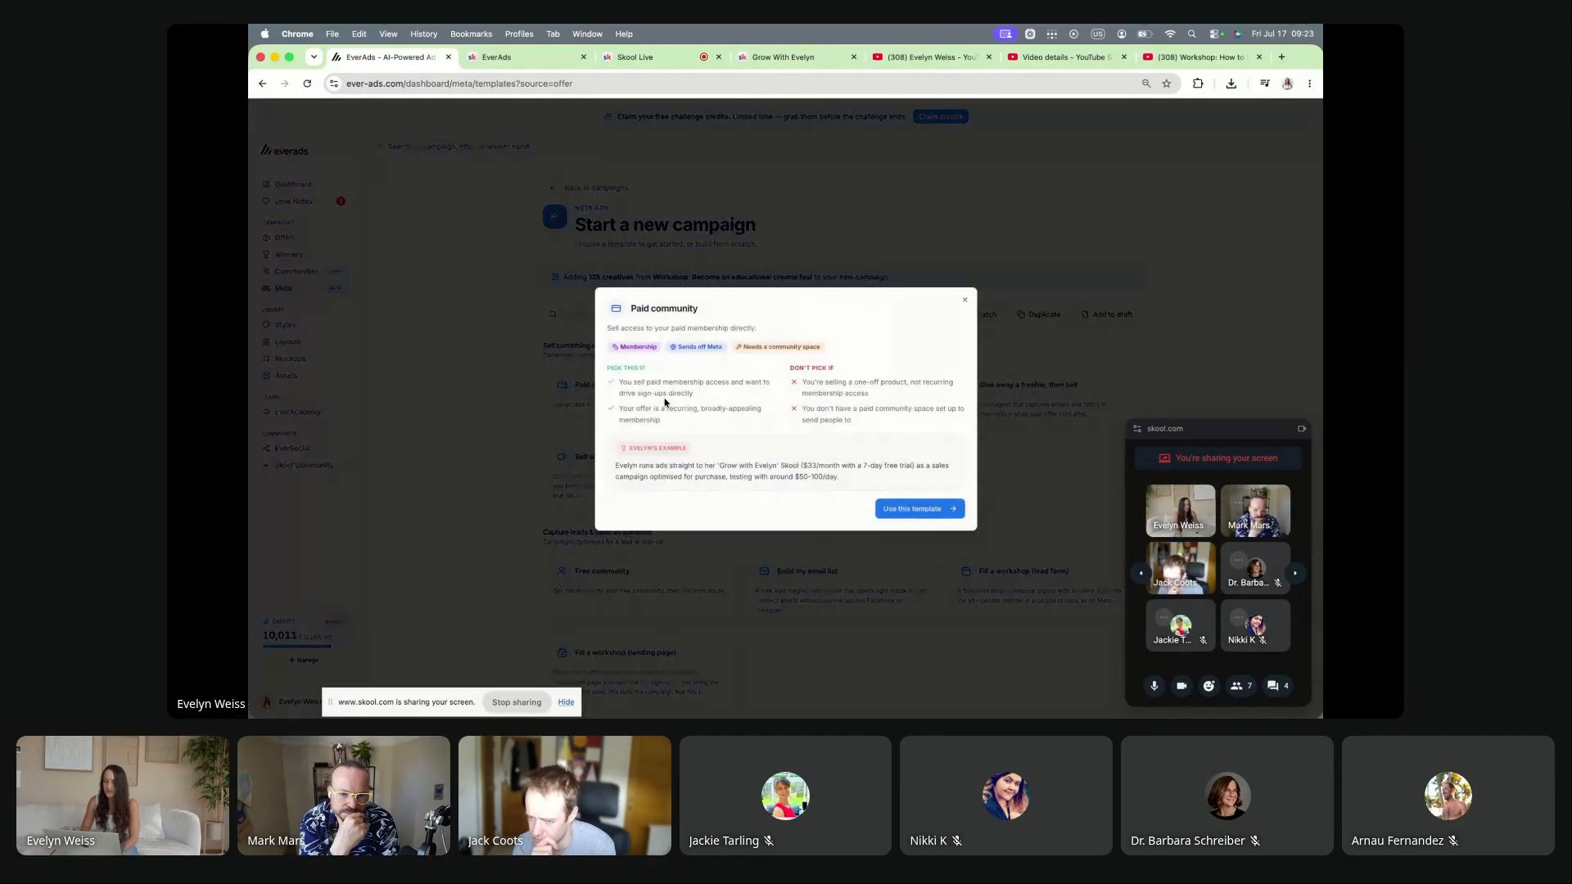
pyautogui.click(919, 515)
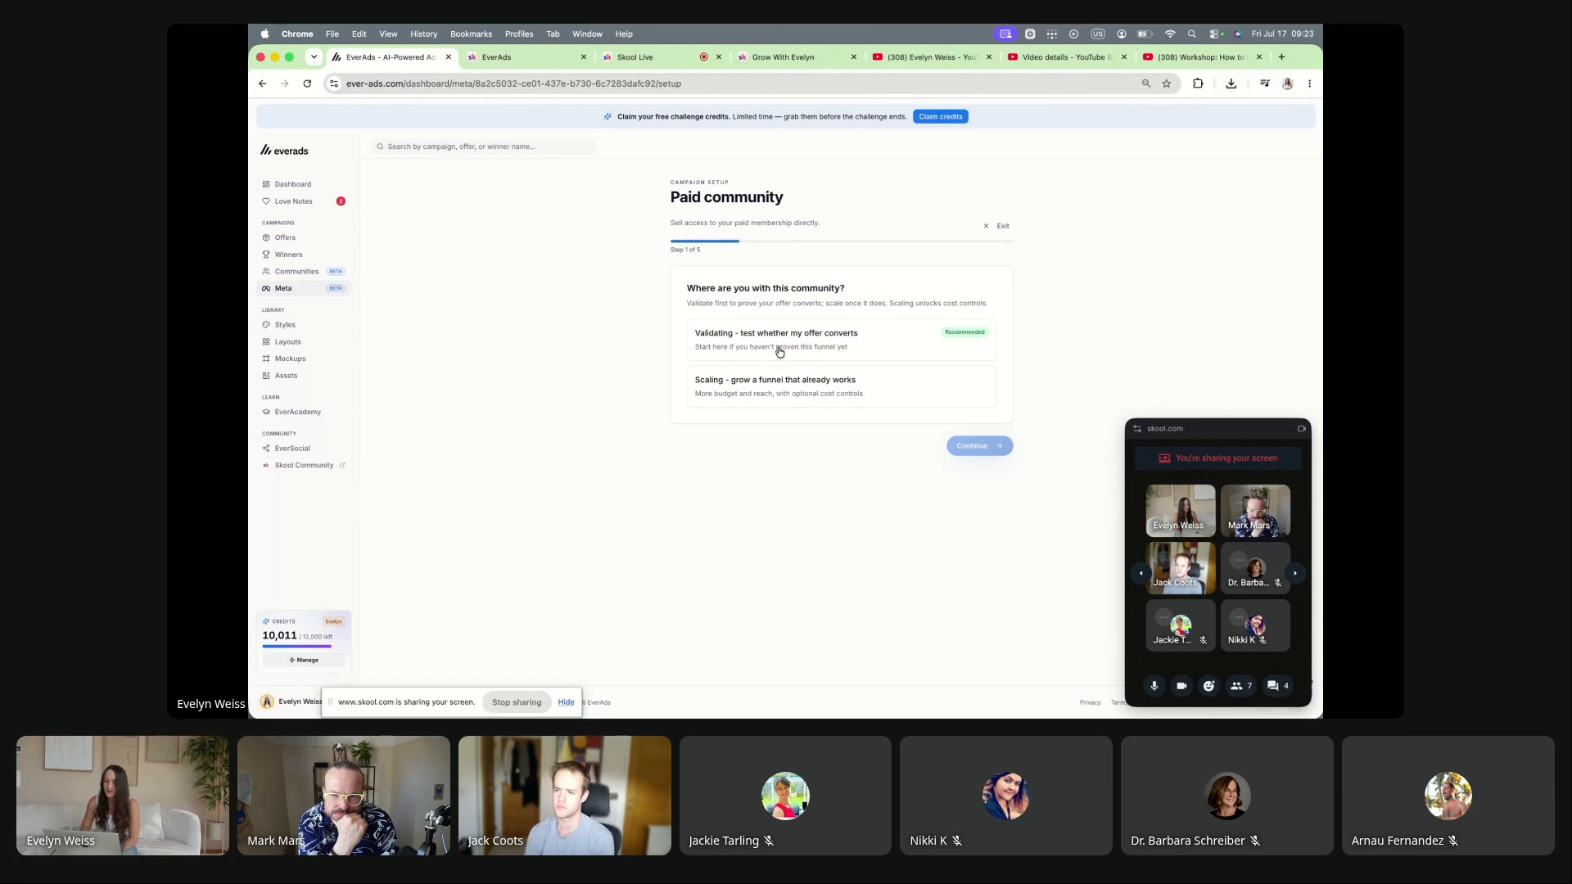
pyautogui.click(780, 352)
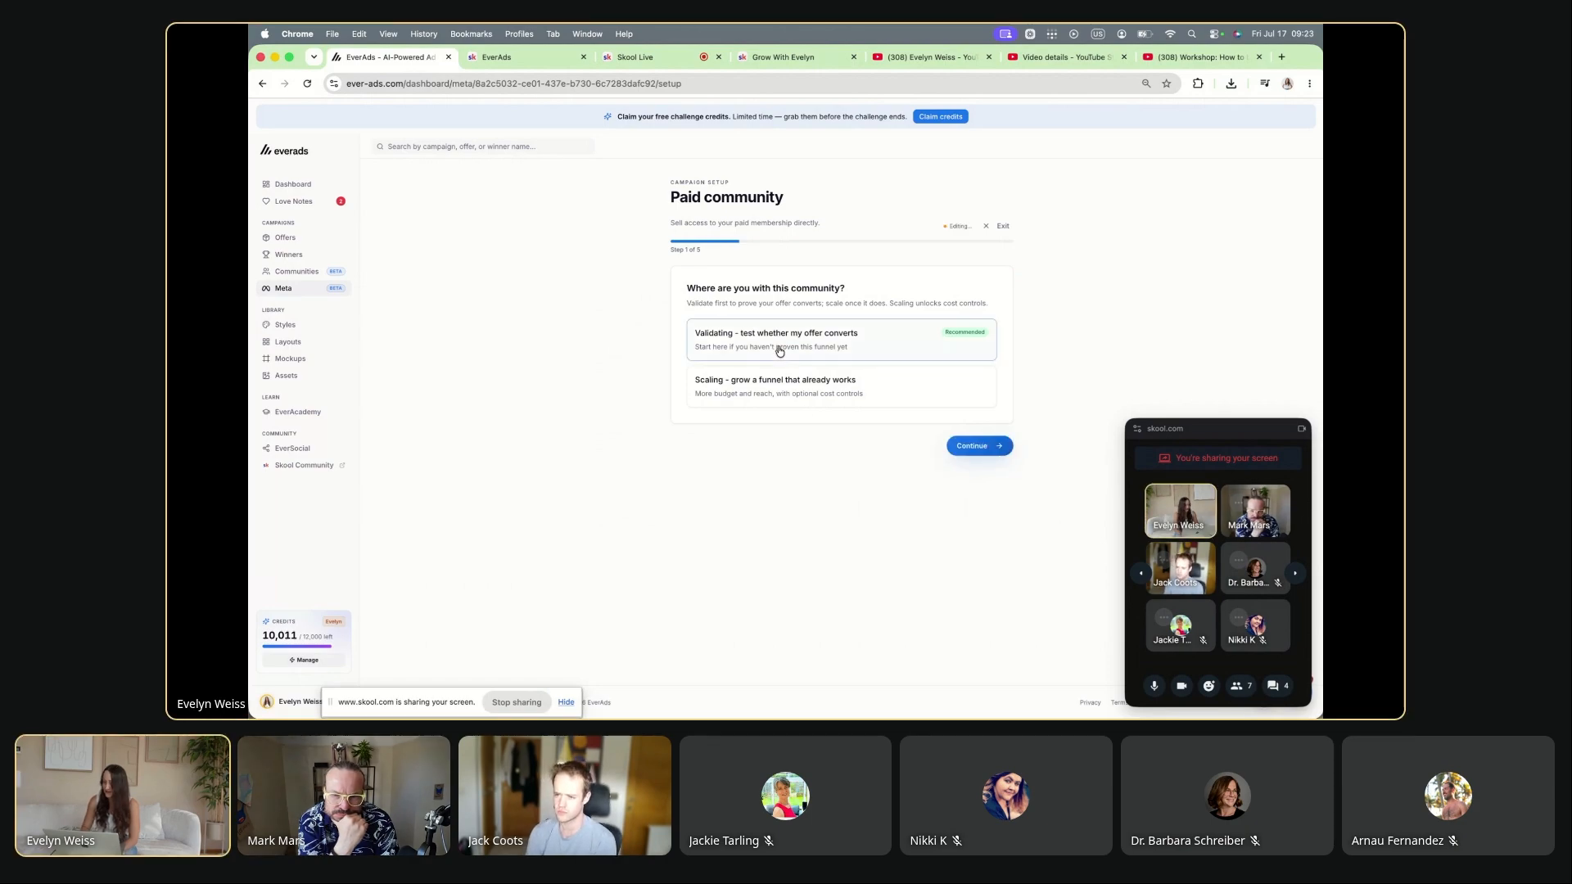
pyautogui.click(987, 449)
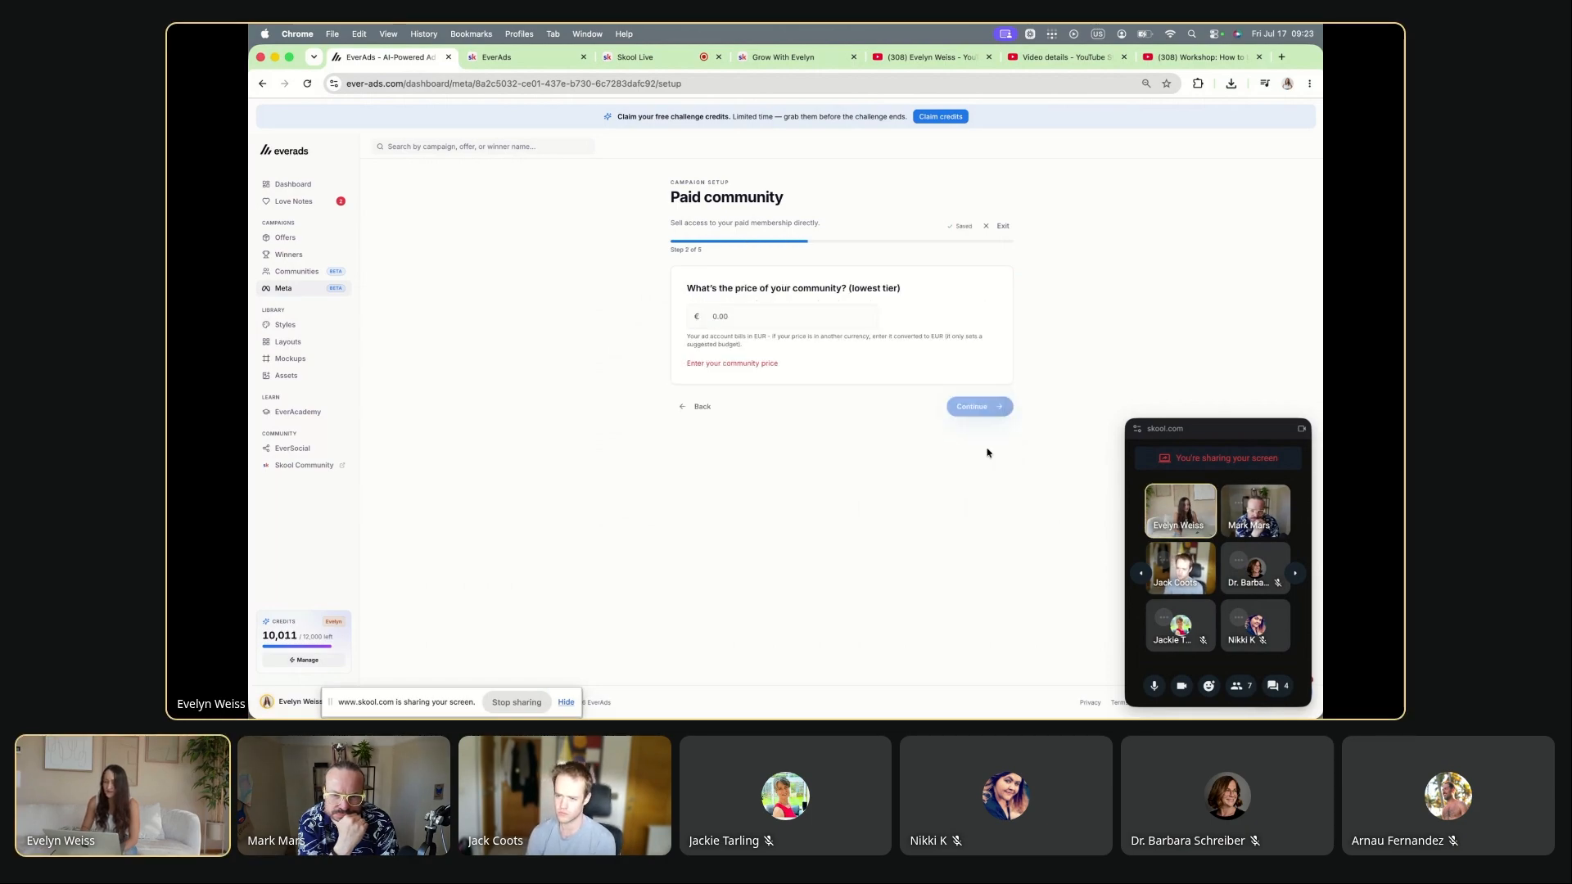
# Step: Set the community's lowest-tier price to €7 and target the Tier-1 (25 strong markets) option
pyautogui.click(714, 319)
pyautogui.write('7')
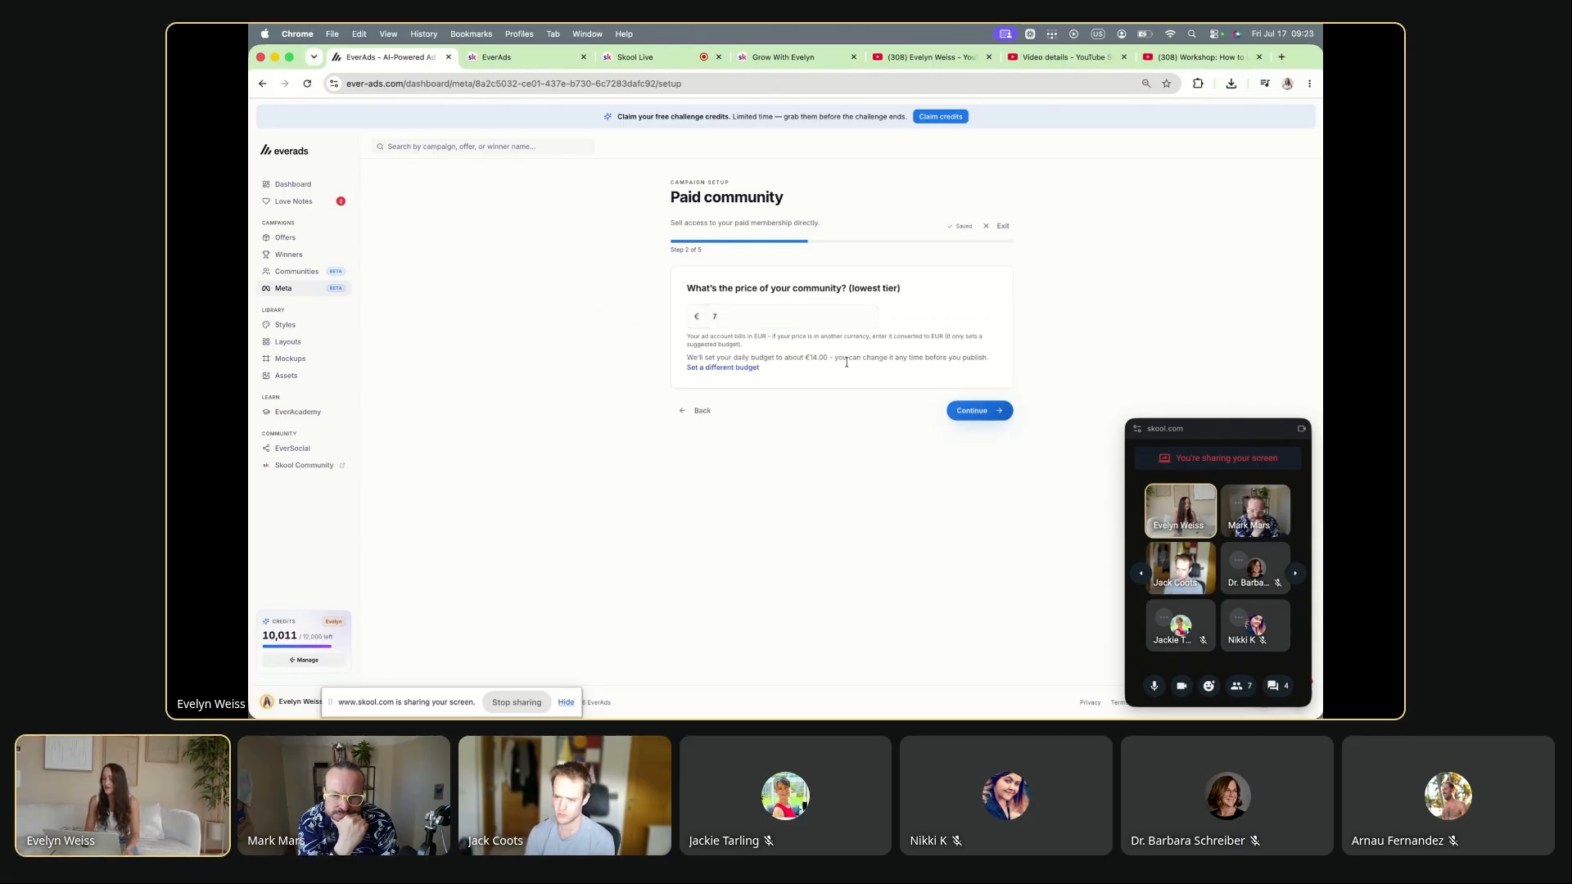
pyautogui.click(977, 411)
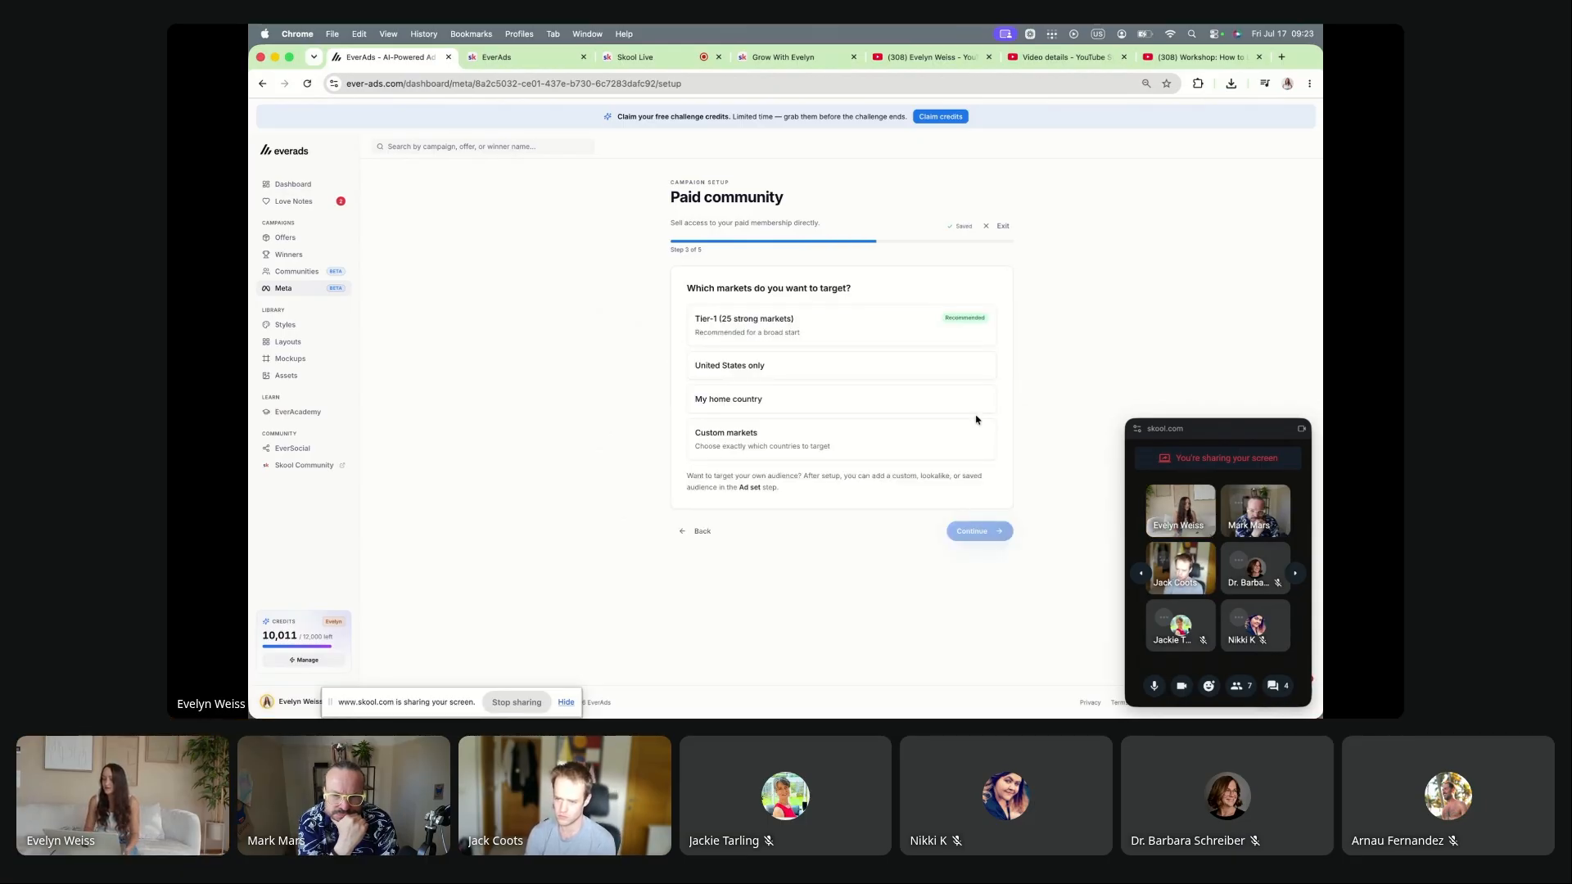
pyautogui.click(765, 325)
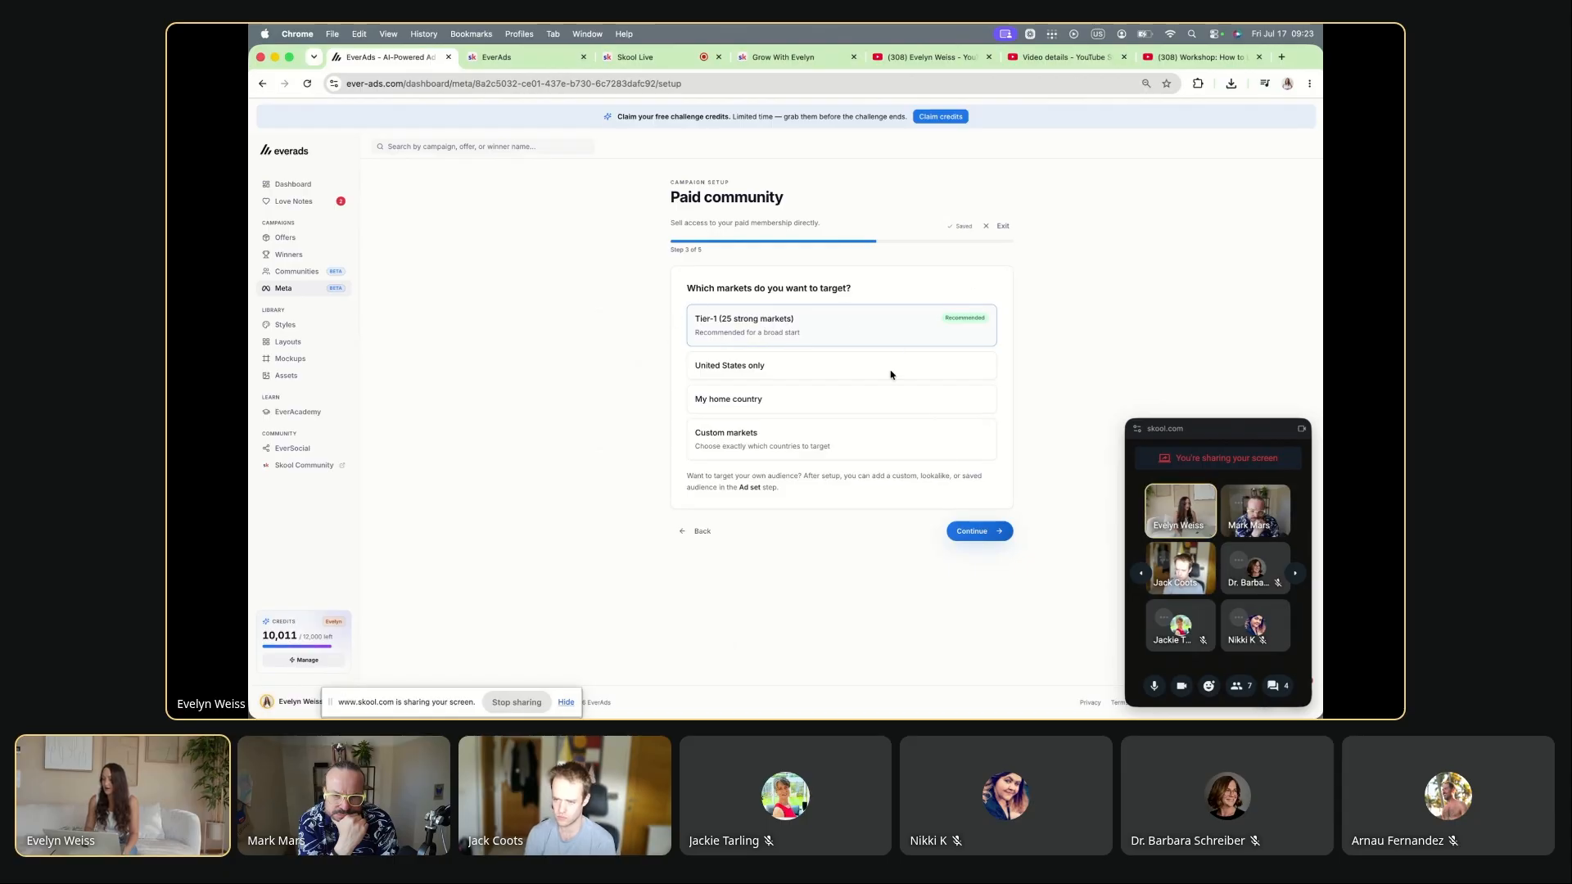
pyautogui.click(980, 532)
# Step: Switch to the Grow With Evelyn community on Skool, open its About page and copy the page's URL
pyautogui.click(783, 57)
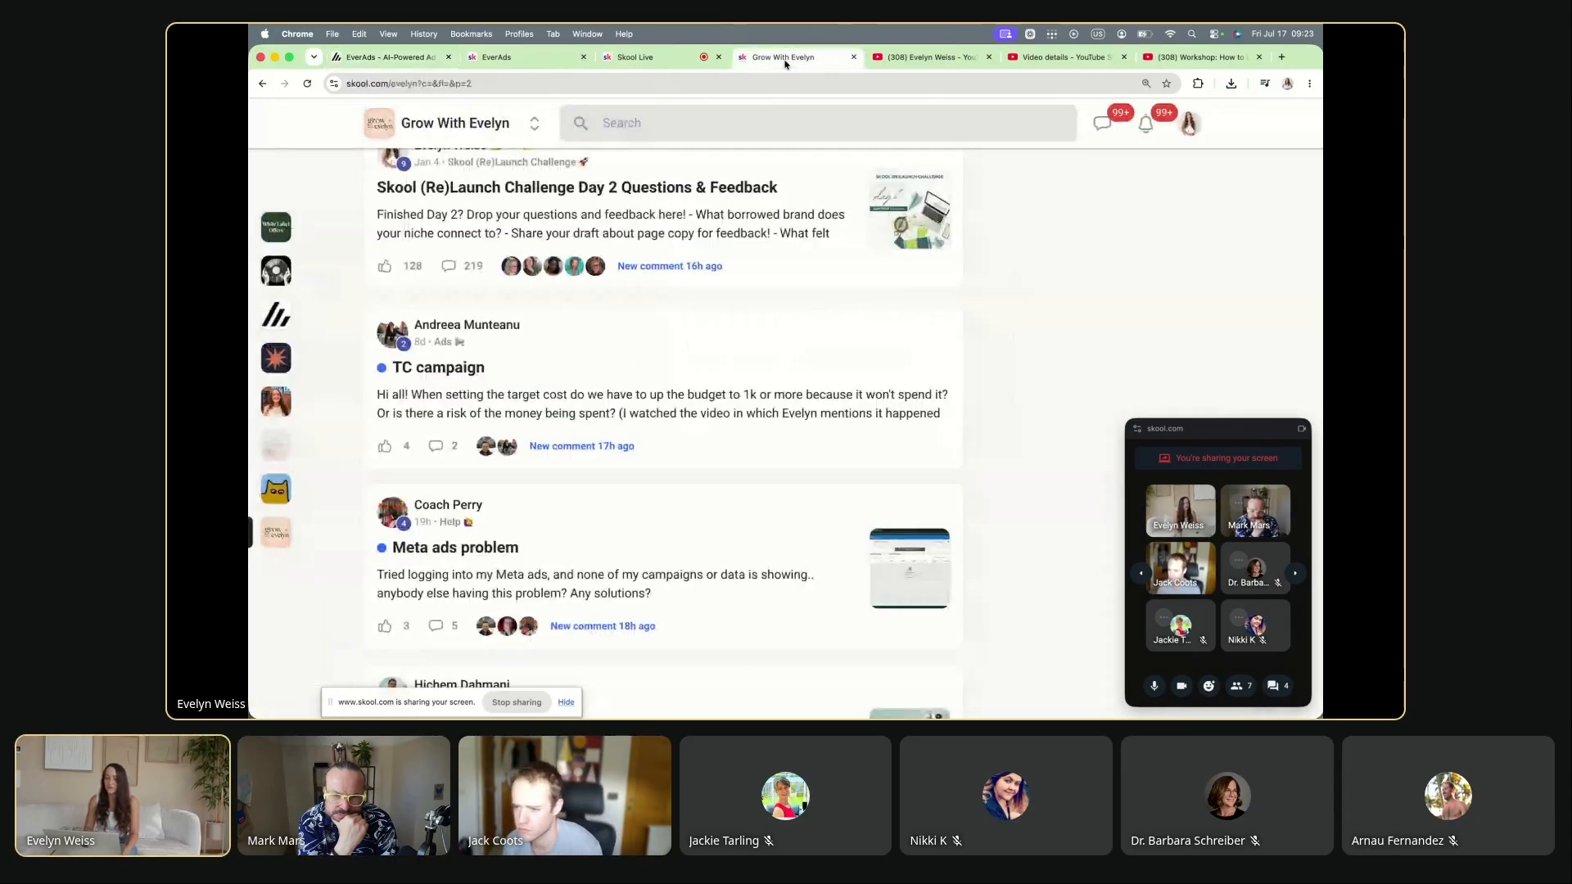
pyautogui.scroll(15, 677, 334)
pyautogui.click(858, 163)
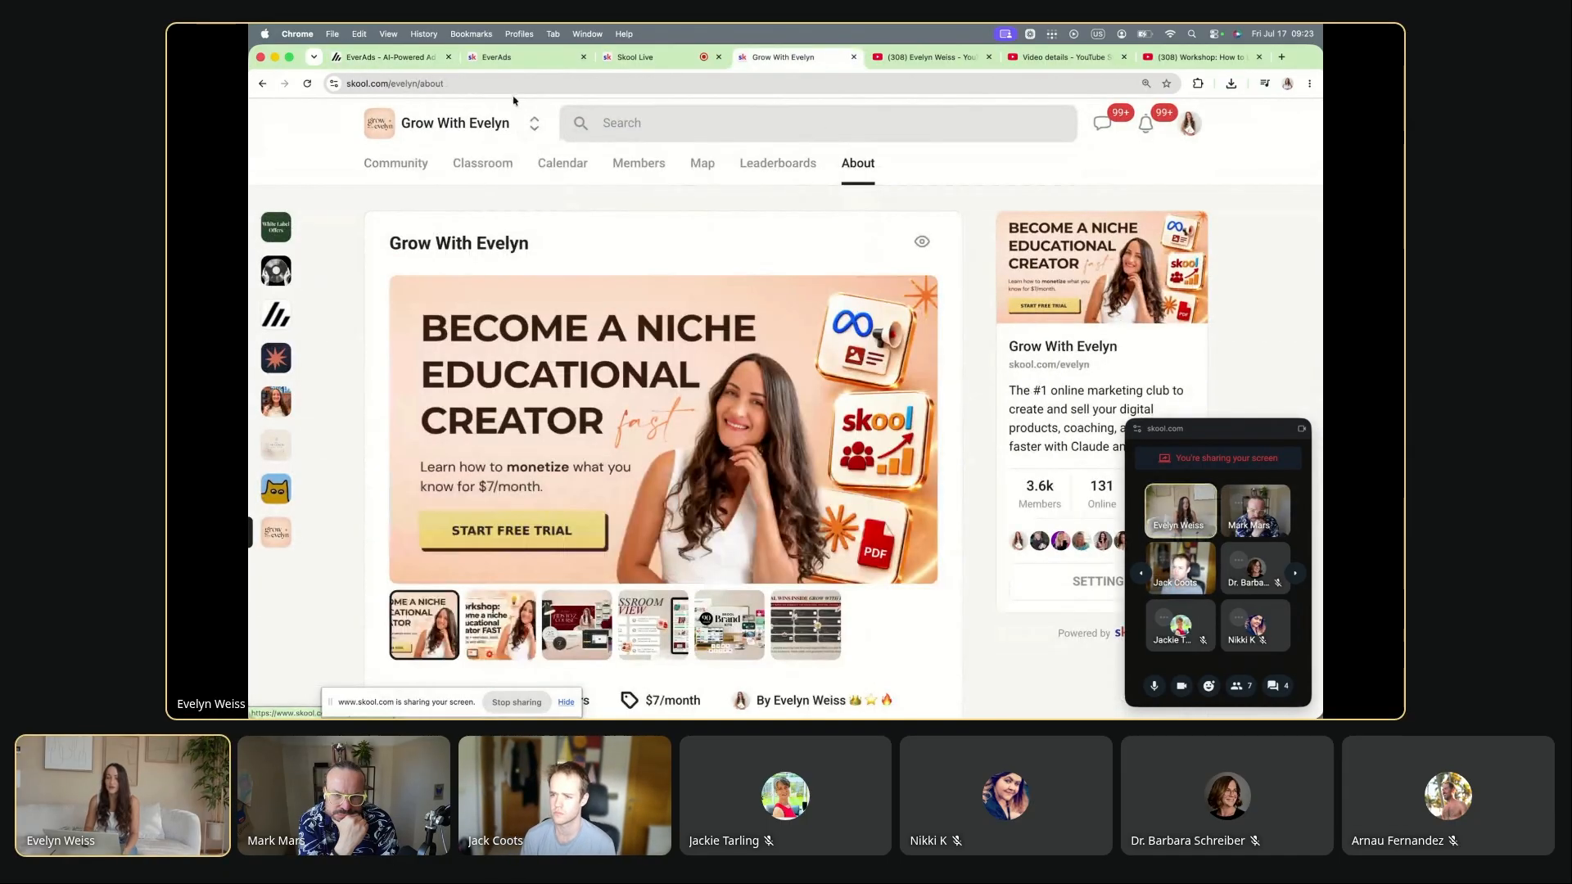
pyautogui.click(492, 89)
pyautogui.press('super+c')
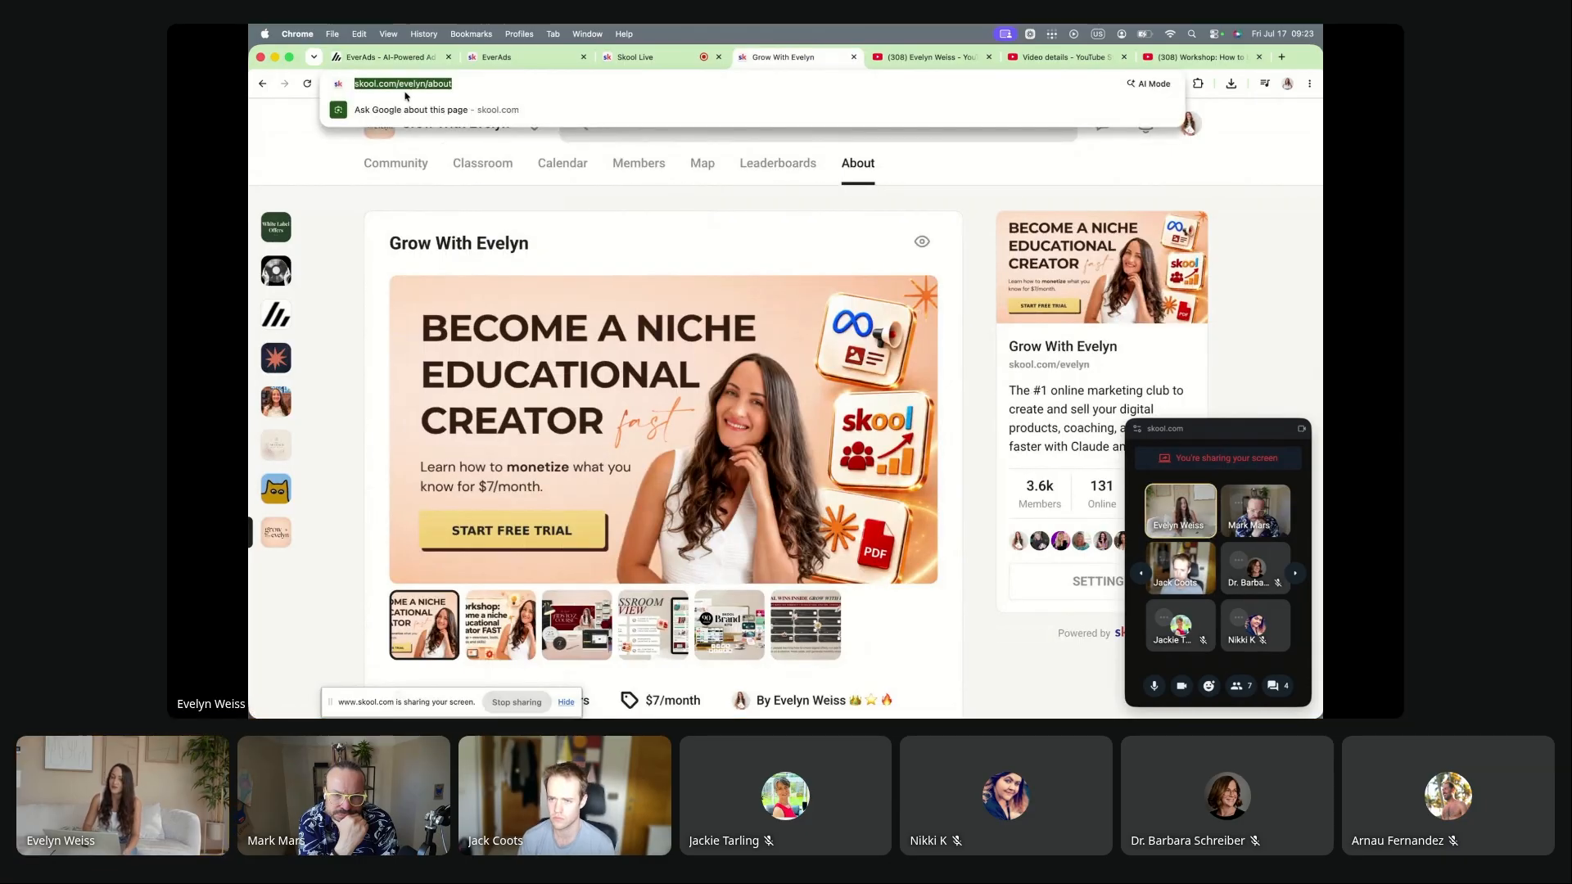
pyautogui.click(384, 55)
pyautogui.click(709, 352)
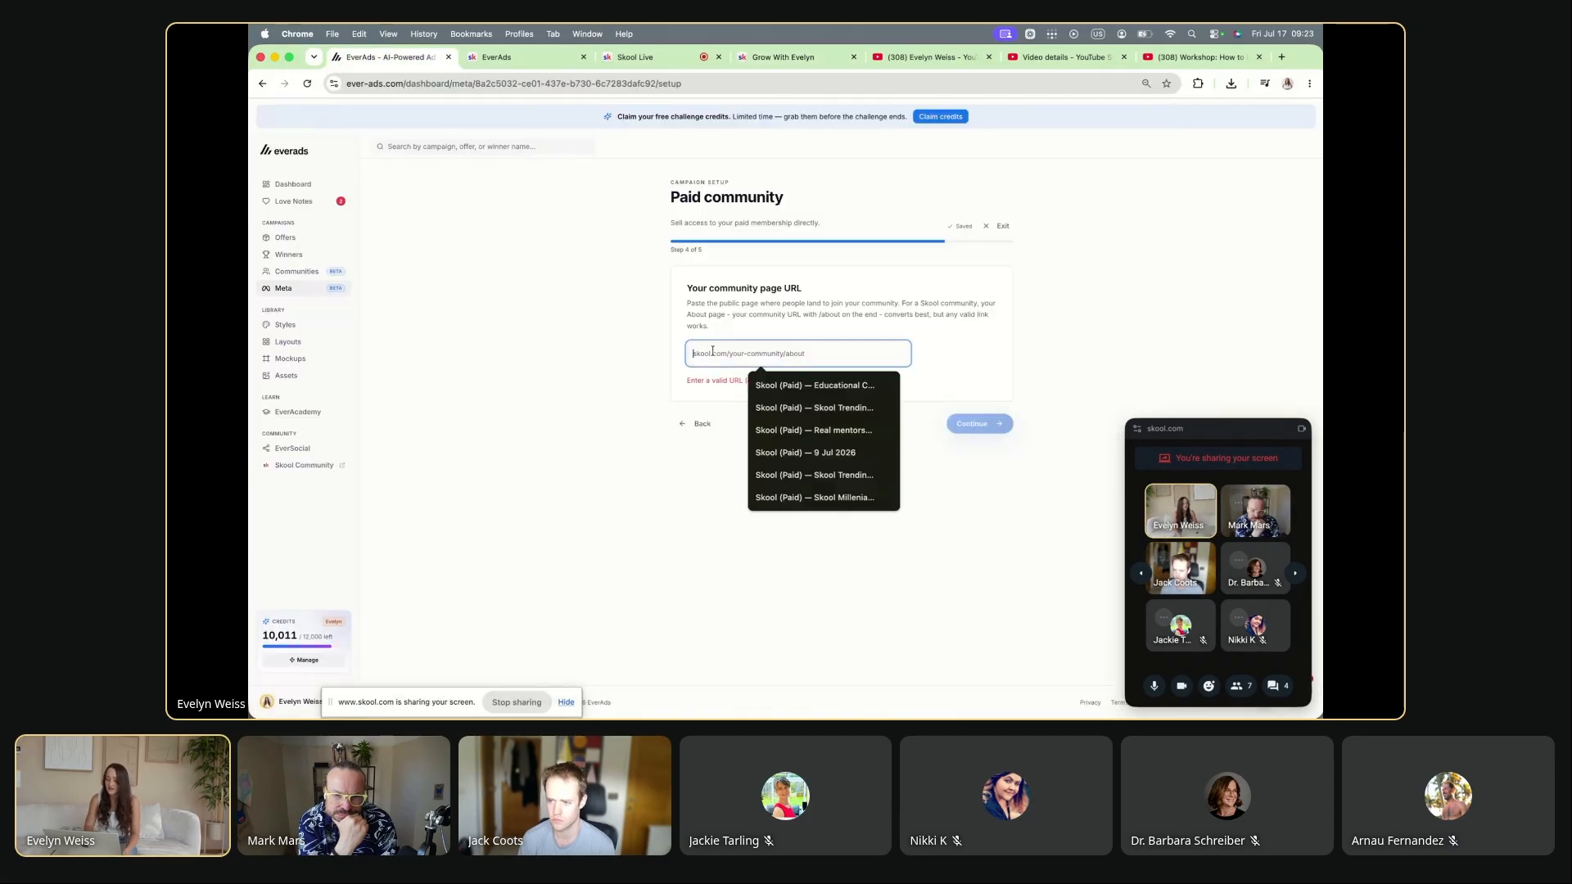
pyautogui.press('super+v')
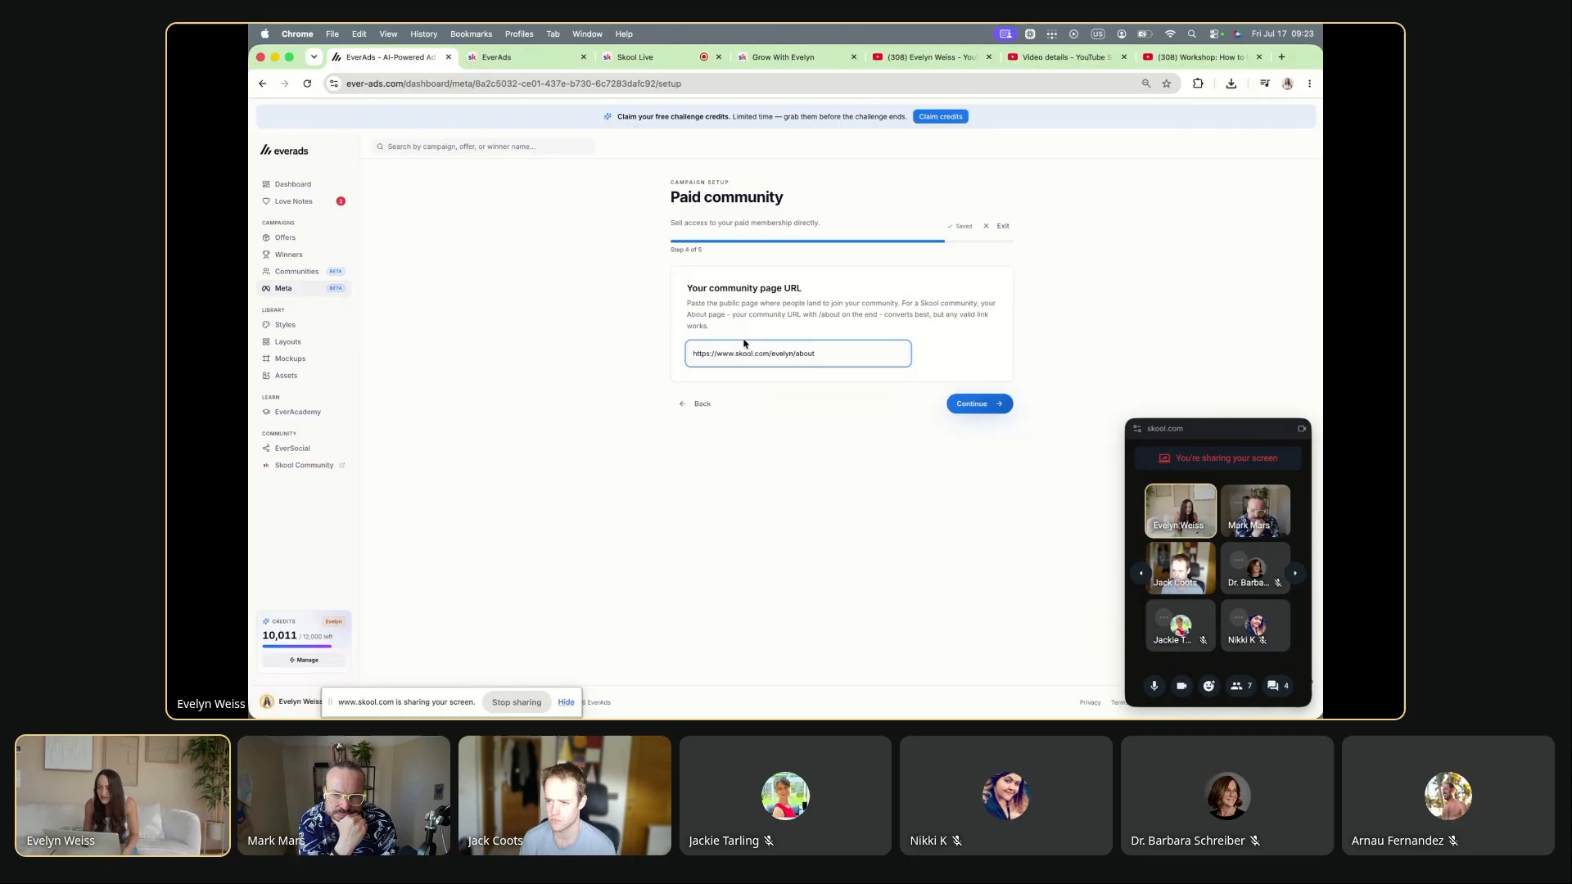
pyautogui.click(974, 402)
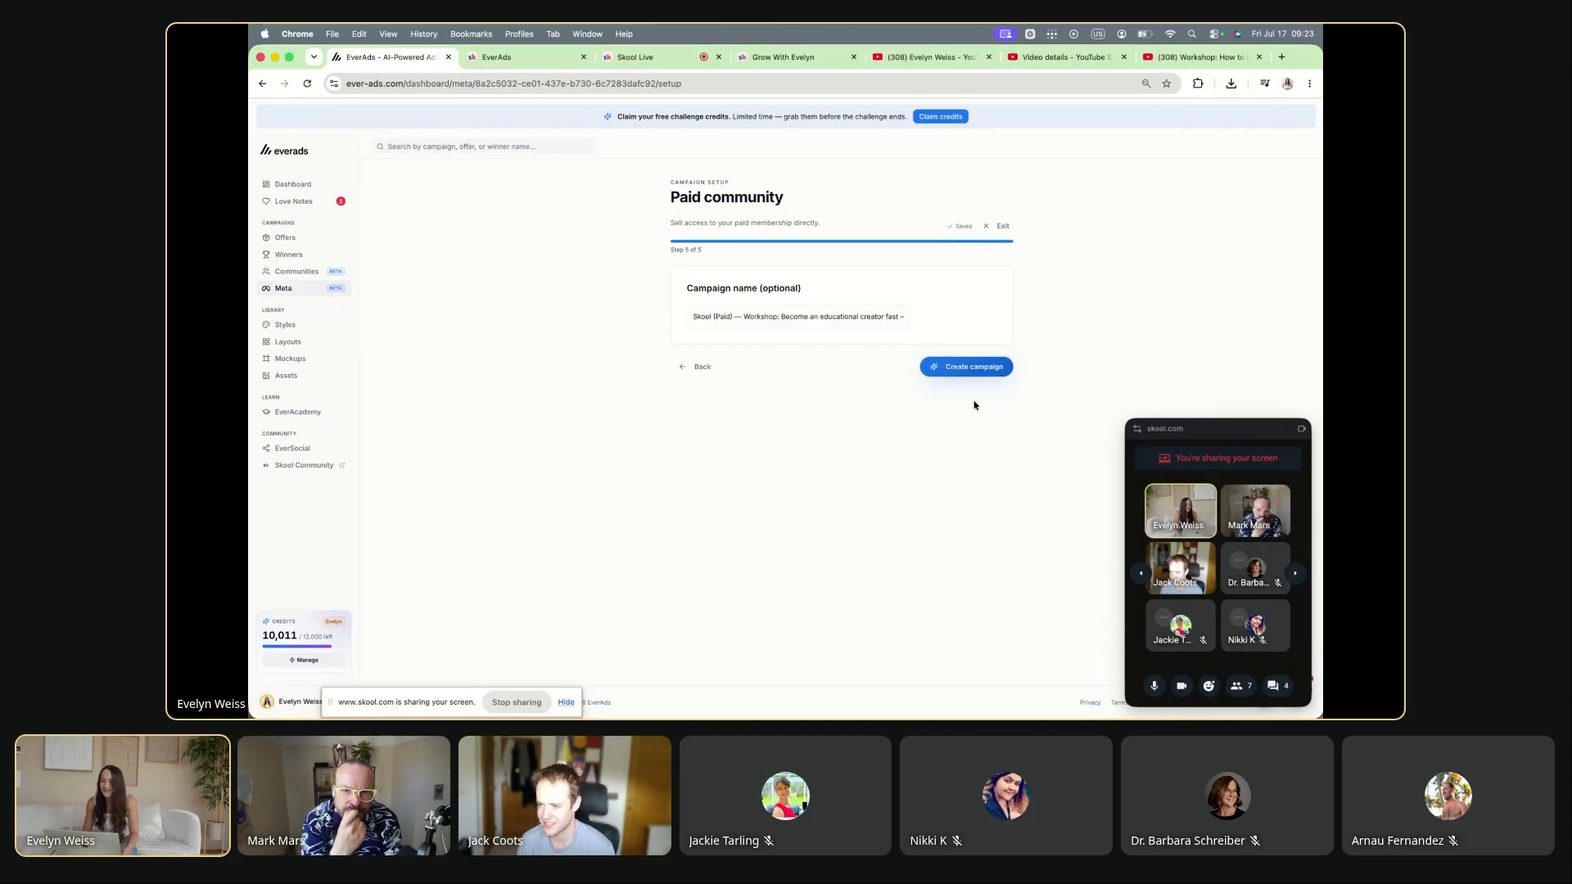
# Step: Create the campaign with the suggested name and look over the creatives picked for it
pyautogui.click(946, 371)
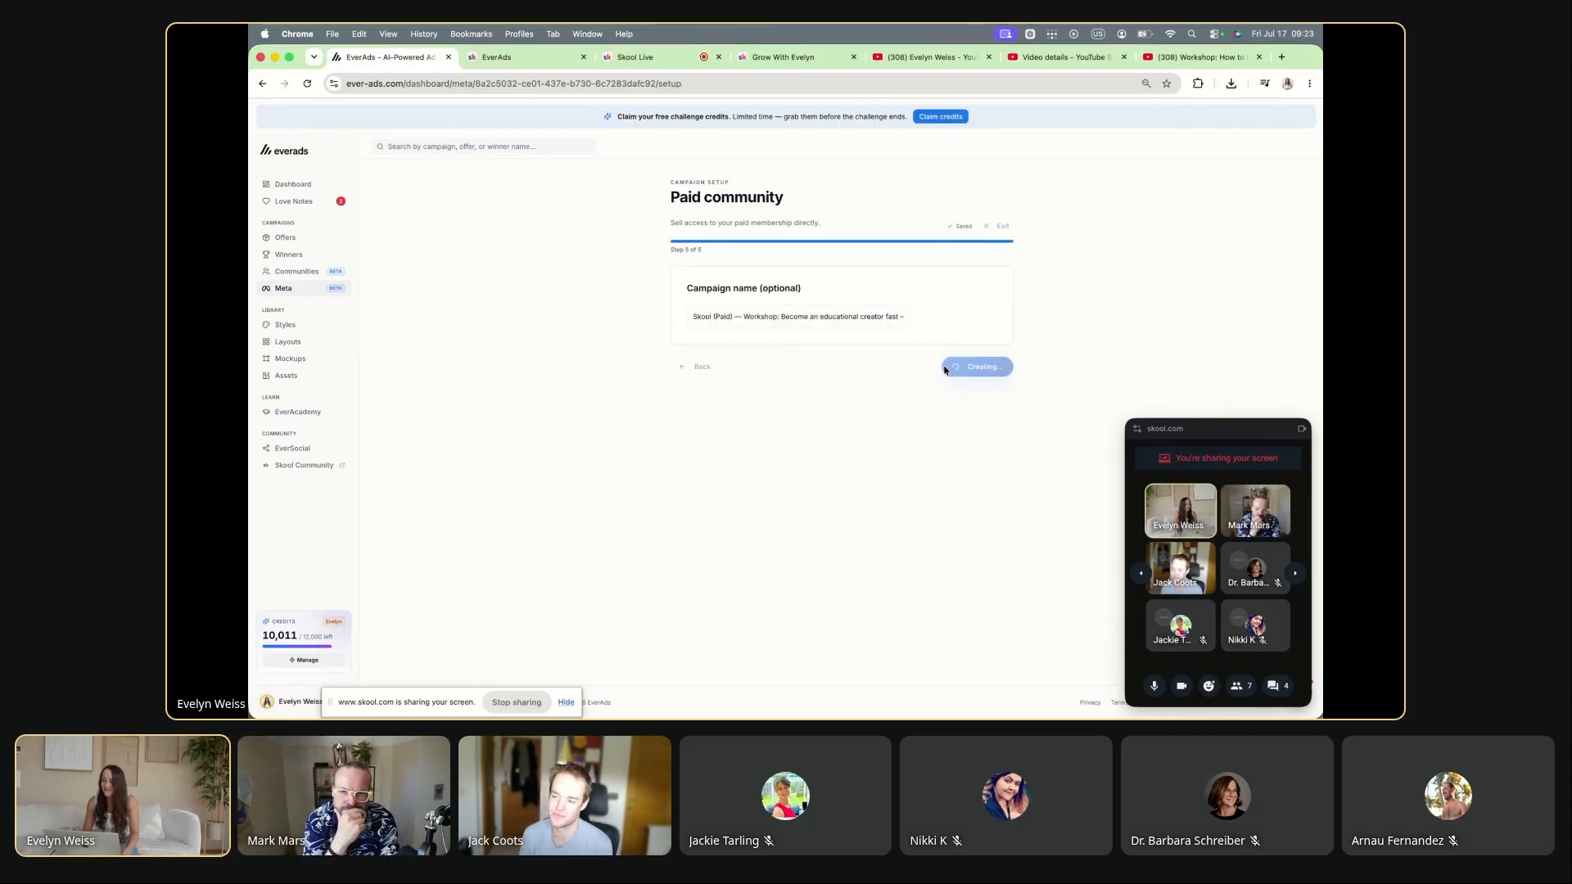
pyautogui.scroll(-10, 945, 371)
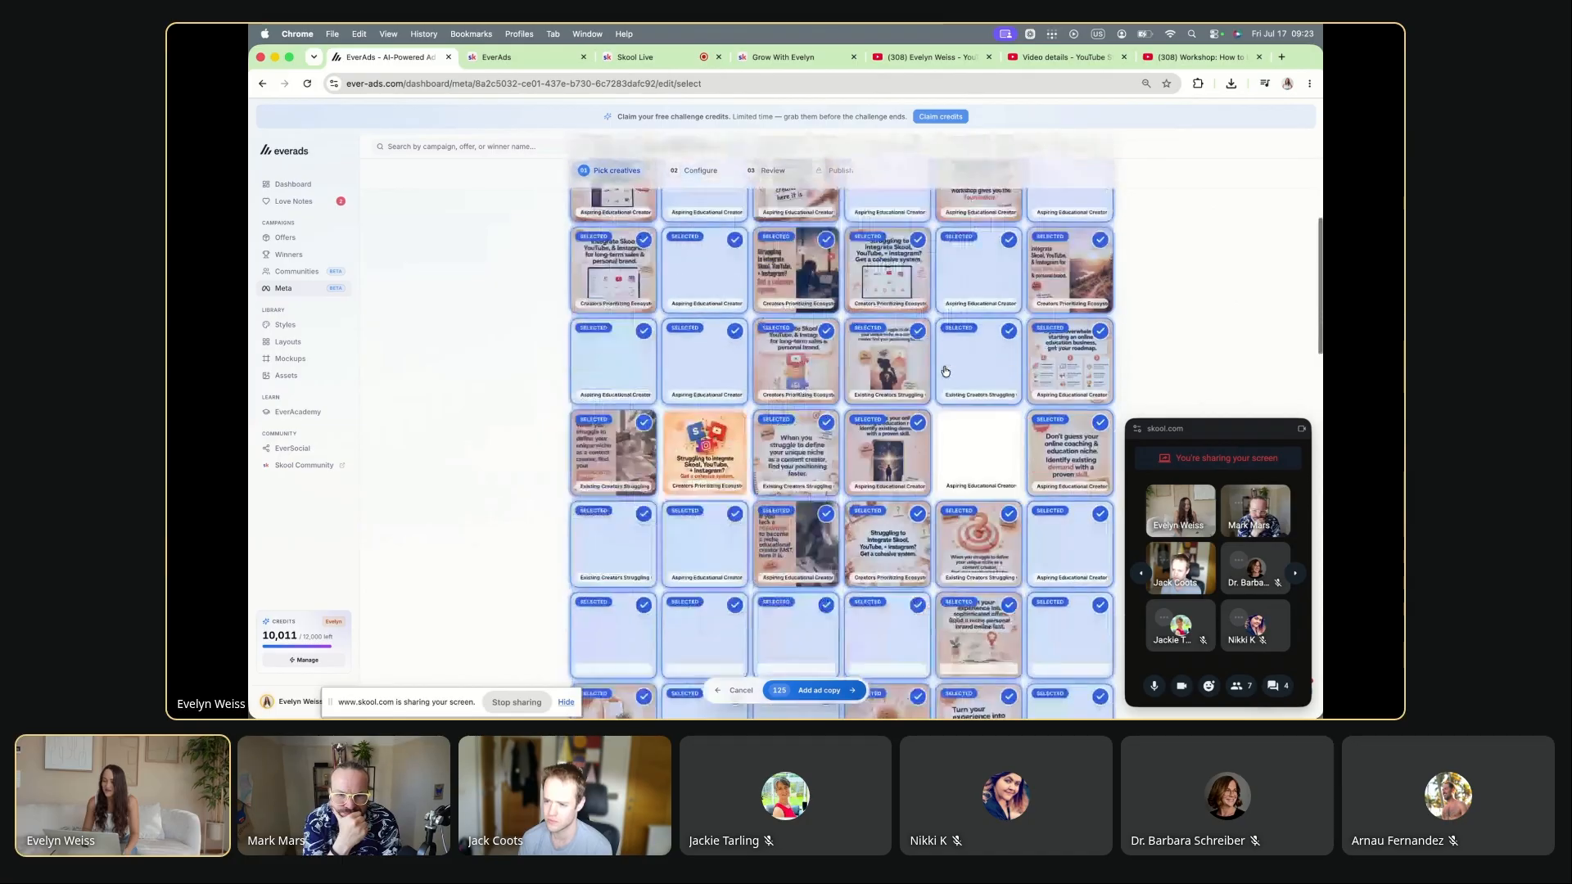
# Step: Add two unselected creatives, including "If you lack a roadmap to become a niche educational creator FAST, here it is", and continue to the ad copy
pyautogui.scroll(2, 945, 371)
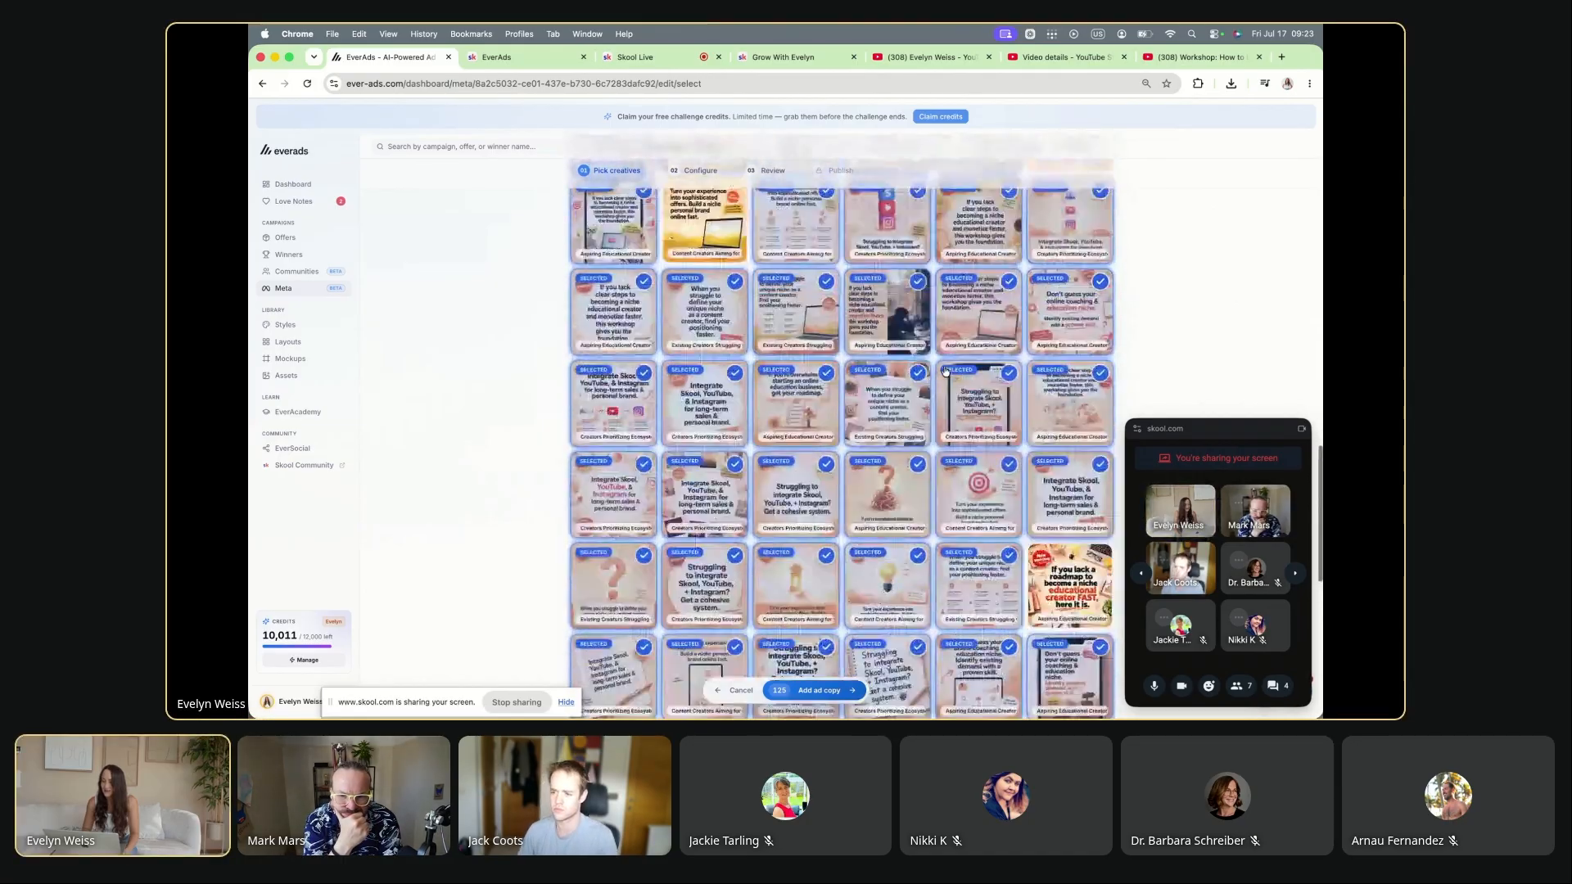
pyautogui.click(1061, 259)
pyautogui.scroll(-5, 1061, 259)
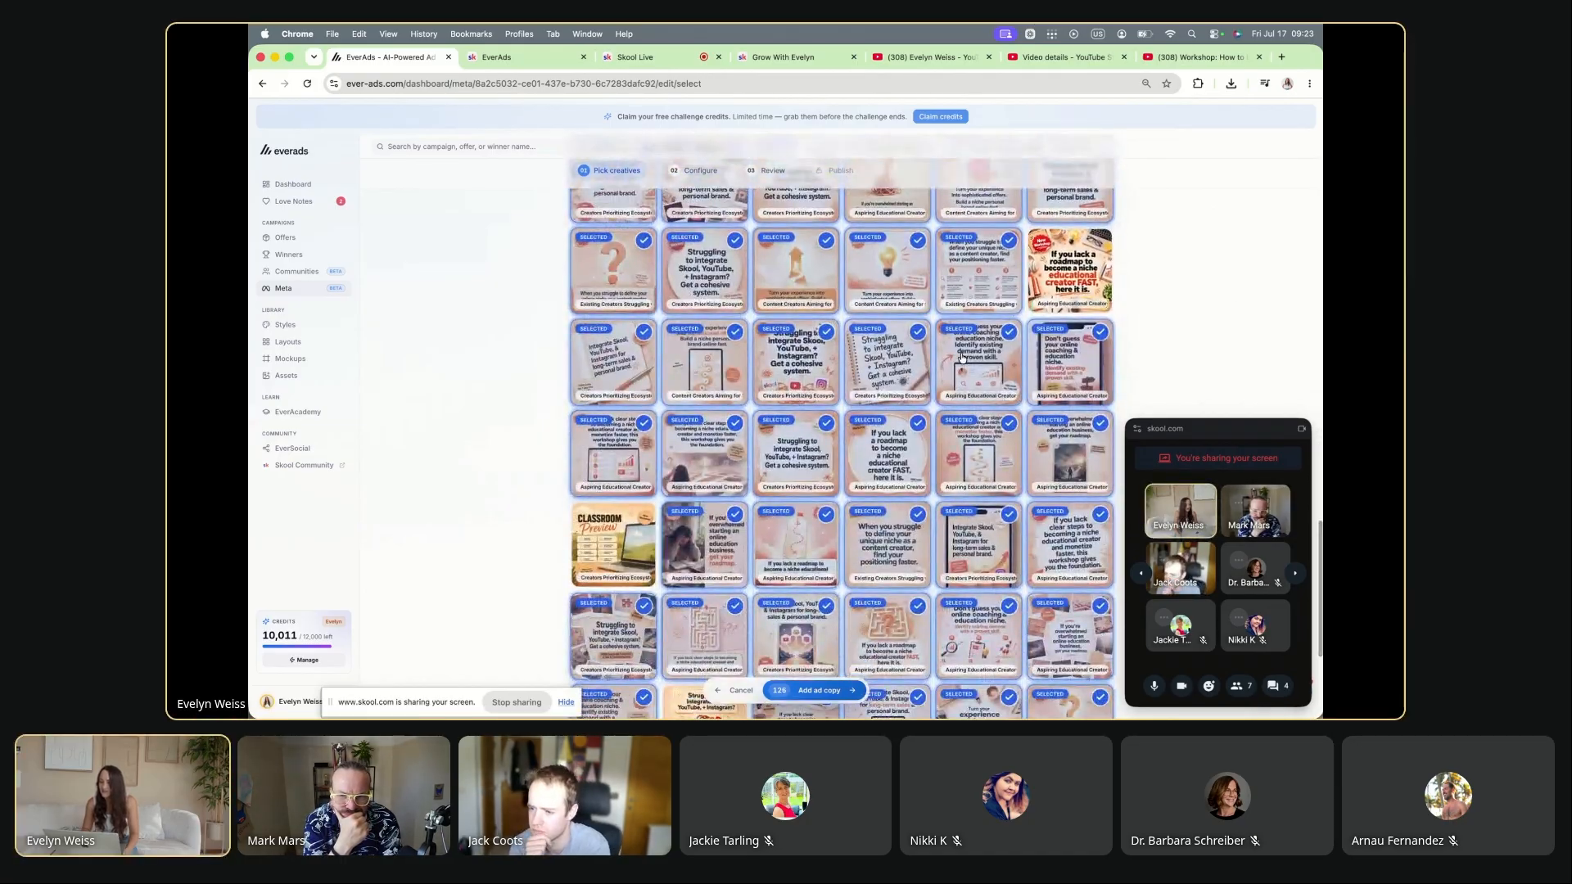
pyautogui.click(1059, 259)
pyautogui.scroll(-2, 600, 582)
pyautogui.scroll(1, 600, 583)
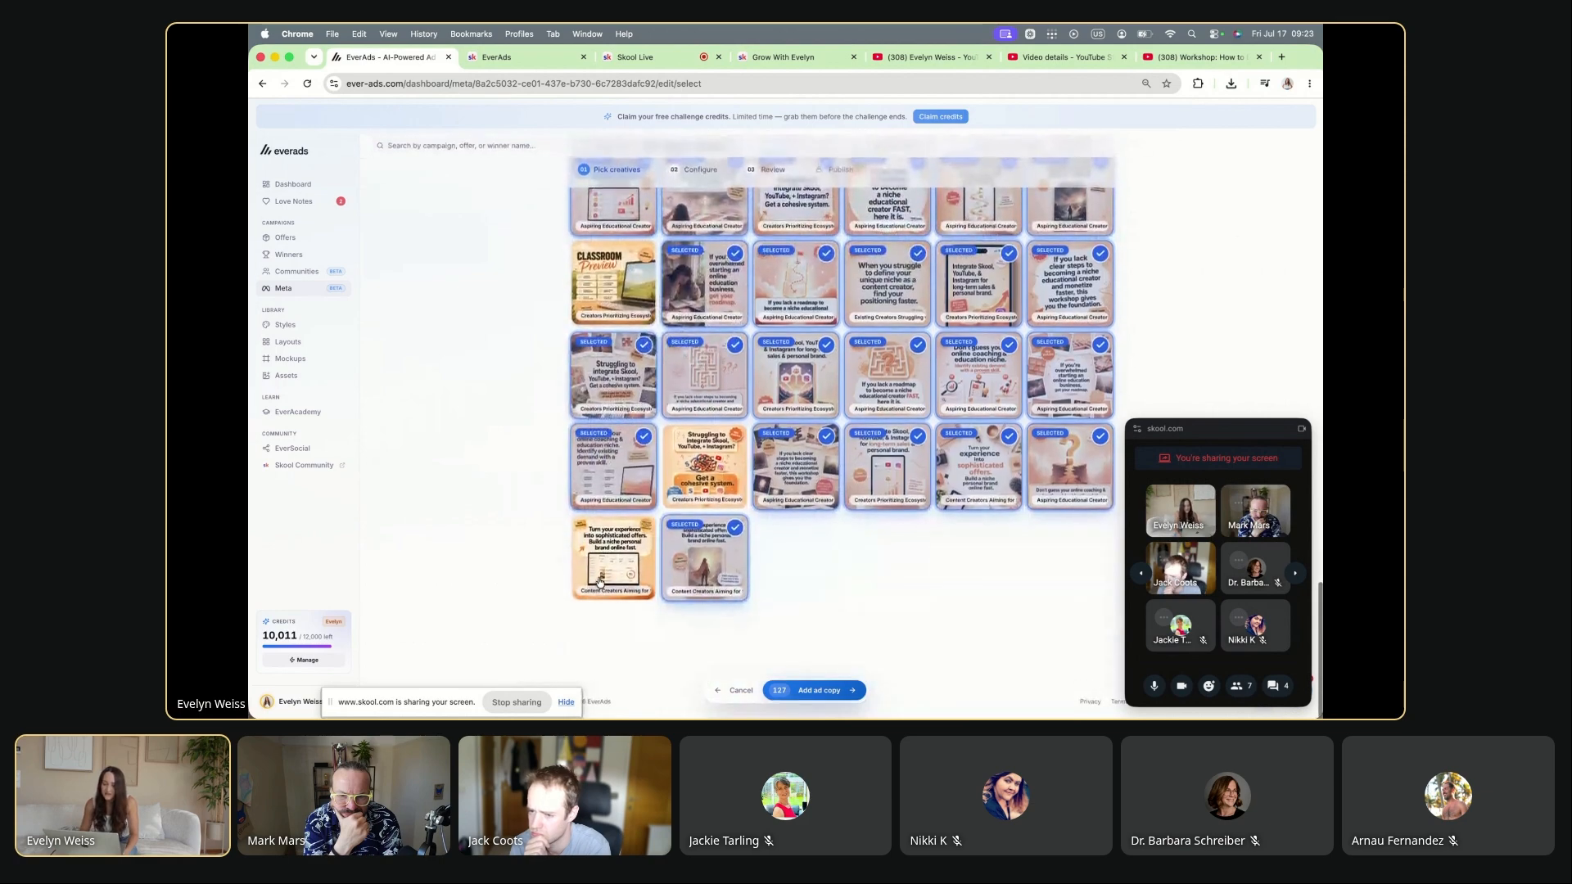
pyautogui.click(829, 695)
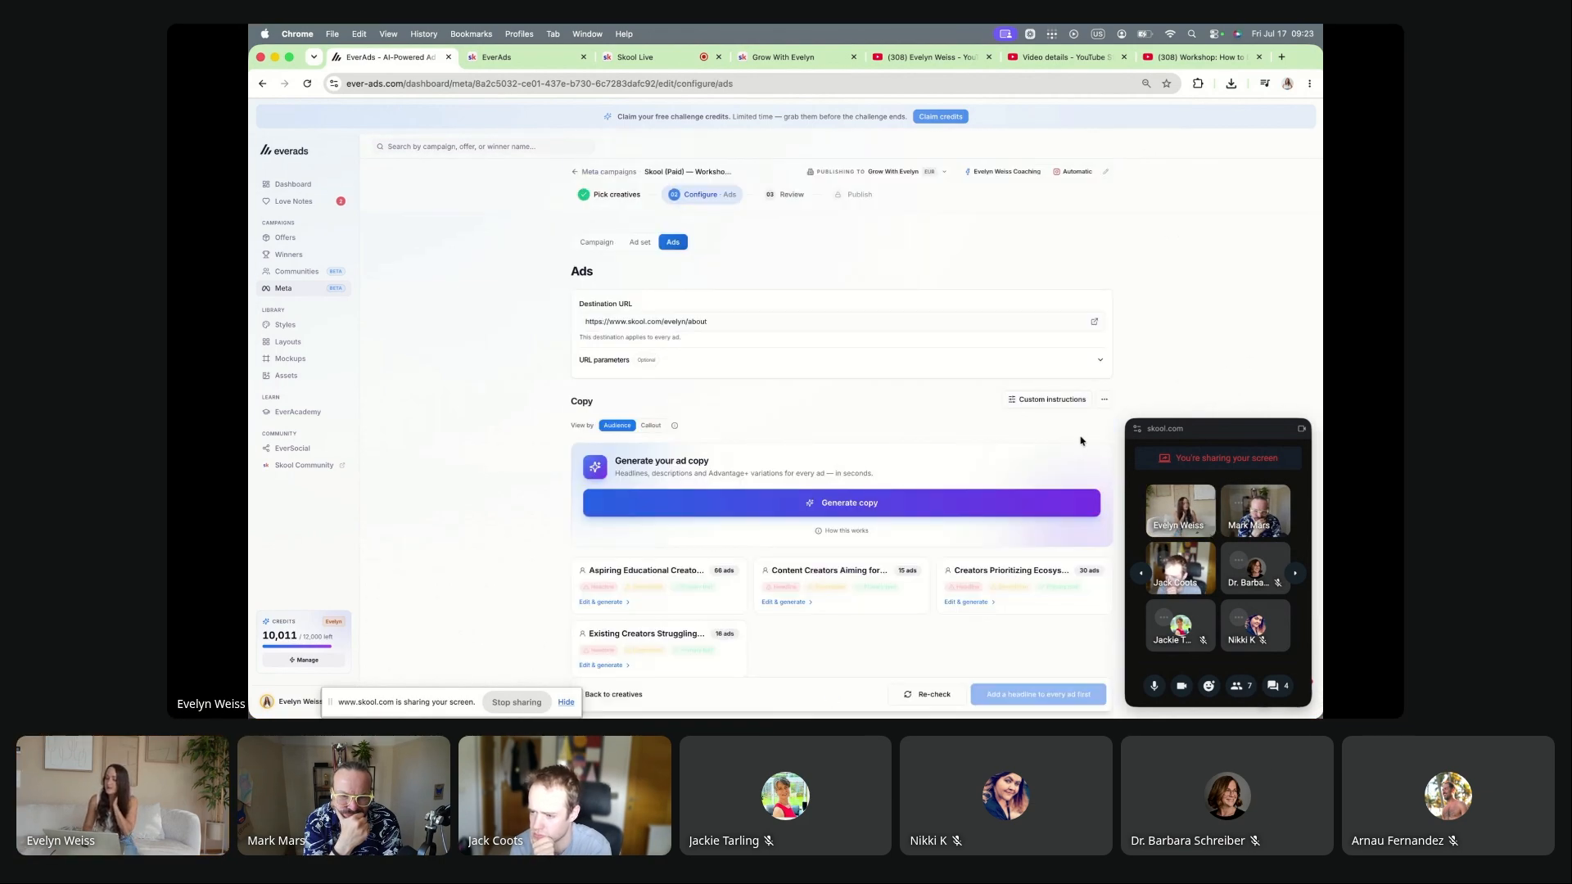
# Step: Open the form for setting copy on all ads, and copy the full description from the Grow With Evelyn About page
pyautogui.click(1106, 401)
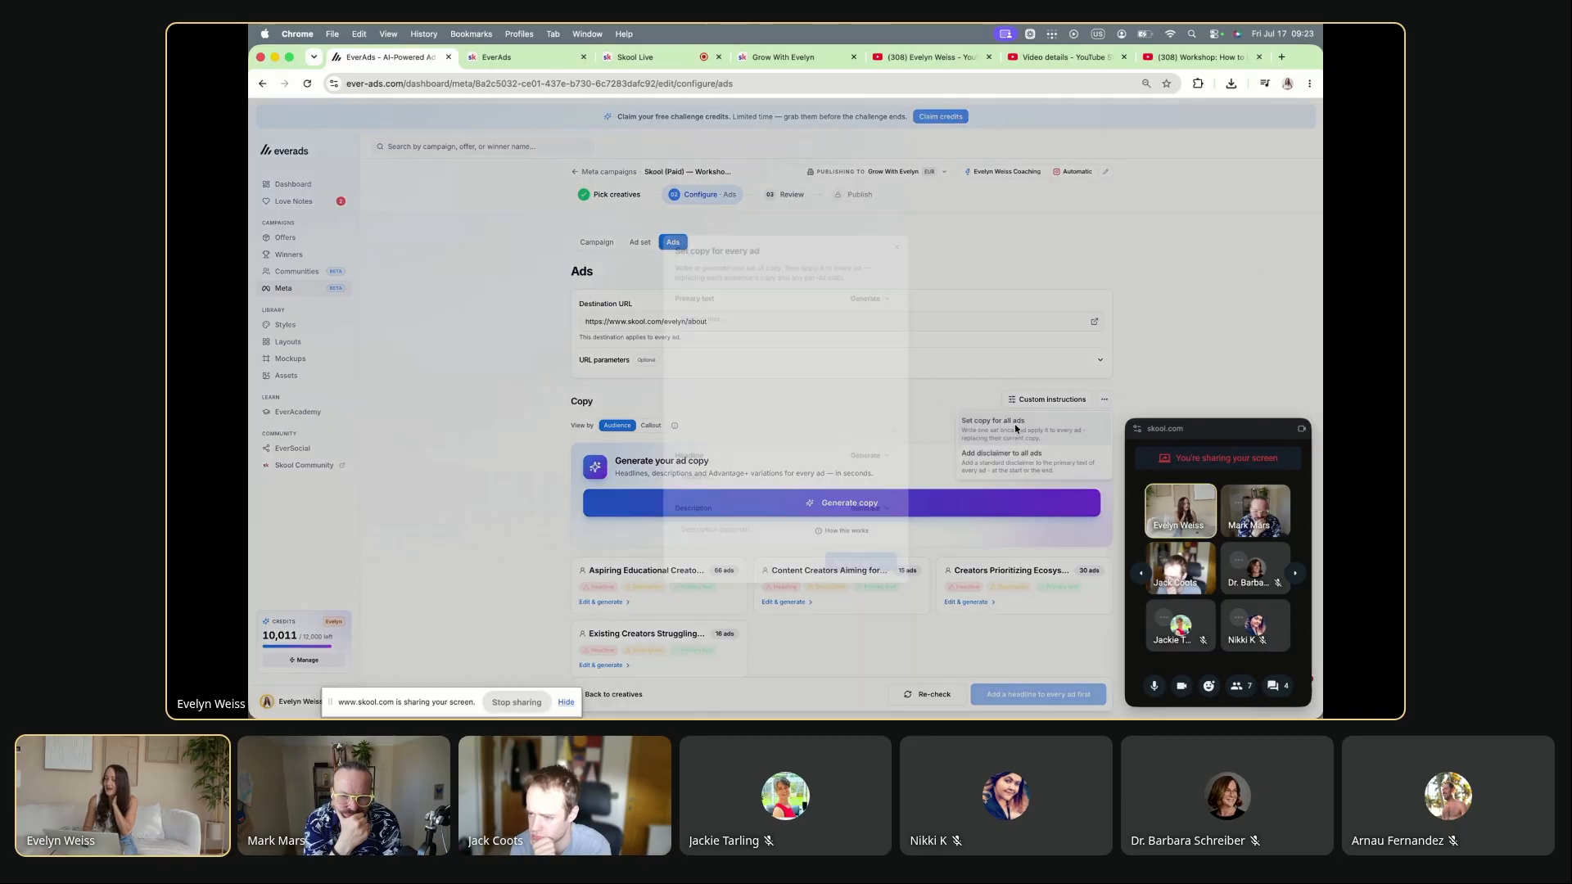
pyautogui.click(1015, 429)
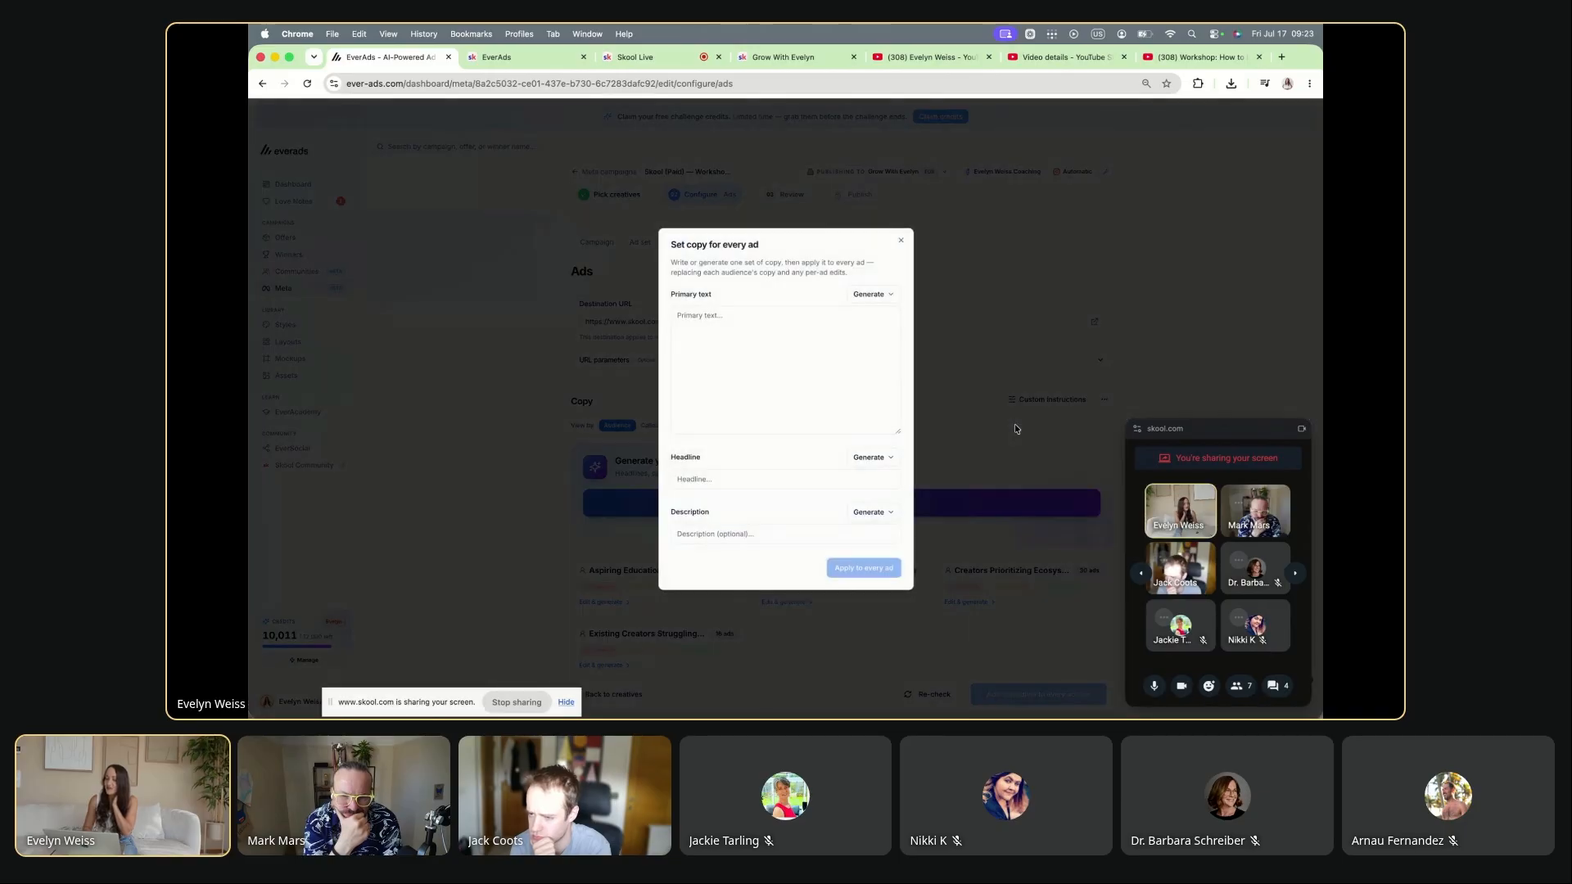
pyautogui.click(793, 57)
pyautogui.scroll(-8, 686, 620)
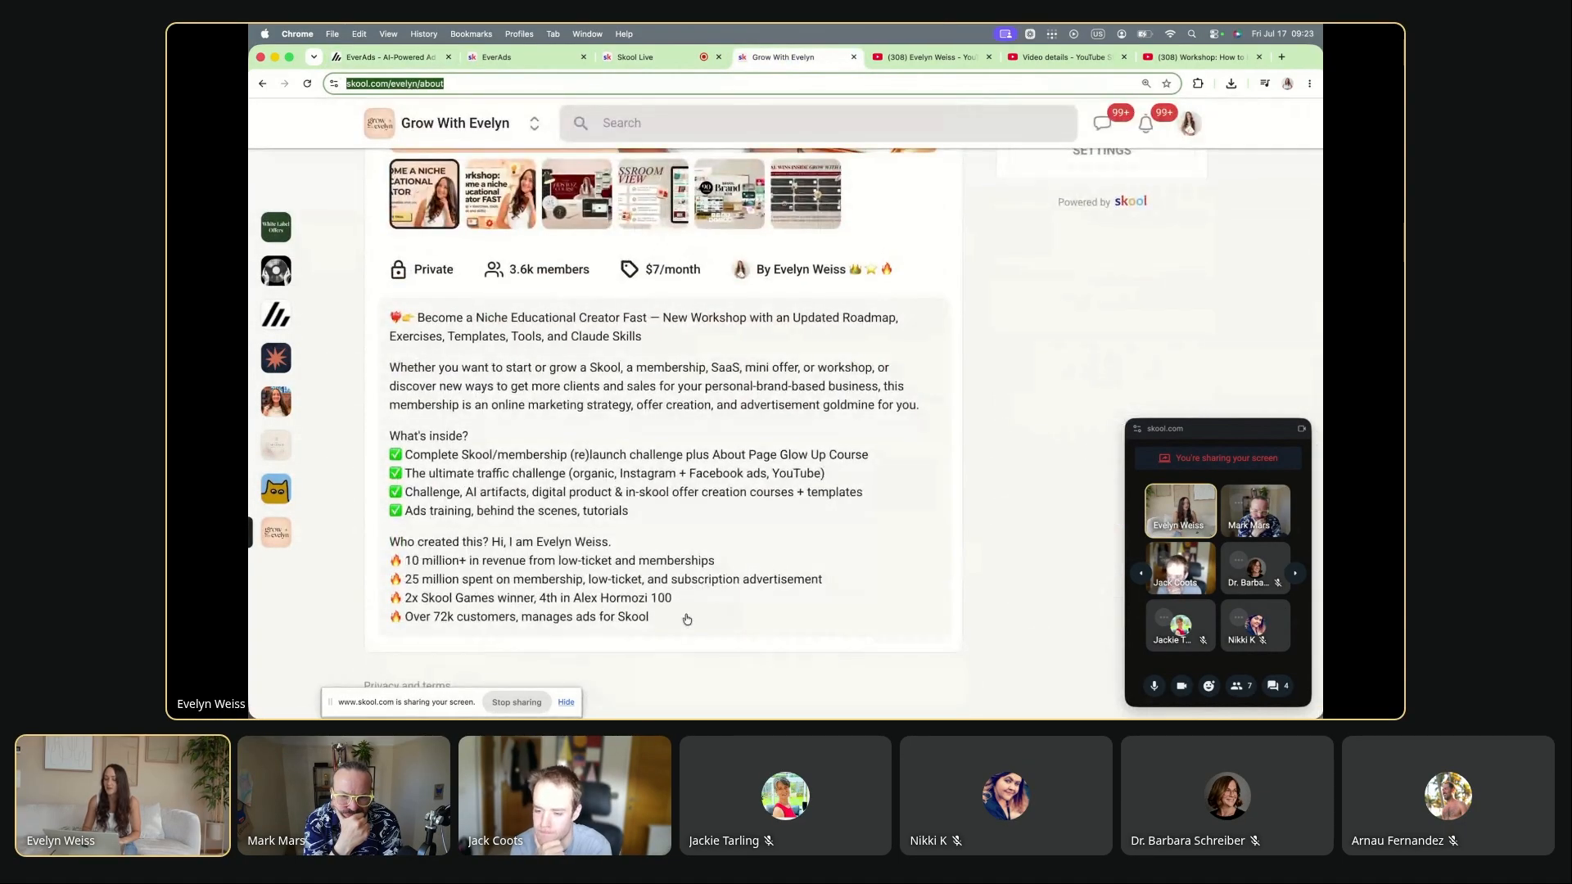
pyautogui.click(687, 619)
pyautogui.moveTo(687, 639); pyautogui.dragTo(382, 313)
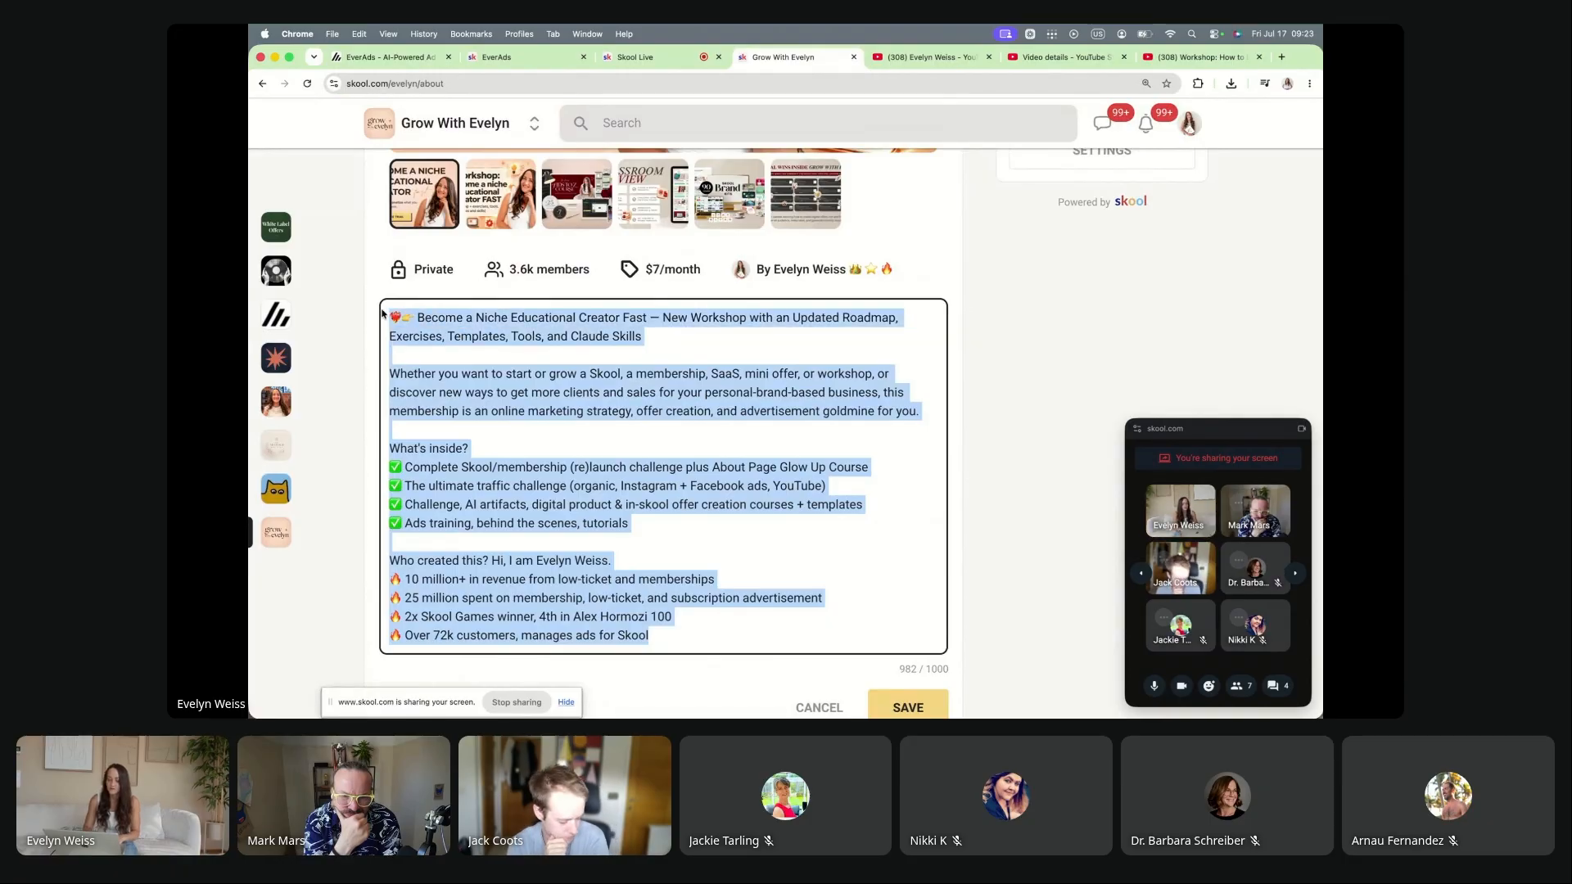
# Step: Paste the copied About page description as the primary text for every ad in EverAds
pyautogui.click(390, 57)
pyautogui.click(735, 333)
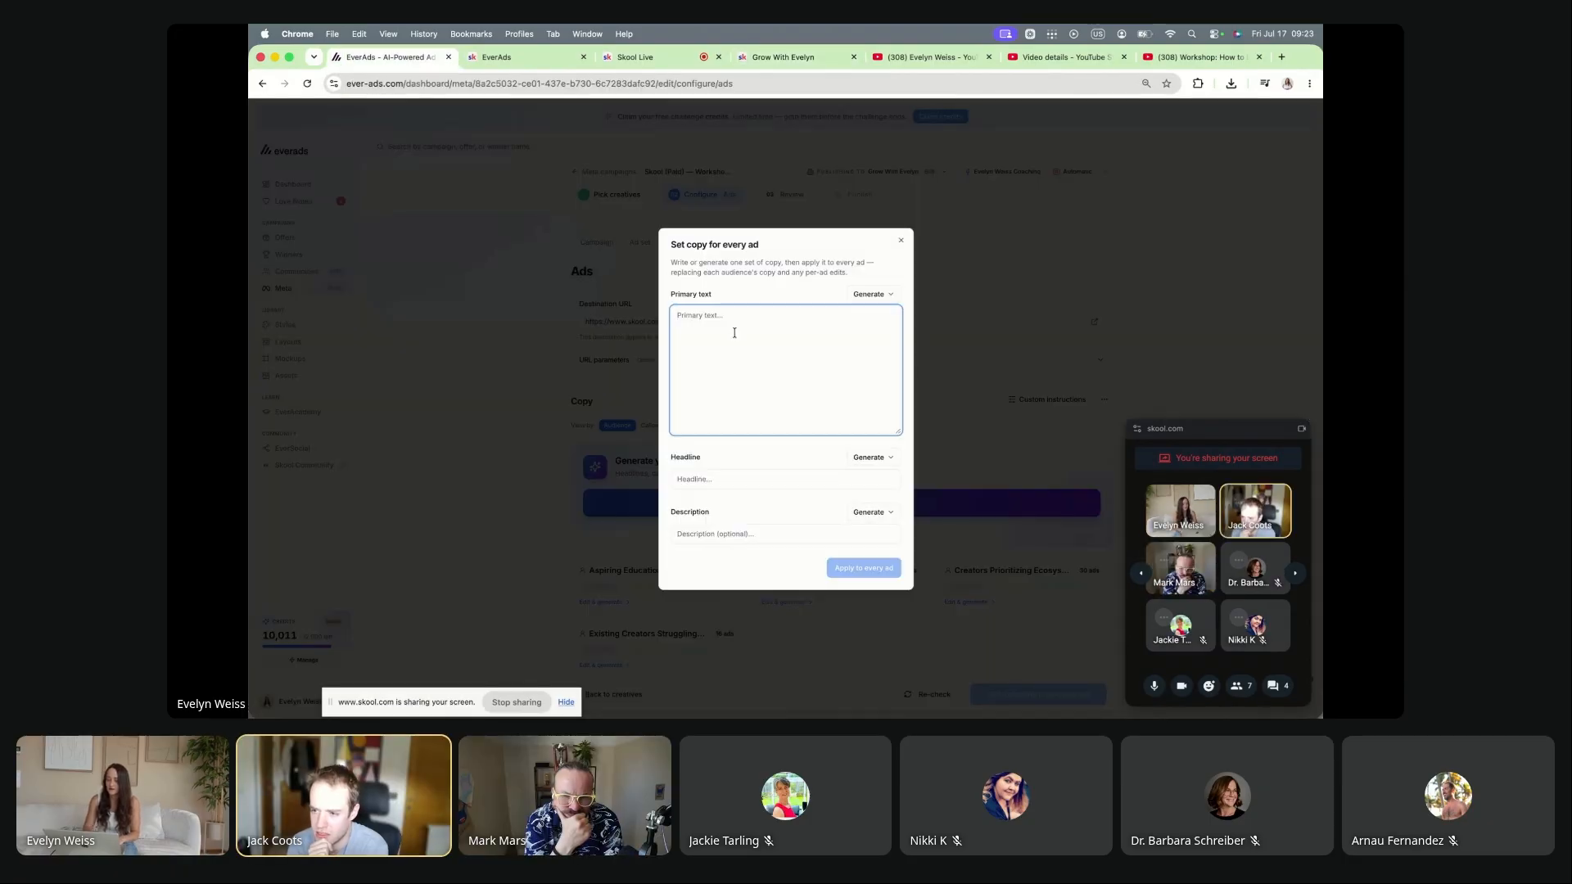
pyautogui.press('super+v')
# Step: Try removing the blank line between the first two checklist items in the primary text, and put it back
pyautogui.scroll(-3, 688, 350)
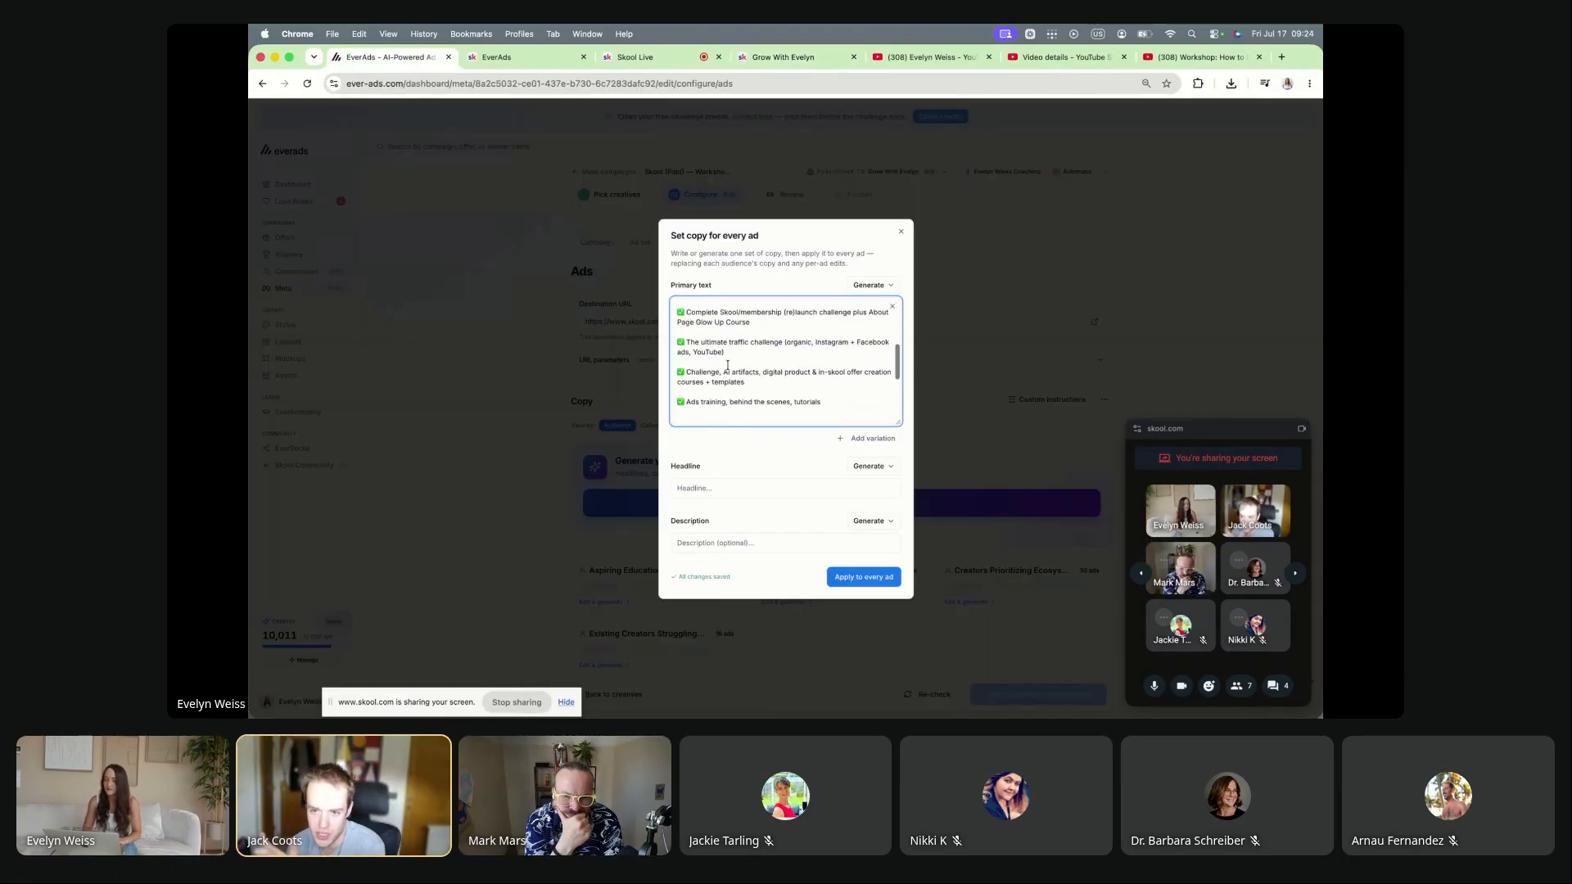
pyautogui.click(677, 337)
pyautogui.press('BackSpace')
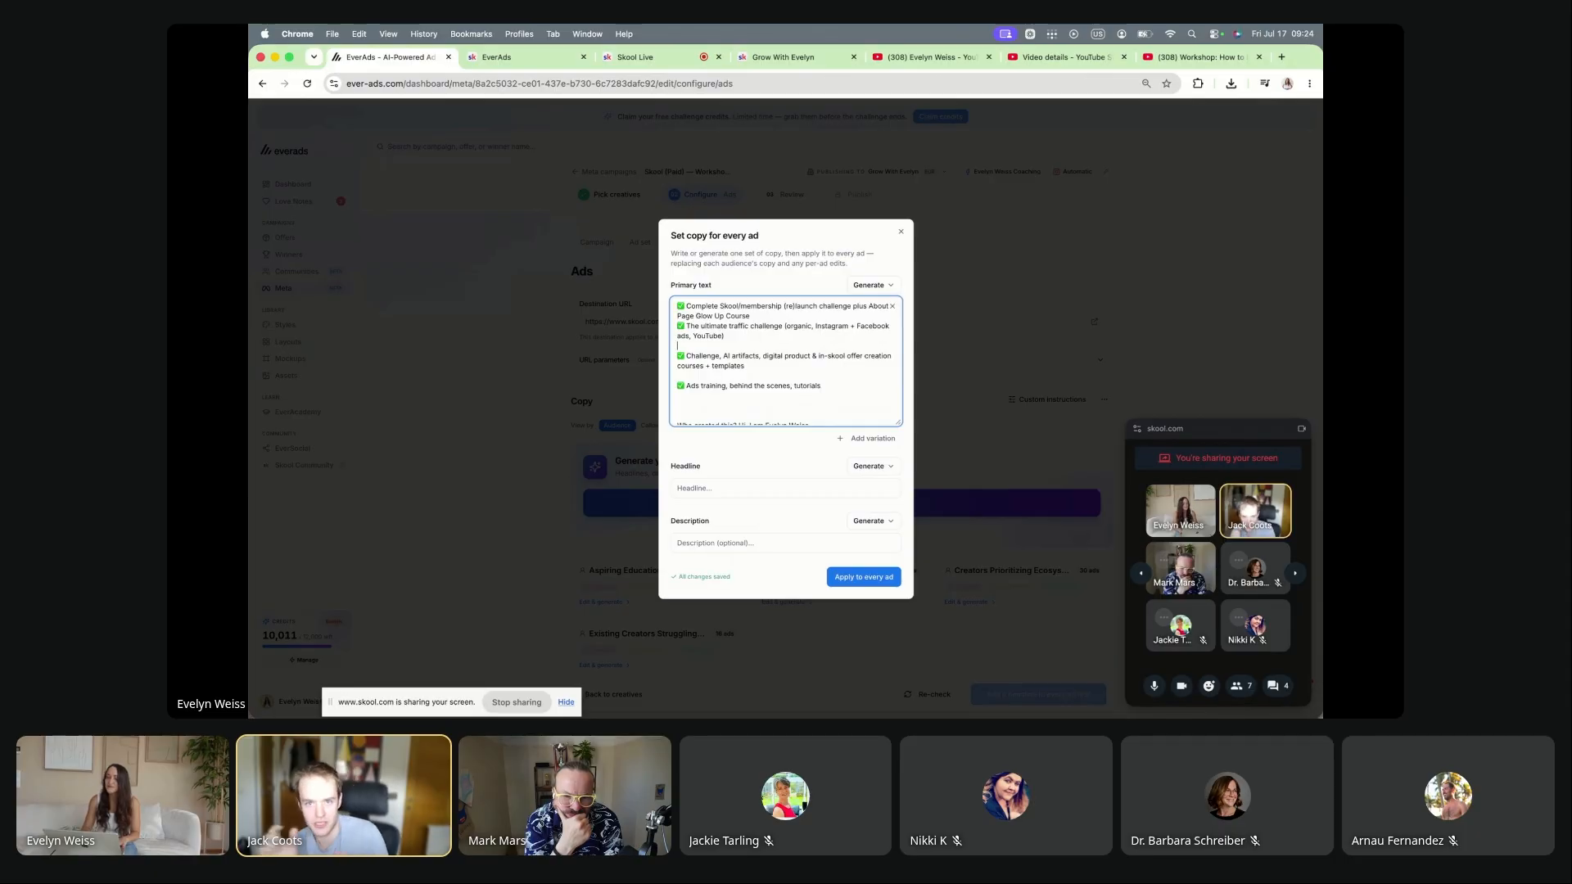
pyautogui.press('Return')
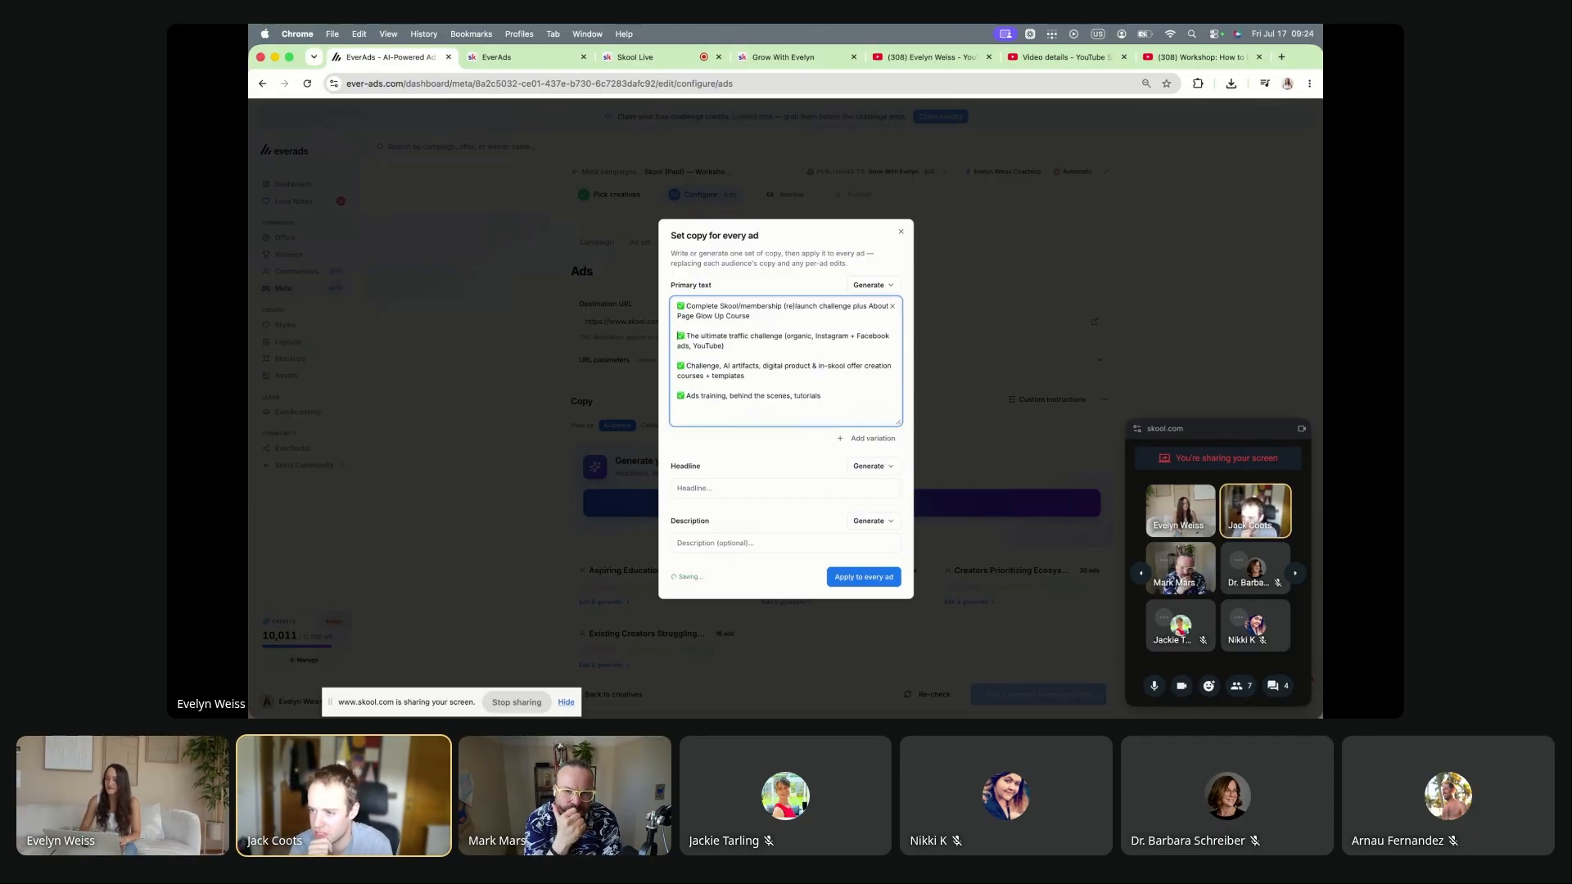
# Step: Generate five variations of the primary text and read through each of them
pyautogui.click(893, 285)
pyautogui.click(832, 338)
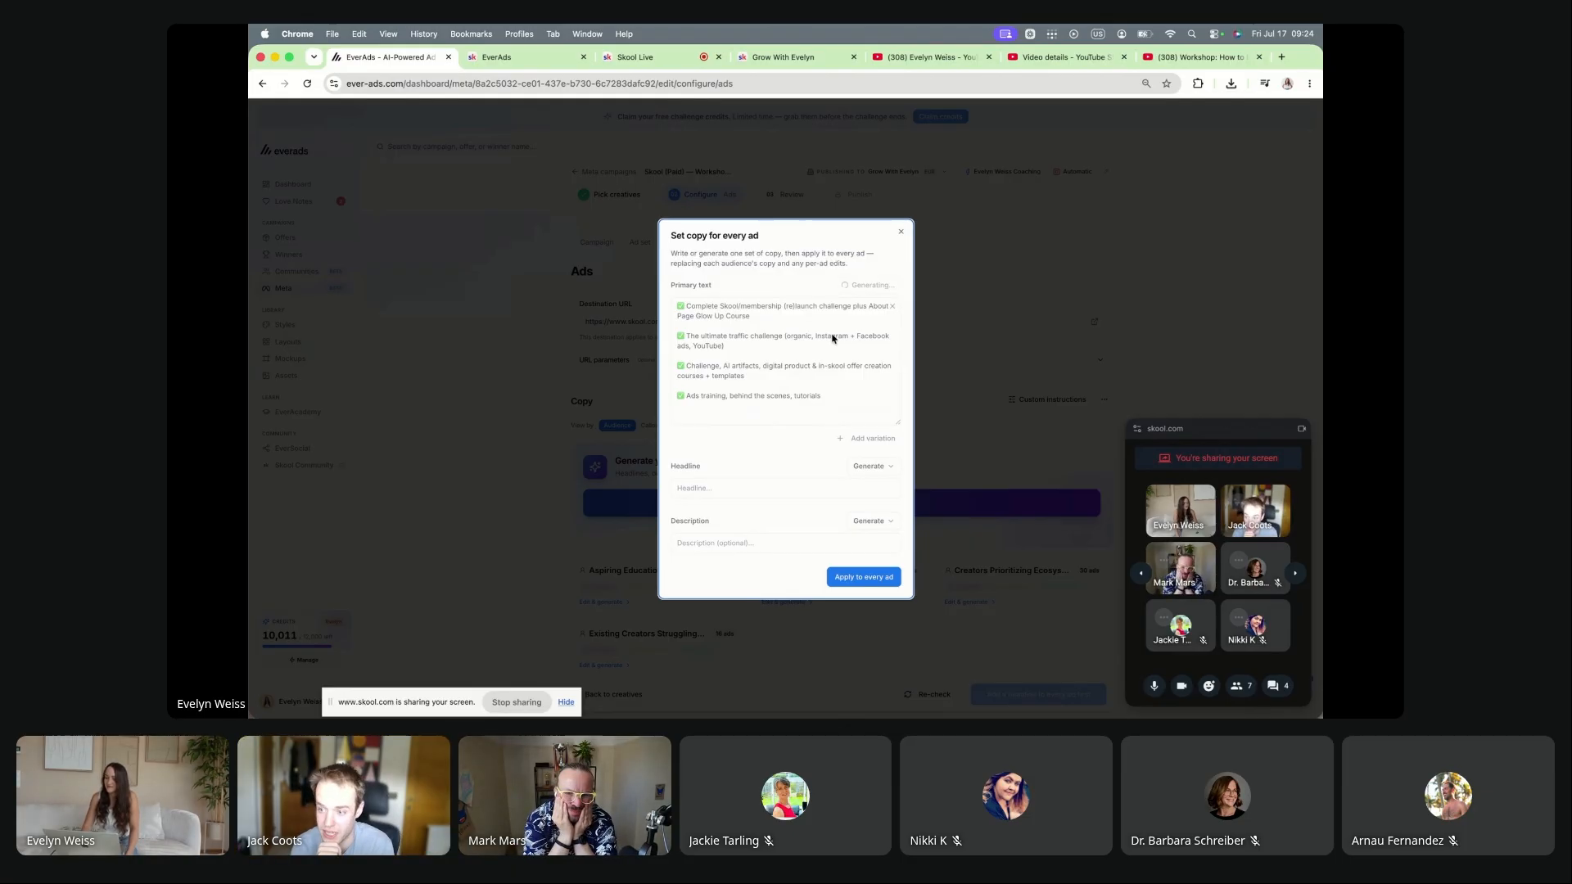
pyautogui.click(743, 432)
pyautogui.scroll(4, 737, 401)
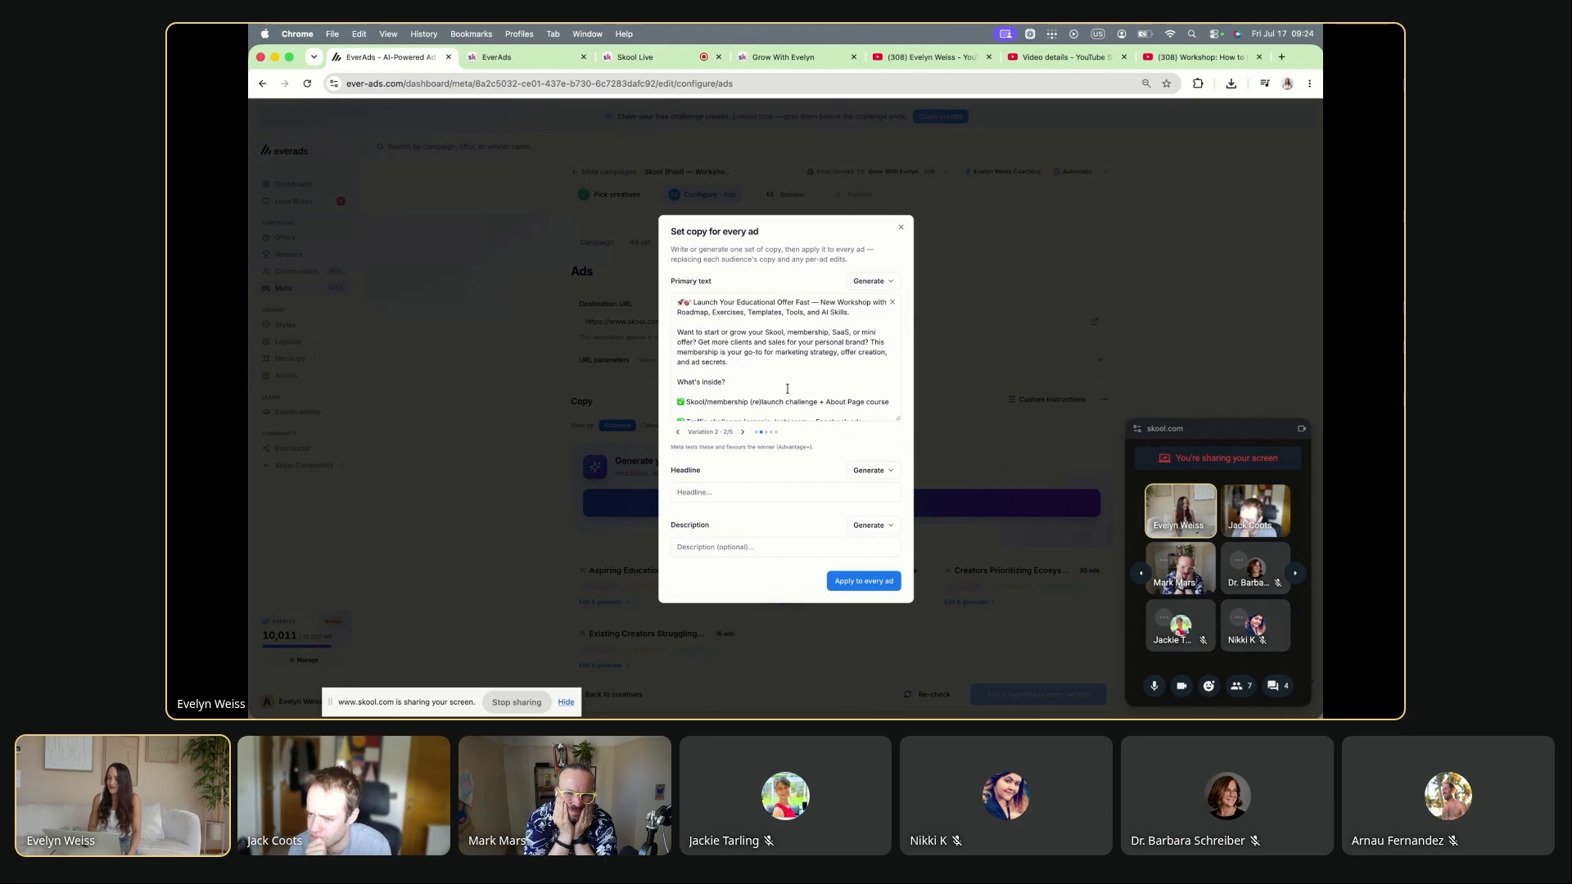
pyautogui.scroll(-3, 787, 389)
pyautogui.click(743, 432)
pyautogui.scroll(5, 747, 393)
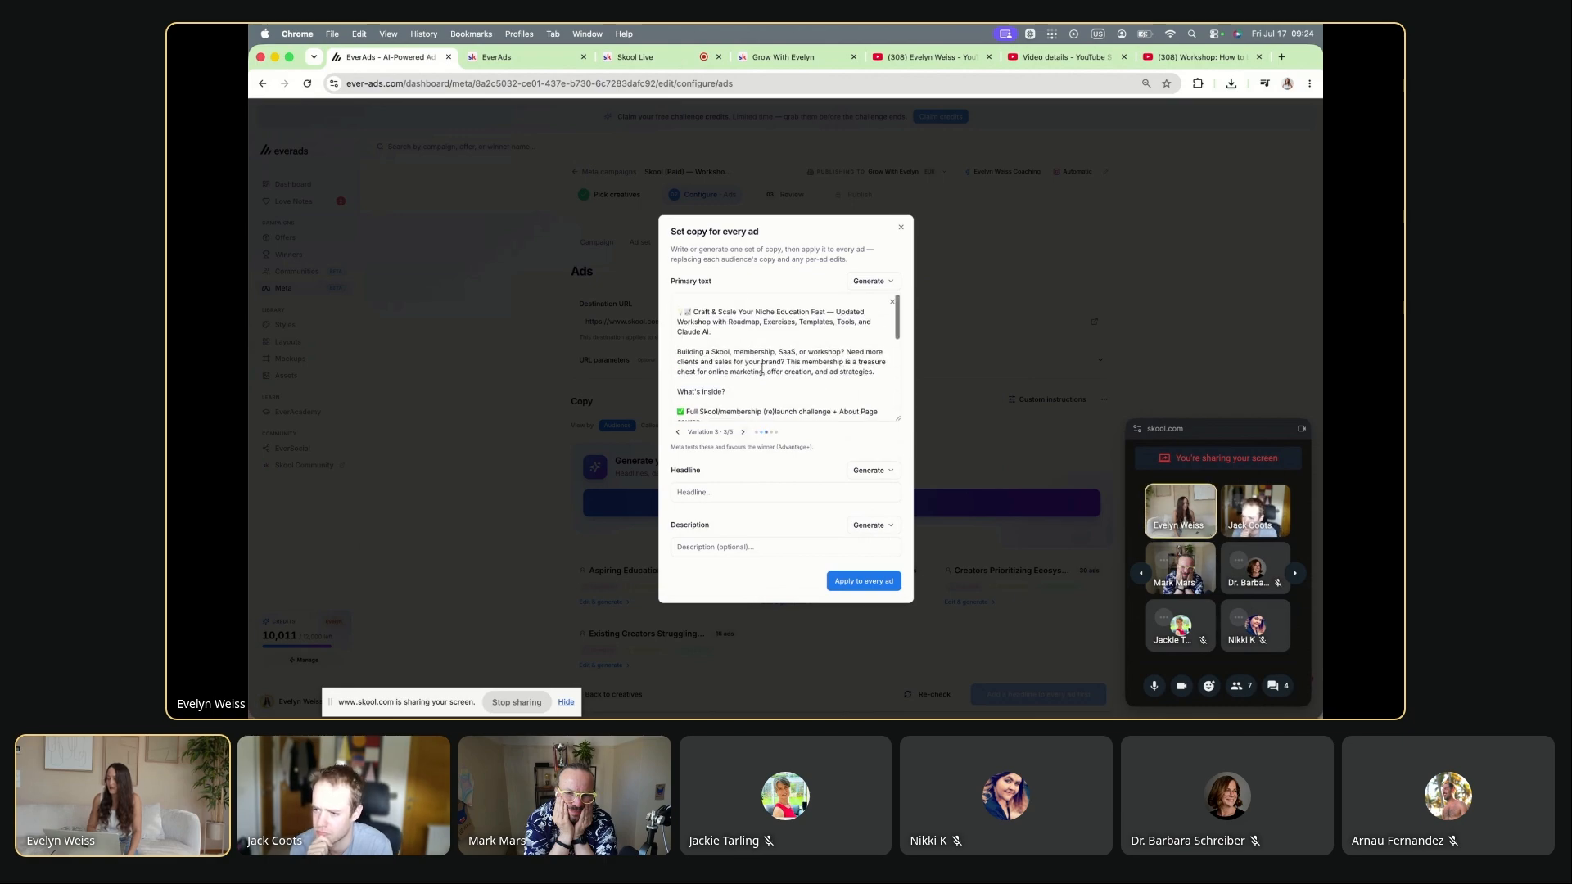
pyautogui.click(743, 433)
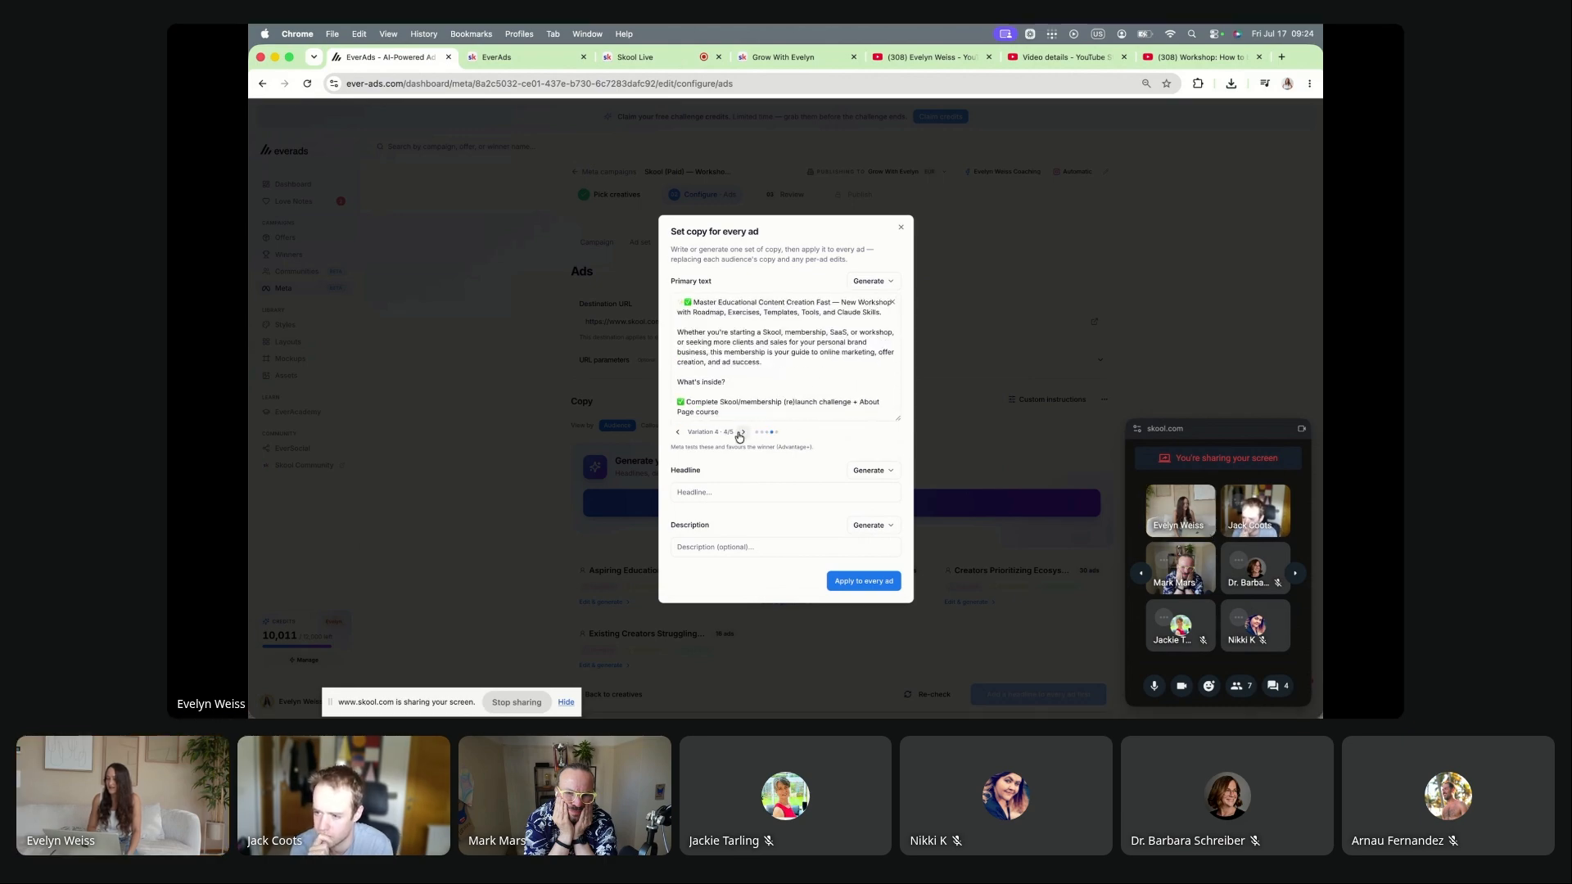
pyautogui.click(742, 432)
pyautogui.scroll(-3, 762, 368)
# Step: Generate five Advantage+ variations of the headline and five variations of the description
pyautogui.click(873, 470)
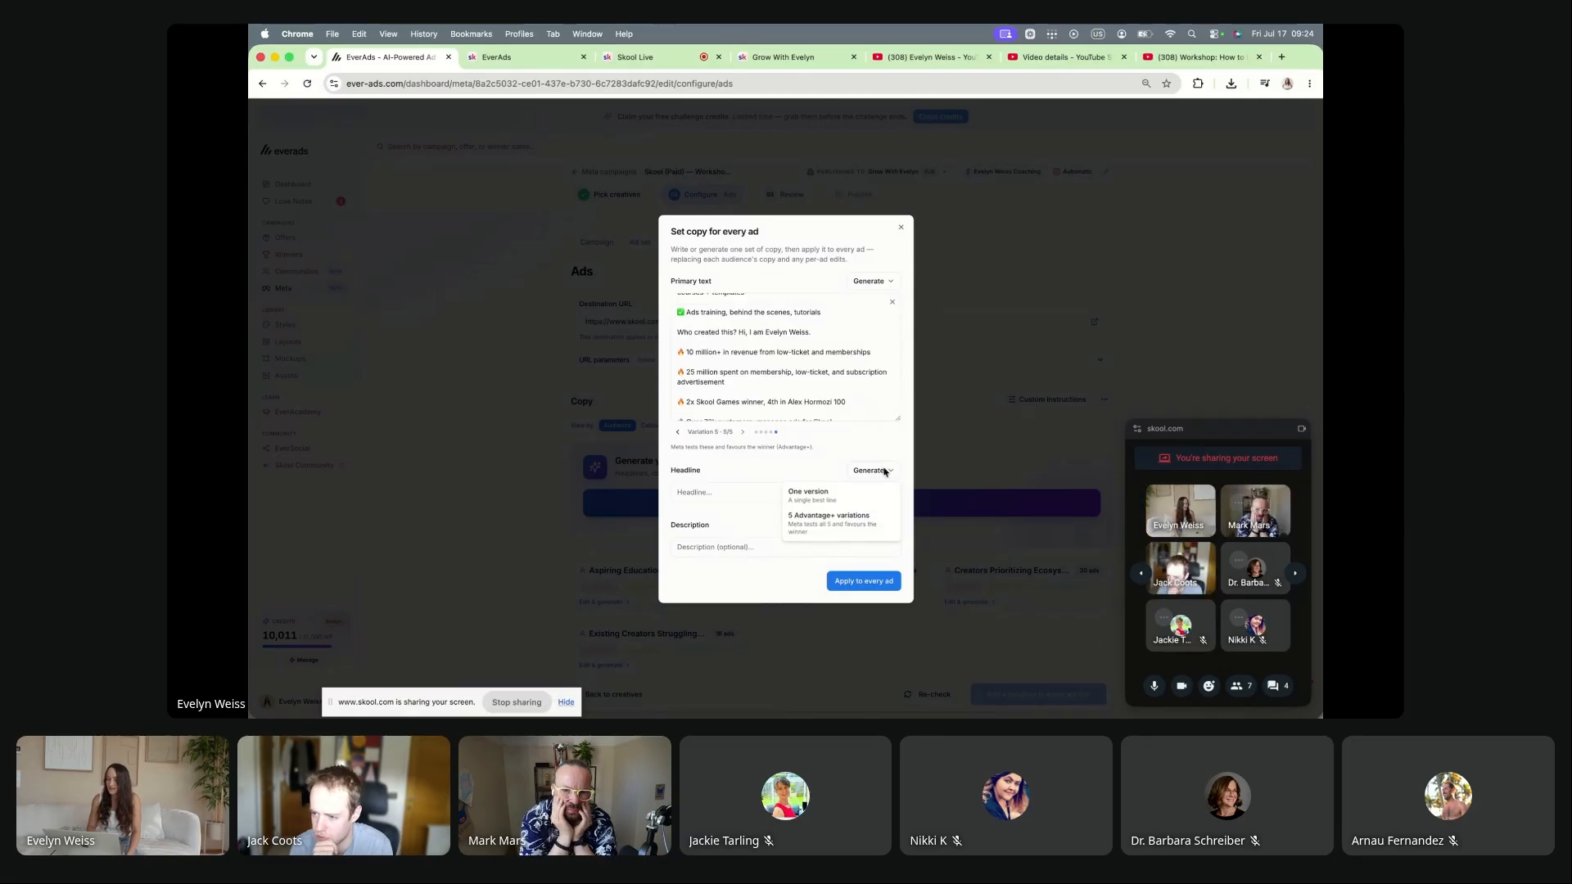
pyautogui.click(812, 524)
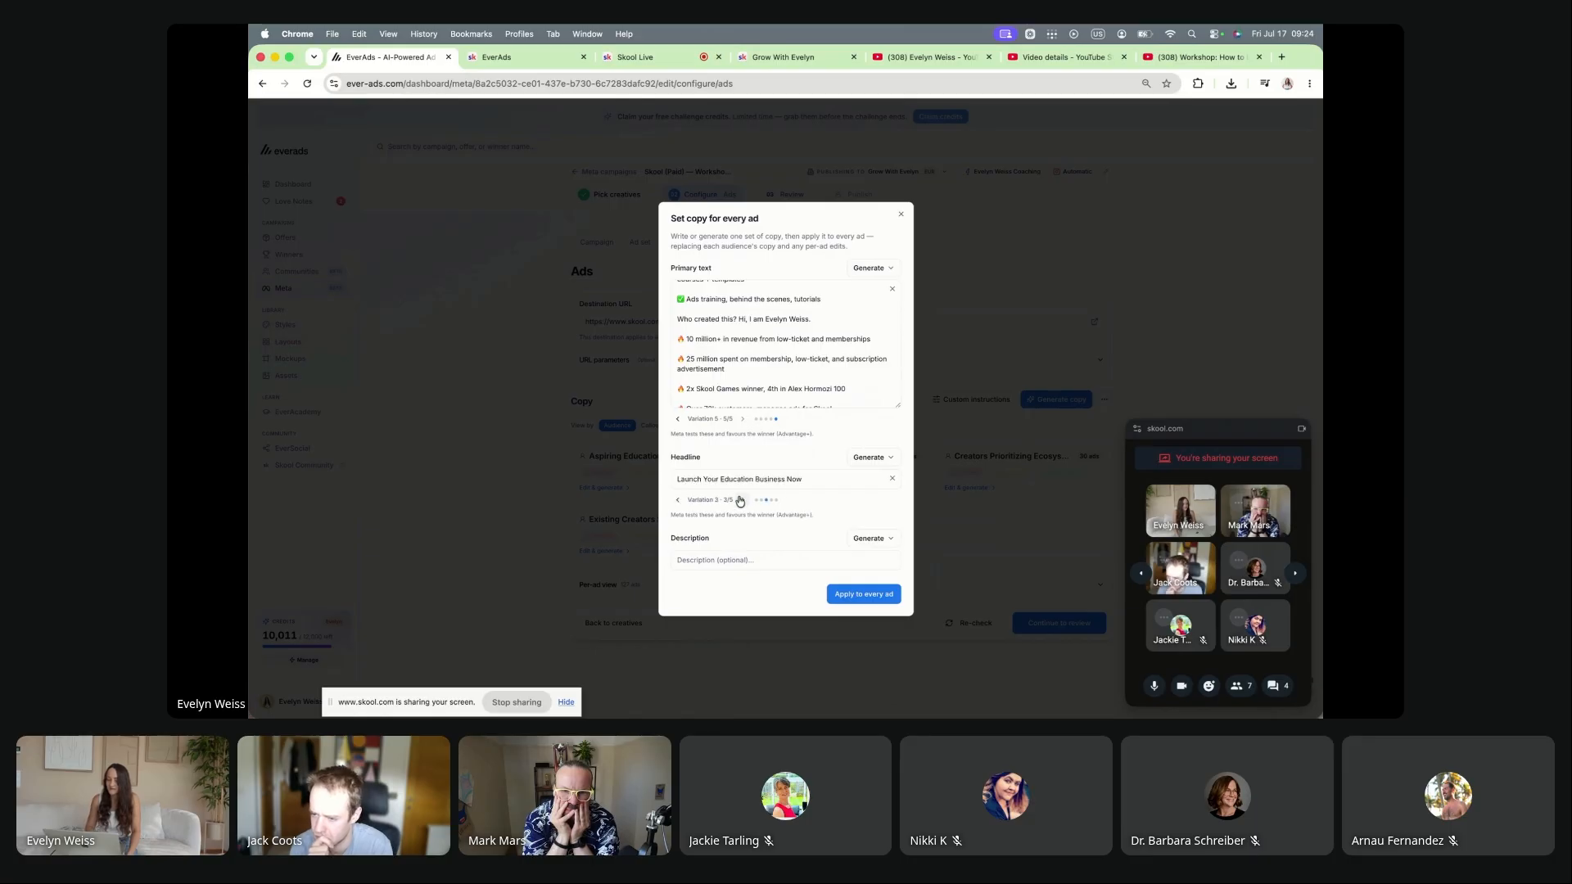
pyautogui.click(867, 537)
pyautogui.click(839, 588)
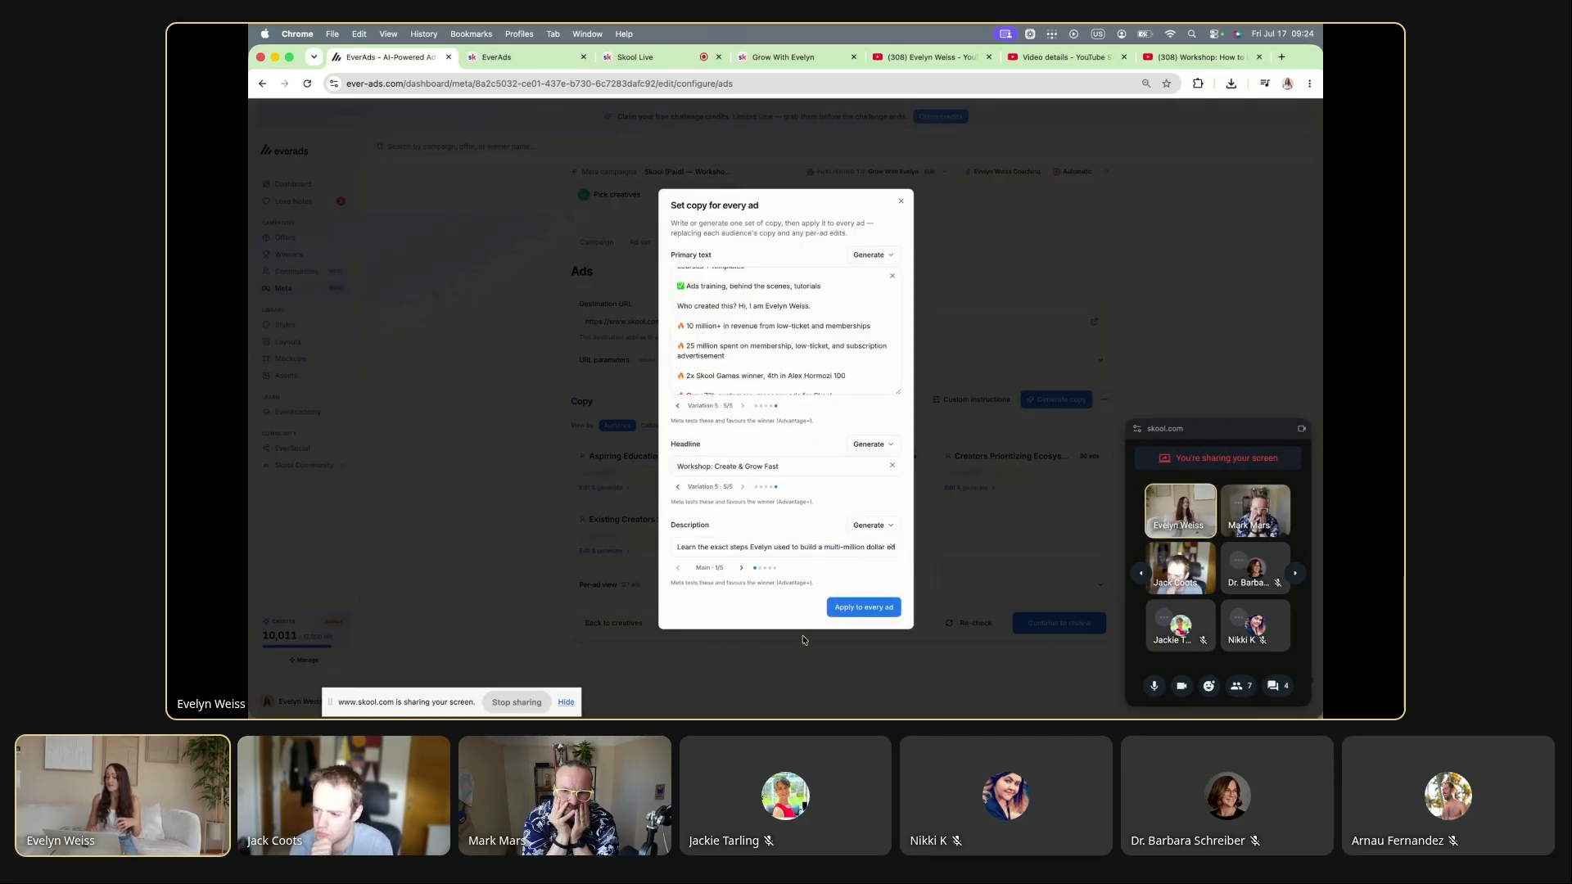
# Step: Look through the description variations and apply the complete copy set to every ad
pyautogui.doubleClick(744, 571)
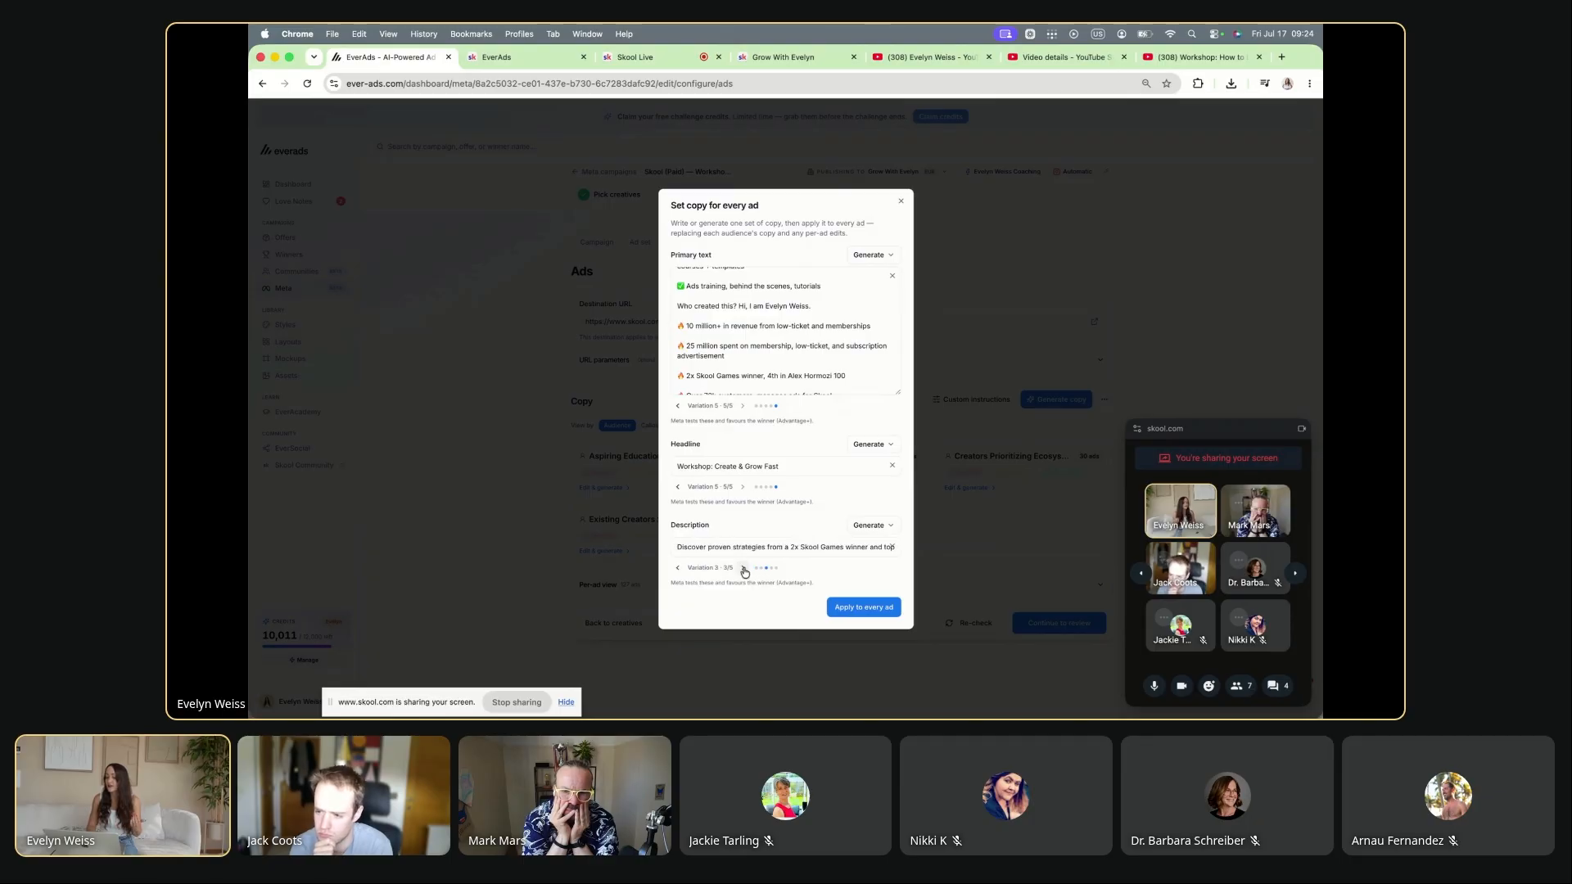
pyautogui.click(744, 571)
pyautogui.click(879, 610)
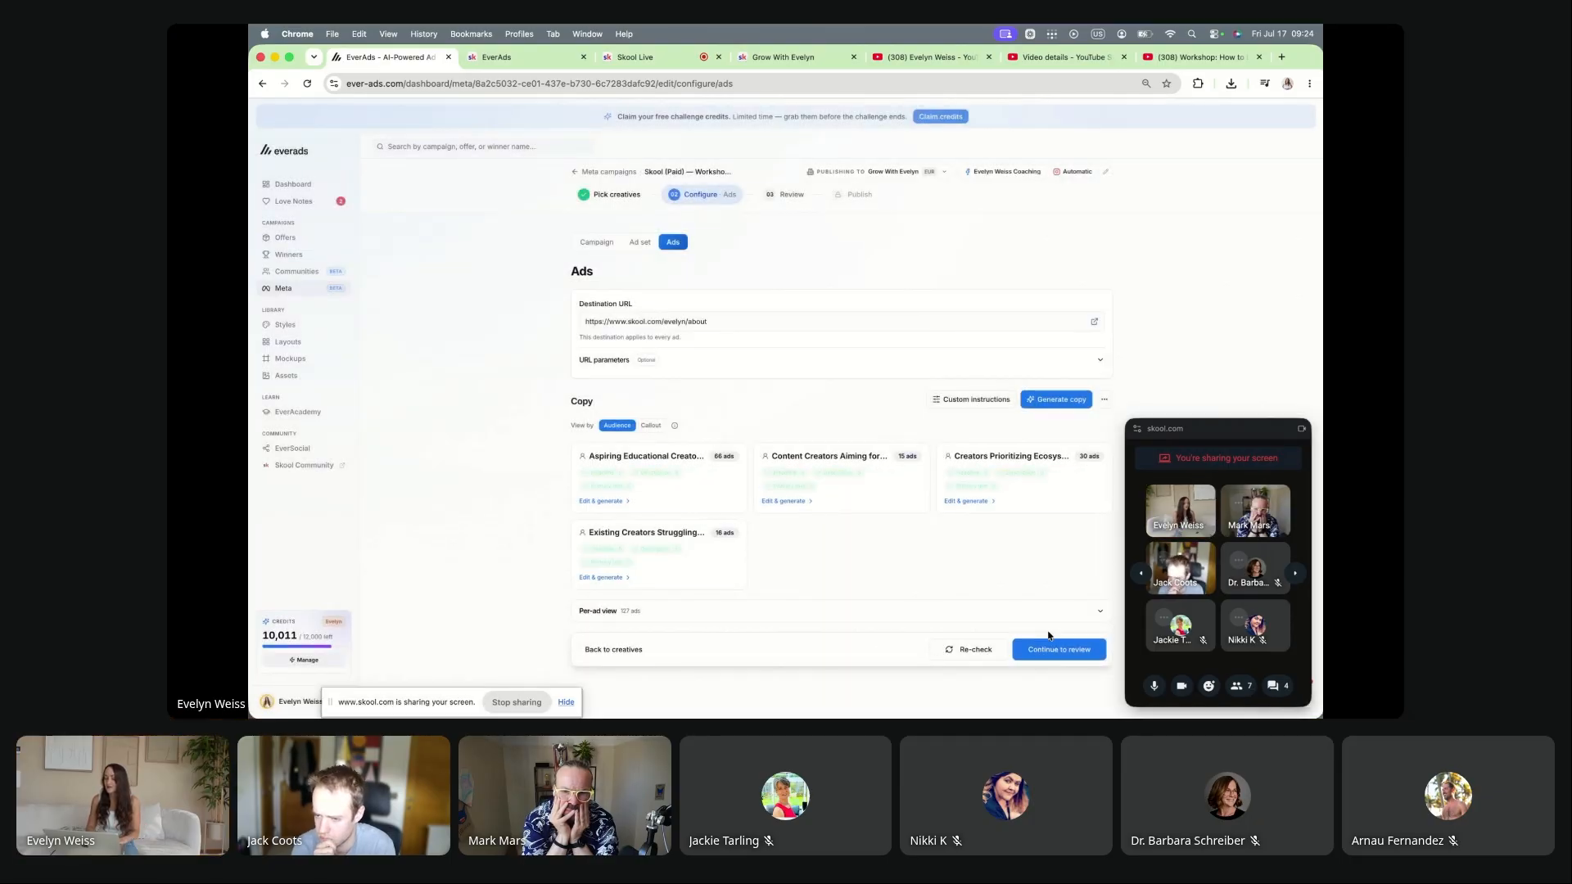
# Step: Continue through the campaign review and start publishing to Meta with the Ready to launch option
pyautogui.click(1046, 649)
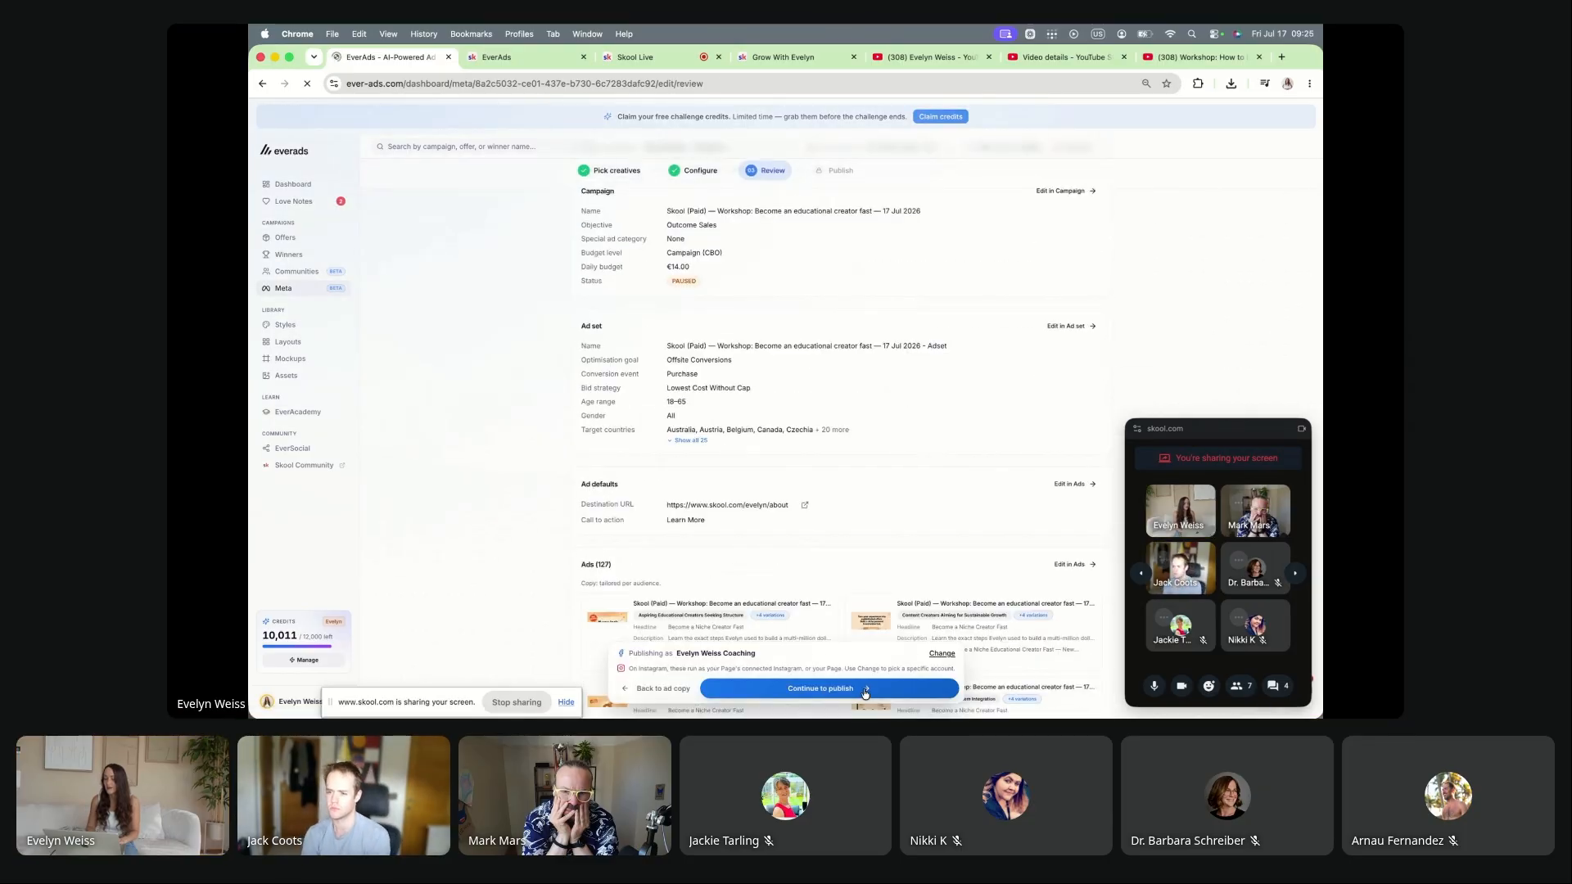
pyautogui.click(866, 691)
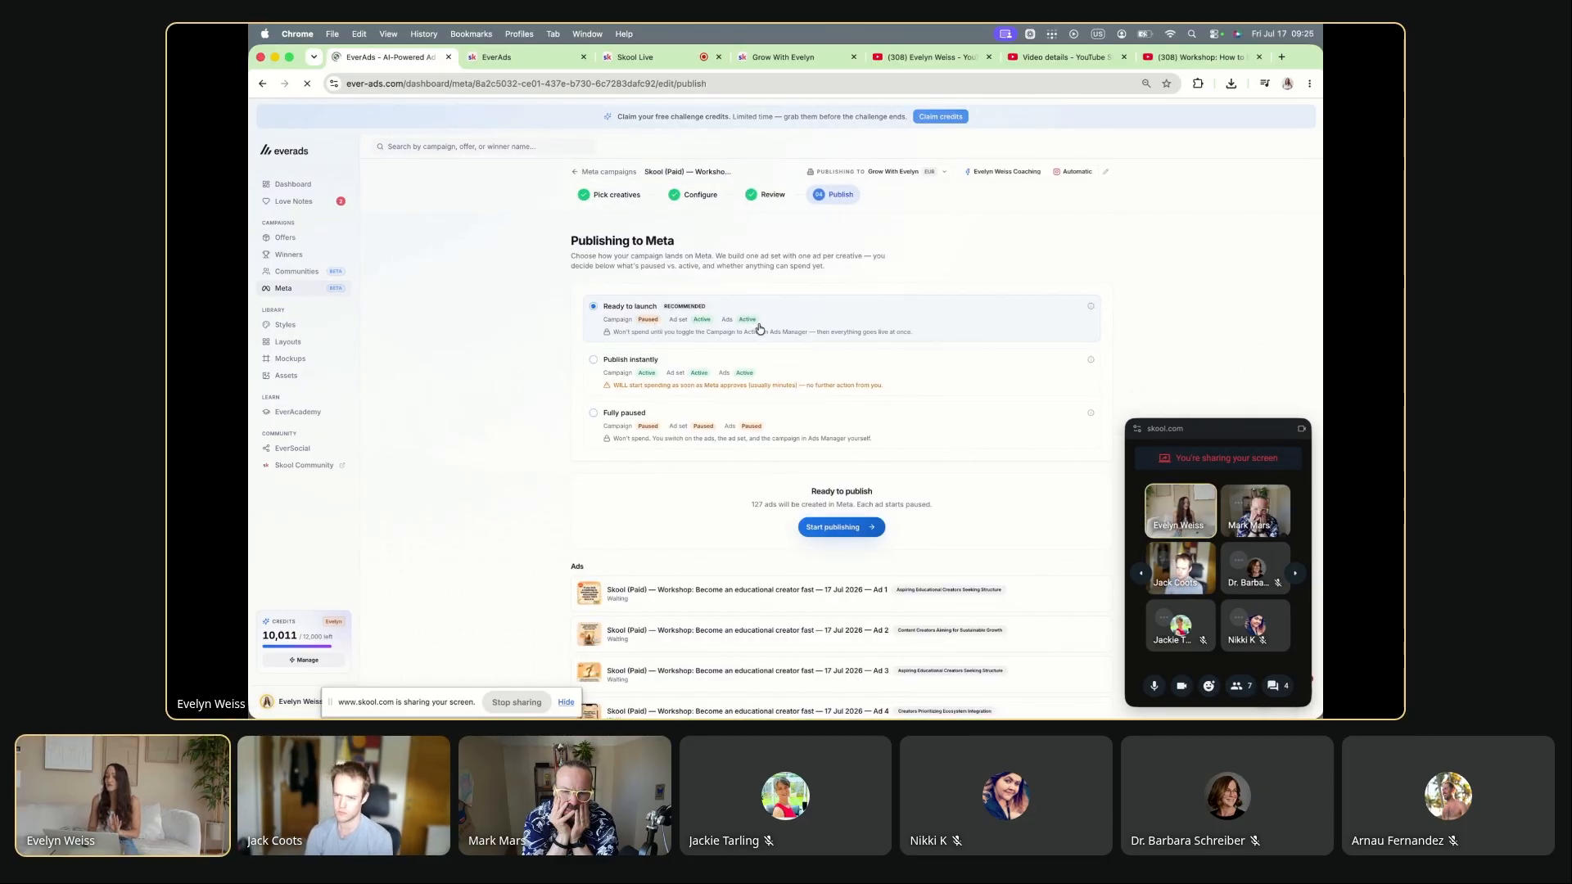
pyautogui.click(817, 536)
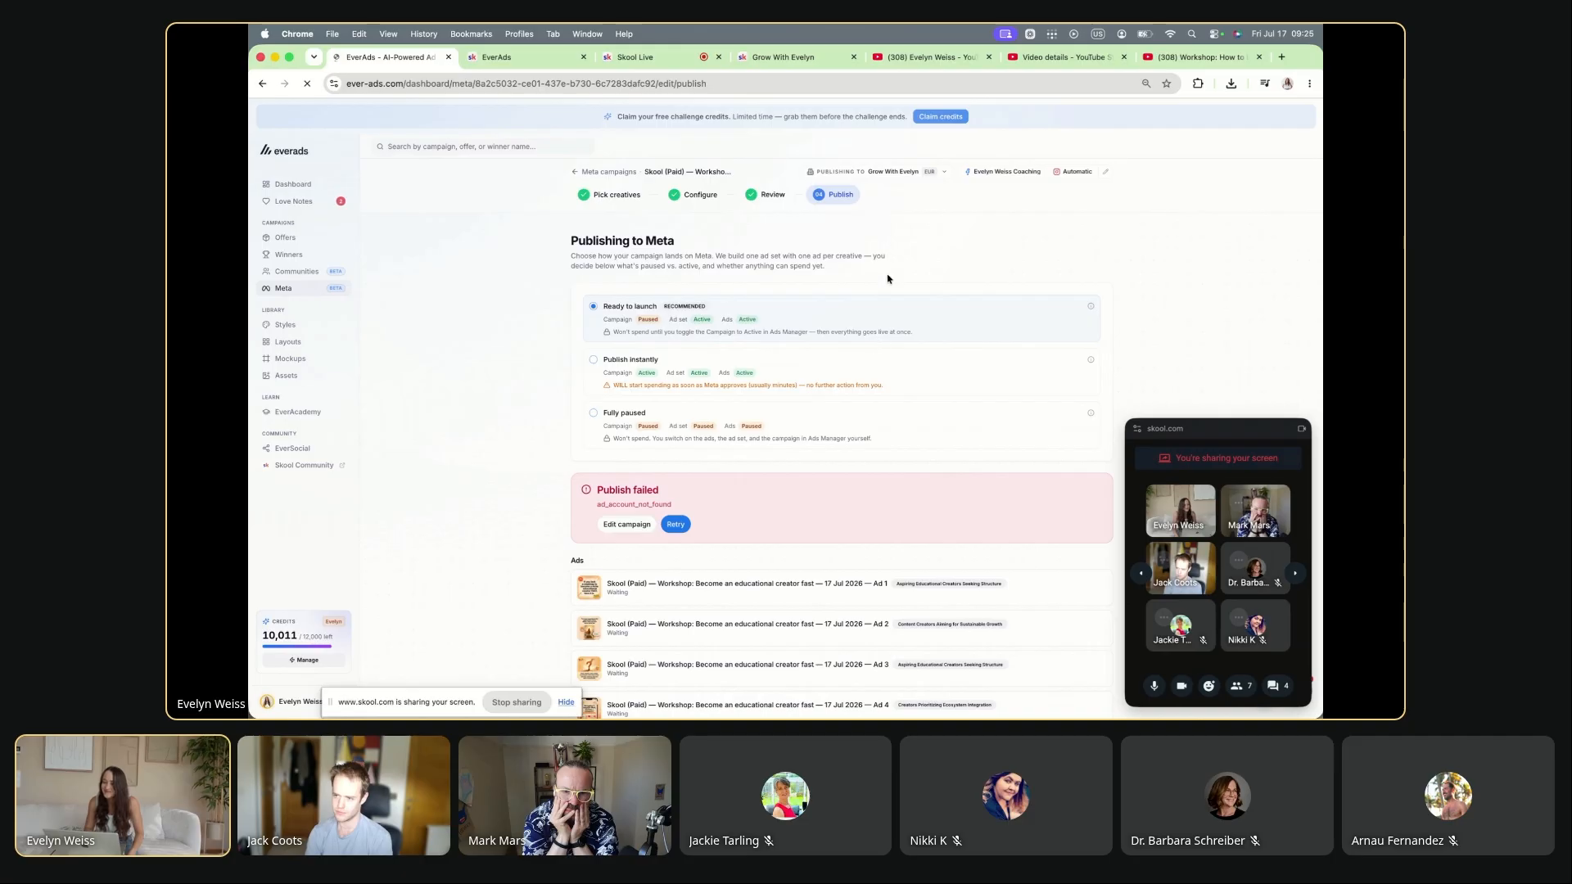
# Step: Try to reload the Facebook Page connection in the campaign's publishing identity, and close the dialog
pyautogui.click(1023, 174)
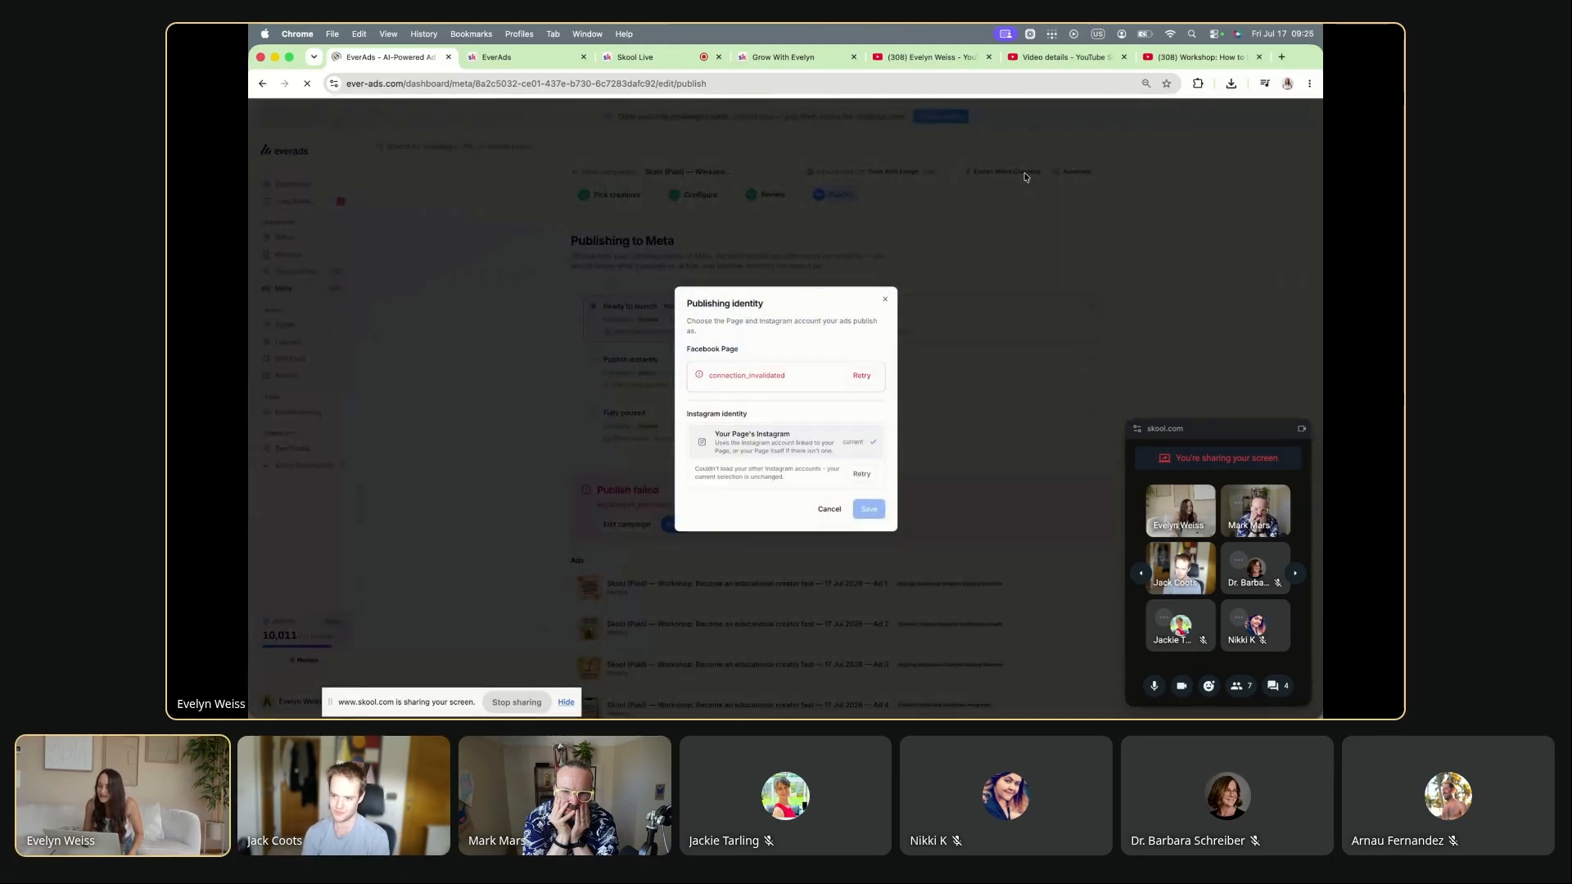
pyautogui.click(864, 378)
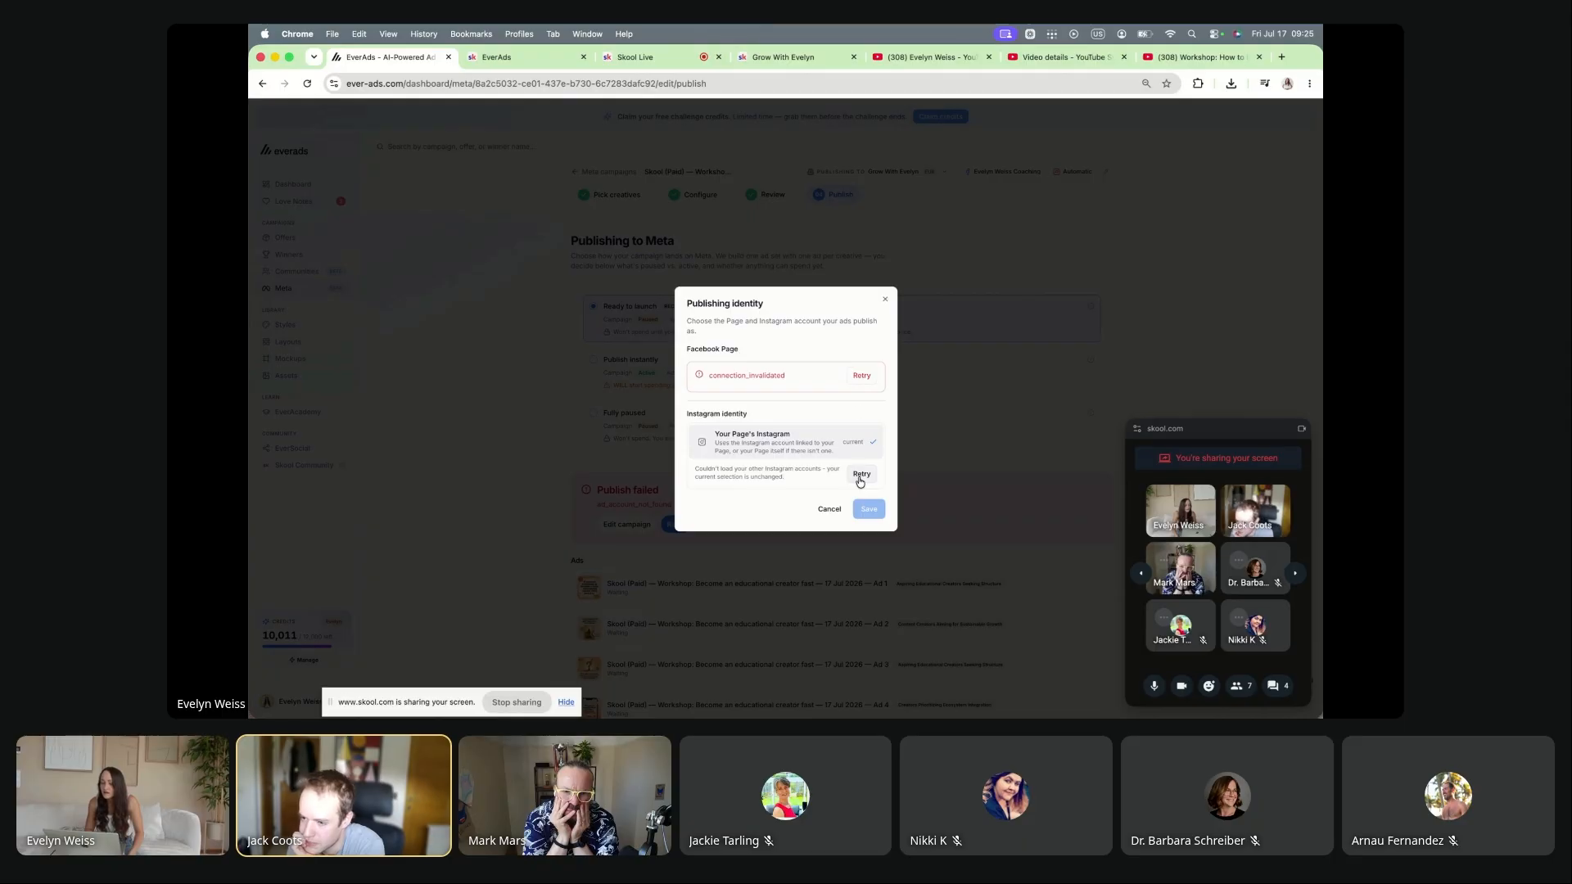
pyautogui.click(885, 304)
# Step: Open ad account management from the campaign's publishing account and reconnect the Facebook account to EverAds
pyautogui.click(917, 174)
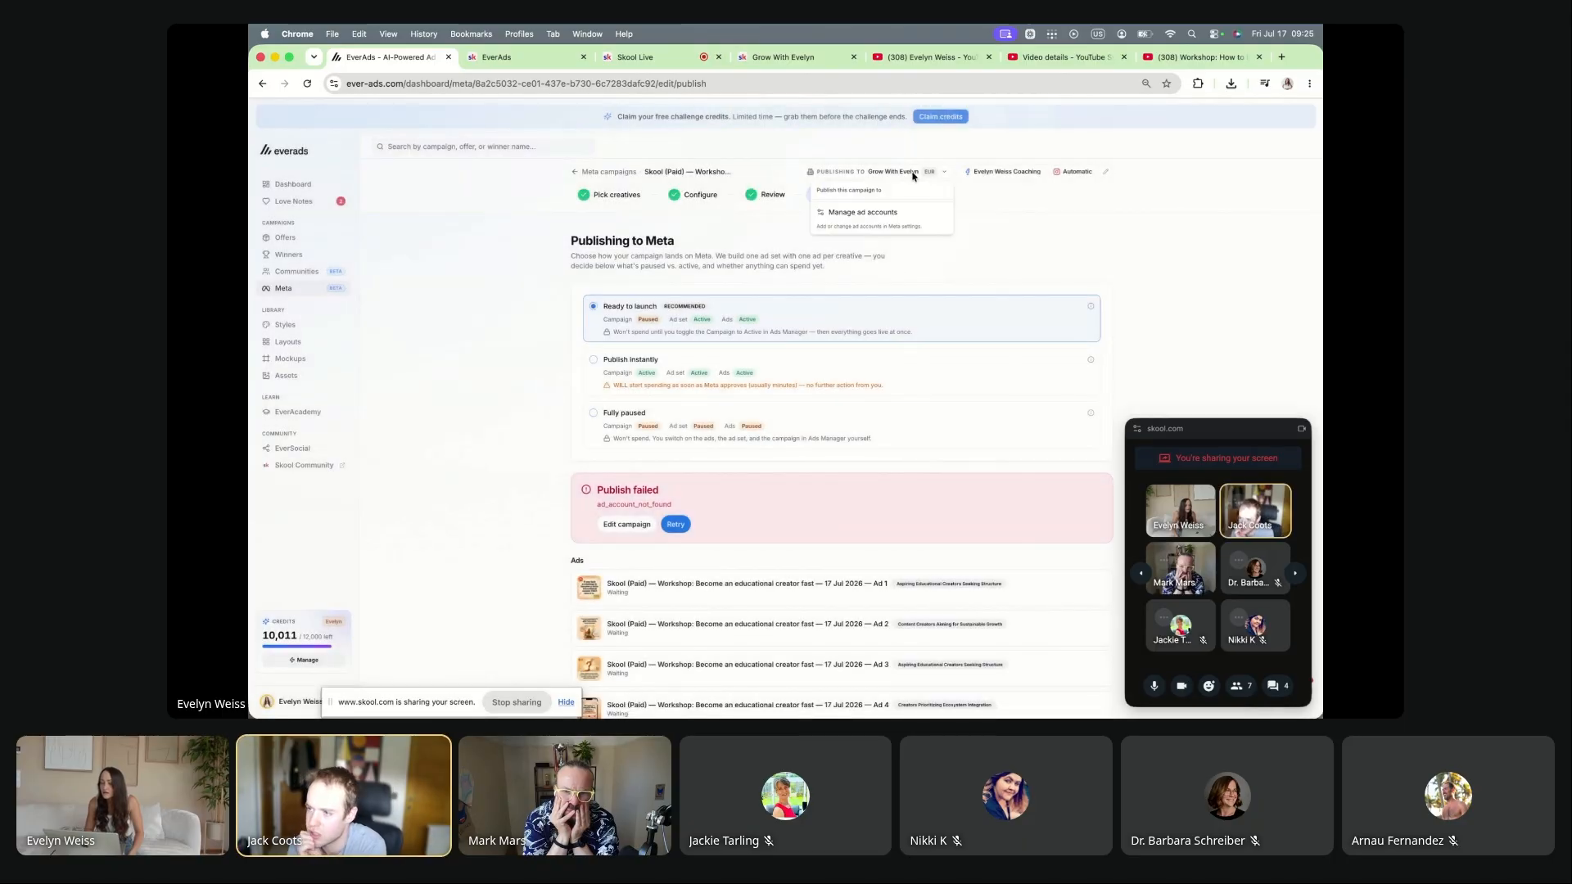
pyautogui.click(890, 215)
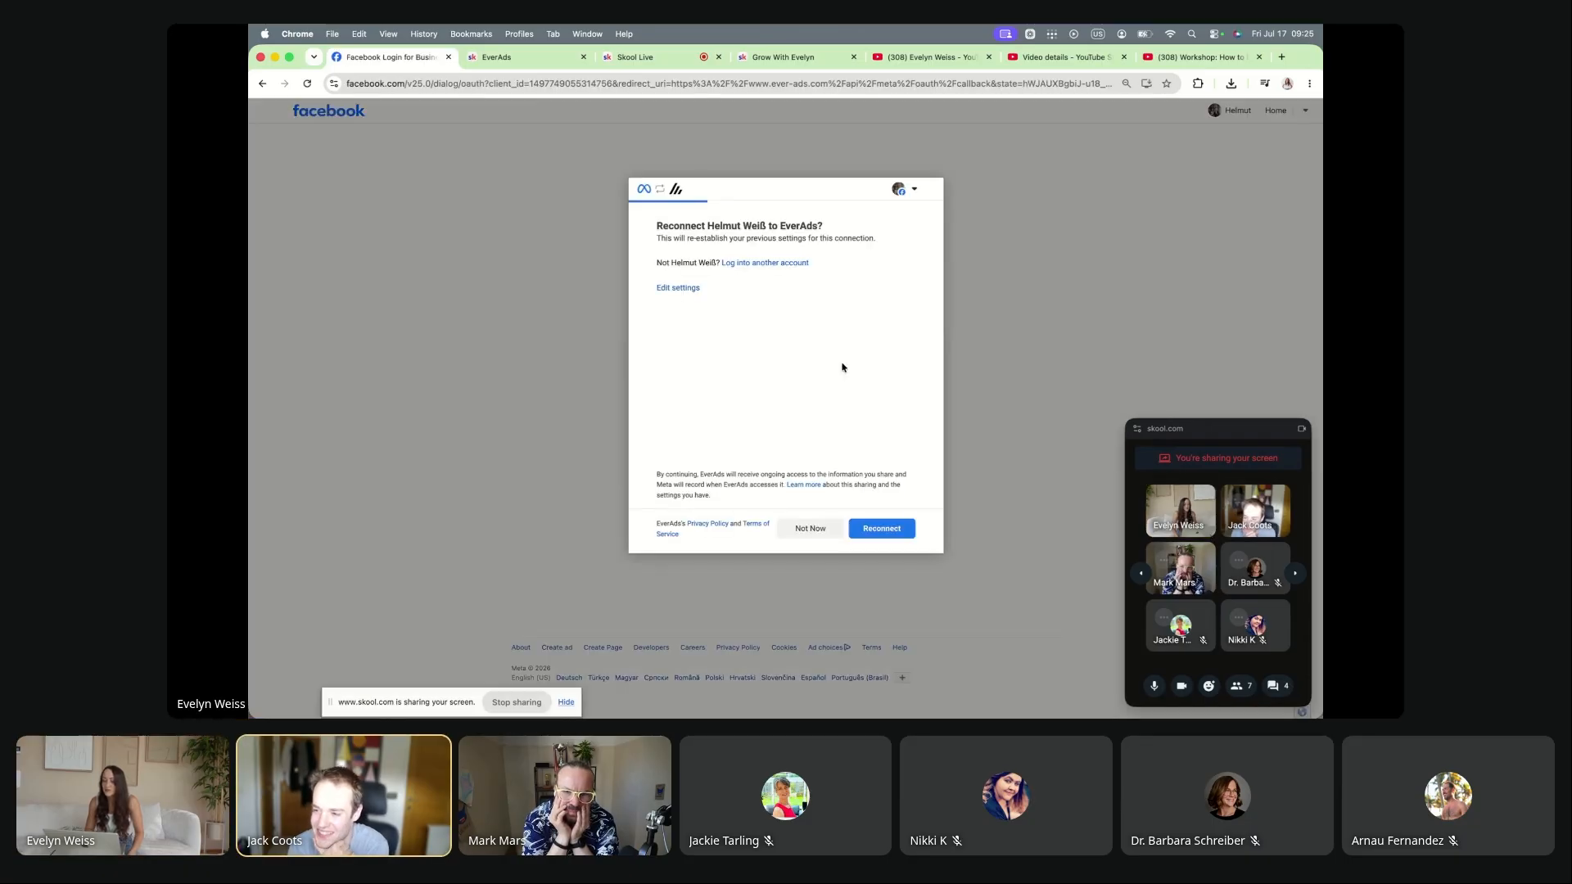
pyautogui.click(892, 531)
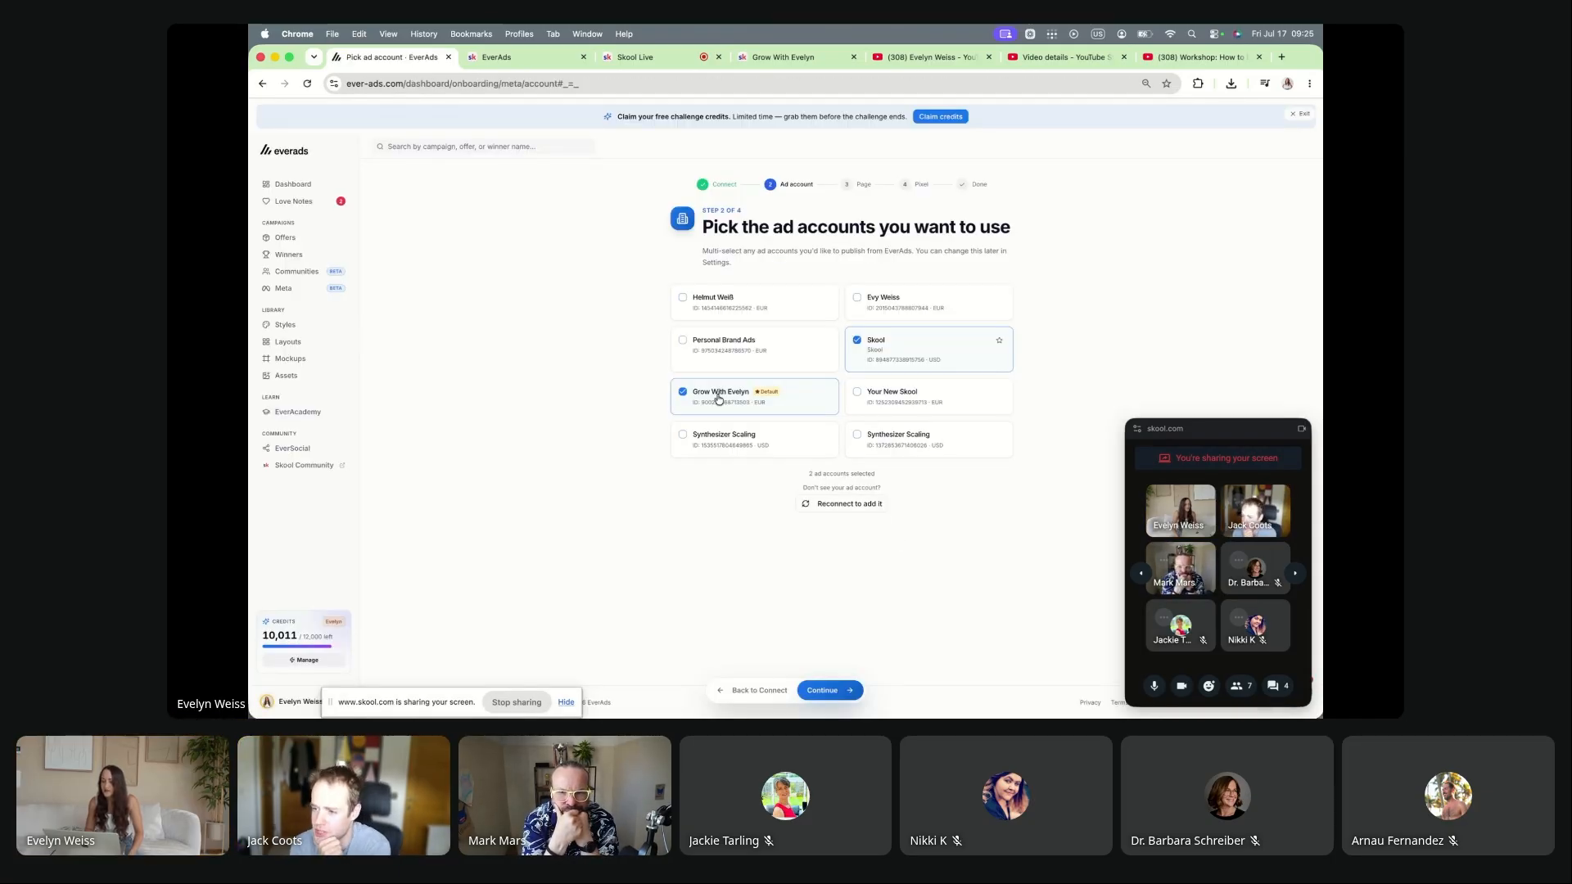
# Step: Continue with the Skool and Grow With Evelyn ad accounts, check Grow With Evelyn's Facebook Page choices, and return to the ad accounts
pyautogui.click(835, 698)
pyautogui.click(827, 412)
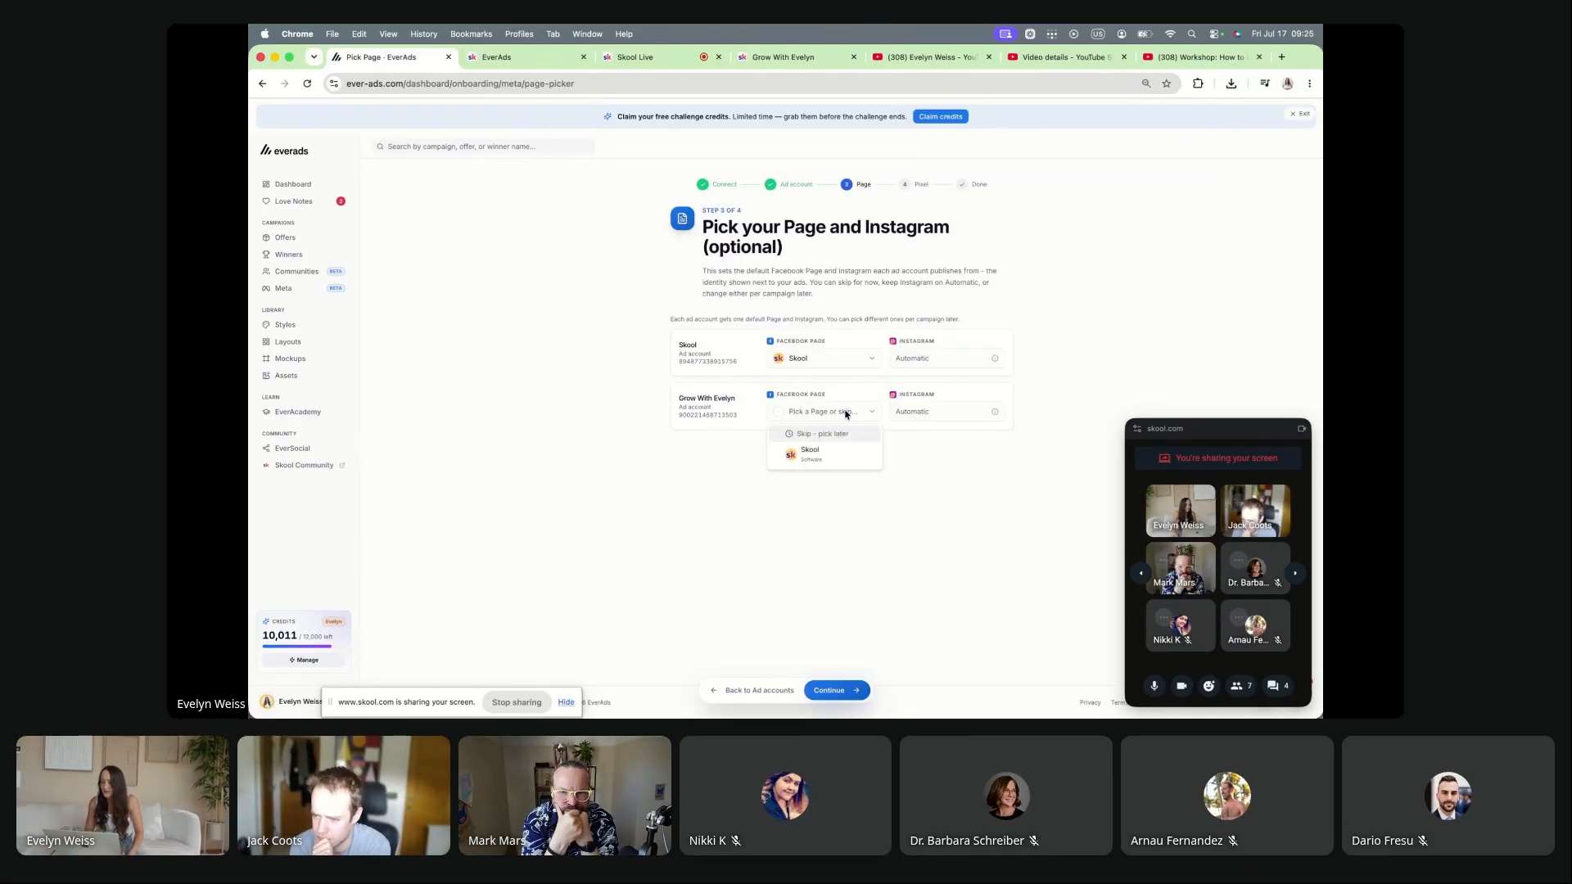
pyautogui.click(777, 415)
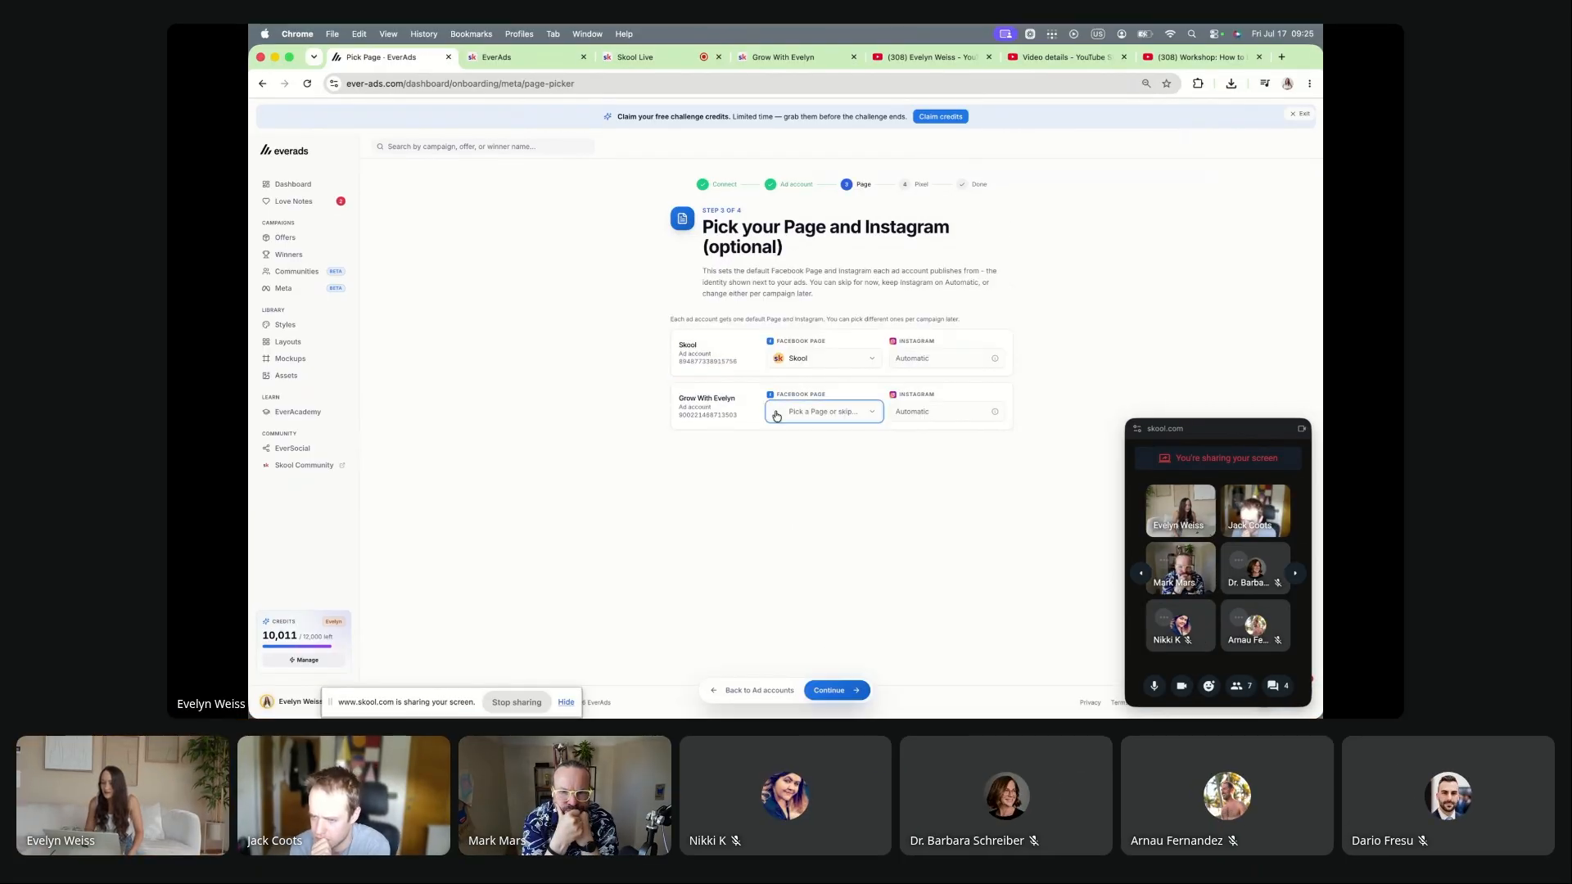
pyautogui.click(749, 690)
# Step: Start reconnecting Meta to add an ad account and accept the notice about re-selecting accounts
pyautogui.click(844, 504)
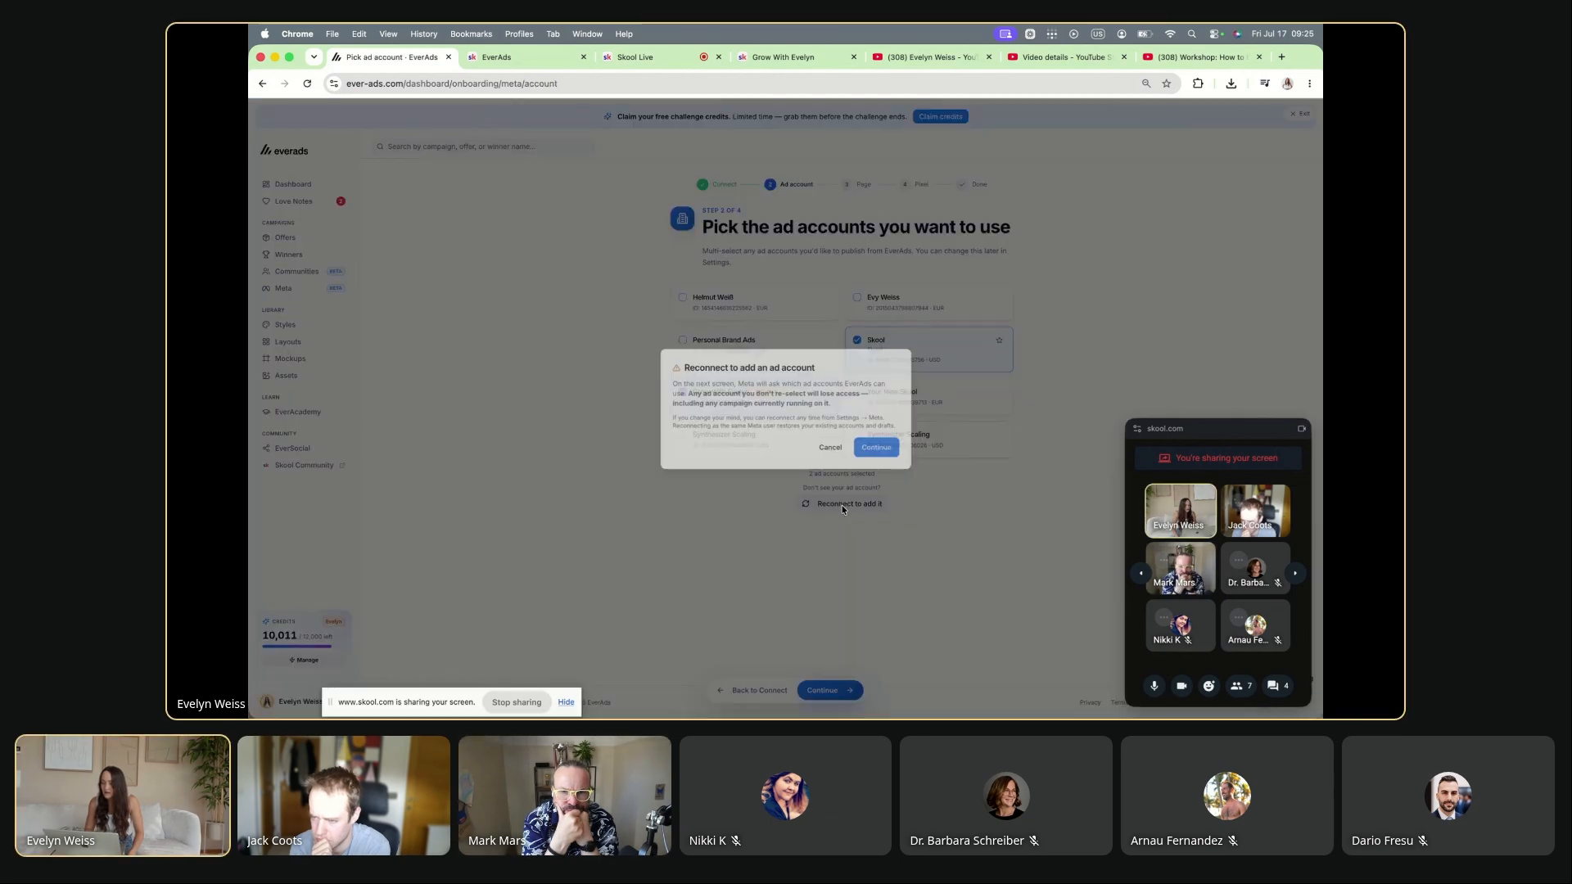
pyautogui.click(874, 448)
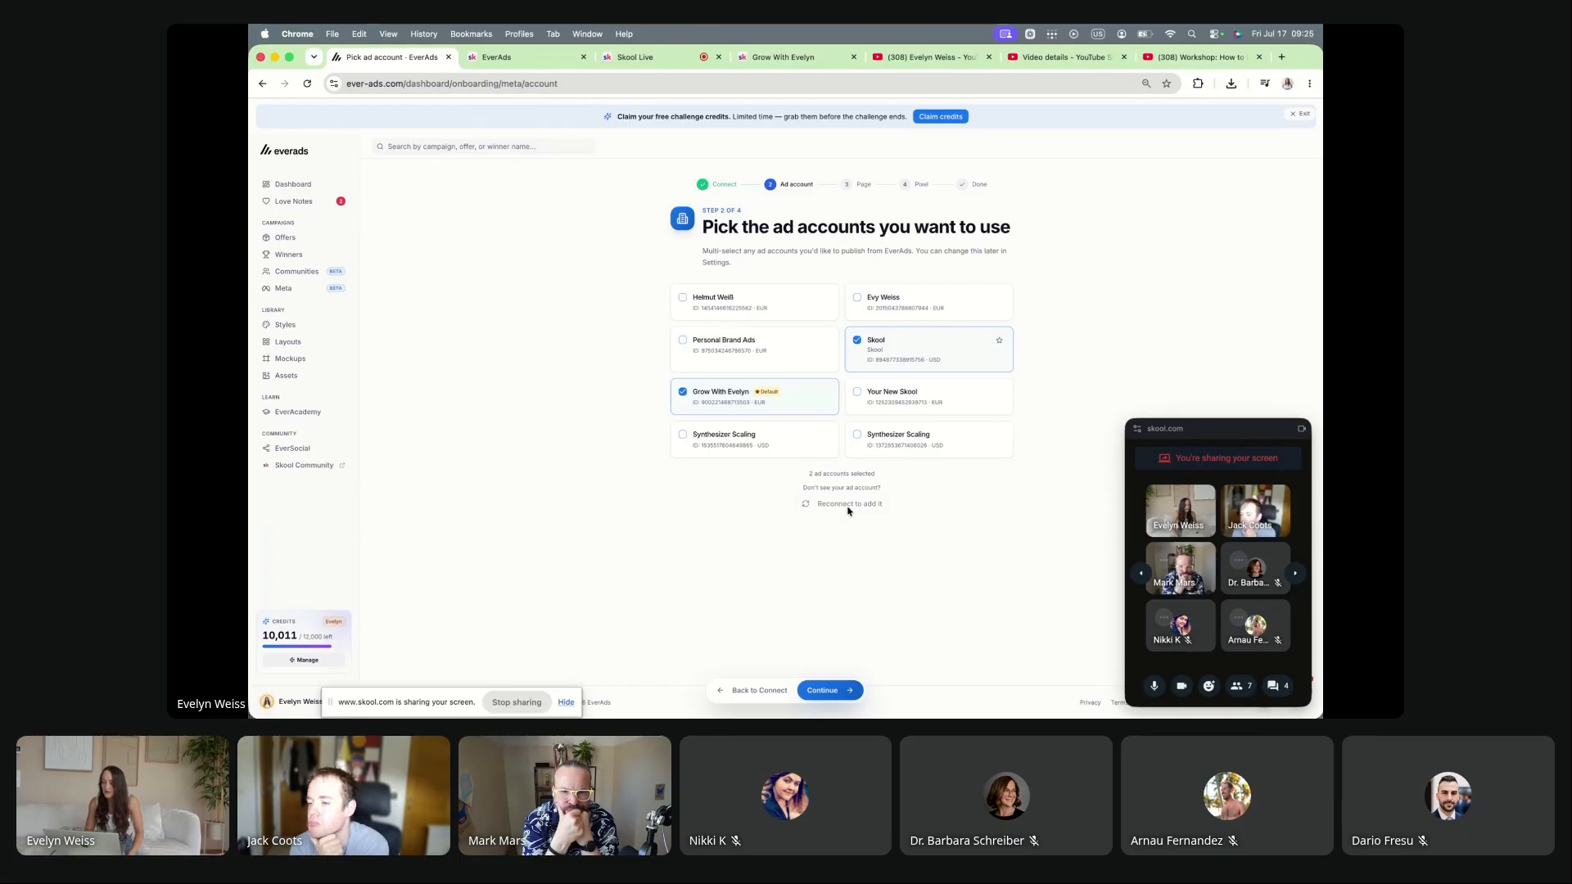
pyautogui.click(814, 503)
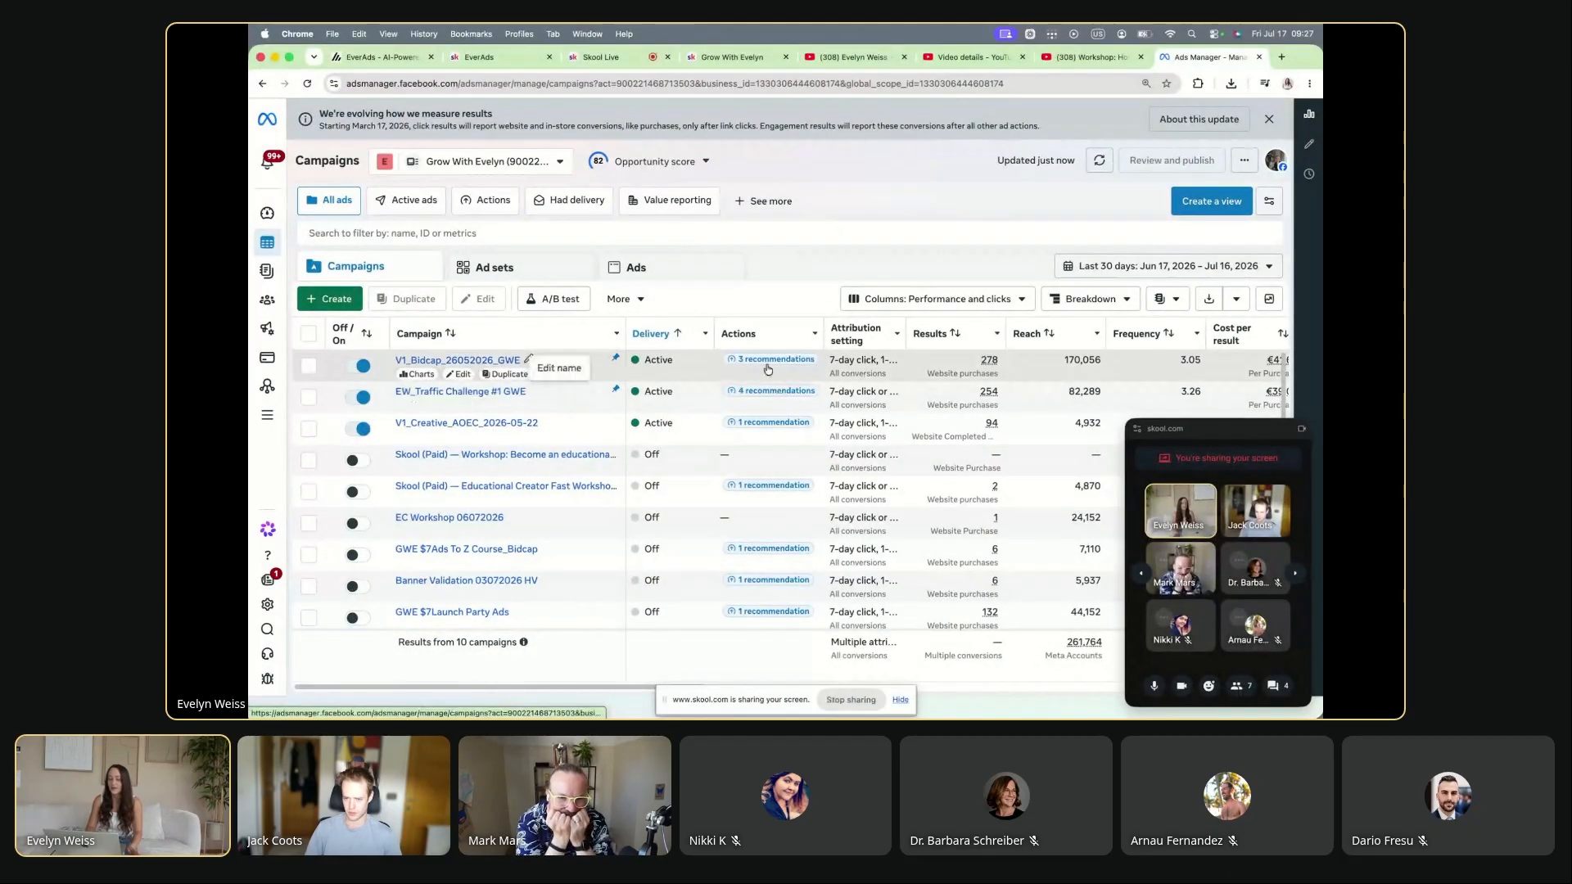
# Step: Open the ads inside the Skool (Paid) — Workshop campaign, preview the first roadmap ad with its full primary text, and close the preview
pyautogui.click(498, 455)
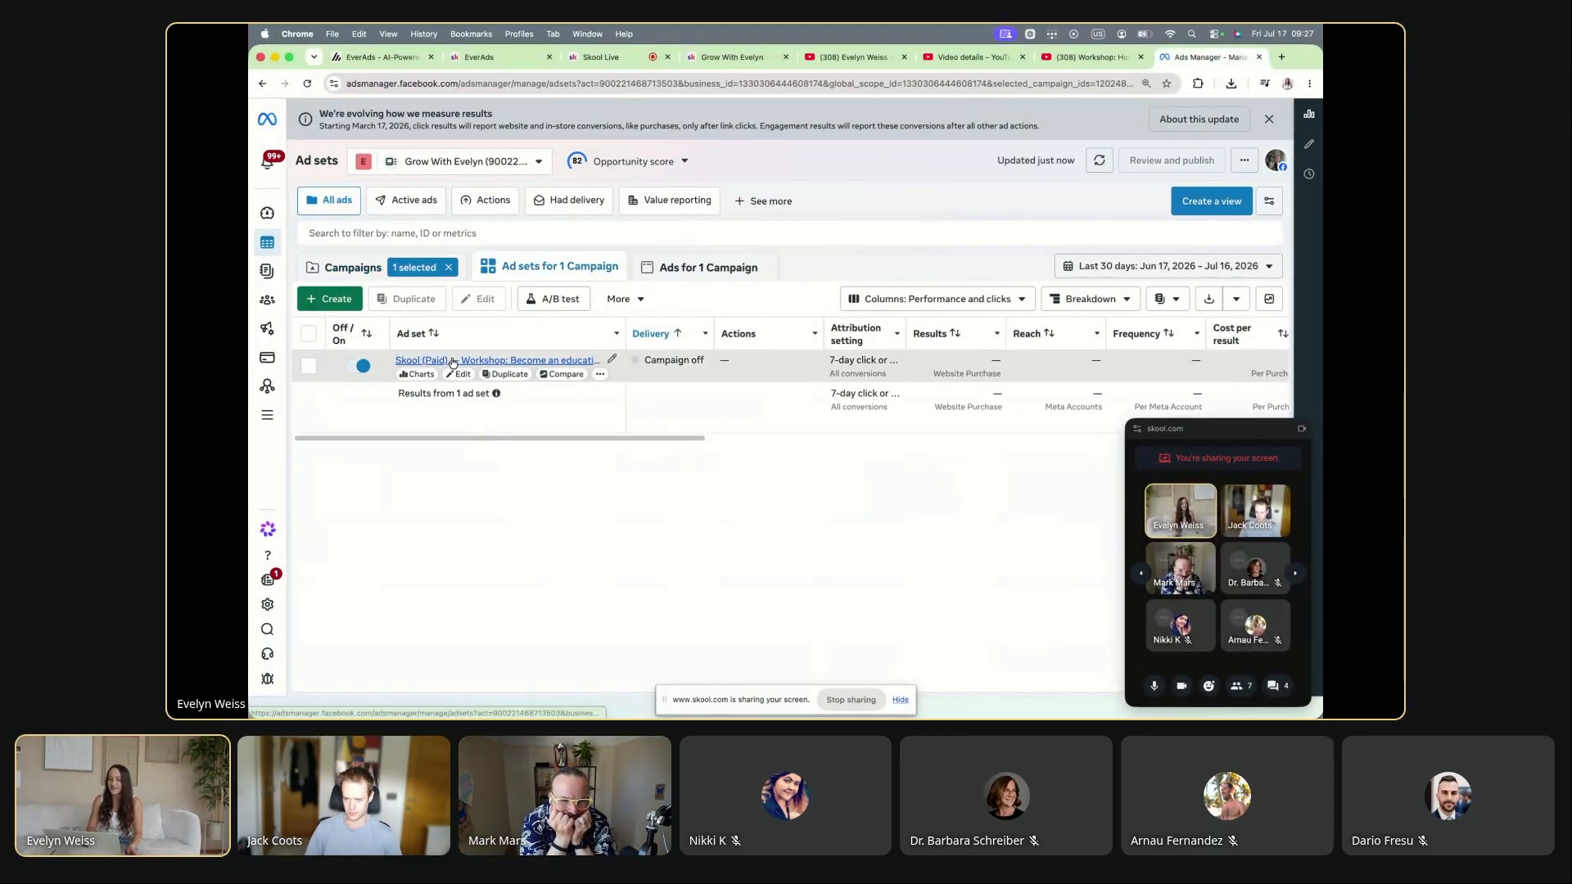
pyautogui.click(449, 359)
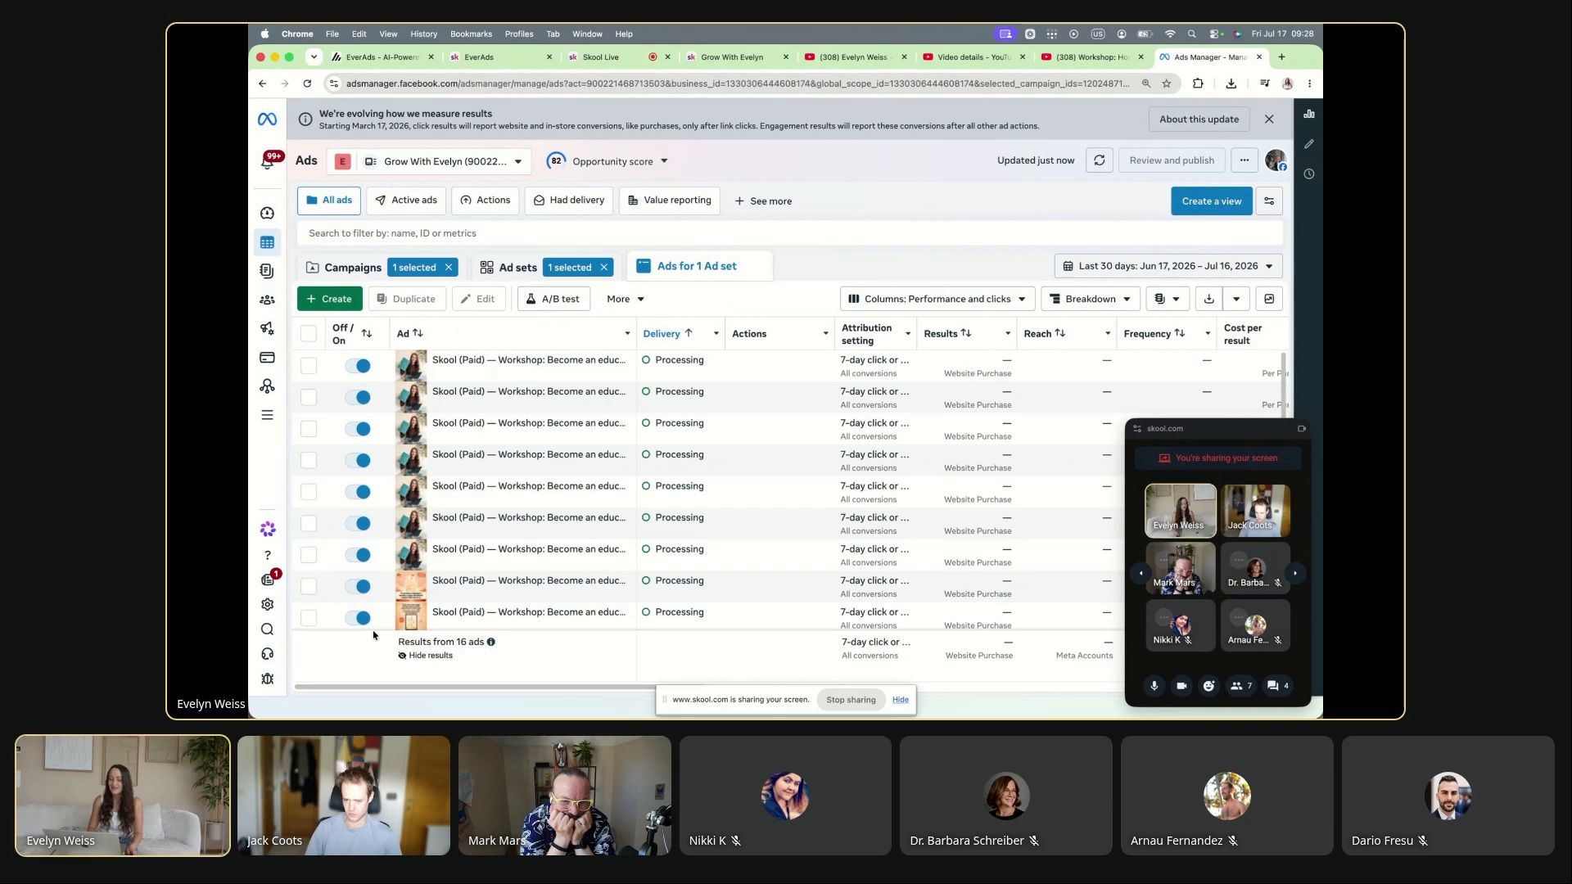
pyautogui.click(308, 586)
pyautogui.click(715, 299)
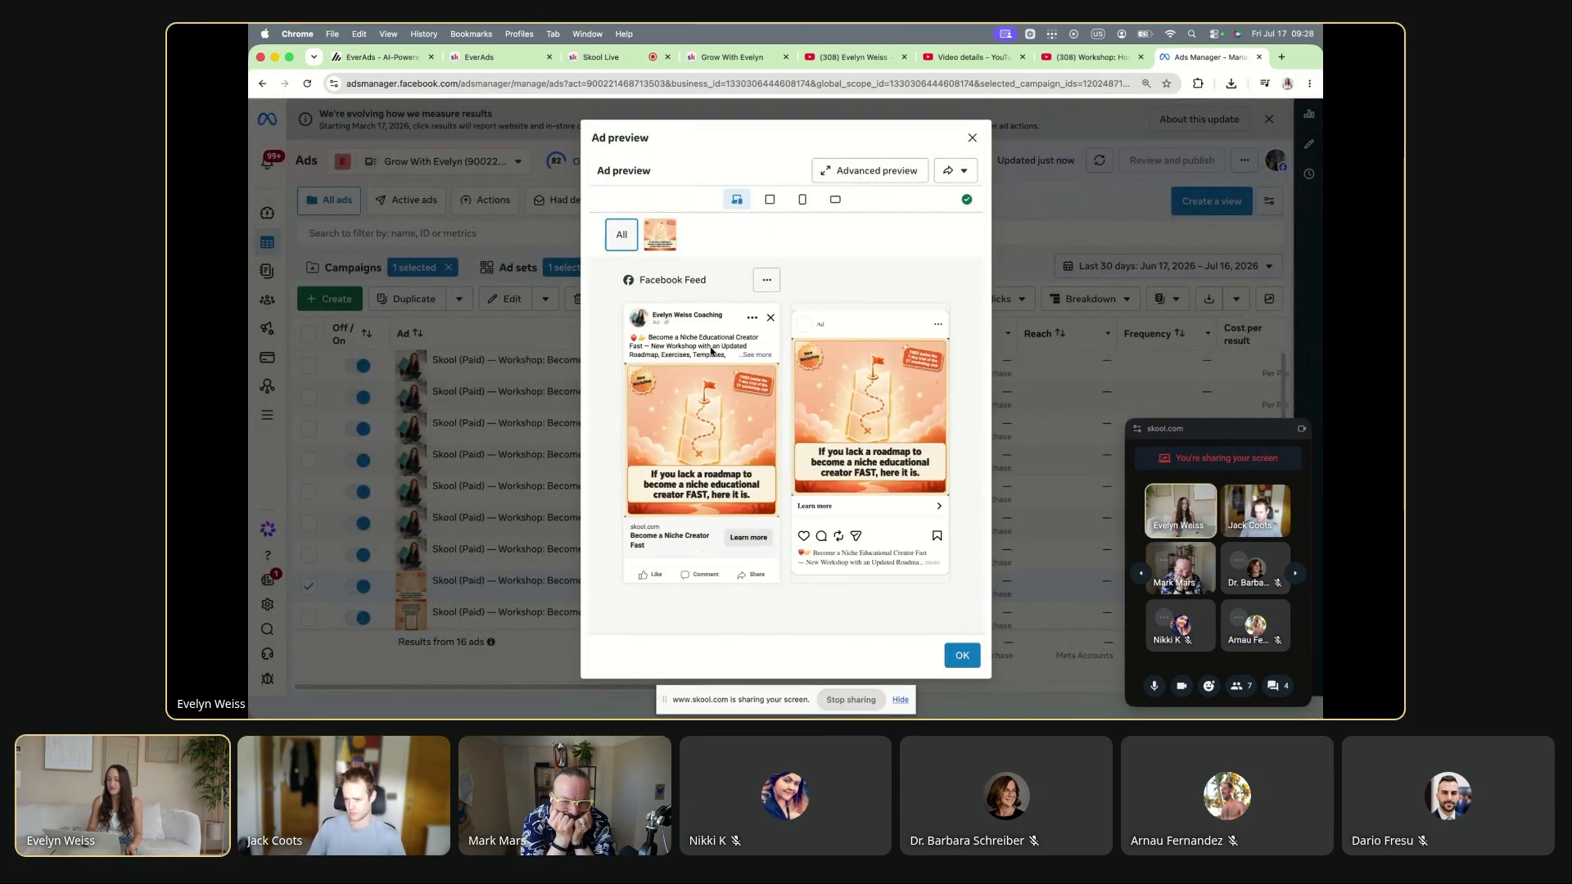
pyautogui.click(759, 356)
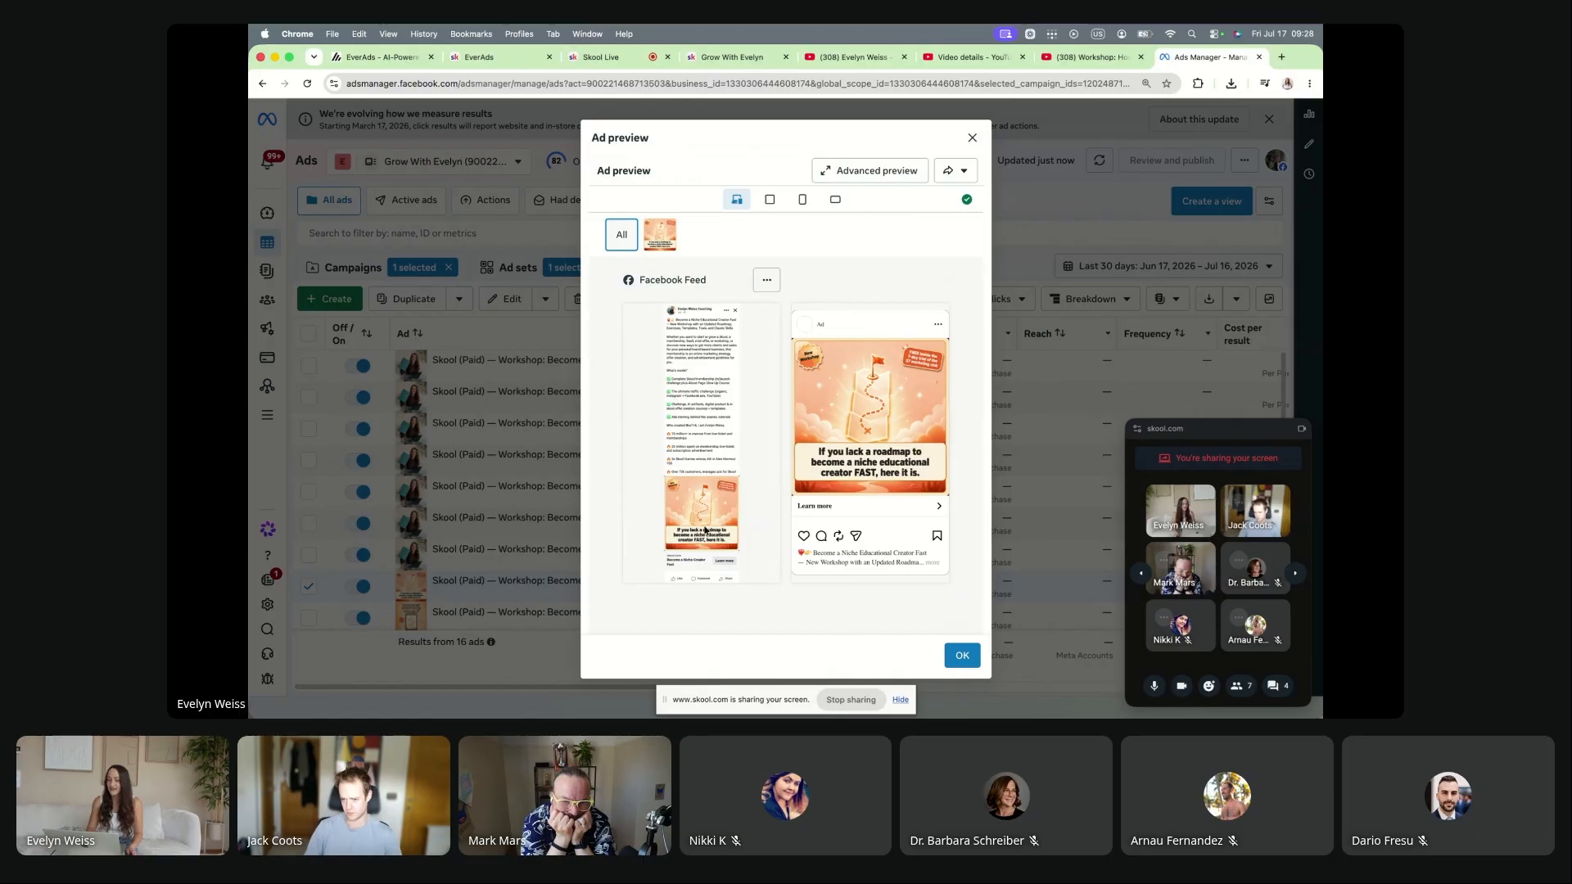
pyautogui.click(971, 137)
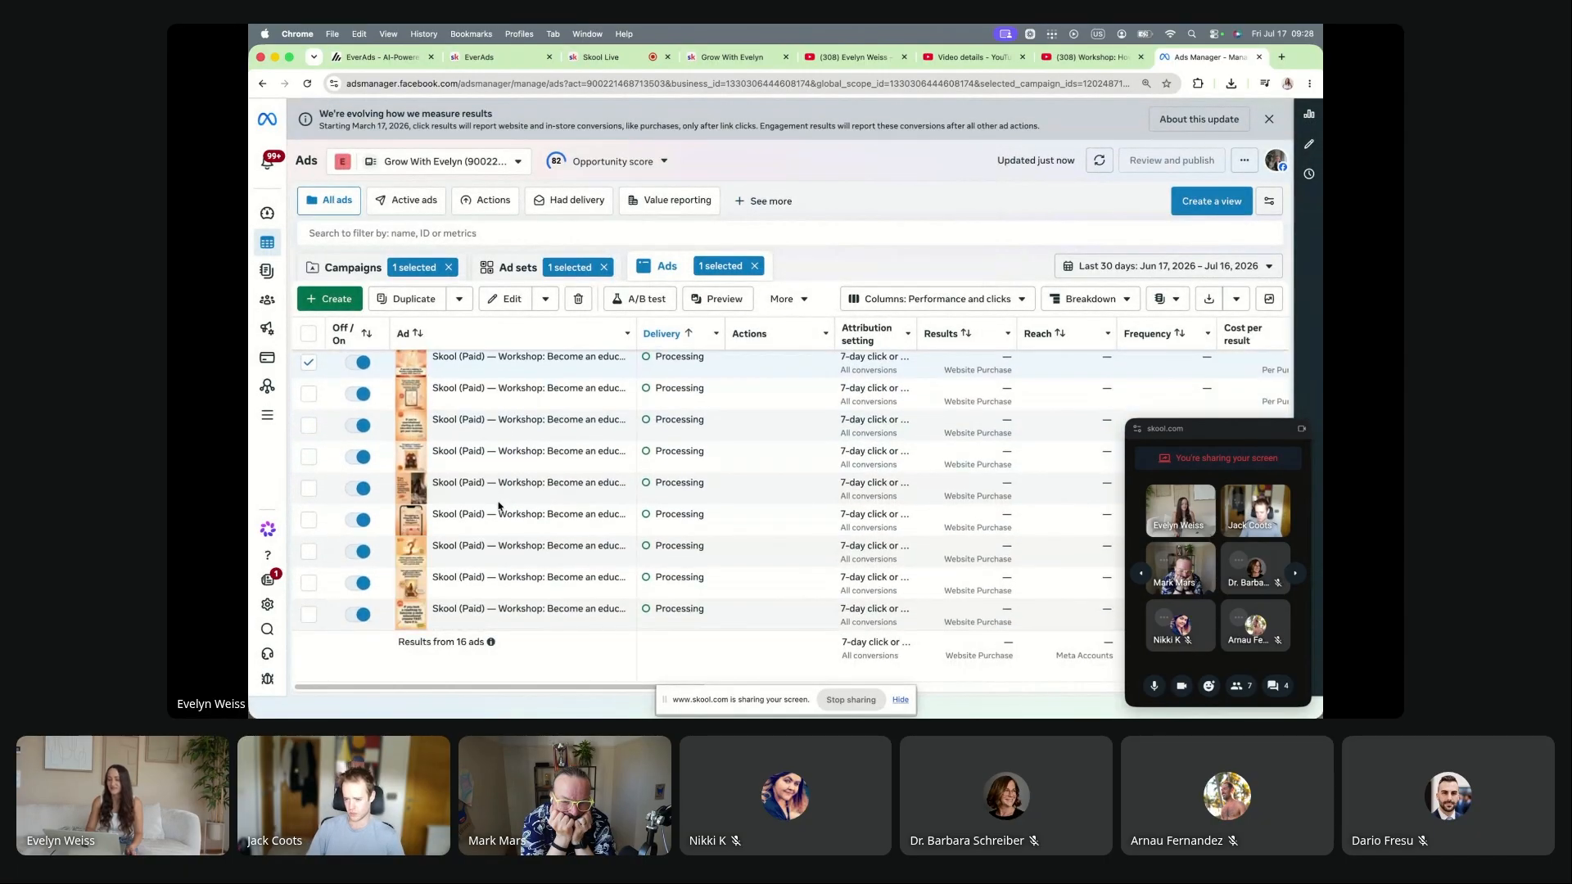
# Step: Switch to EverAds and duplicate the Skool (Paid) — Educational Creator Fast Meta campaign without its creatives
pyautogui.click(402, 59)
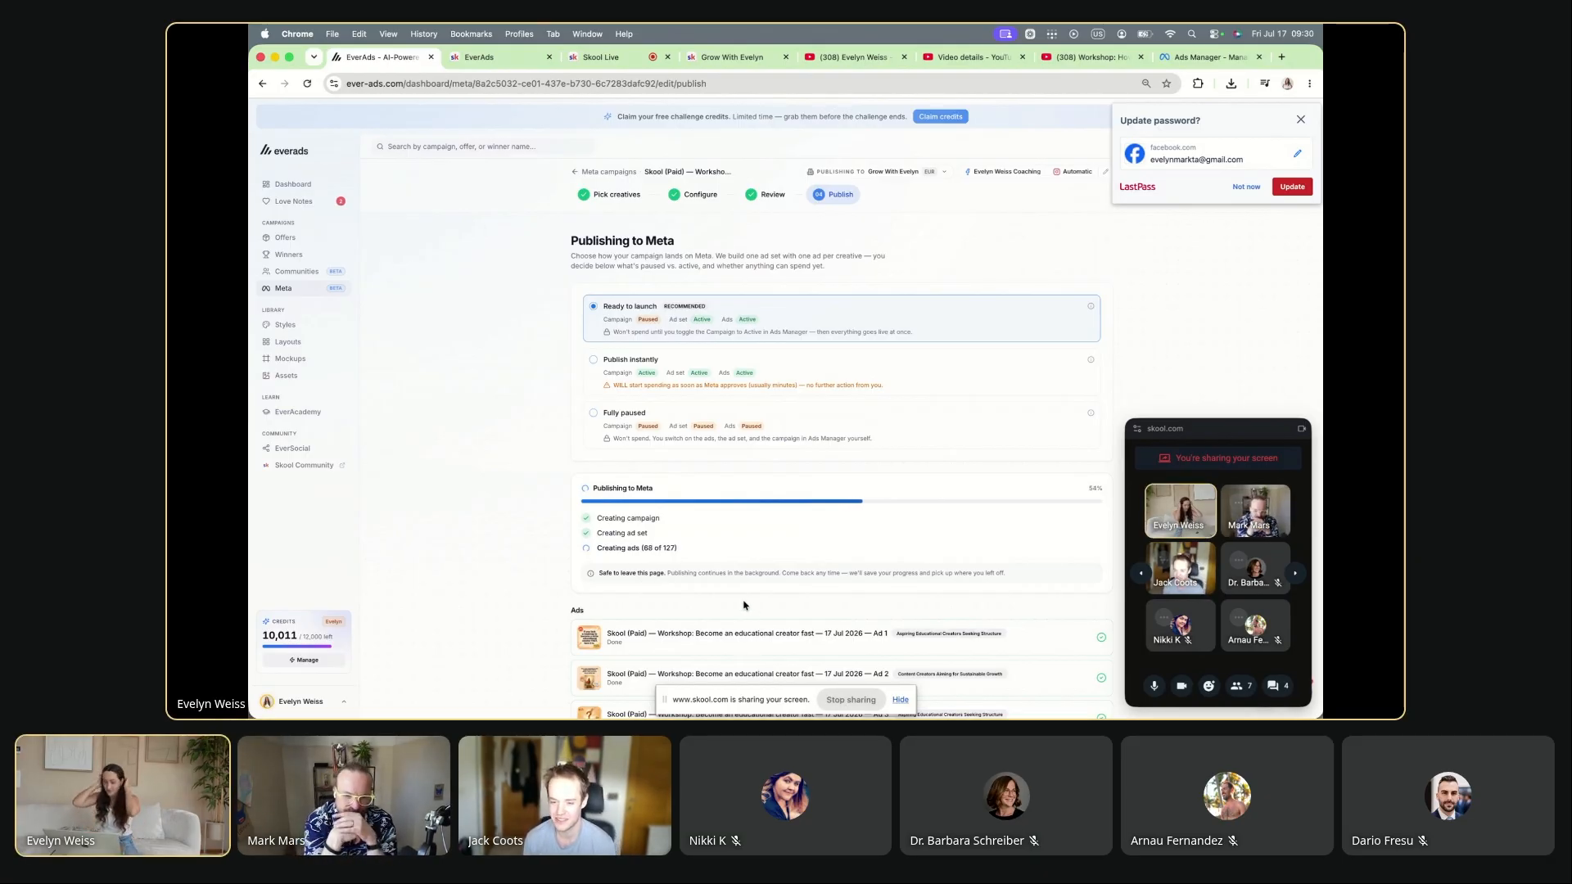
pyautogui.click(298, 244)
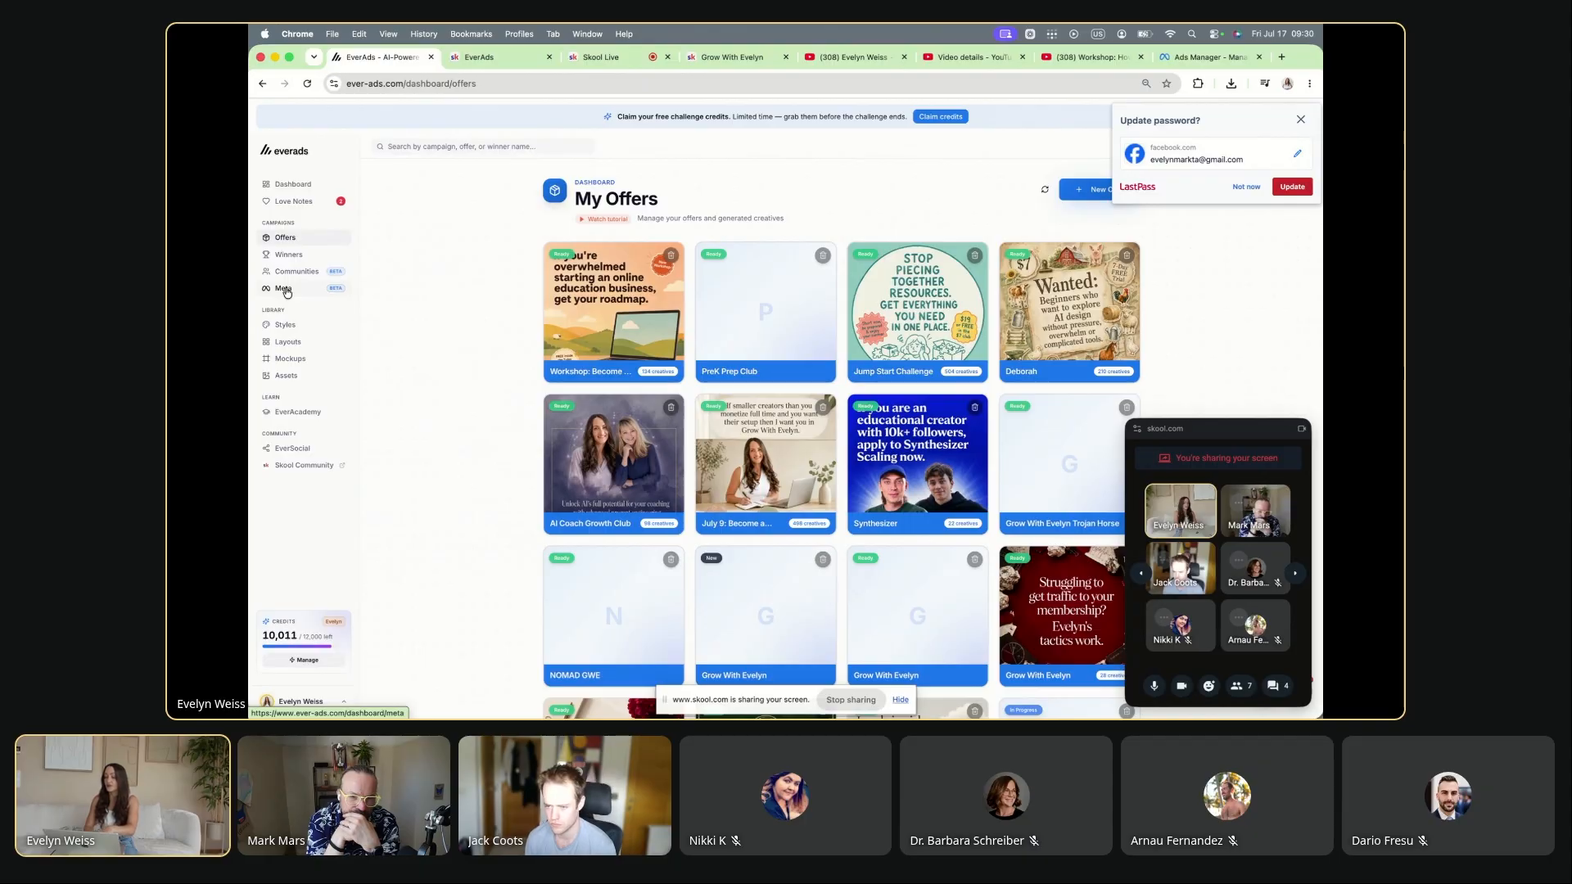
pyautogui.click(283, 288)
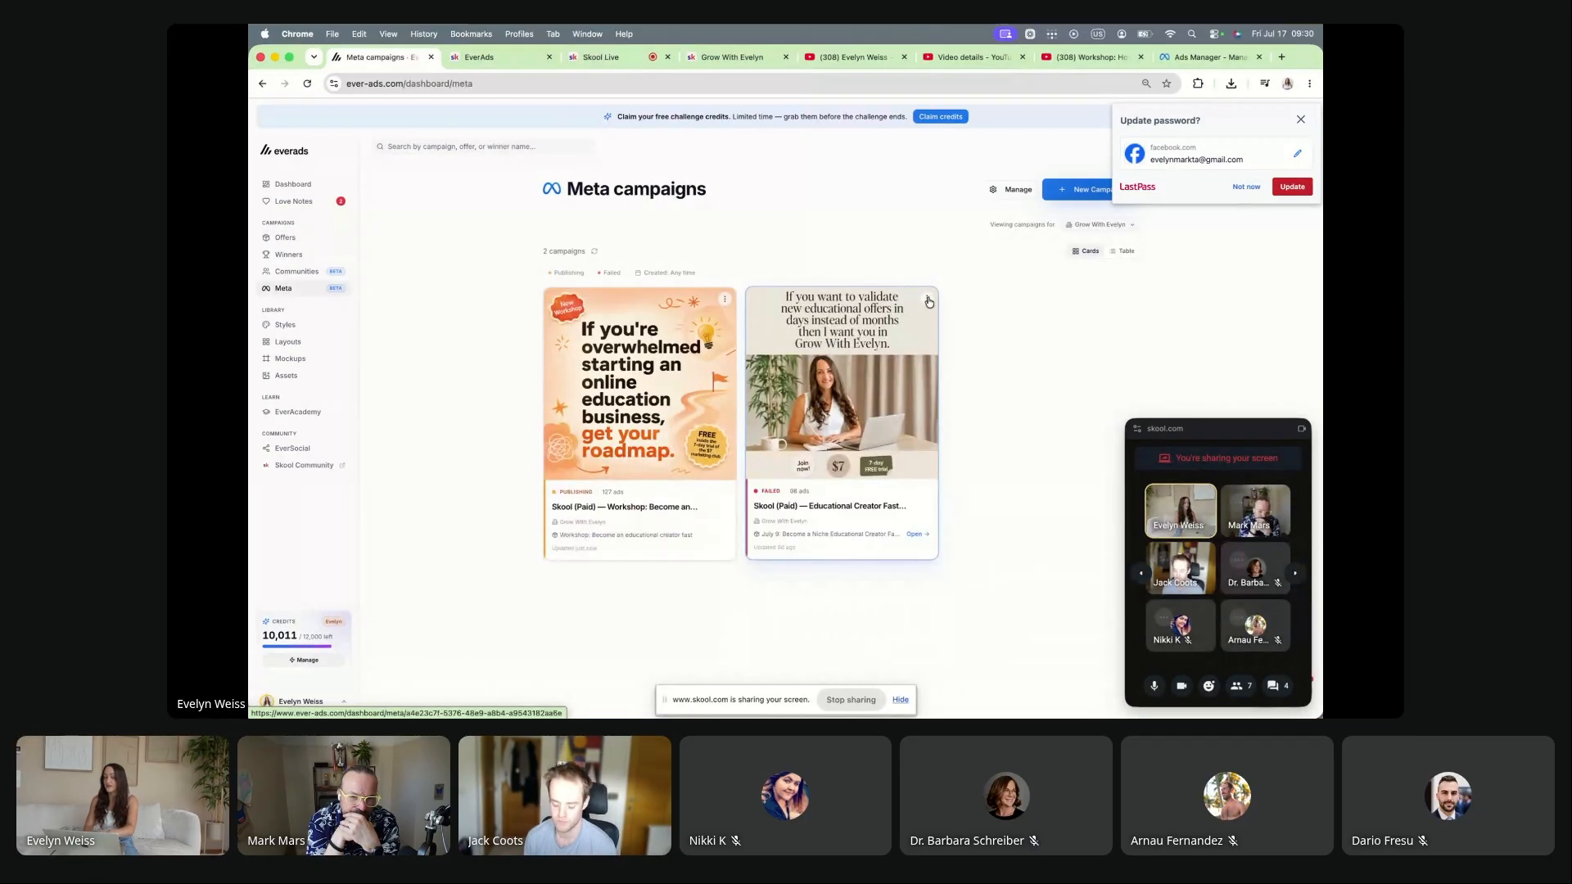
pyautogui.click(926, 300)
pyautogui.moveTo(901, 322)
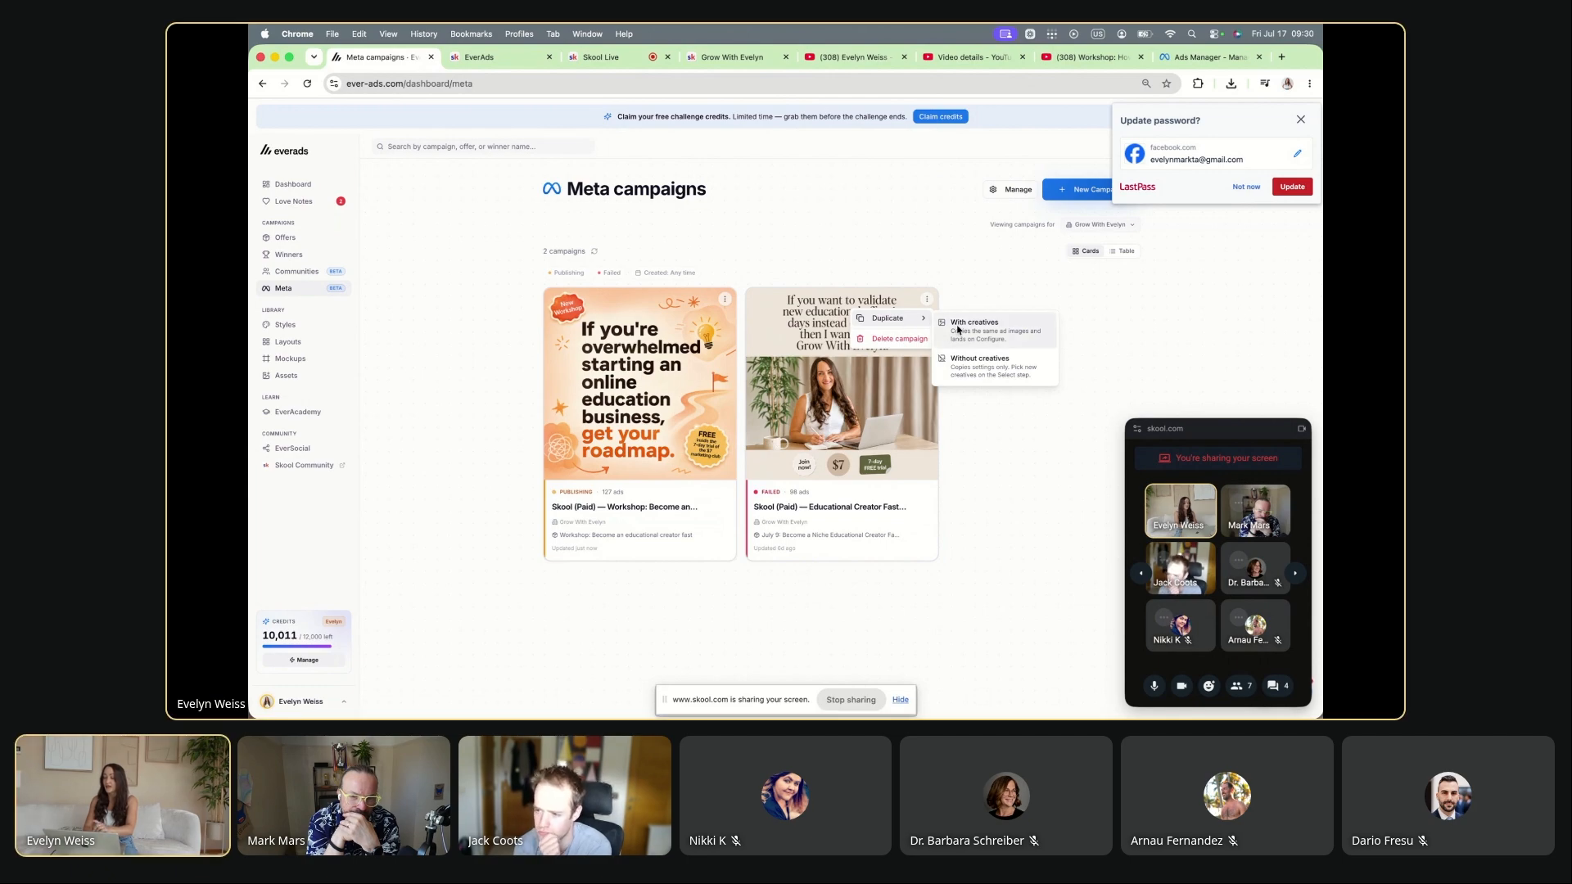
pyautogui.click(964, 370)
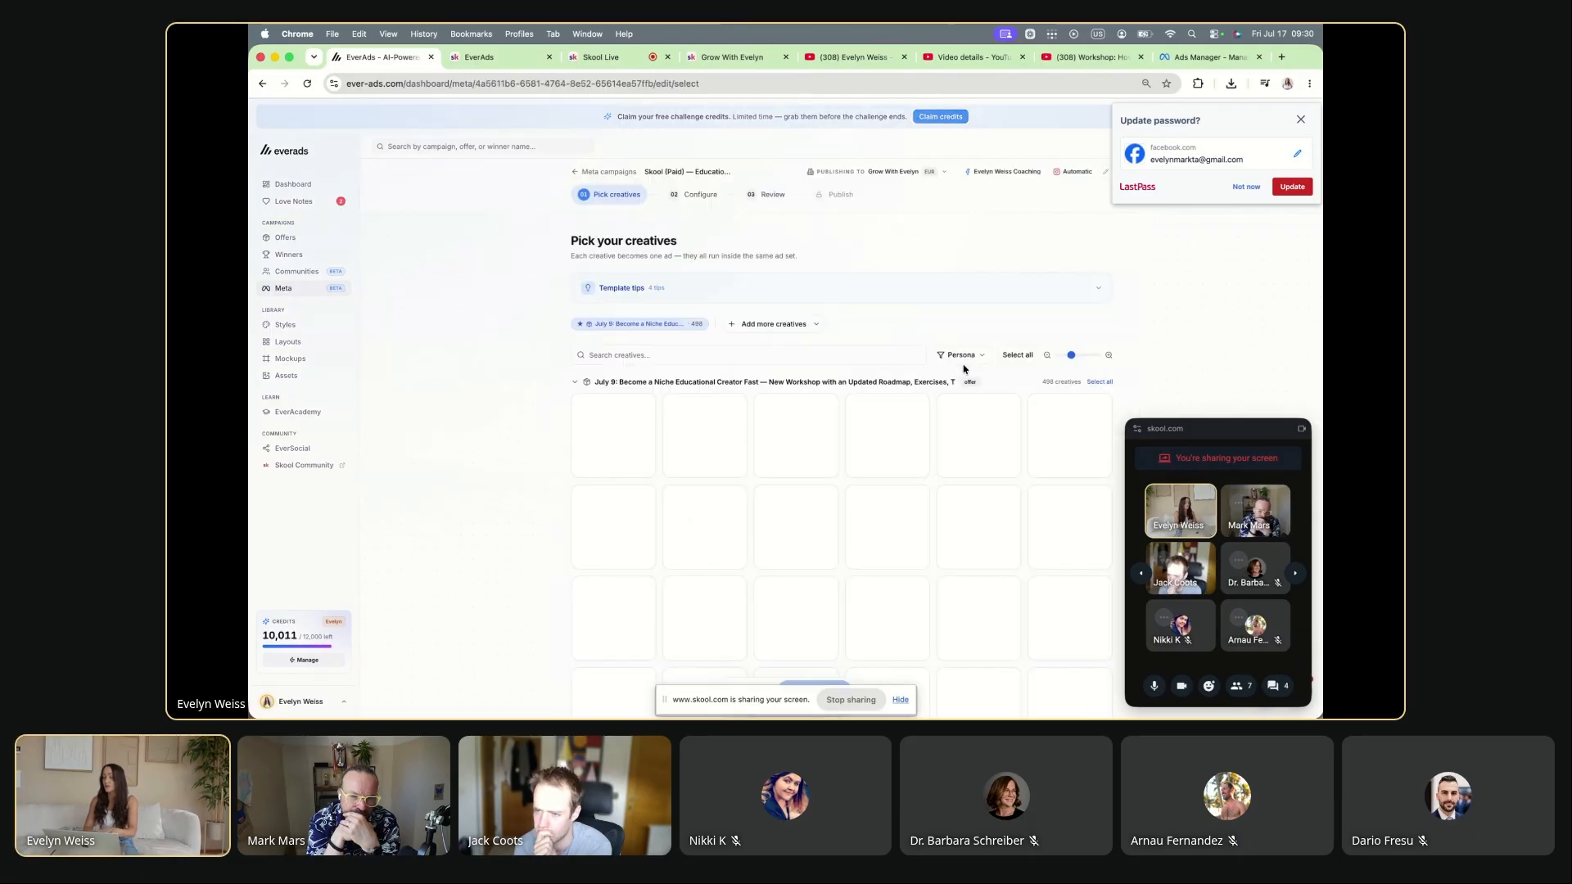
pyautogui.click(793, 325)
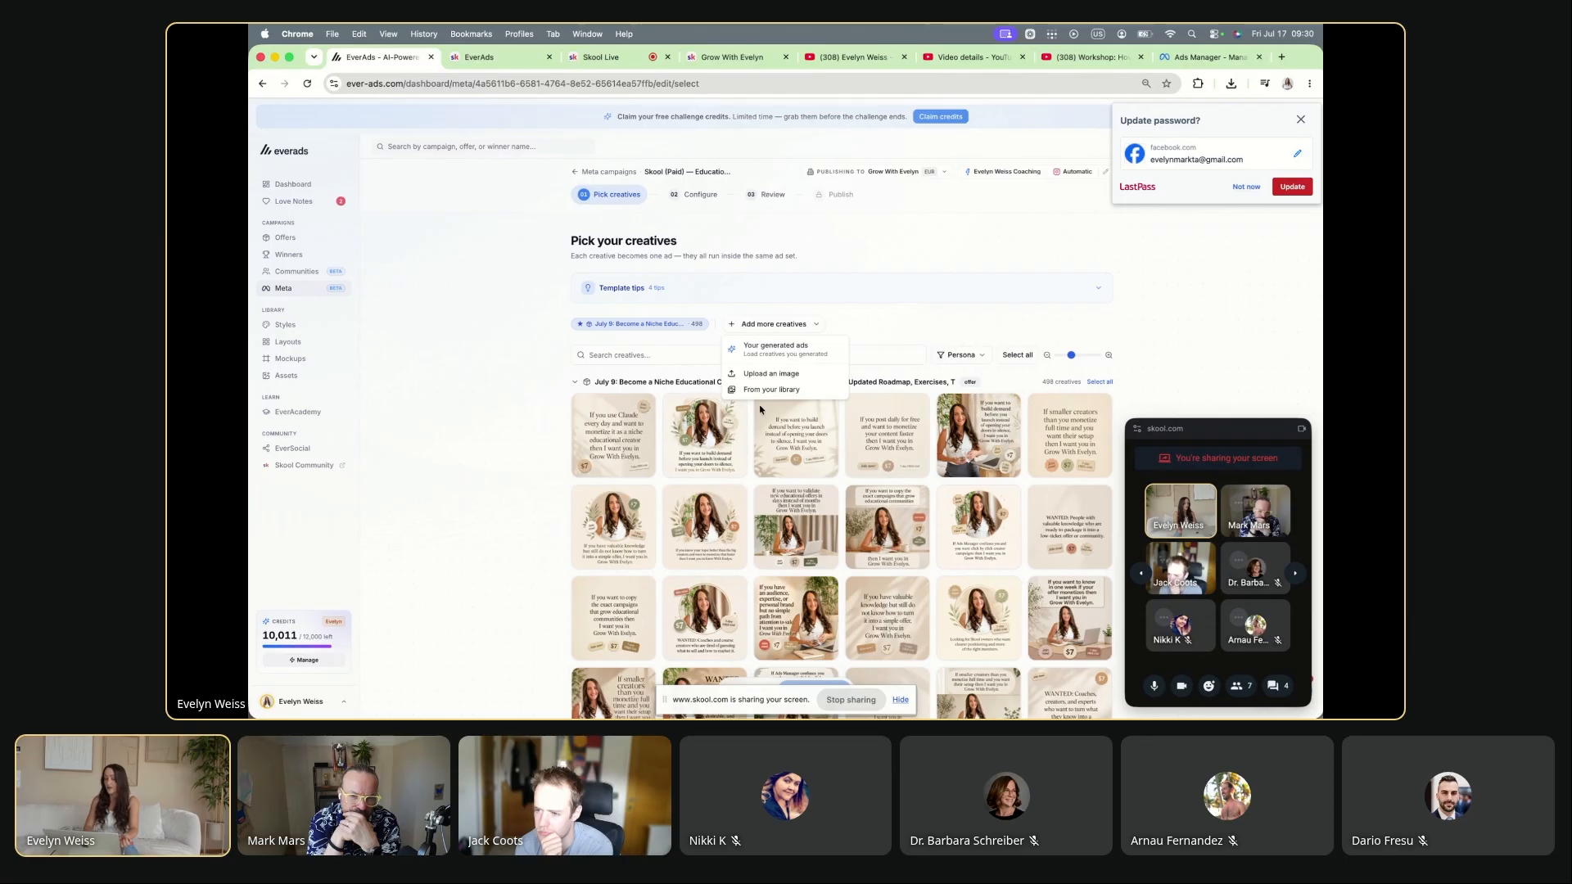
pyautogui.click(781, 349)
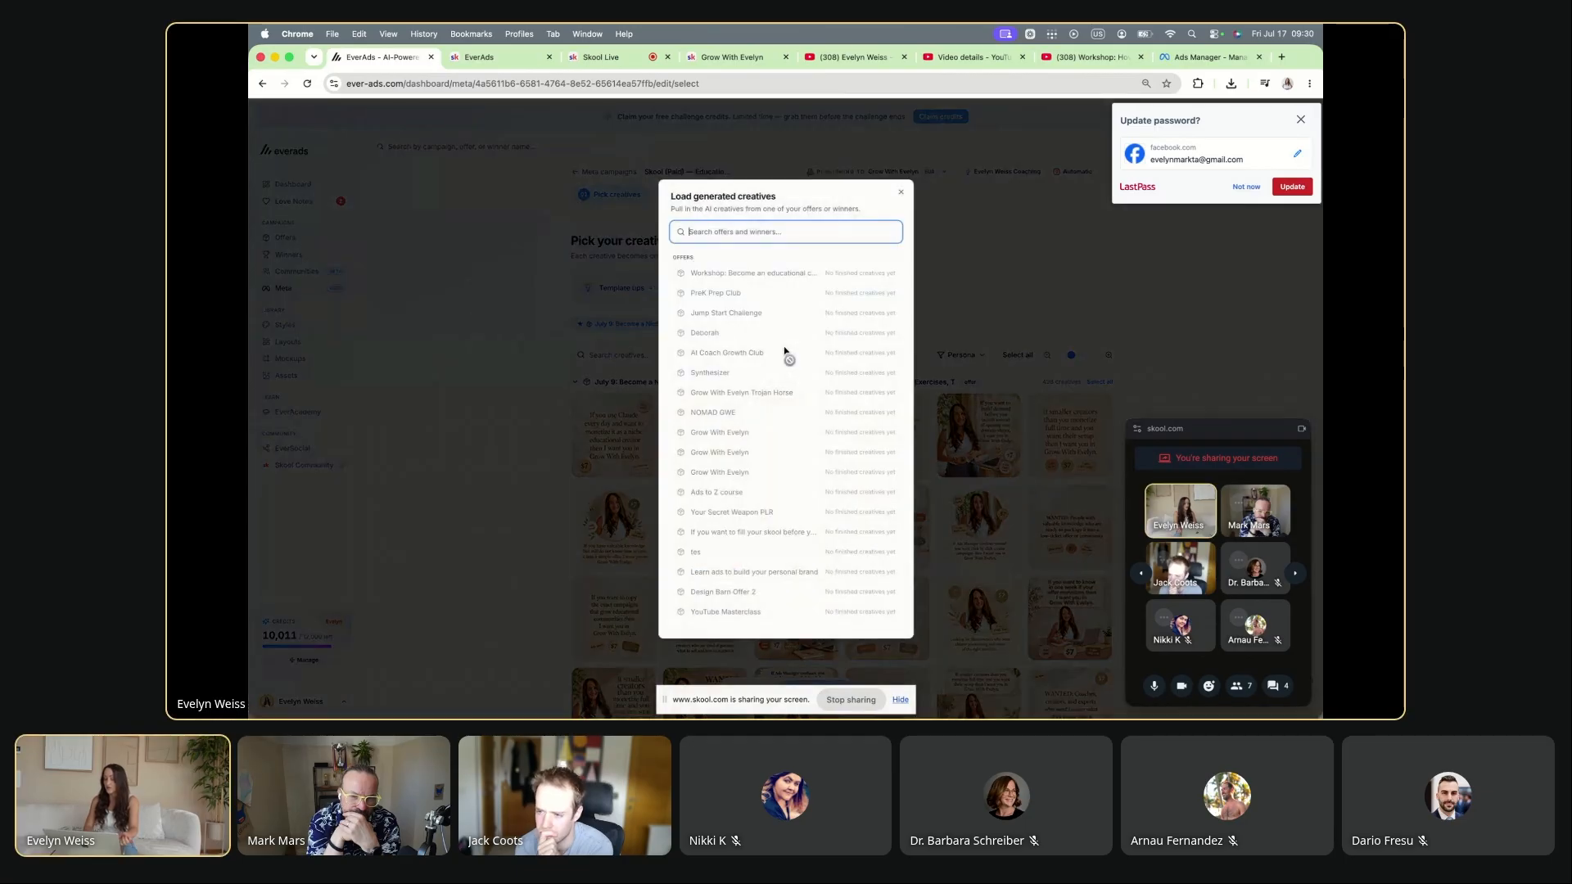
pyautogui.click(733, 277)
pyautogui.click(903, 194)
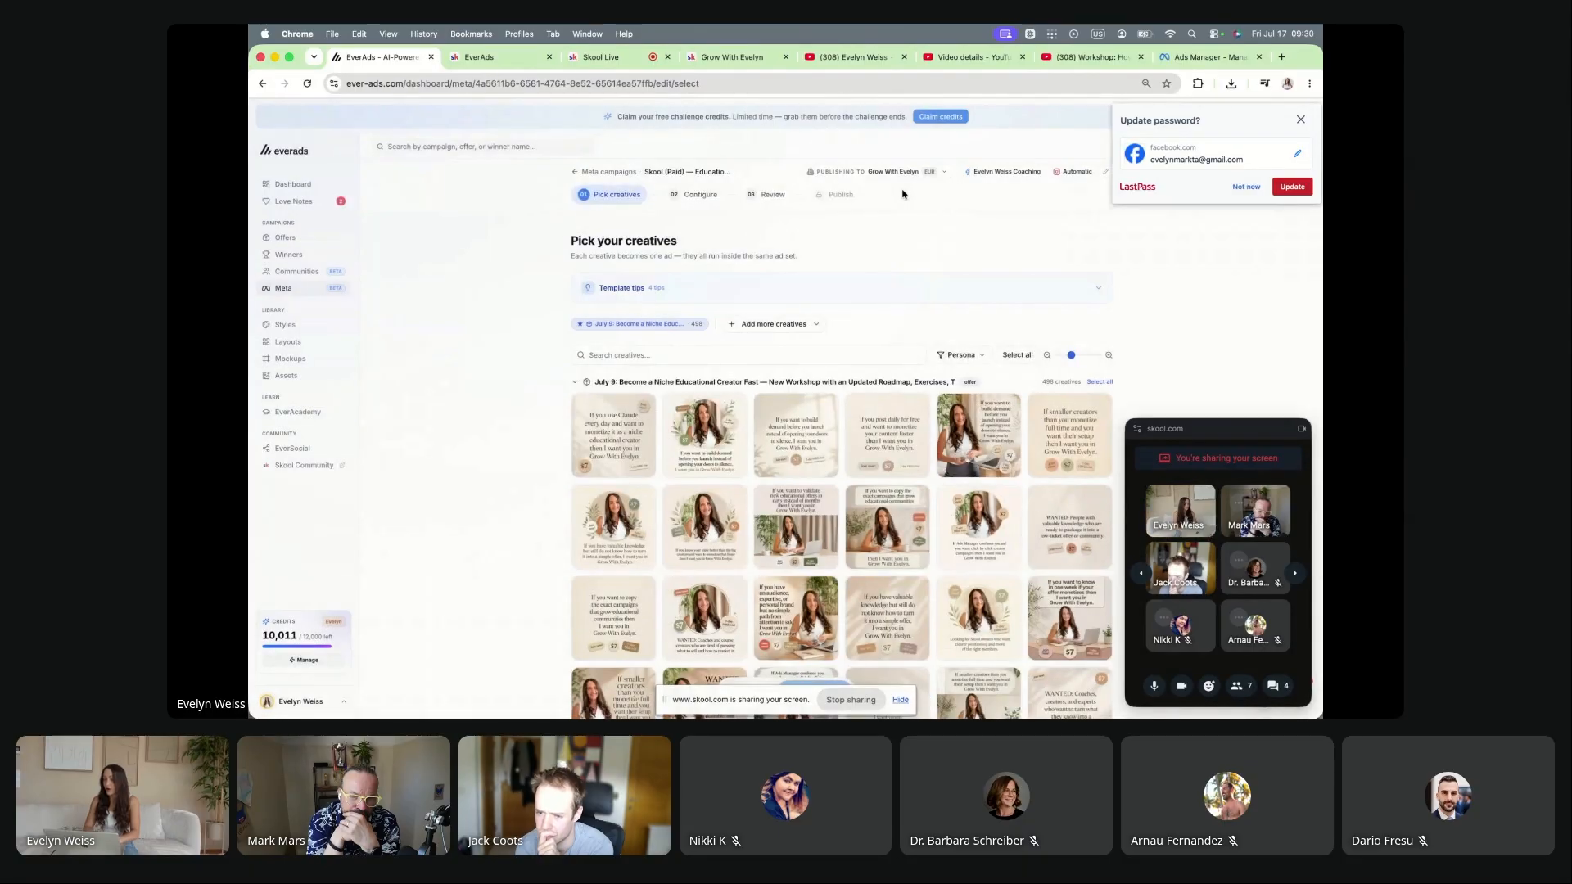
# Step: Upload the Claude Artifacts…plate PLR (6).png image from Downloads as a creative in the duplicated campaign and continue to the ad copy
pyautogui.click(770, 320)
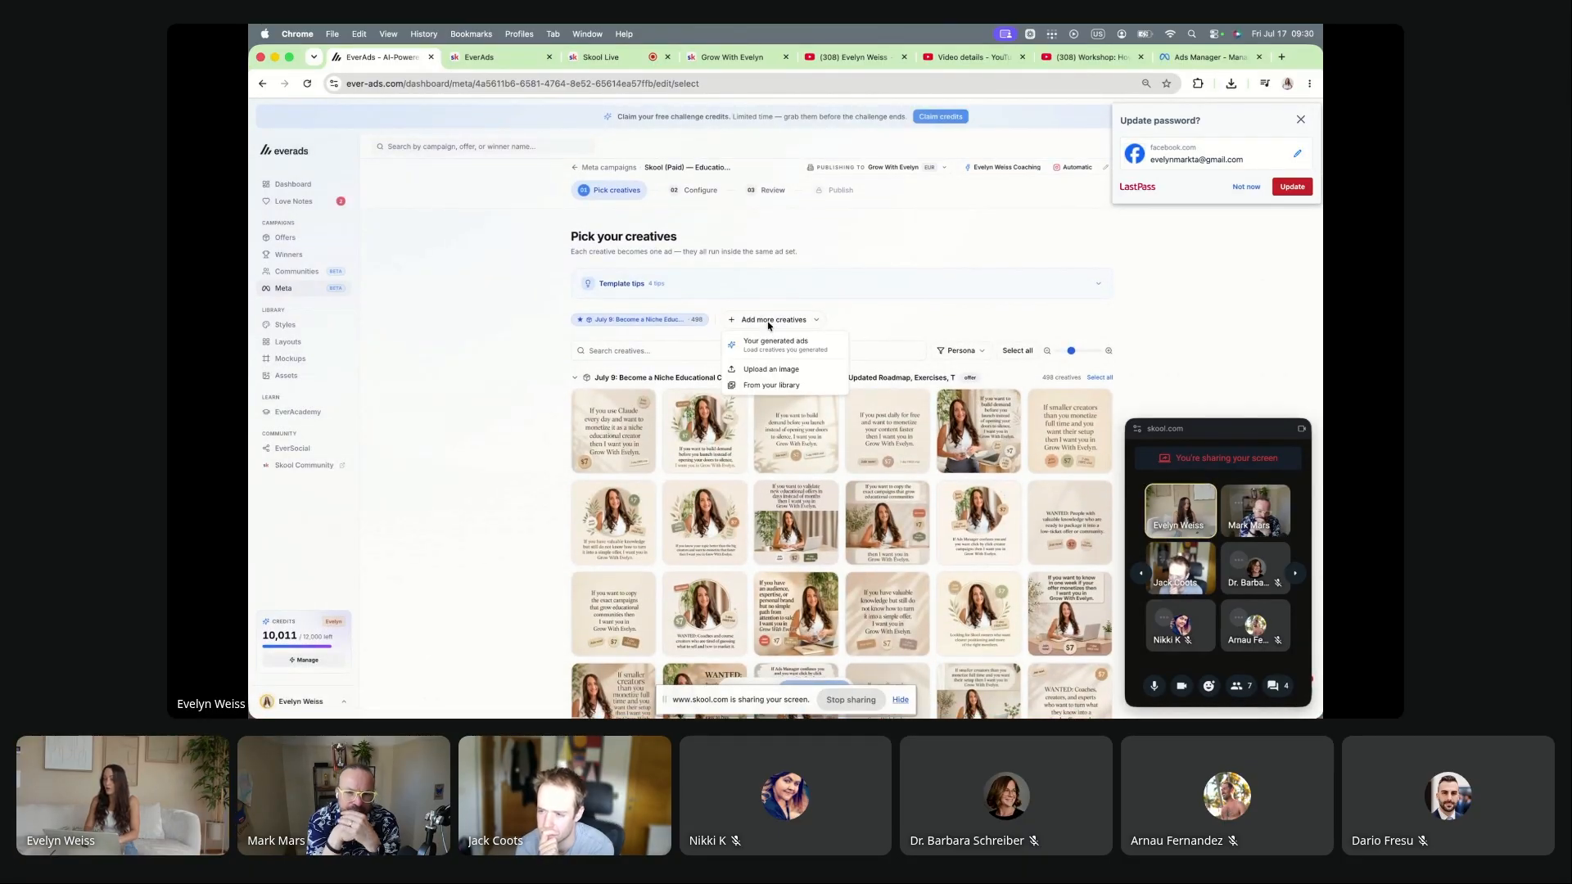
pyautogui.click(752, 370)
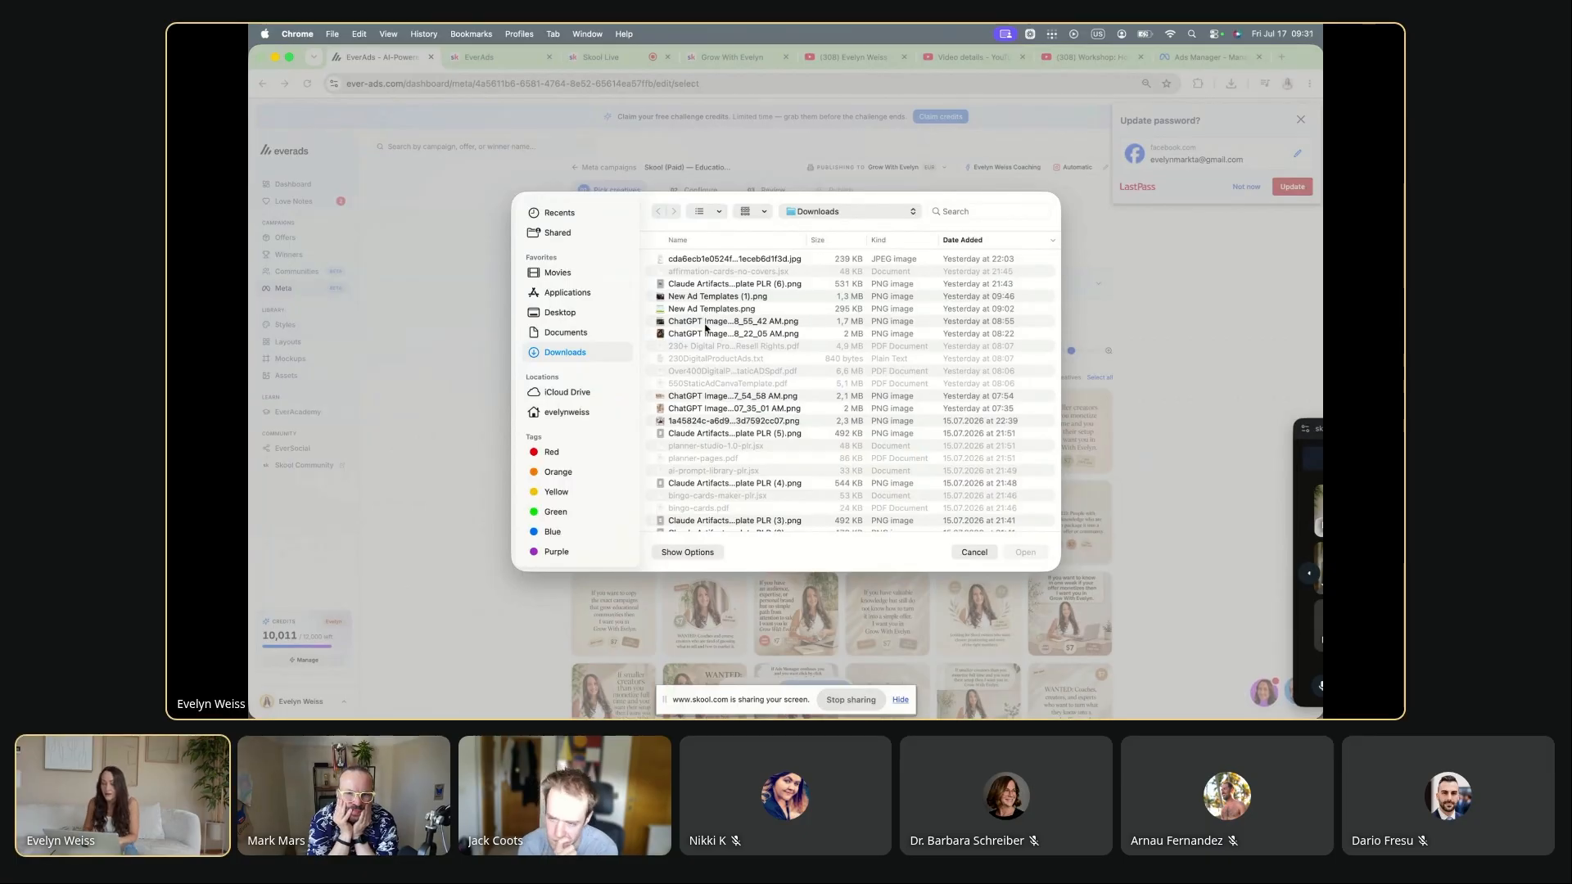
pyautogui.click(692, 285)
pyautogui.press('Return')
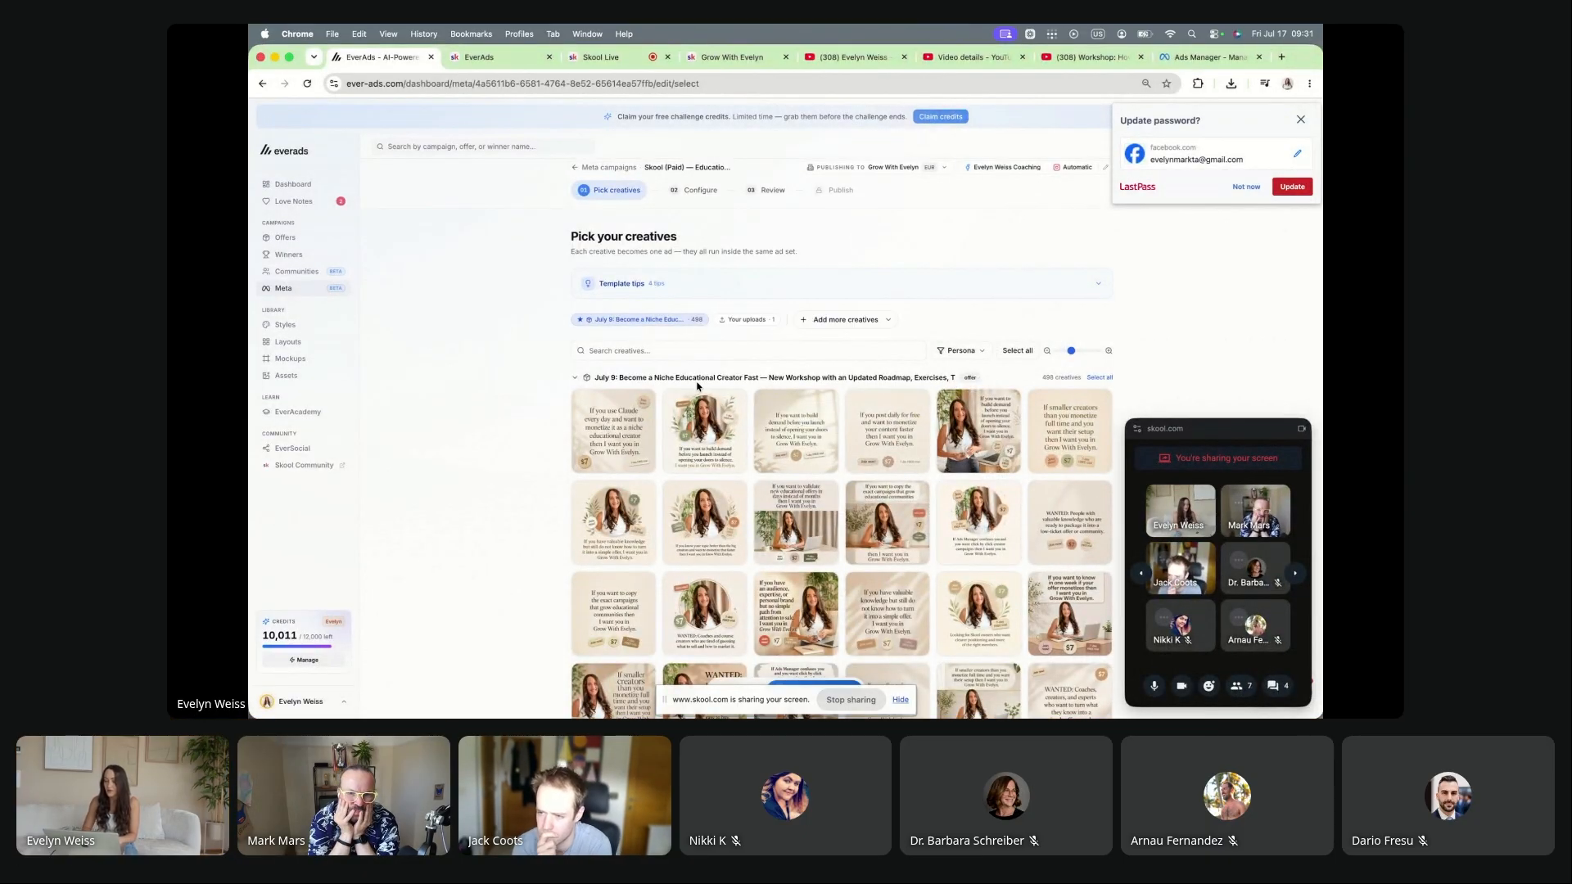
pyautogui.scroll(-1, 689, 457)
pyautogui.scroll(-15, 689, 457)
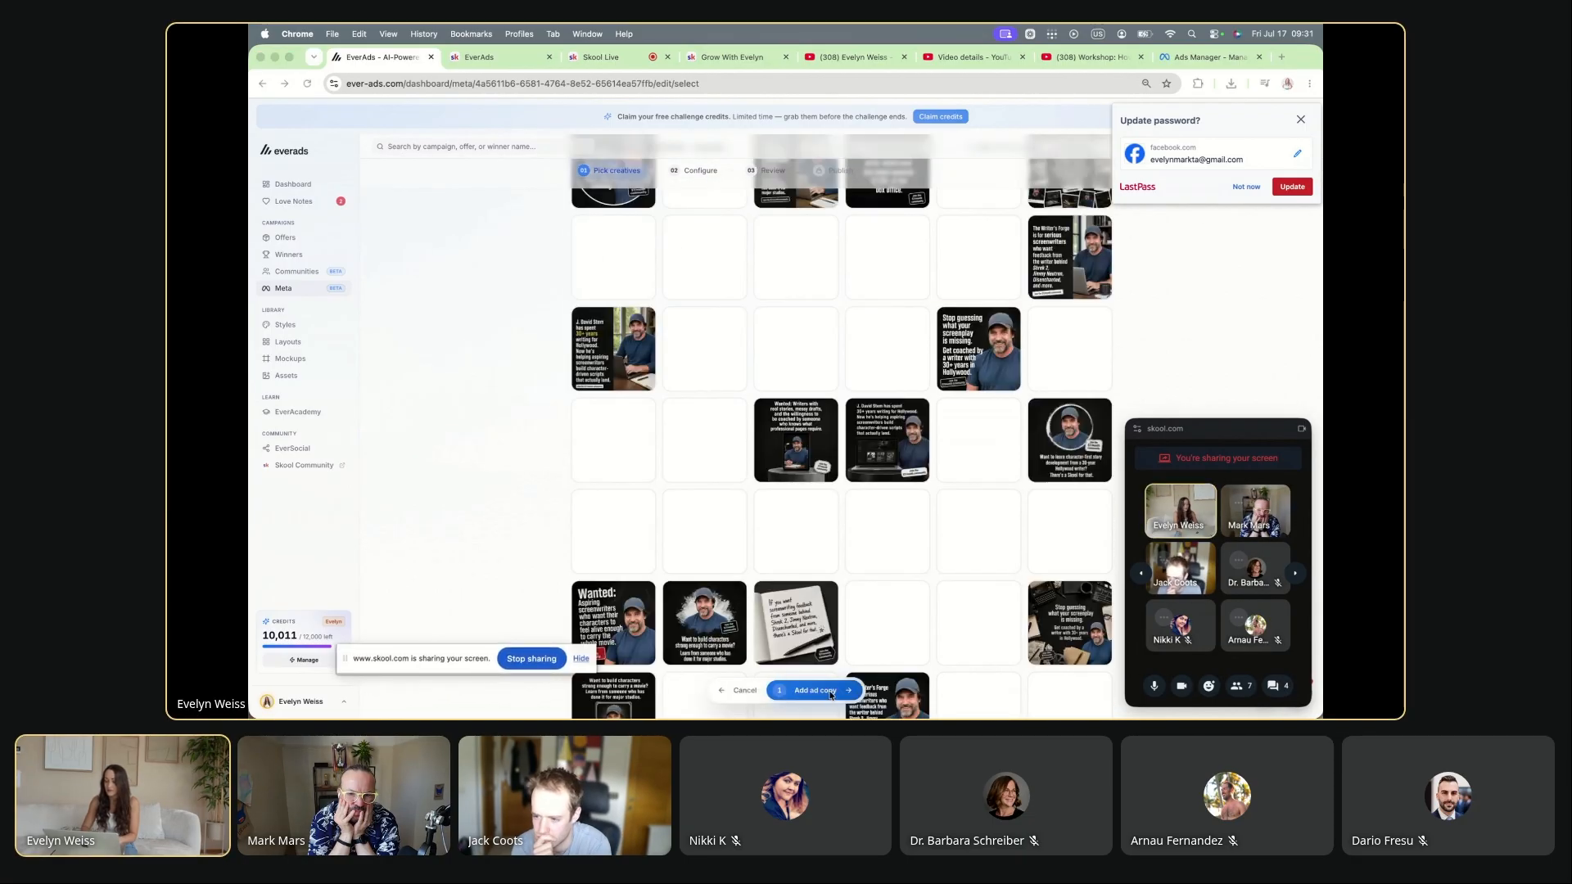
pyautogui.click(831, 691)
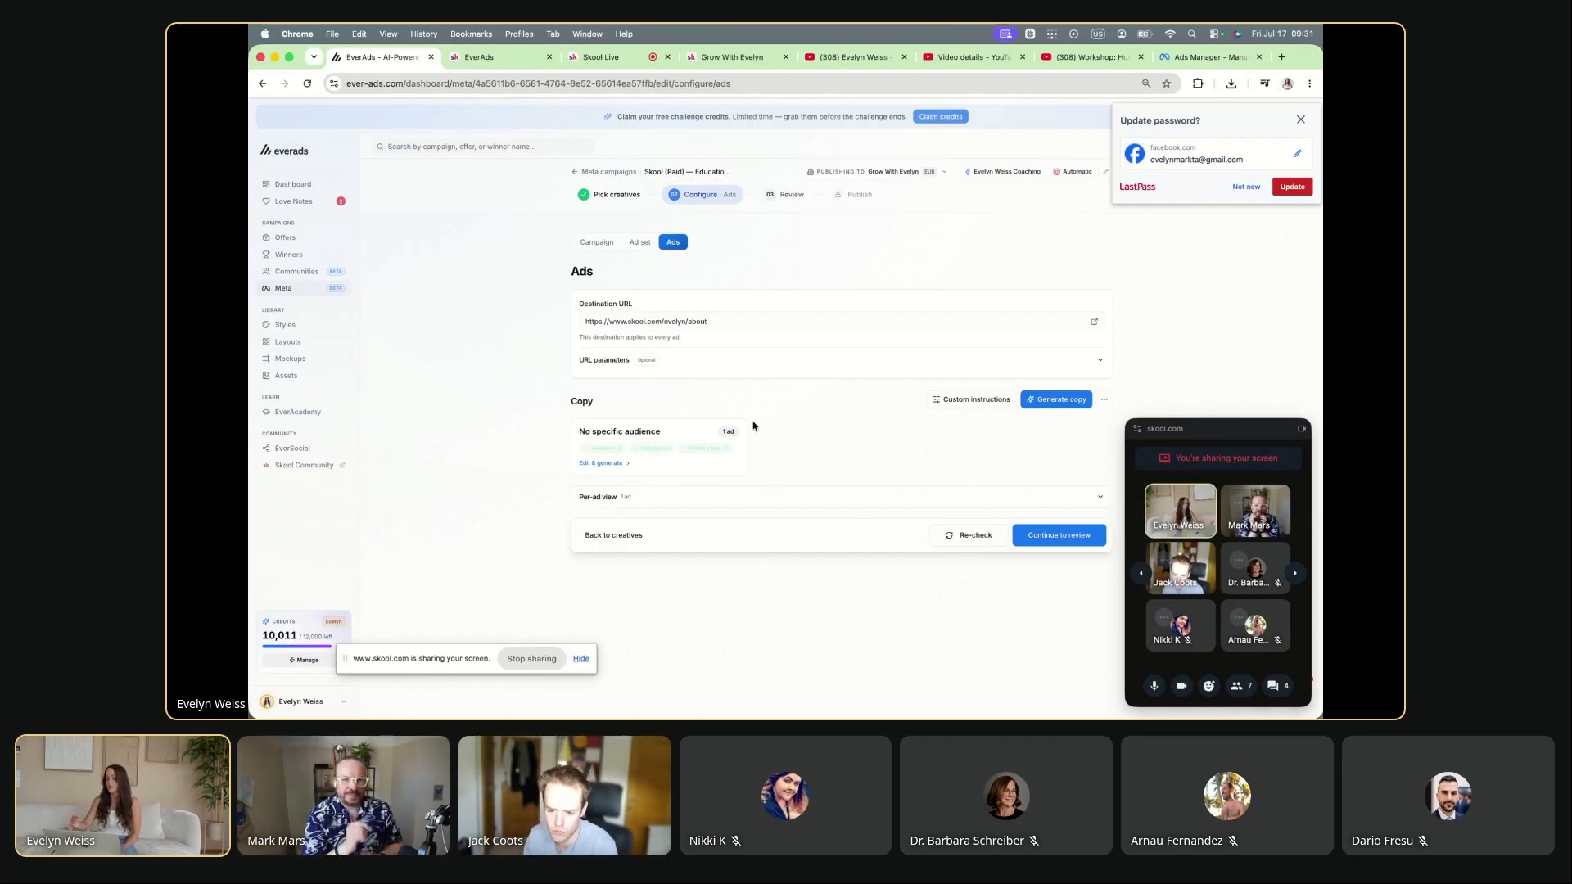
# Step: Return to the Meta campaigns and check the publishing progress of the Skool (Paid) — Workshop campaign
pyautogui.click(283, 288)
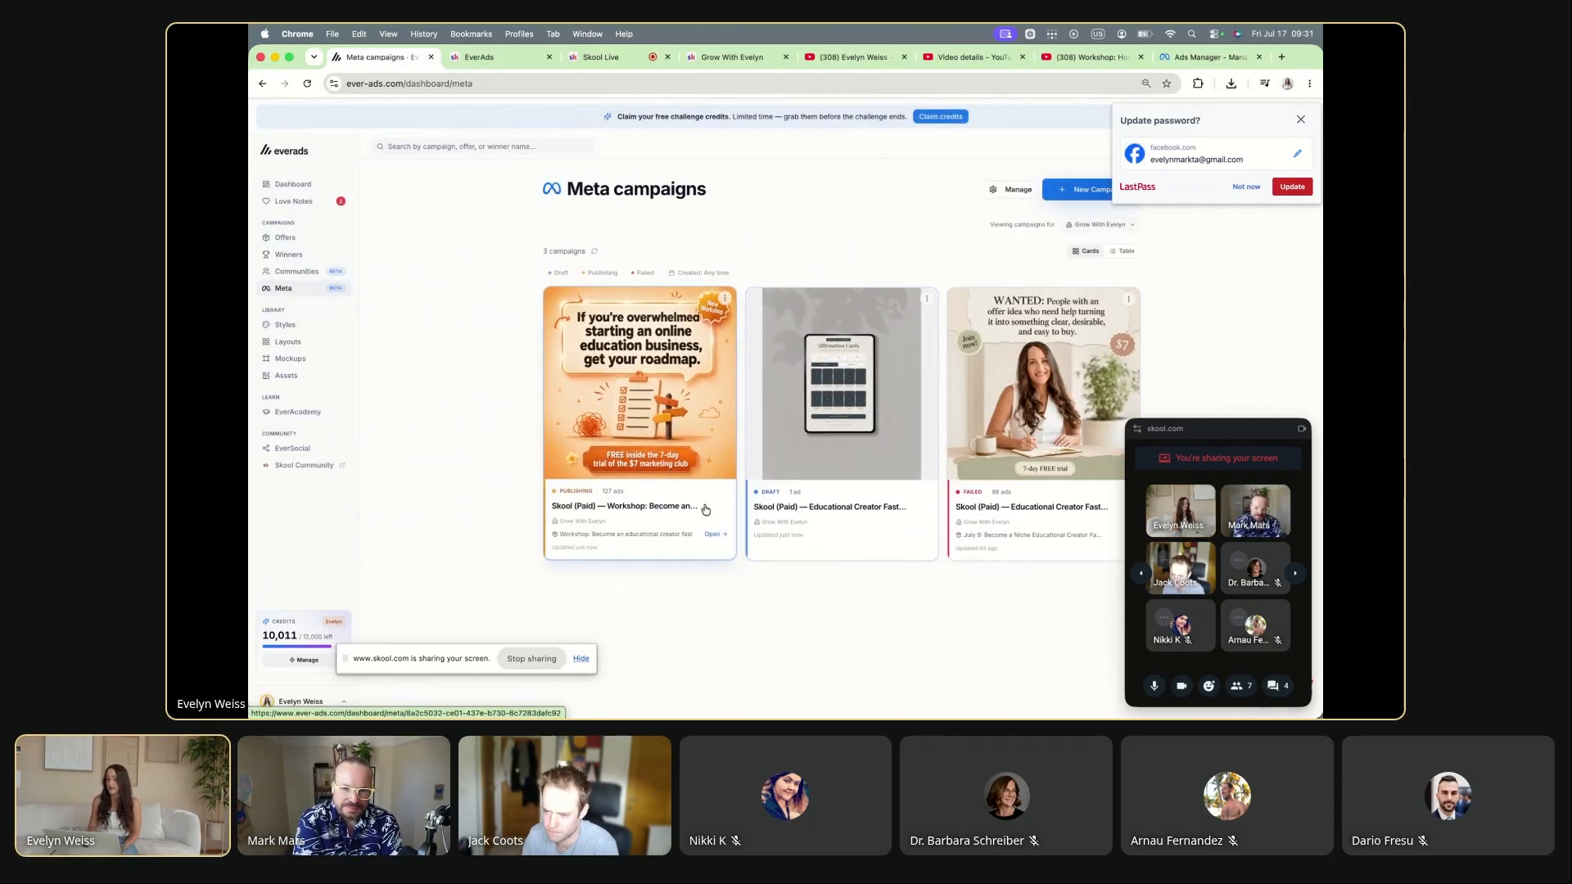
pyautogui.click(705, 509)
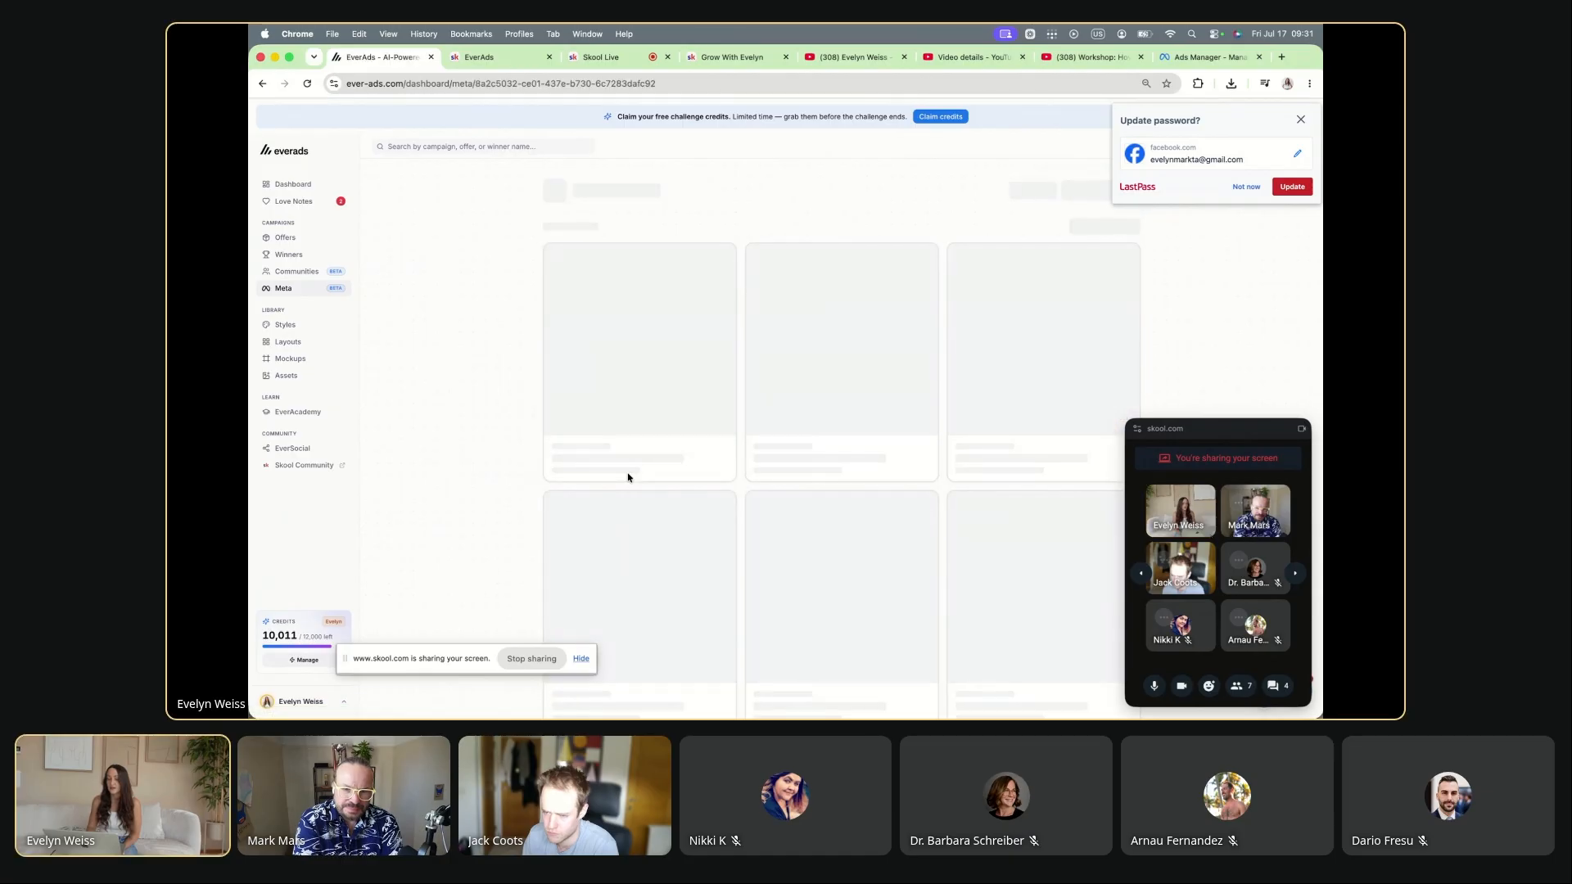
pyautogui.click(626, 322)
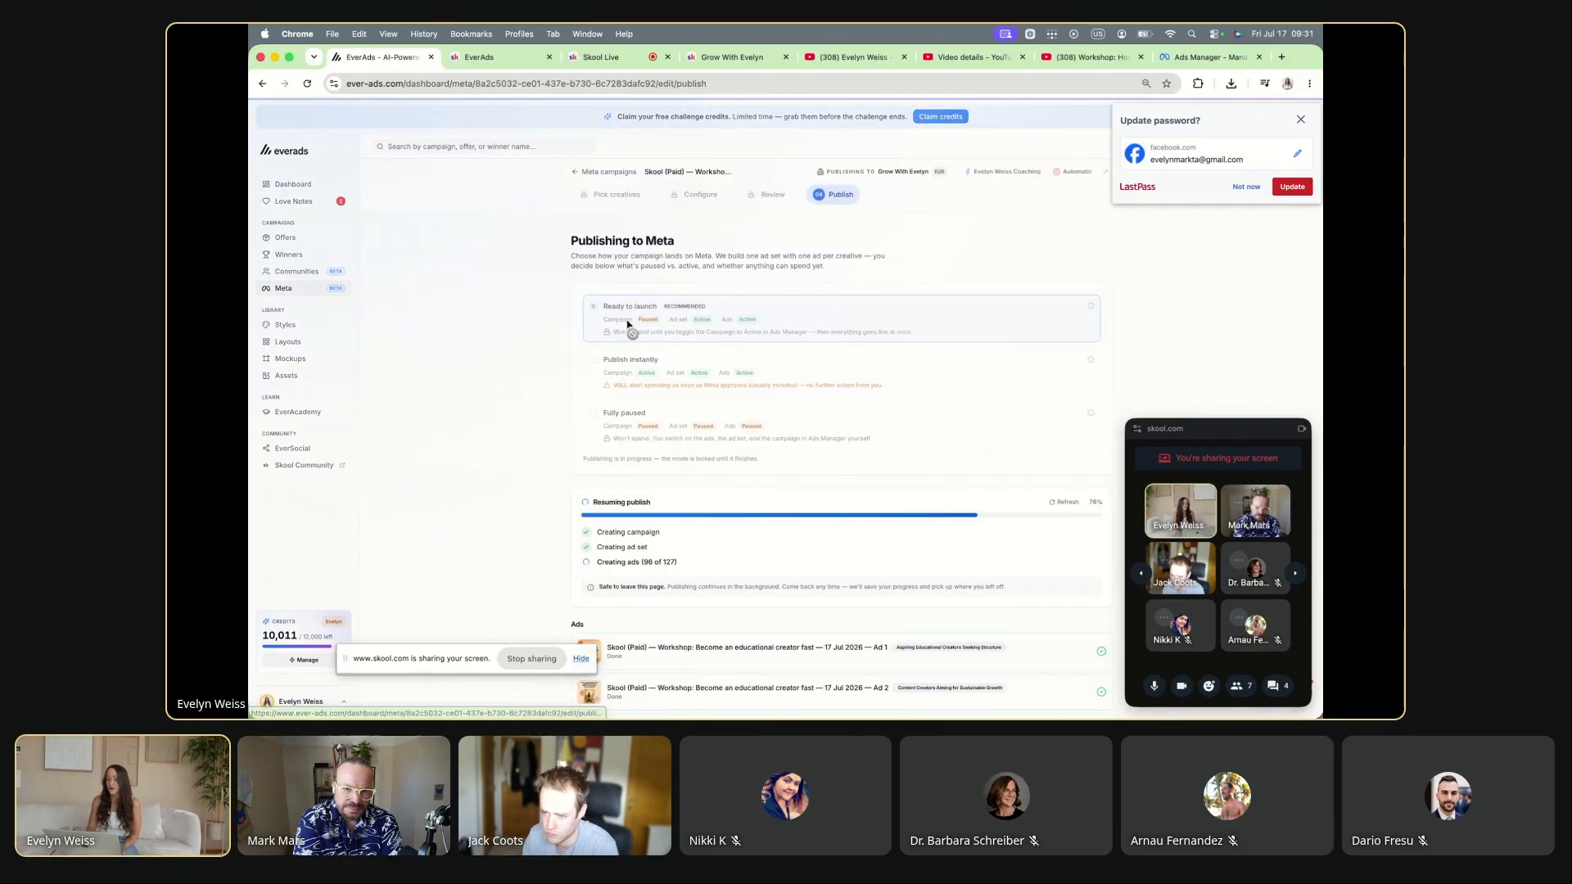
pyautogui.scroll(-3, 631, 434)
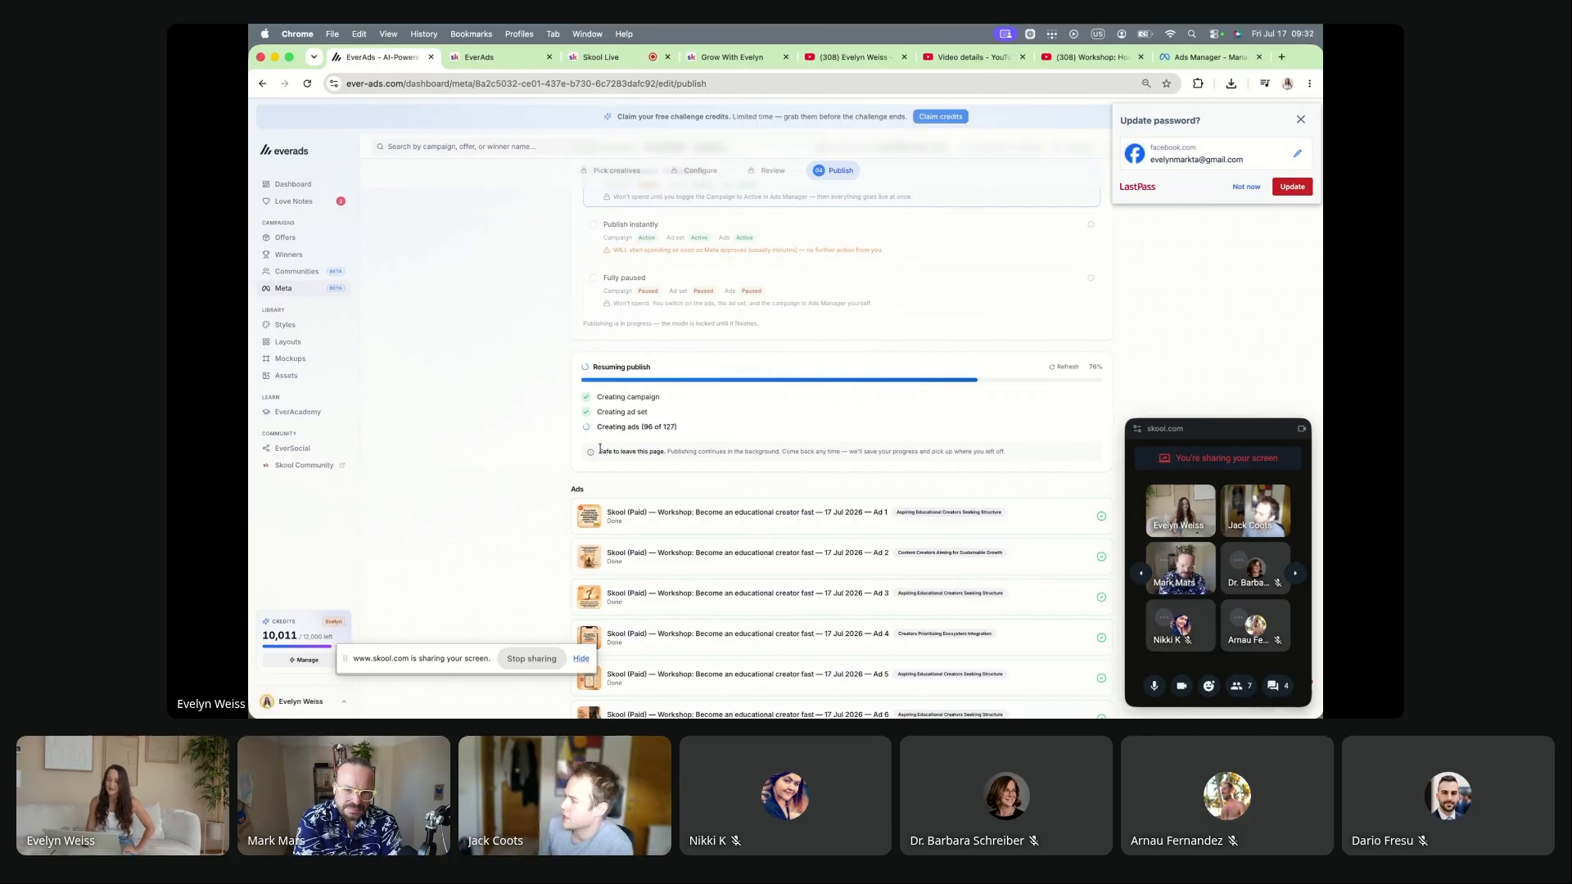
pyautogui.moveTo(599, 451); pyautogui.dragTo(665, 451)
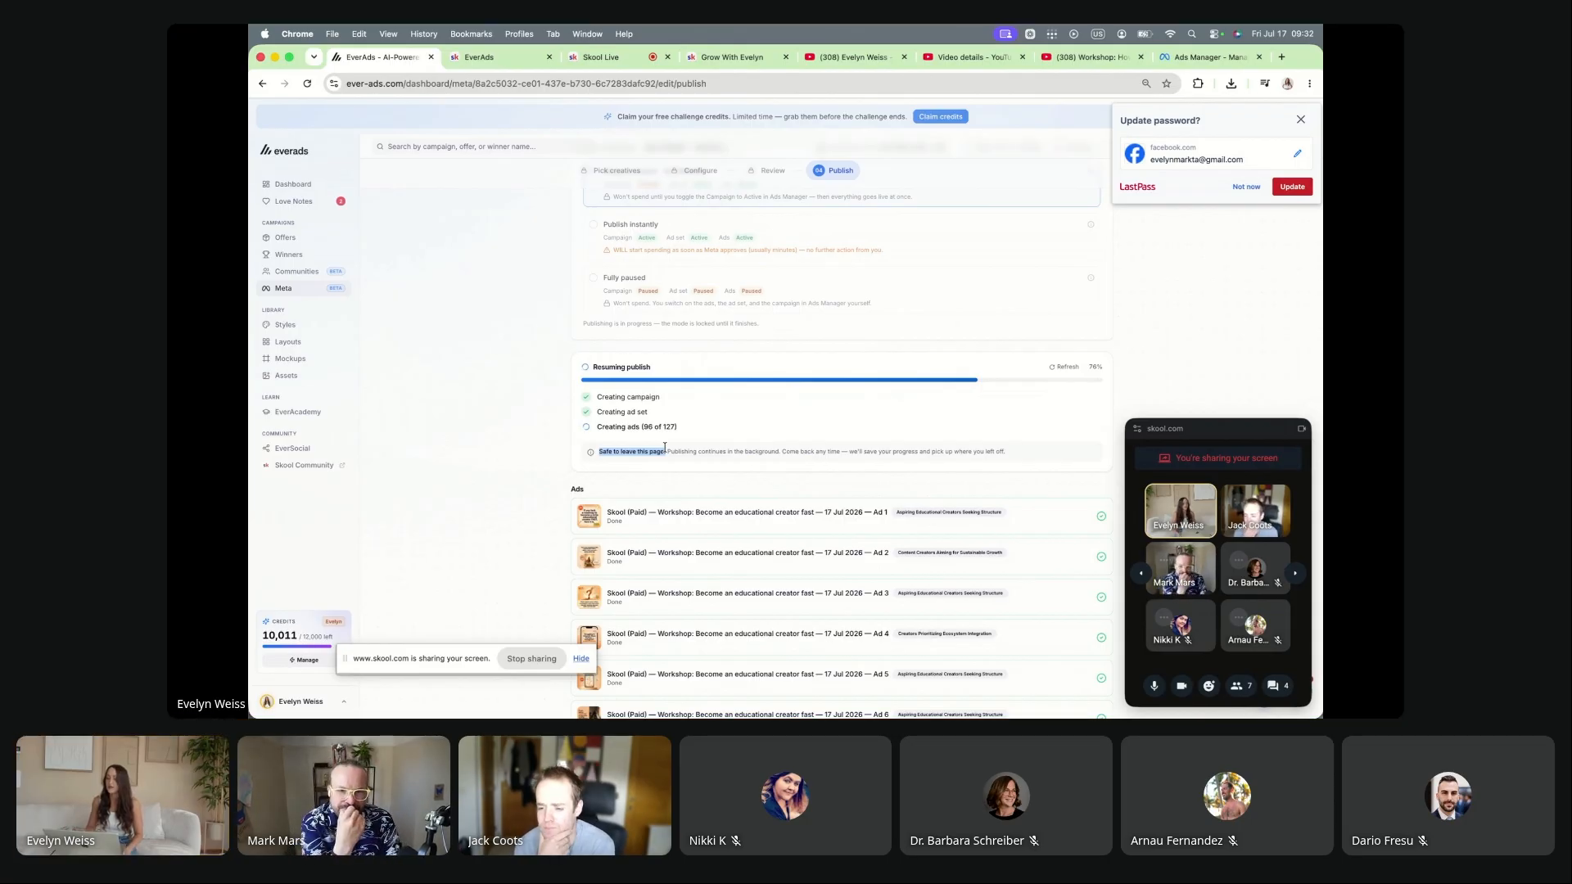
# Step: Switch to Ads Manager, reload the Workshop campaign's ads to check the newly published ones, and return to the campaigns list
pyautogui.click(1175, 57)
pyautogui.moveTo(414, 657); pyautogui.dragTo(701, 659)
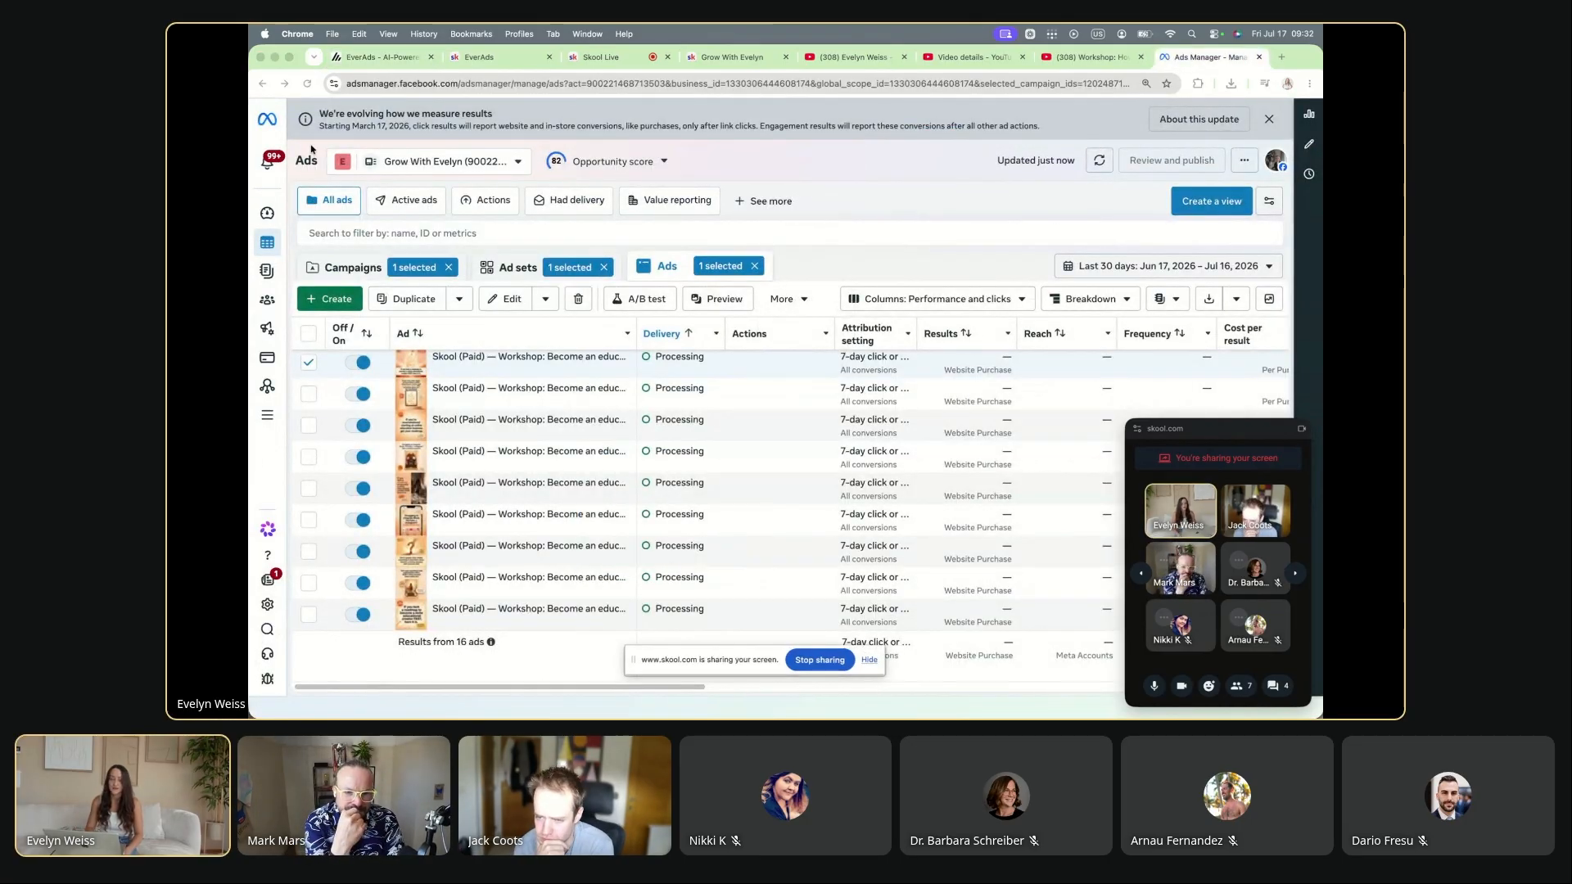
pyautogui.click(305, 84)
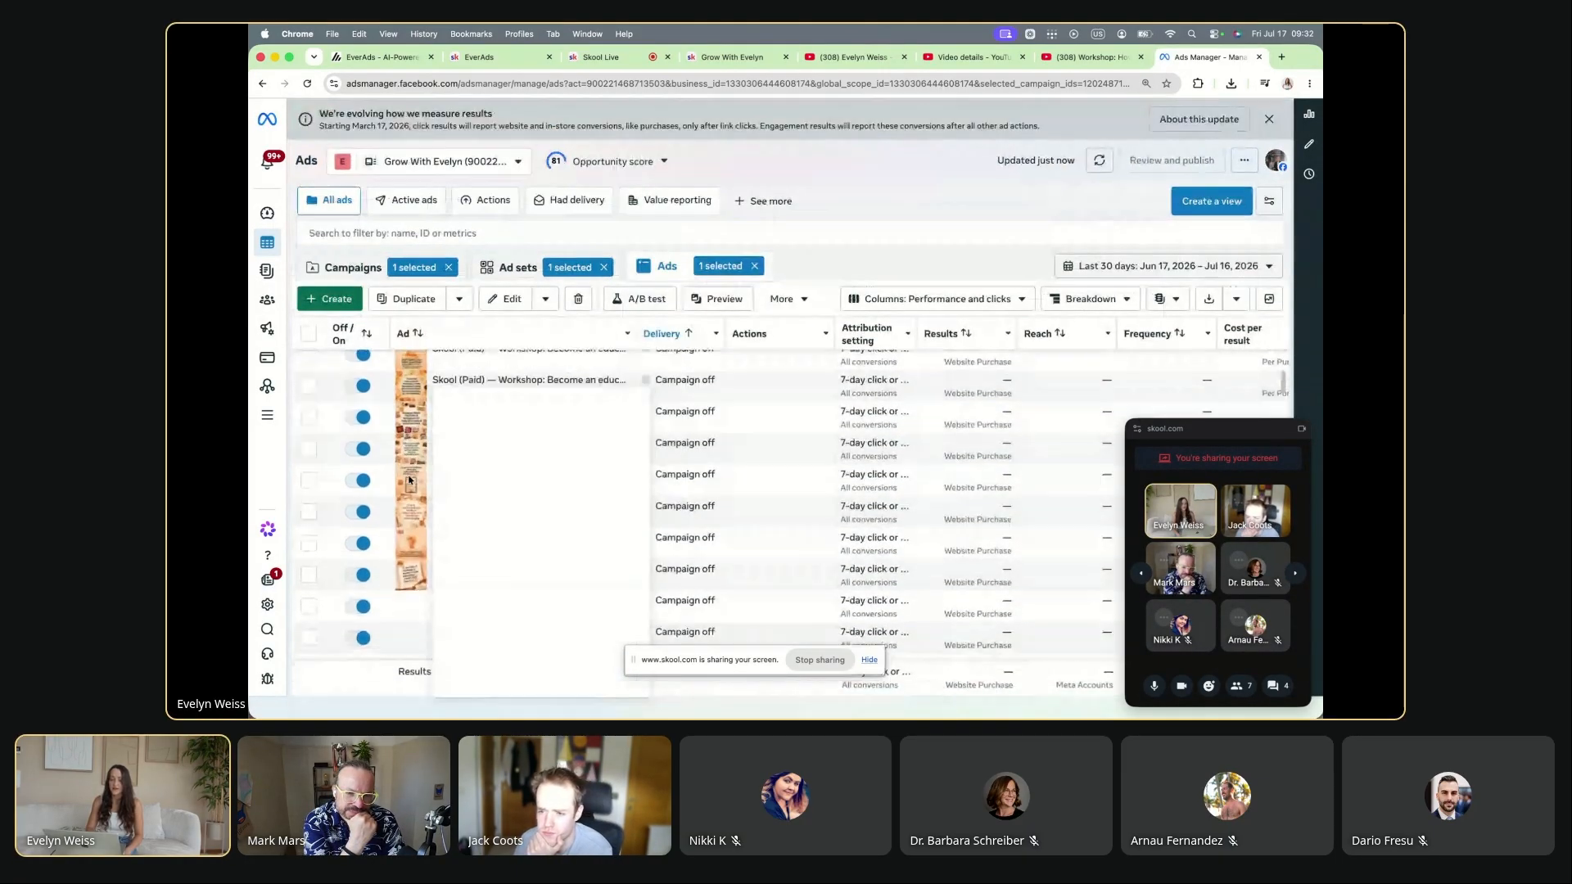
pyautogui.click(353, 267)
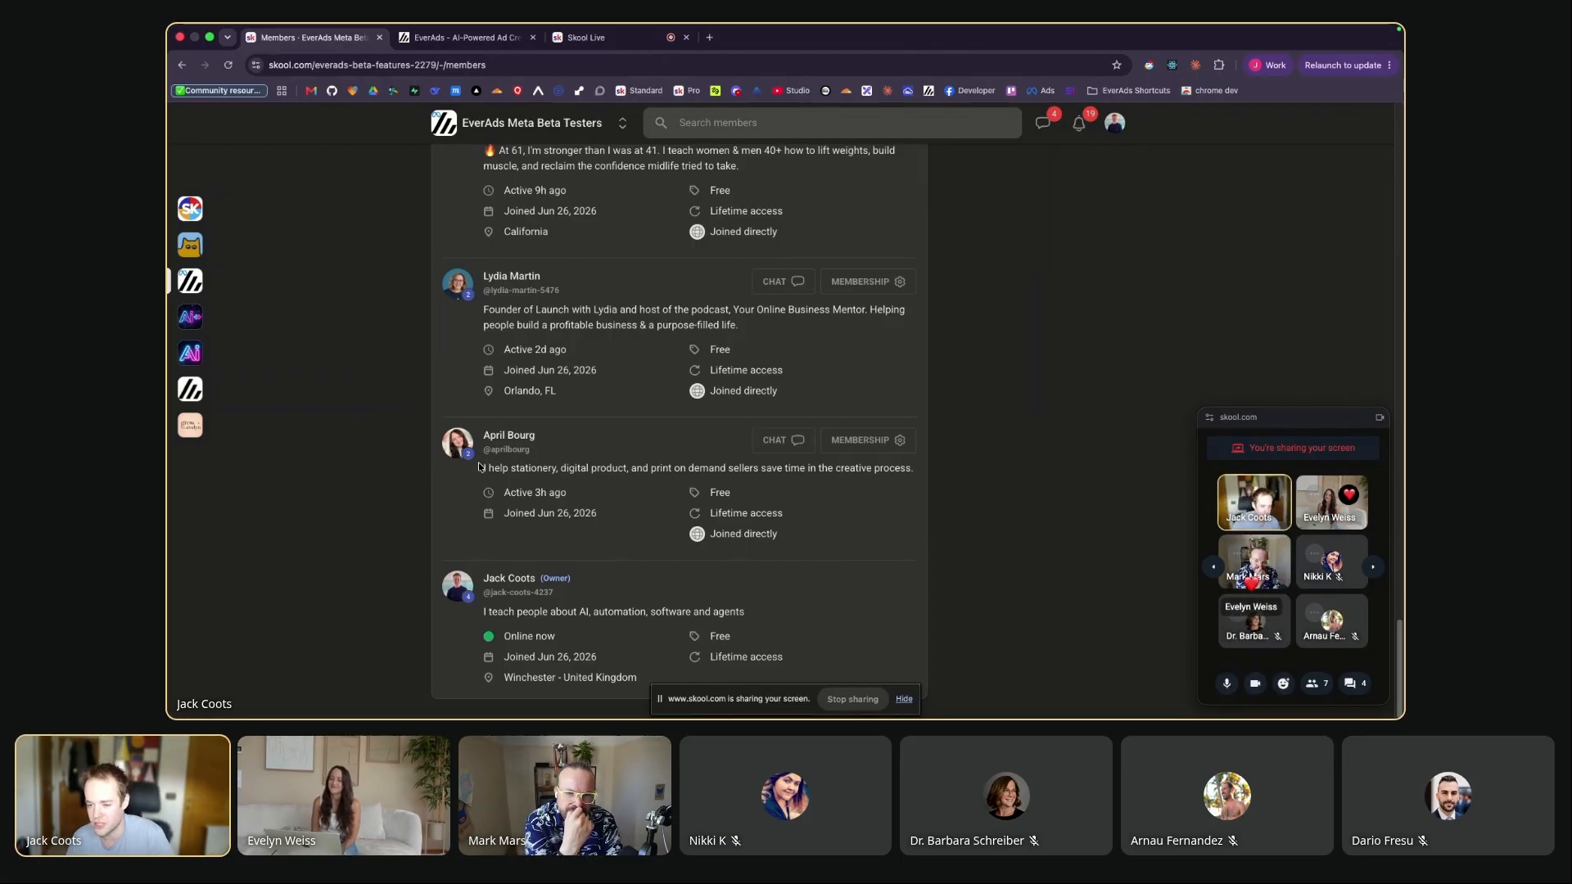
# Step: Look through the EverAds Meta Beta Testers member list in Skool, from the earliest members up to the most recently joined
pyautogui.moveTo(462, 473)
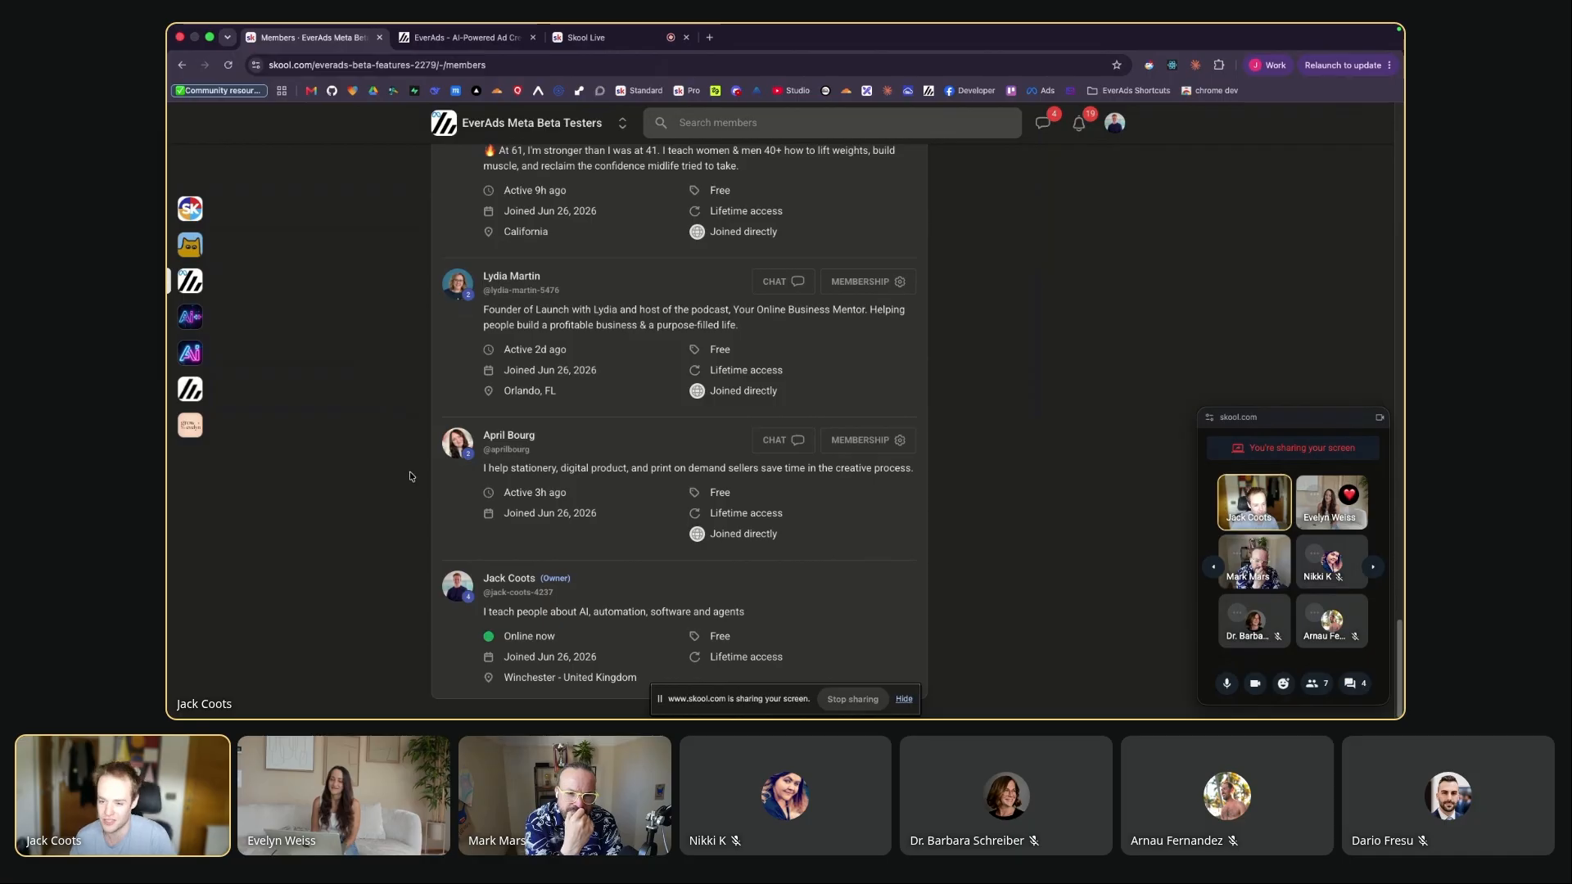
pyautogui.scroll(2, 328, 470)
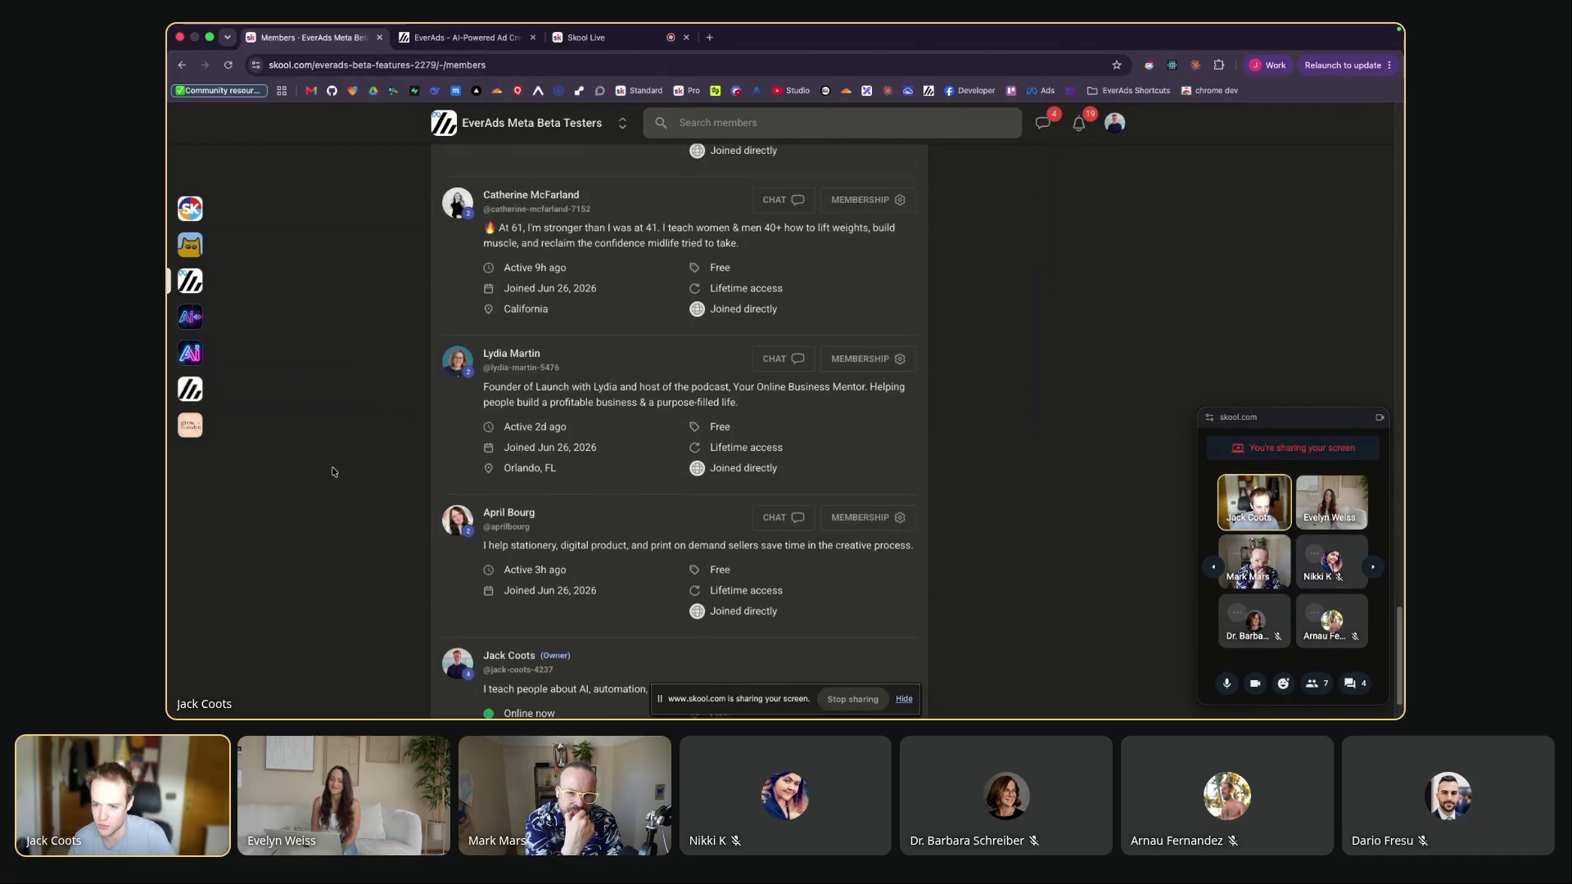
pyautogui.scroll(1, 384, 506)
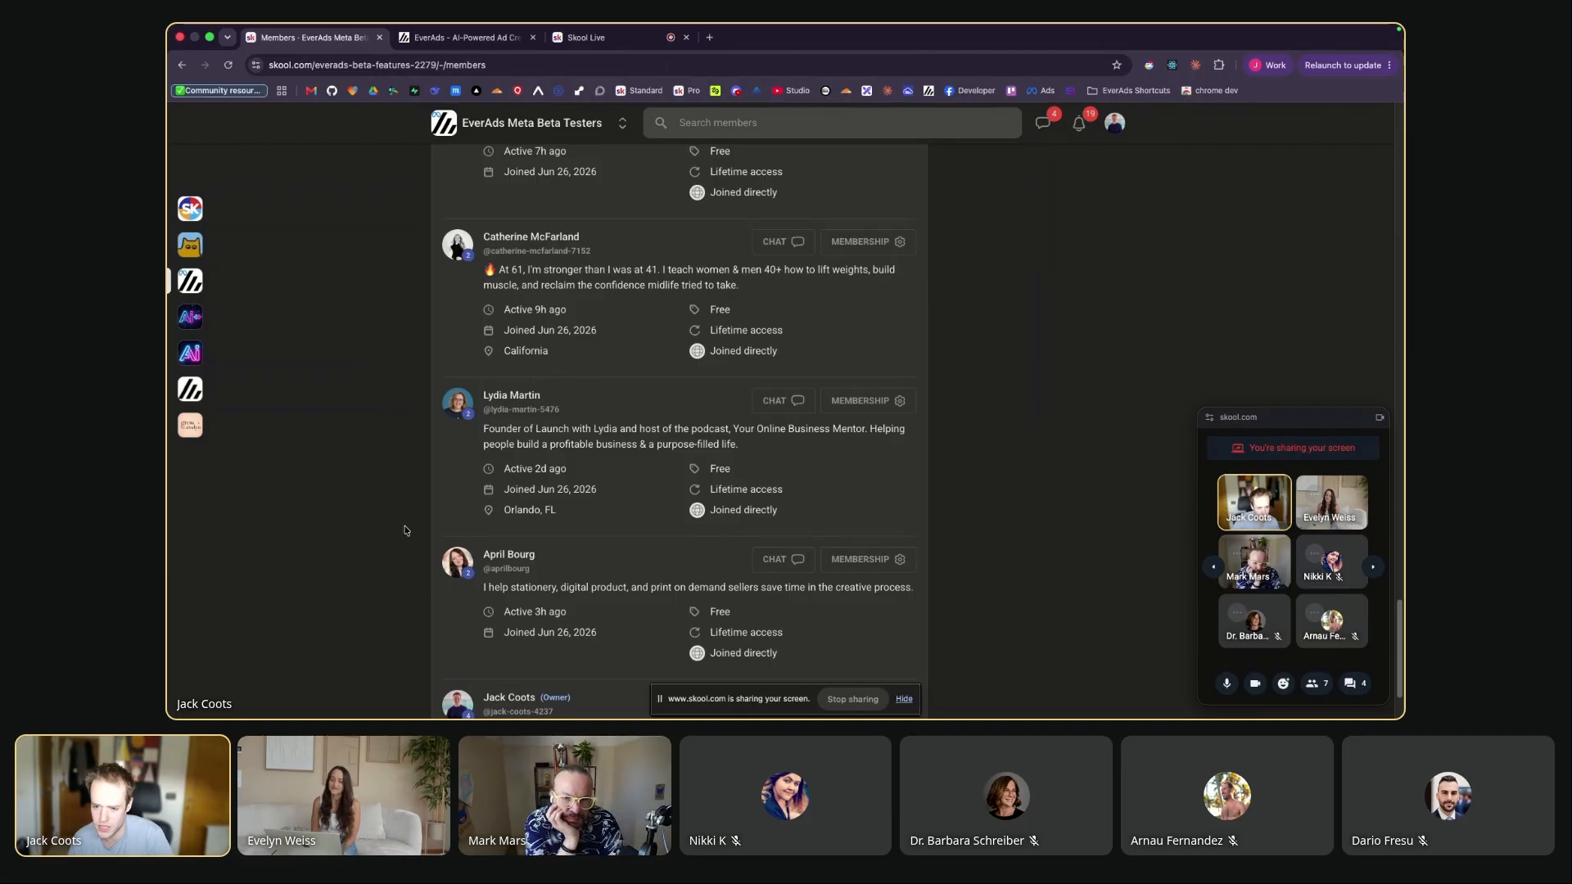
pyautogui.scroll(8, 405, 531)
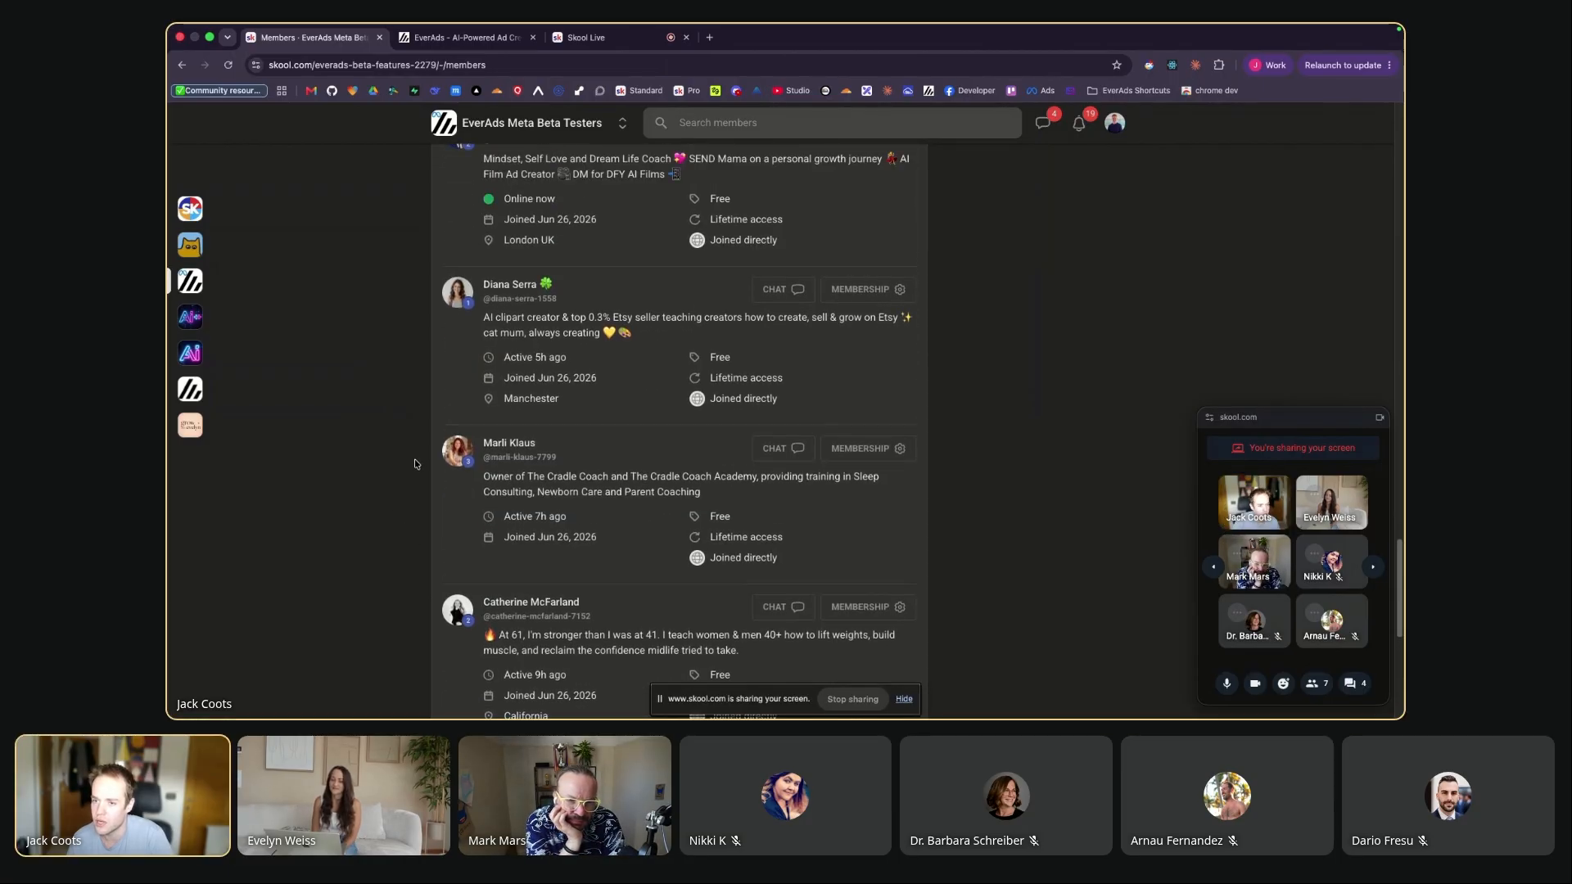
pyautogui.scroll(9, 414, 464)
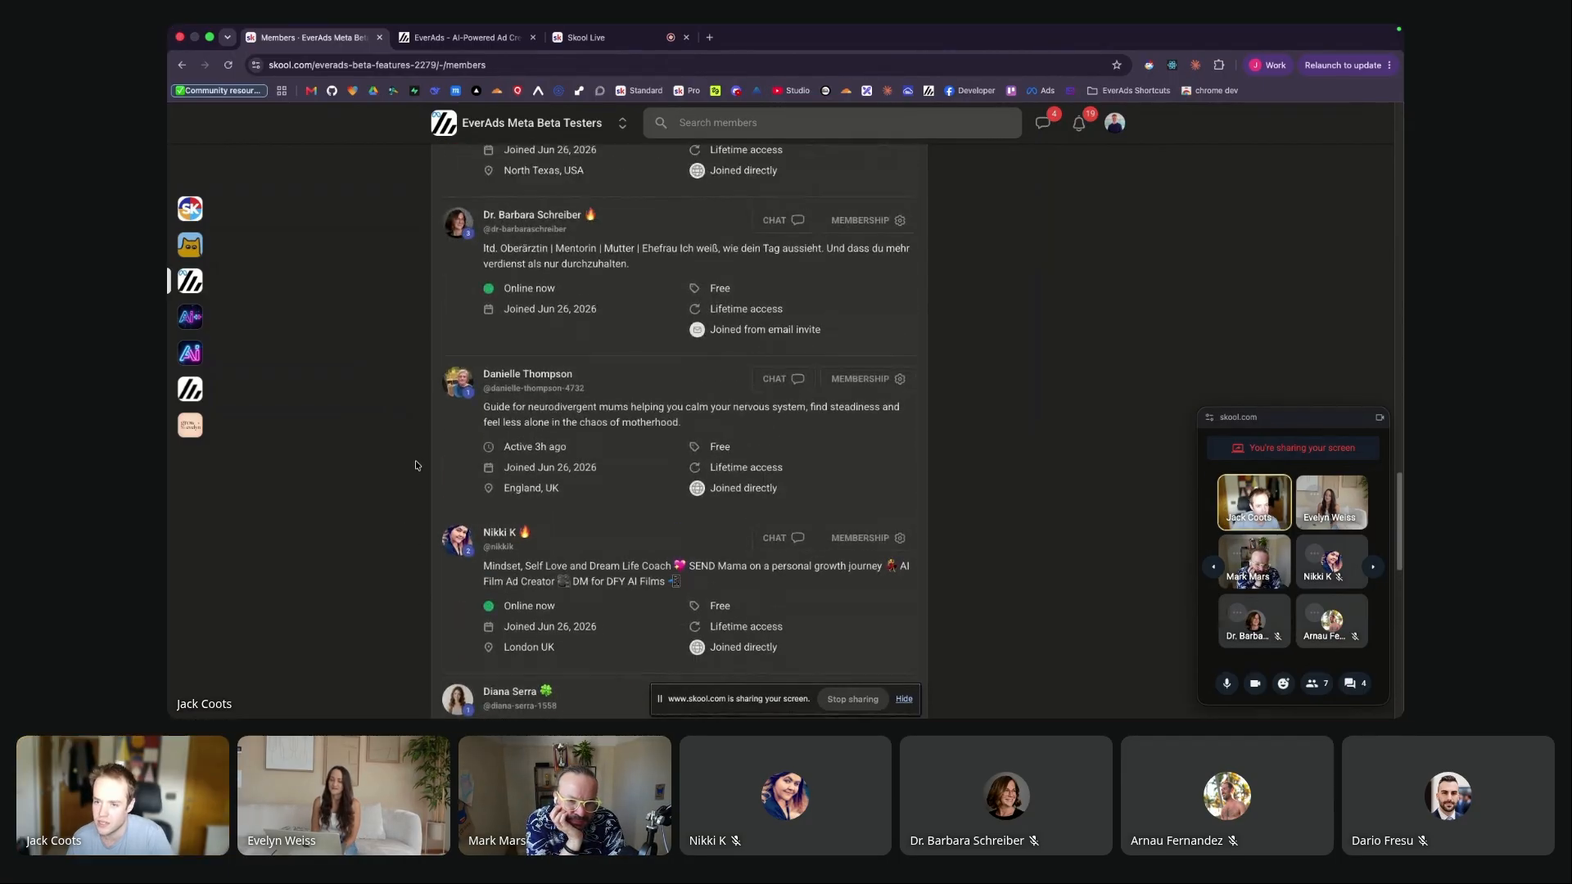
pyautogui.scroll(5, 401, 454)
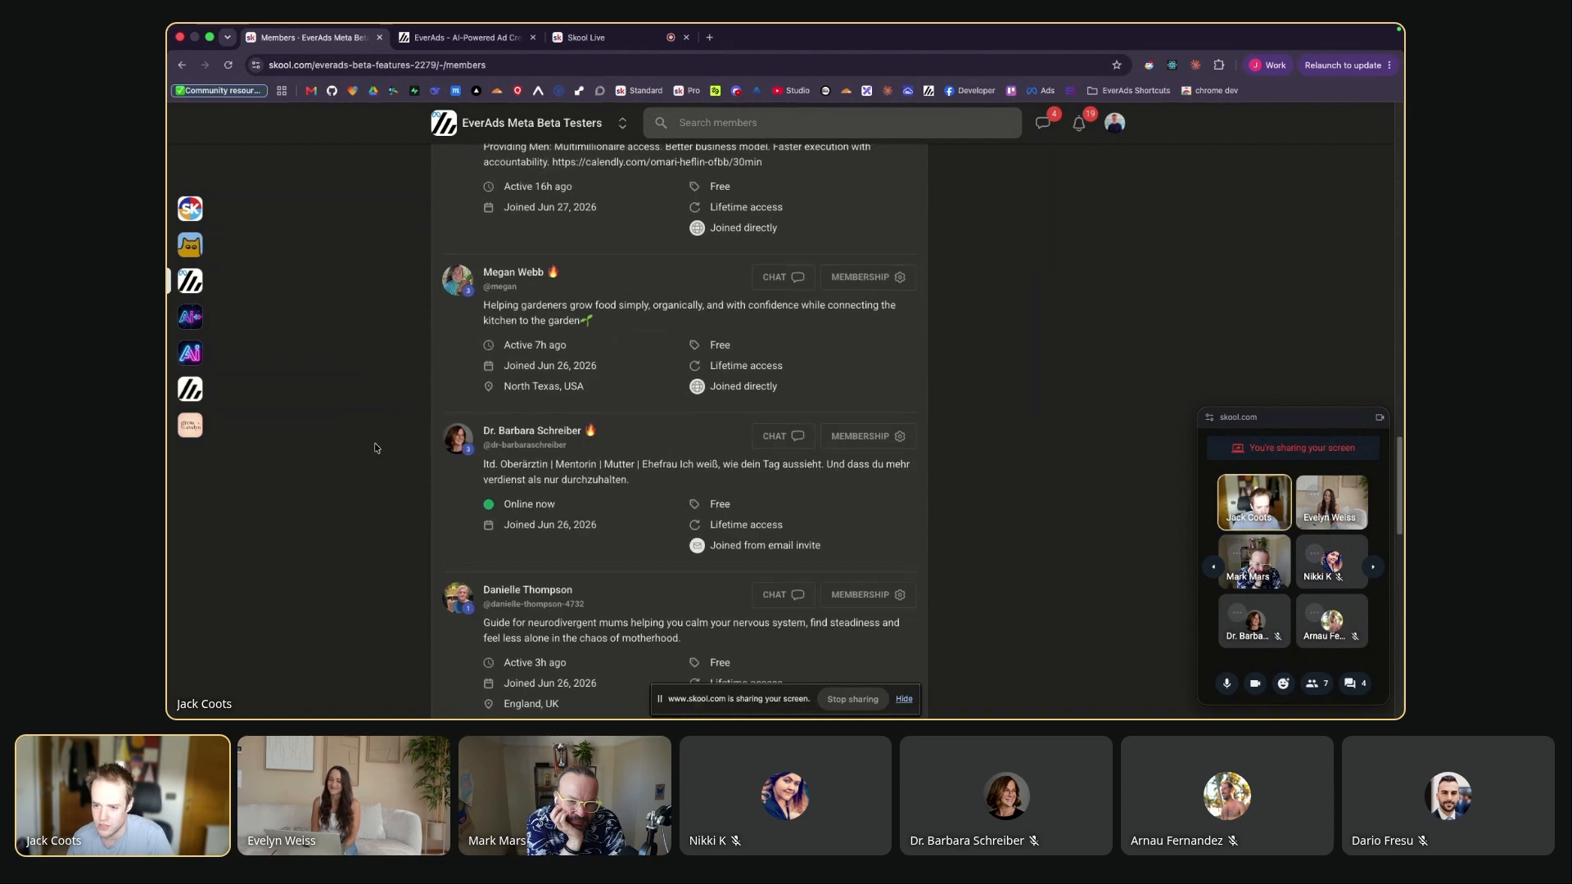
pyautogui.scroll(11, 378, 452)
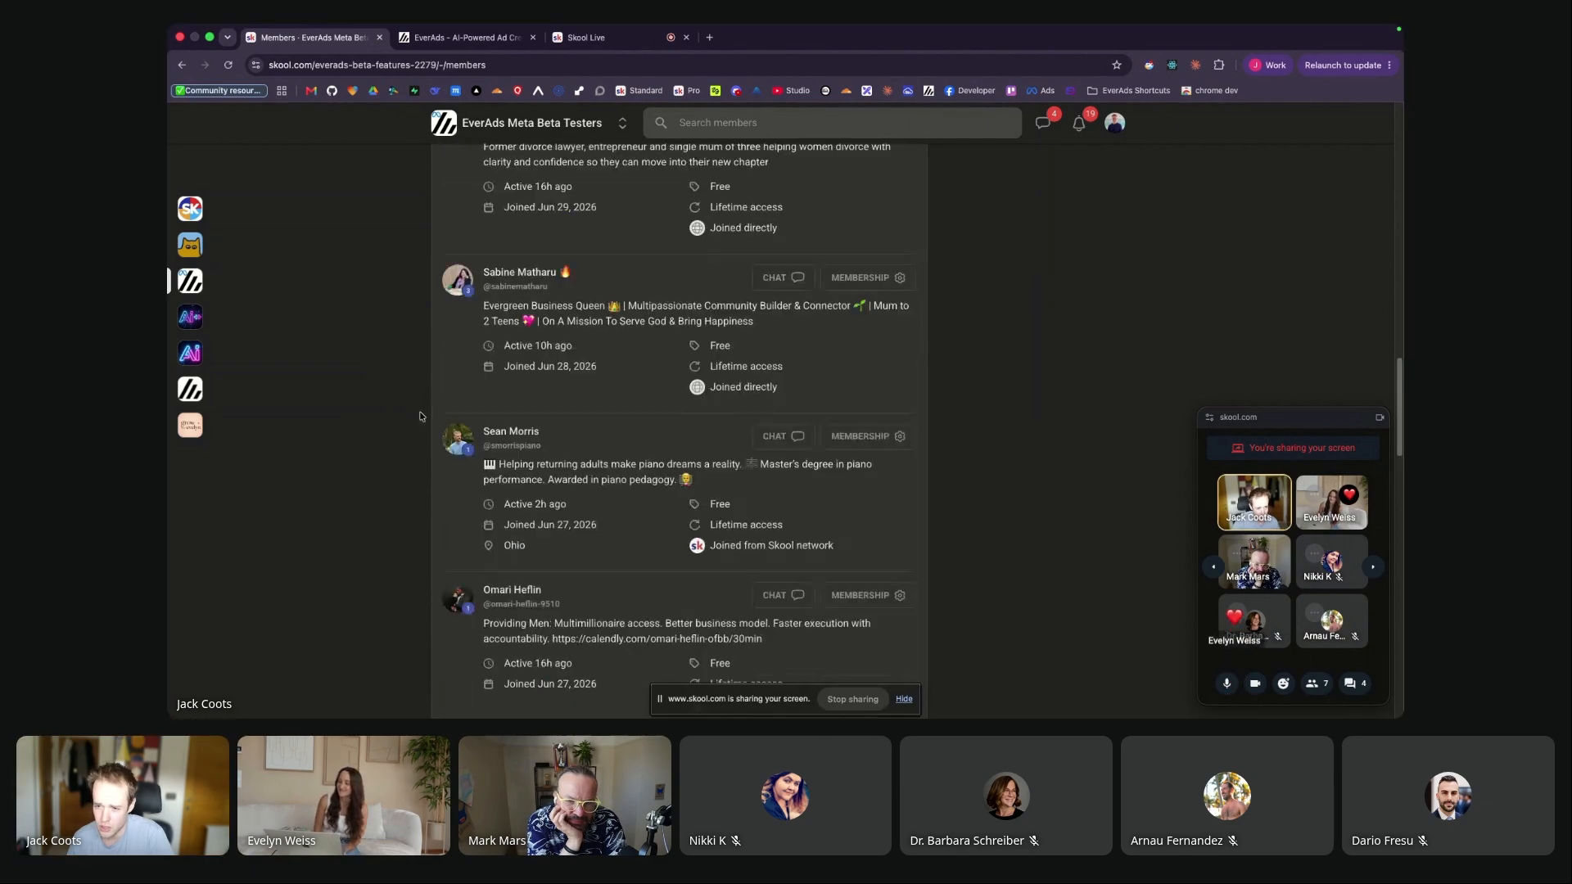
pyautogui.scroll(2, 420, 416)
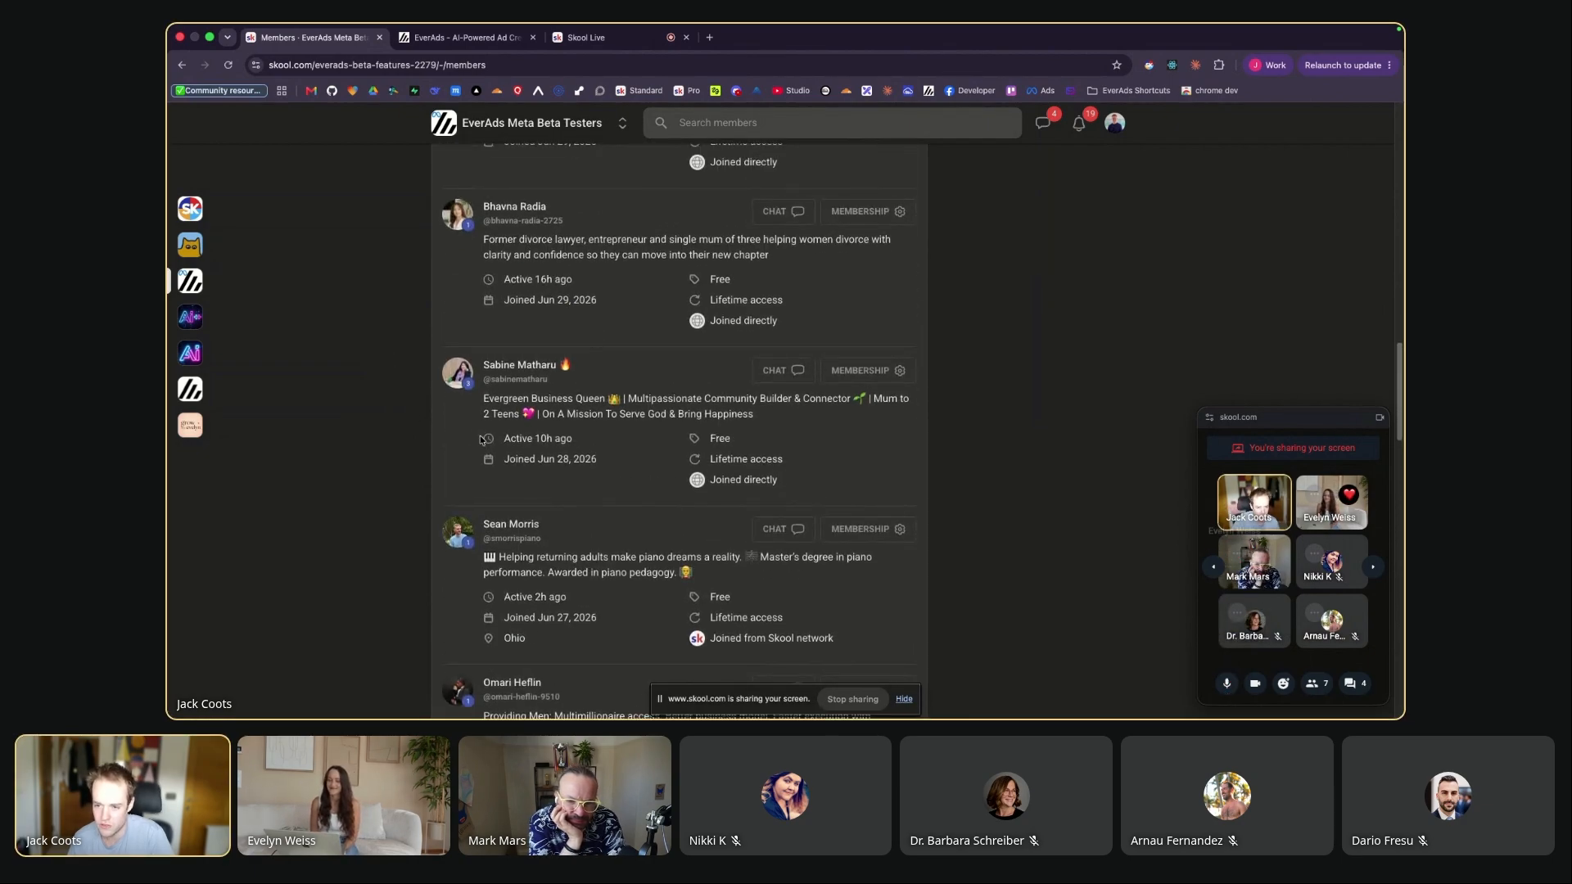
pyautogui.scroll(5, 393, 443)
pyautogui.scroll(6, 393, 443)
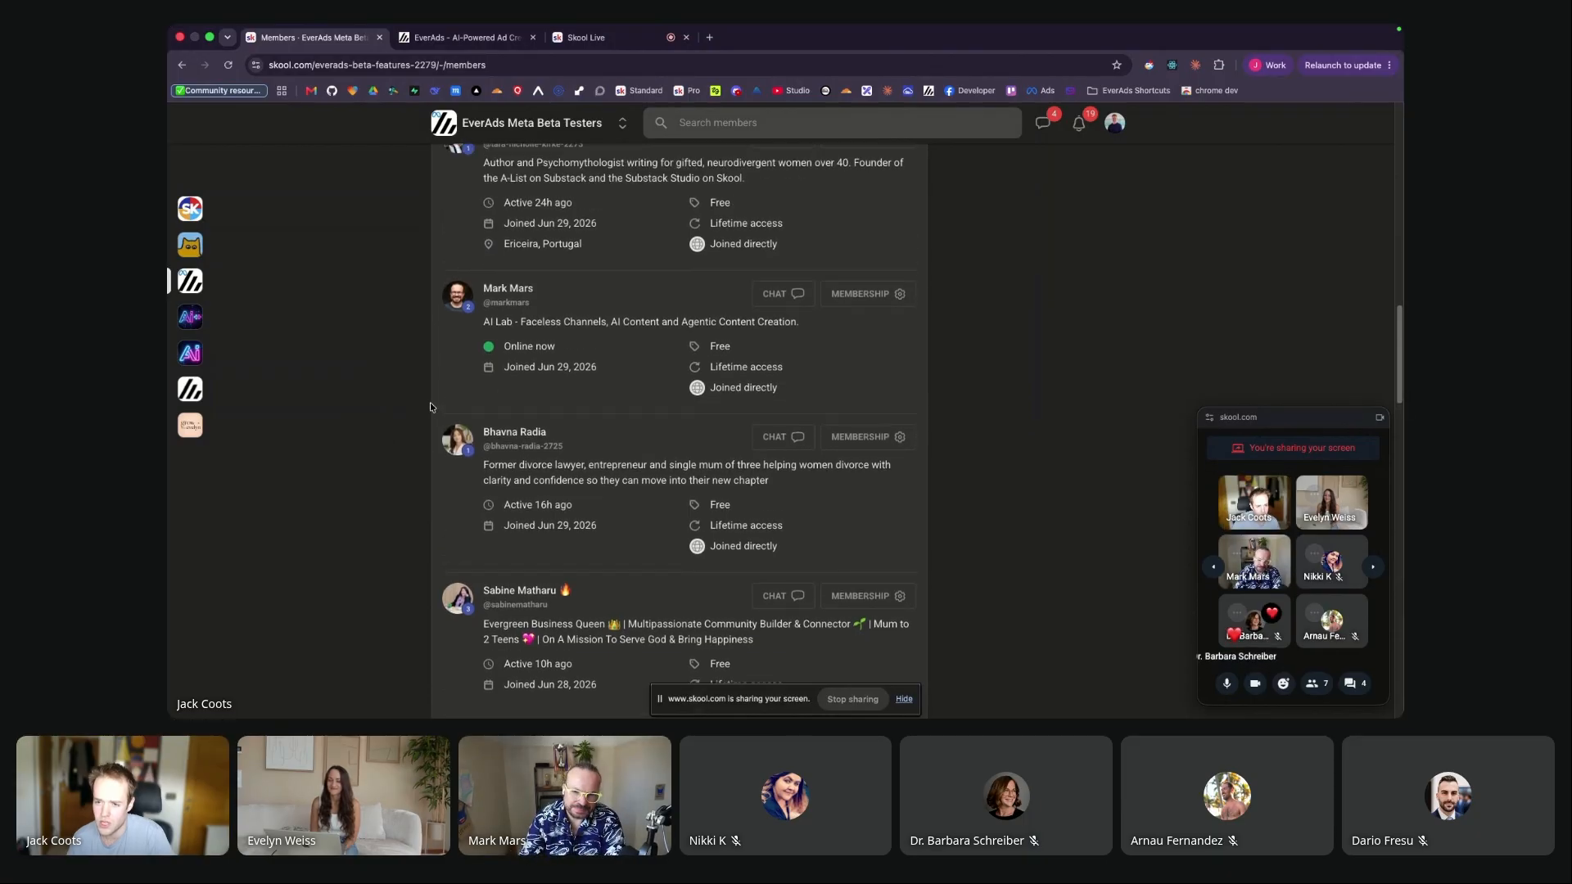
pyautogui.scroll(4, 406, 395)
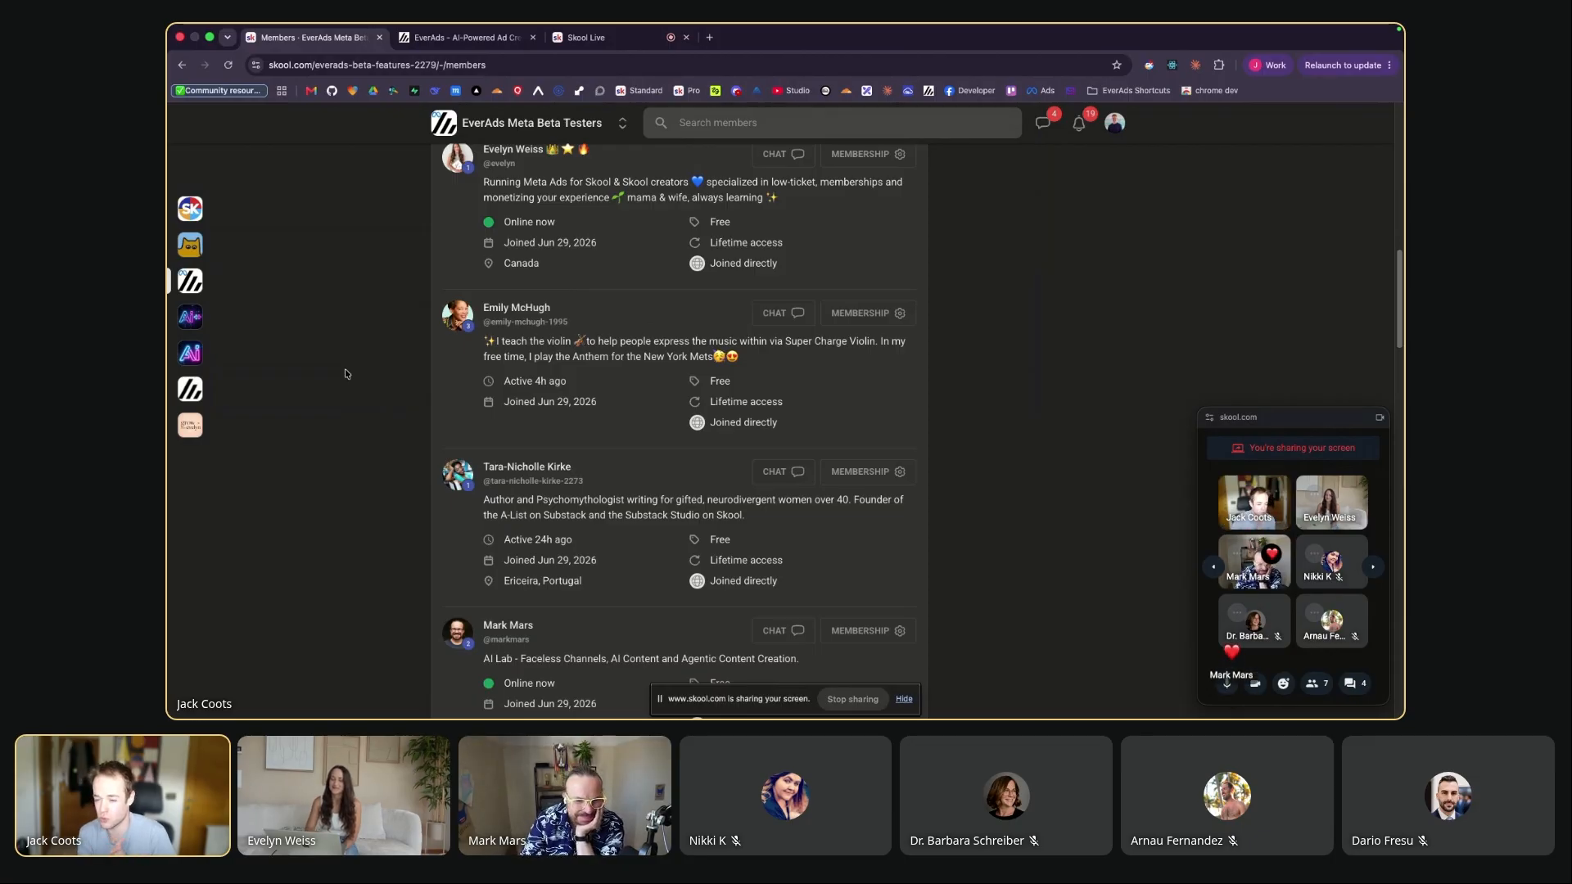
pyautogui.scroll(1, 388, 371)
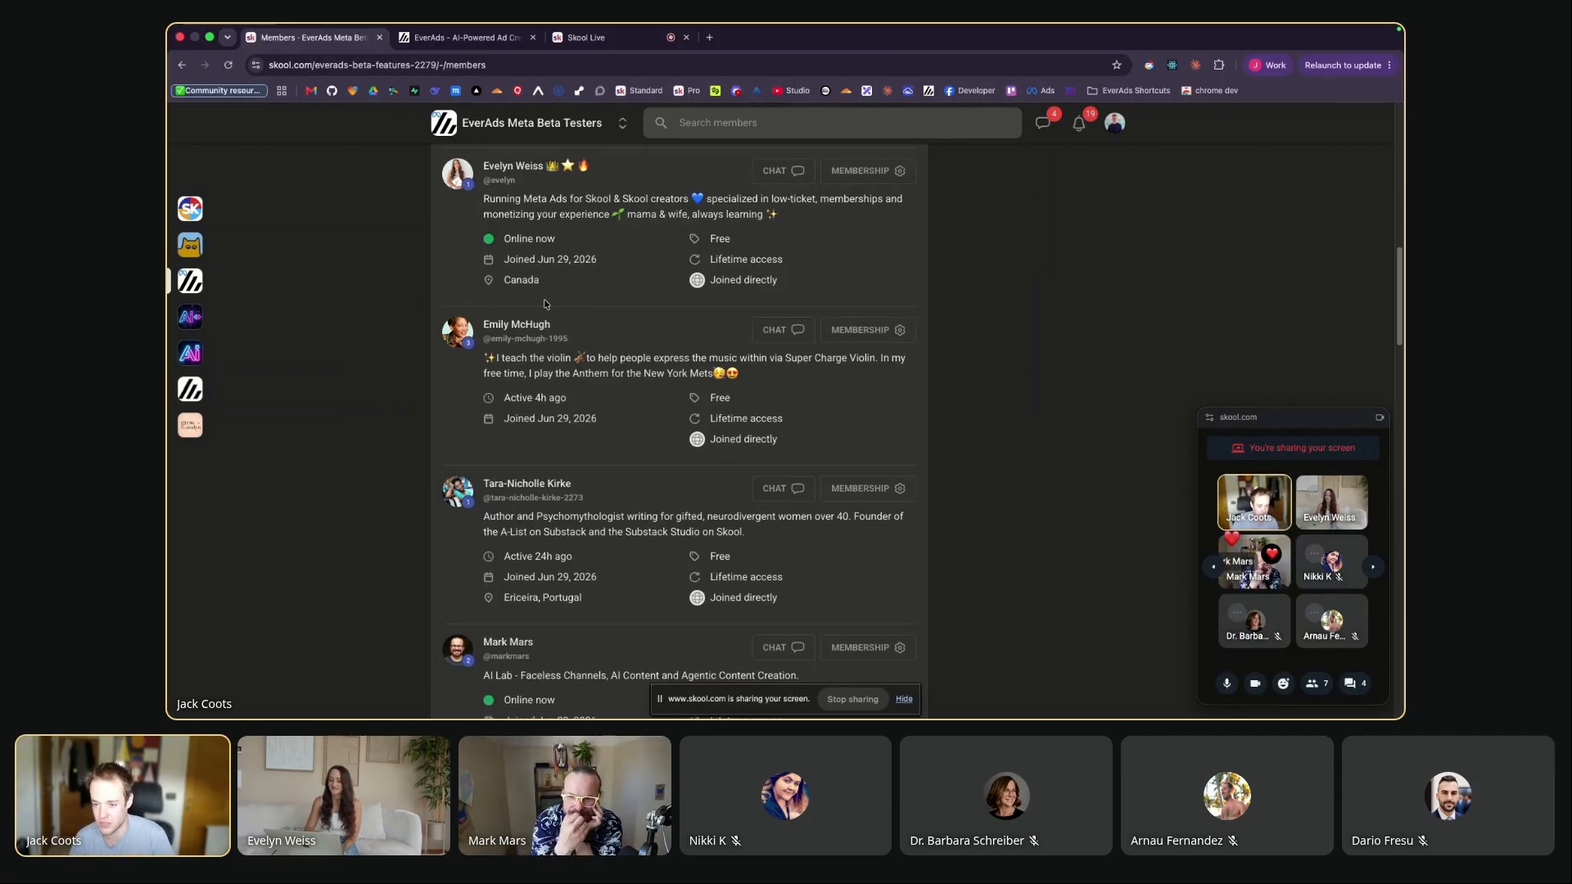
pyautogui.scroll(5, 400, 377)
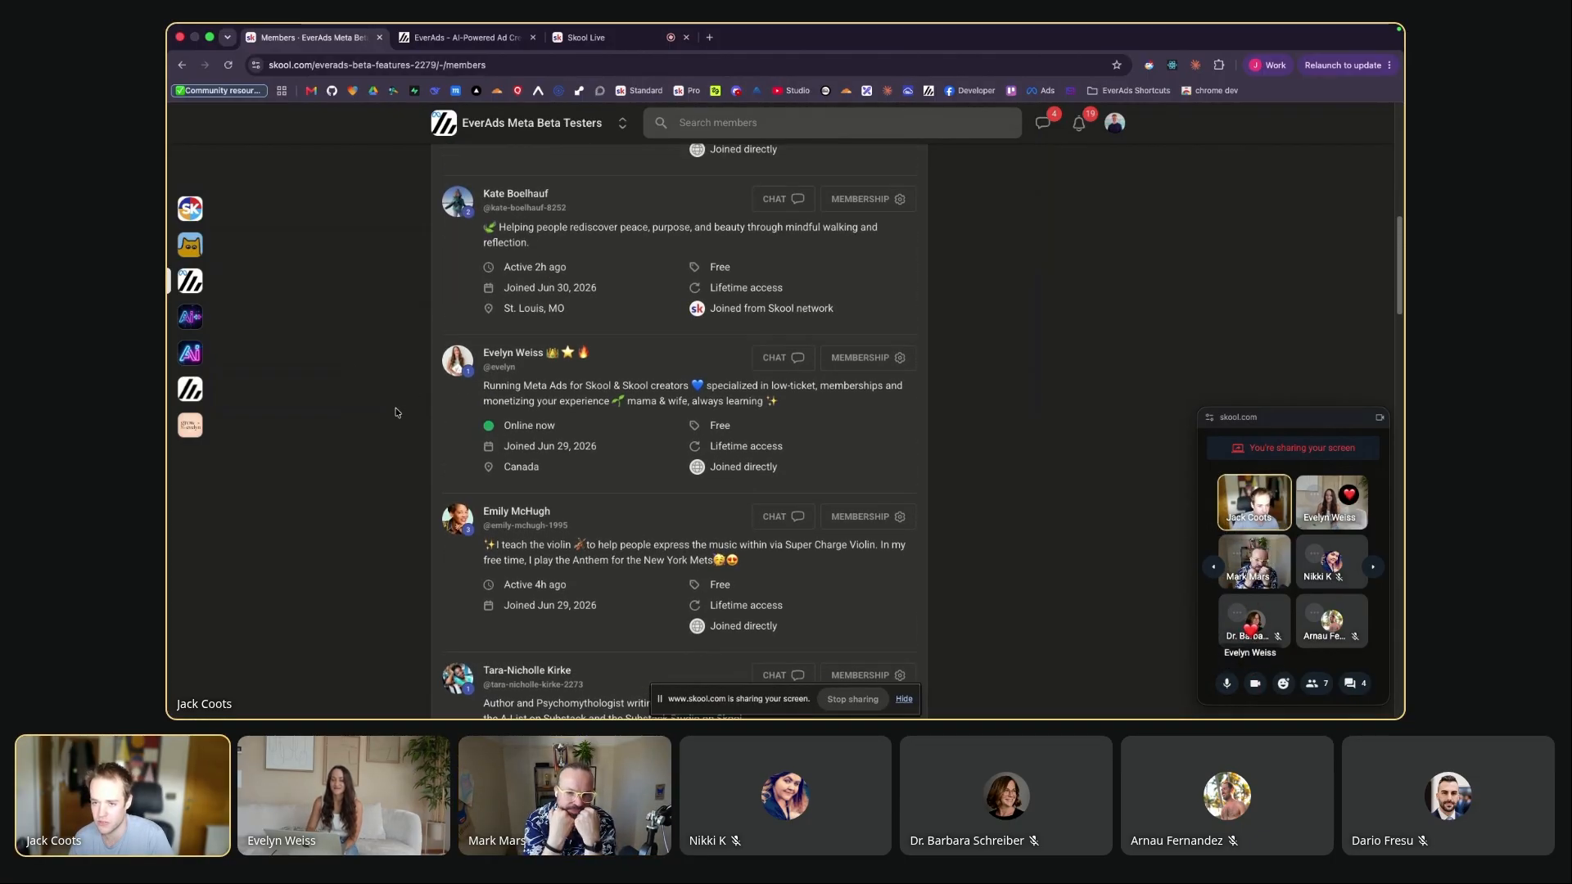
pyautogui.scroll(5, 396, 412)
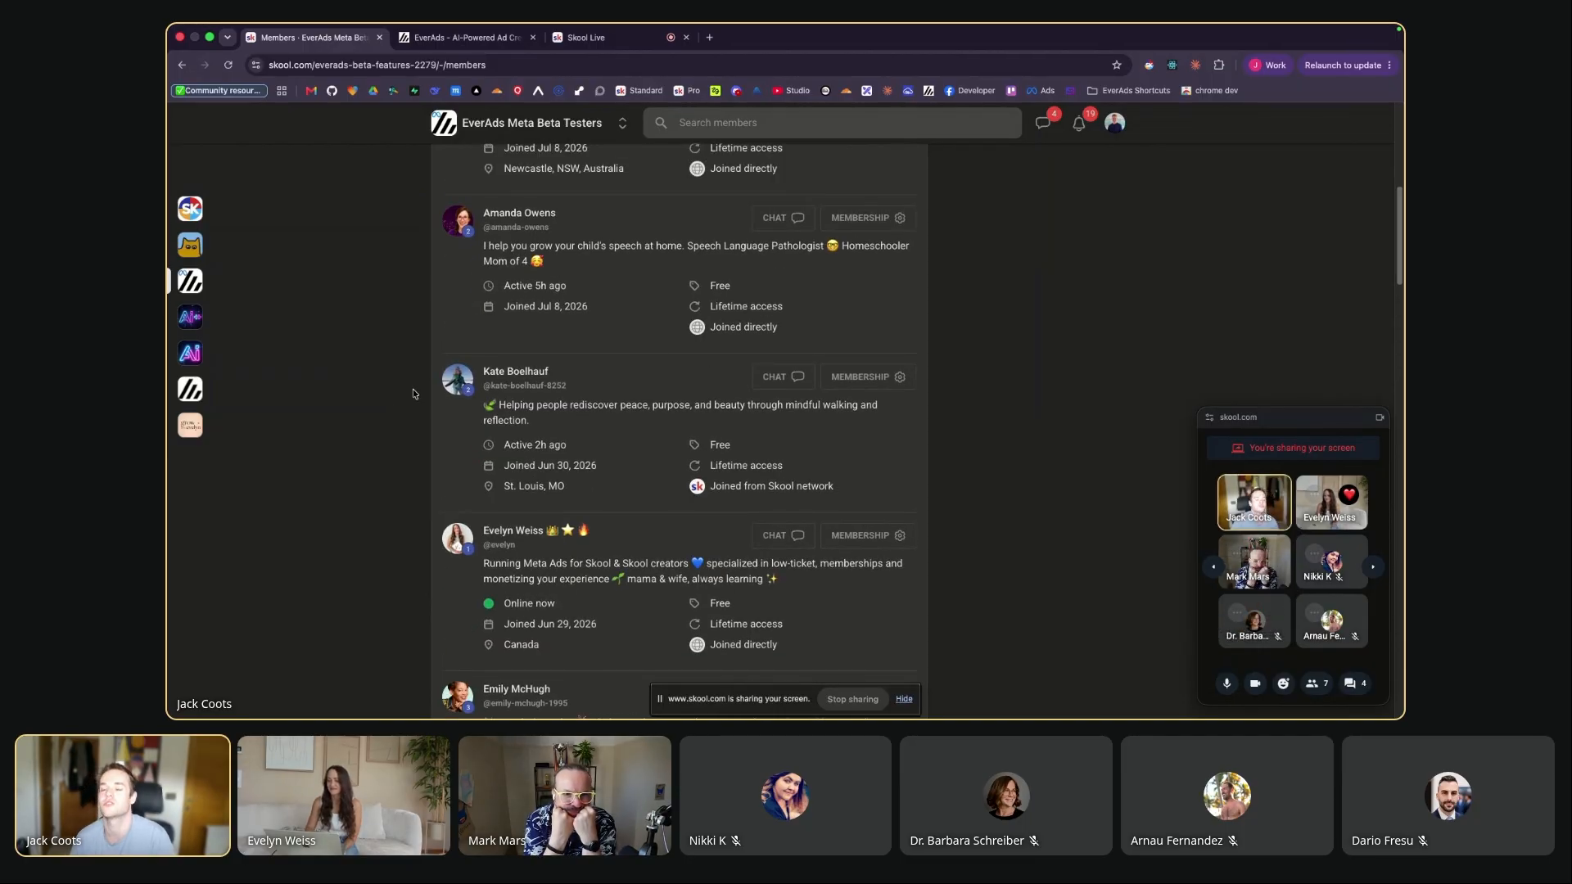
pyautogui.scroll(1, 413, 394)
pyautogui.scroll(4, 409, 393)
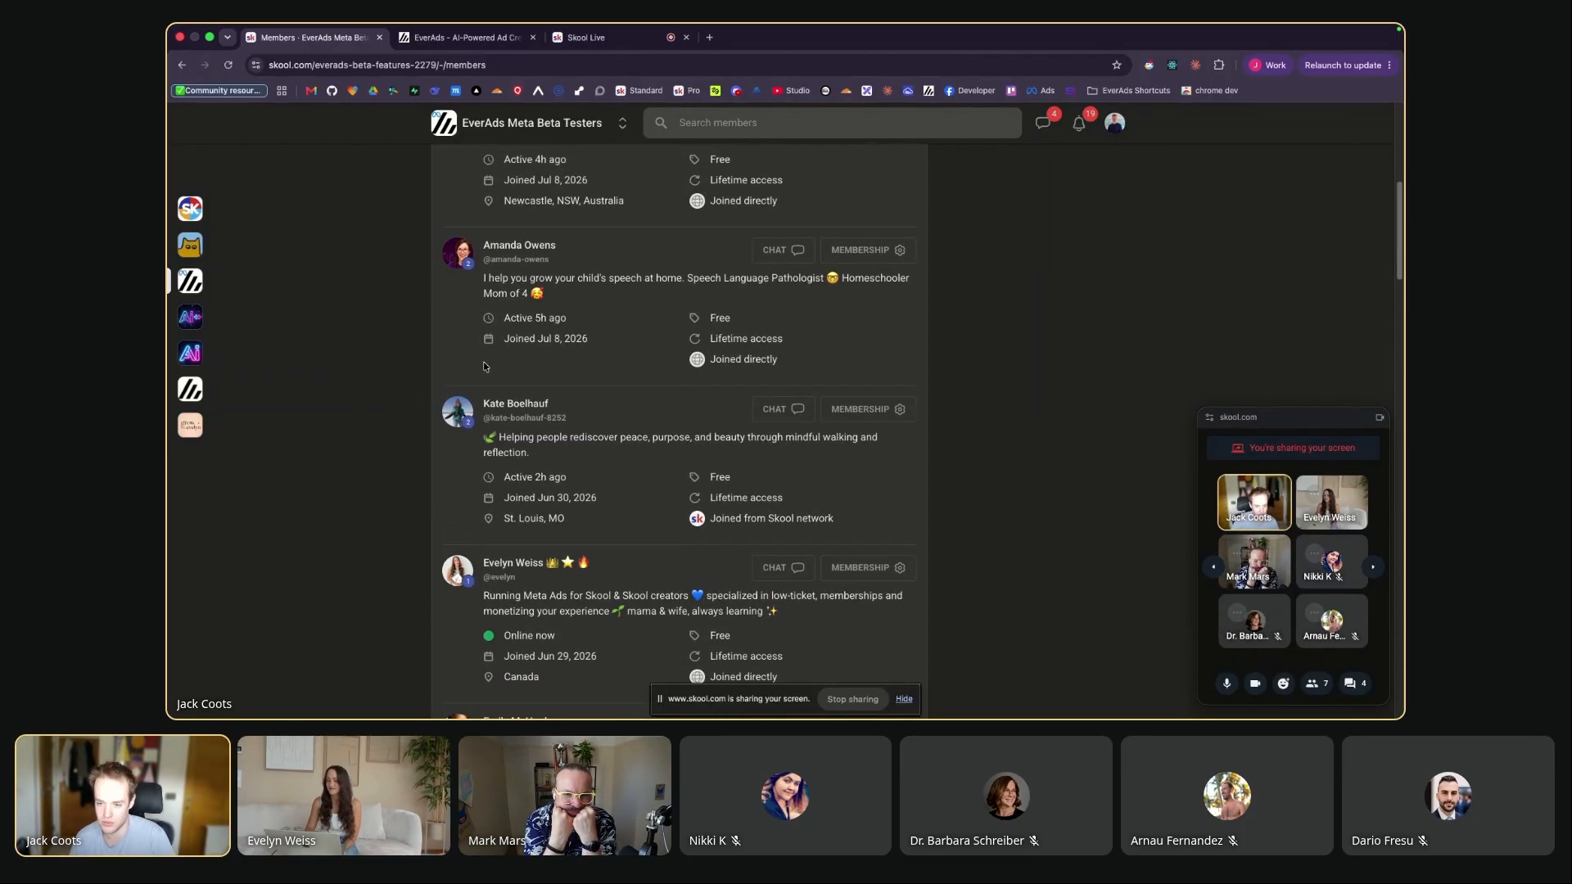
pyautogui.scroll(3, 409, 385)
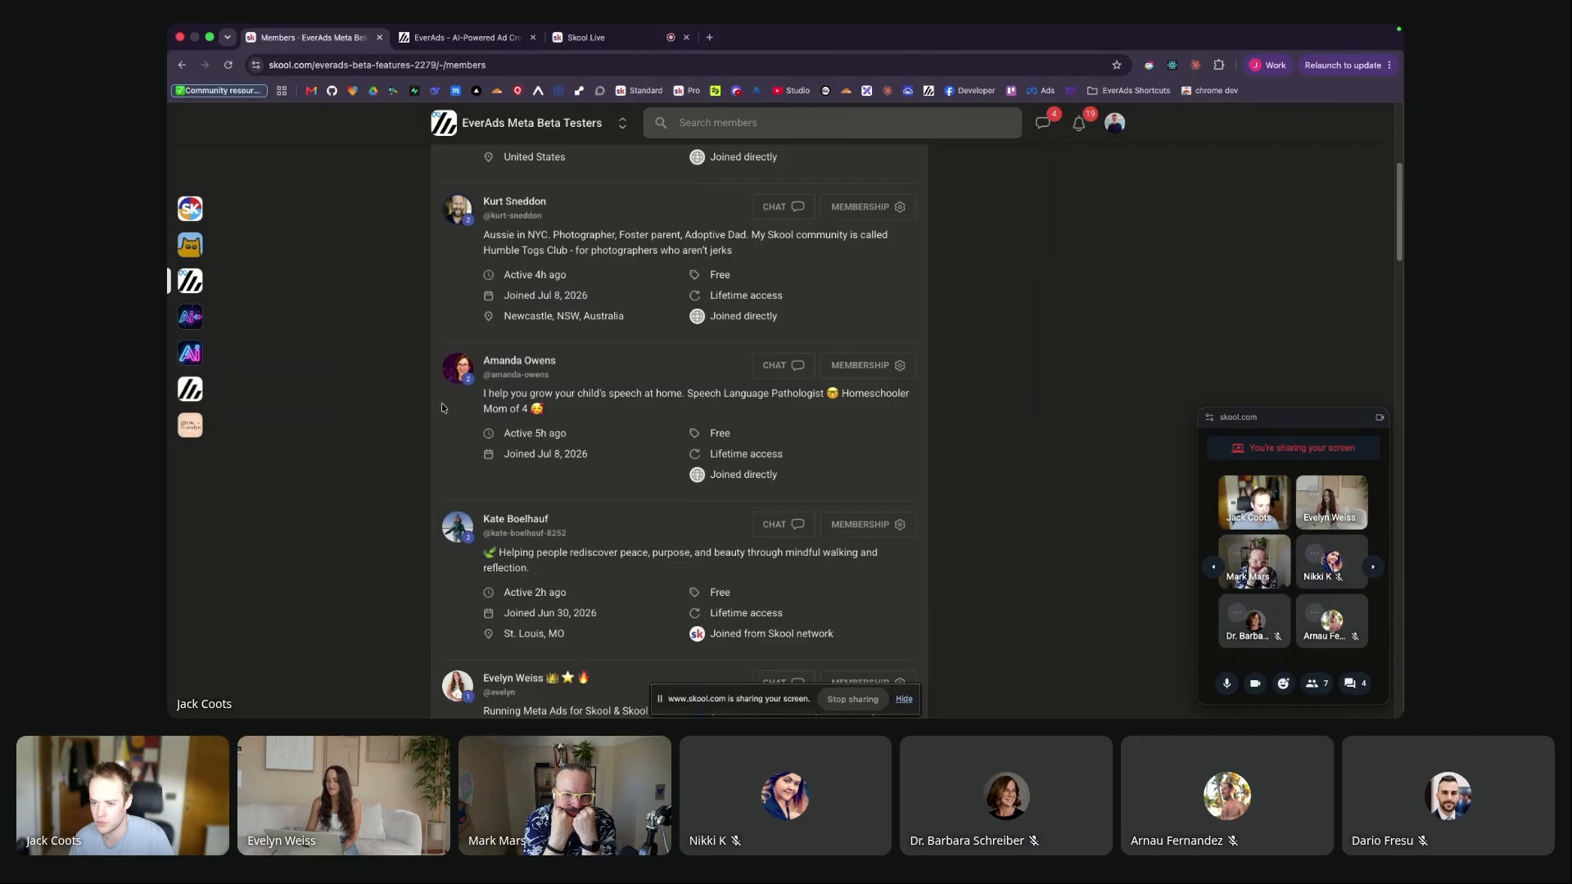
pyautogui.scroll(3, 381, 409)
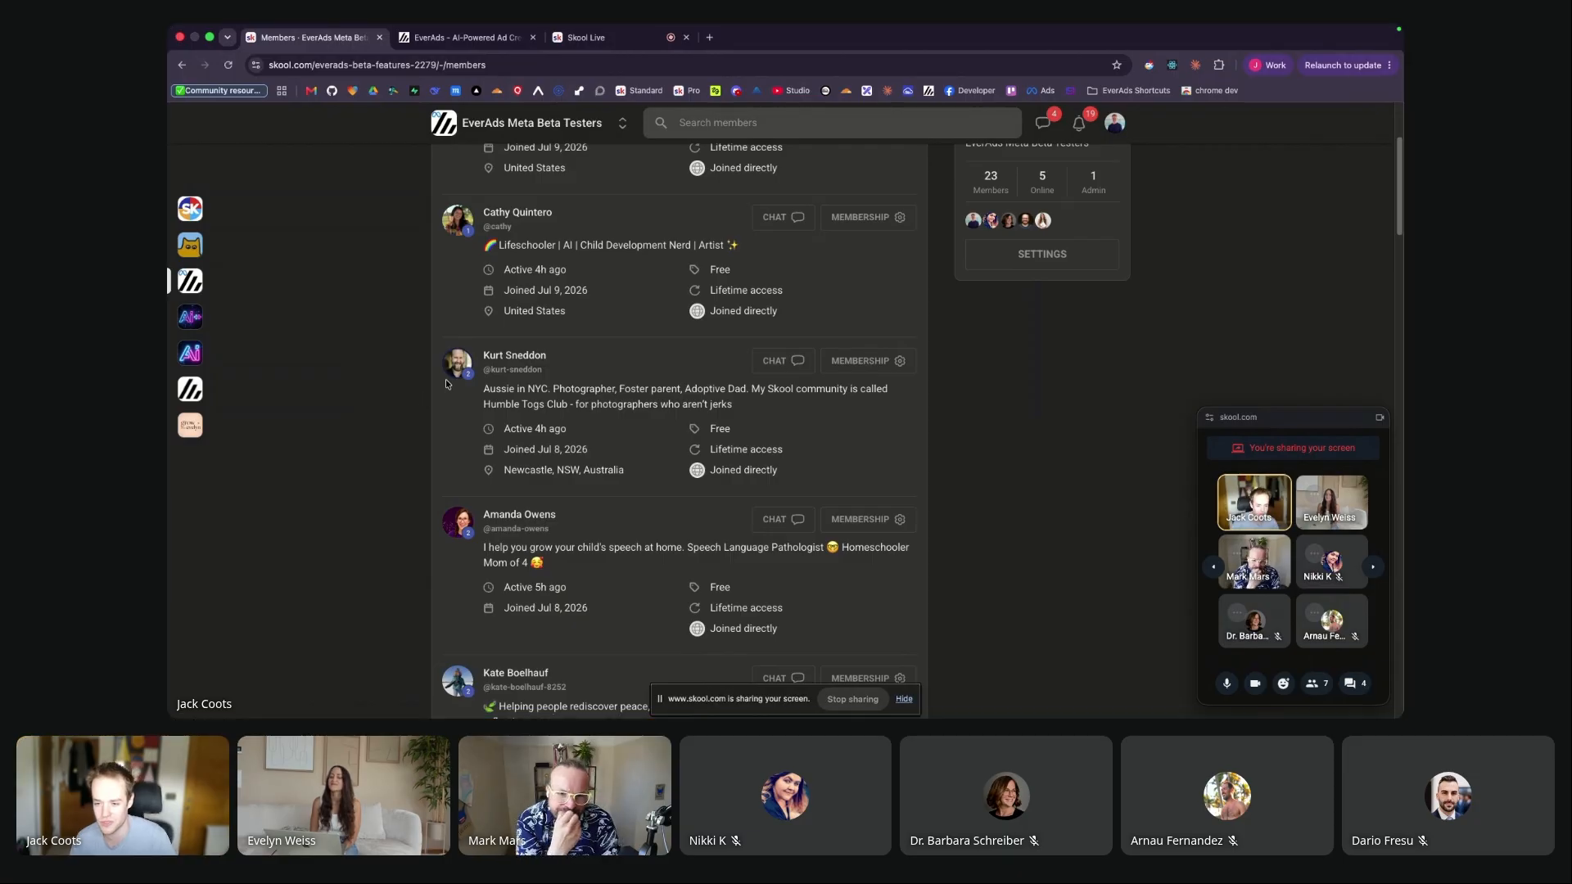
pyautogui.scroll(1, 431, 385)
pyautogui.scroll(2, 430, 385)
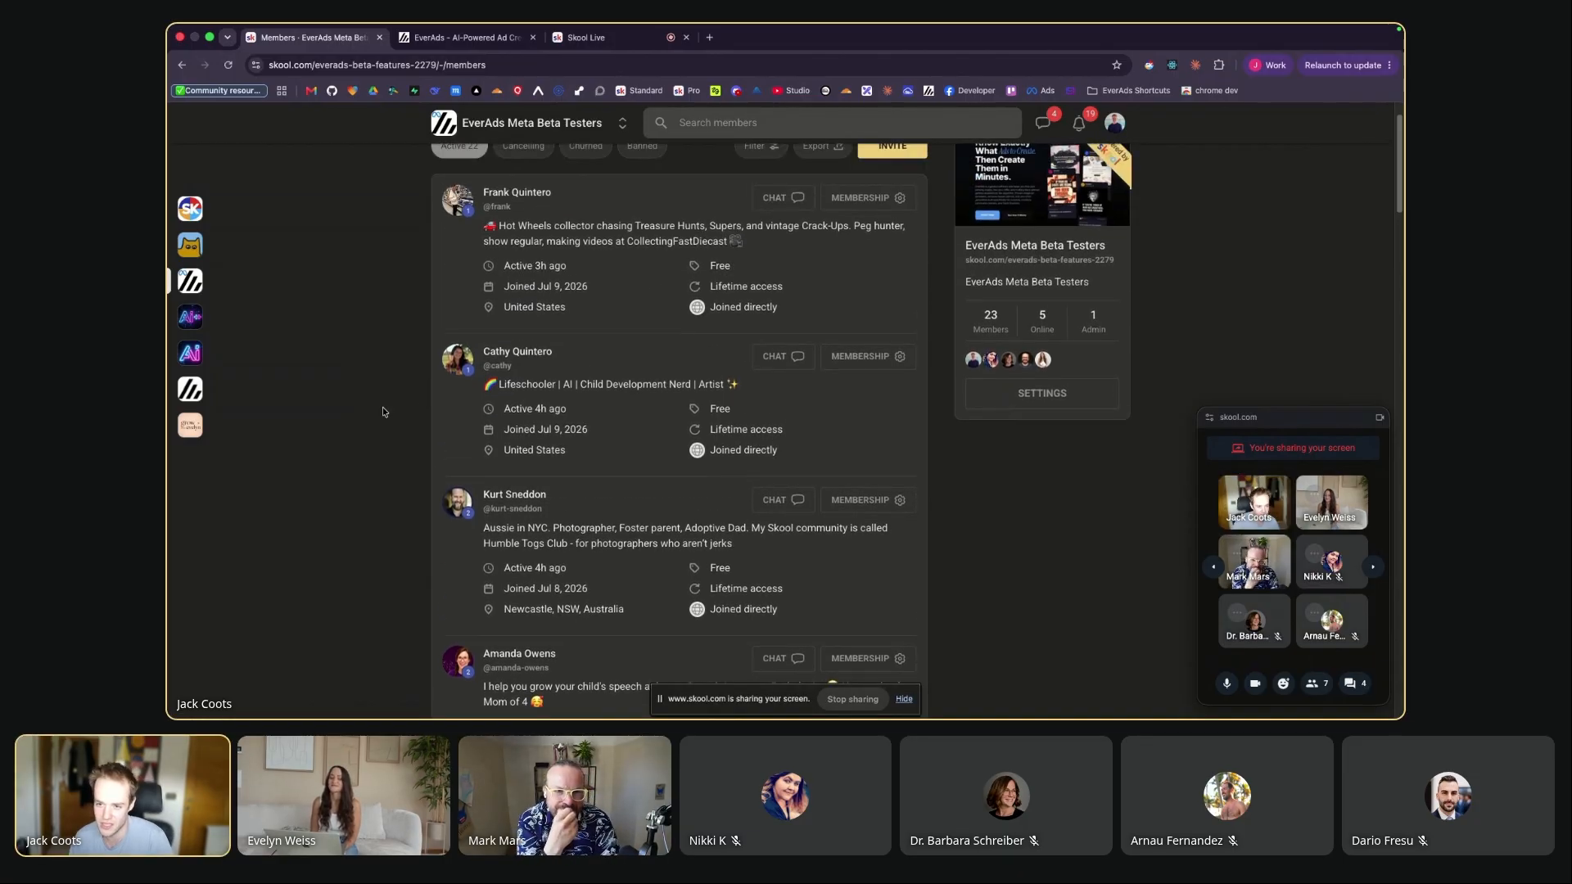
pyautogui.scroll(2, 383, 381)
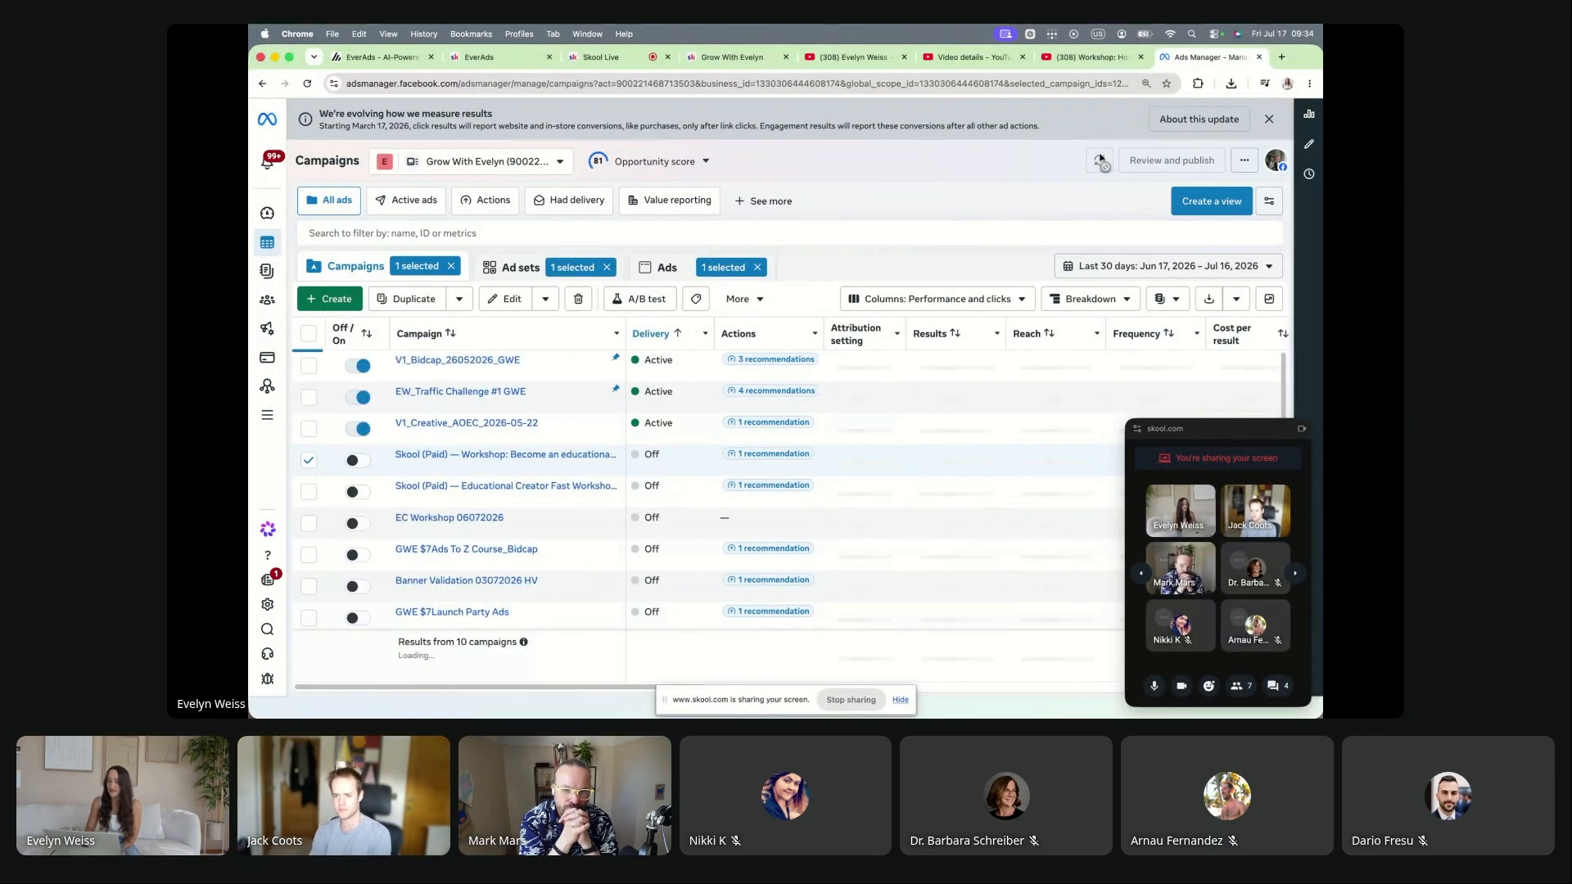
# Step: Open the Skool (Paid) — Workshop campaign's ad set in the Ads Manager editor and review the campaign's budget and the ad set's conversion and audience settings
pyautogui.click(489, 455)
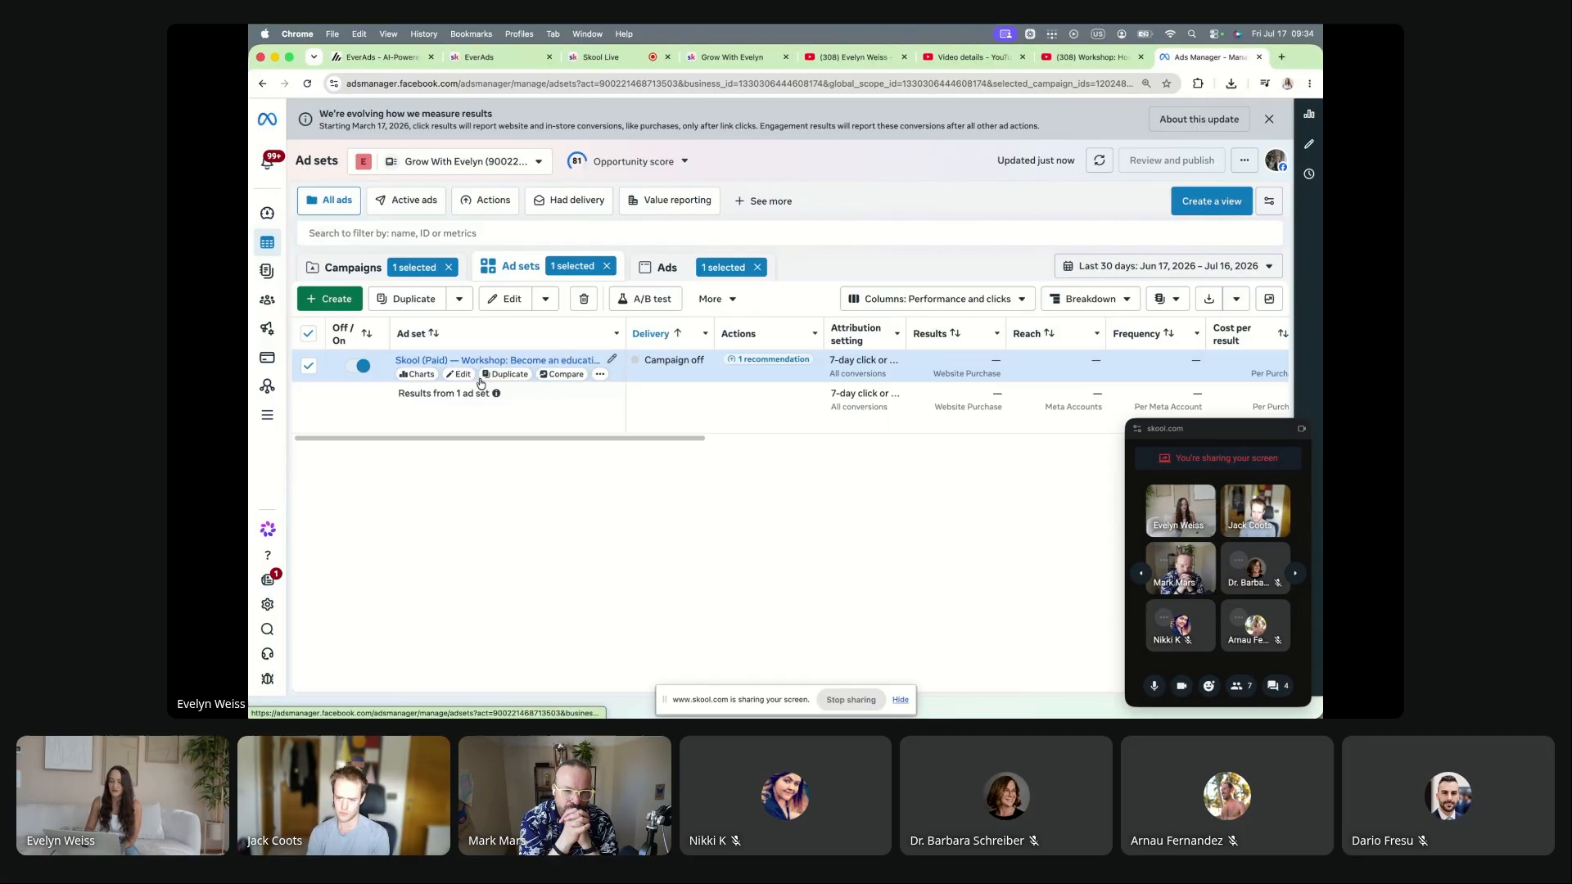
pyautogui.click(456, 378)
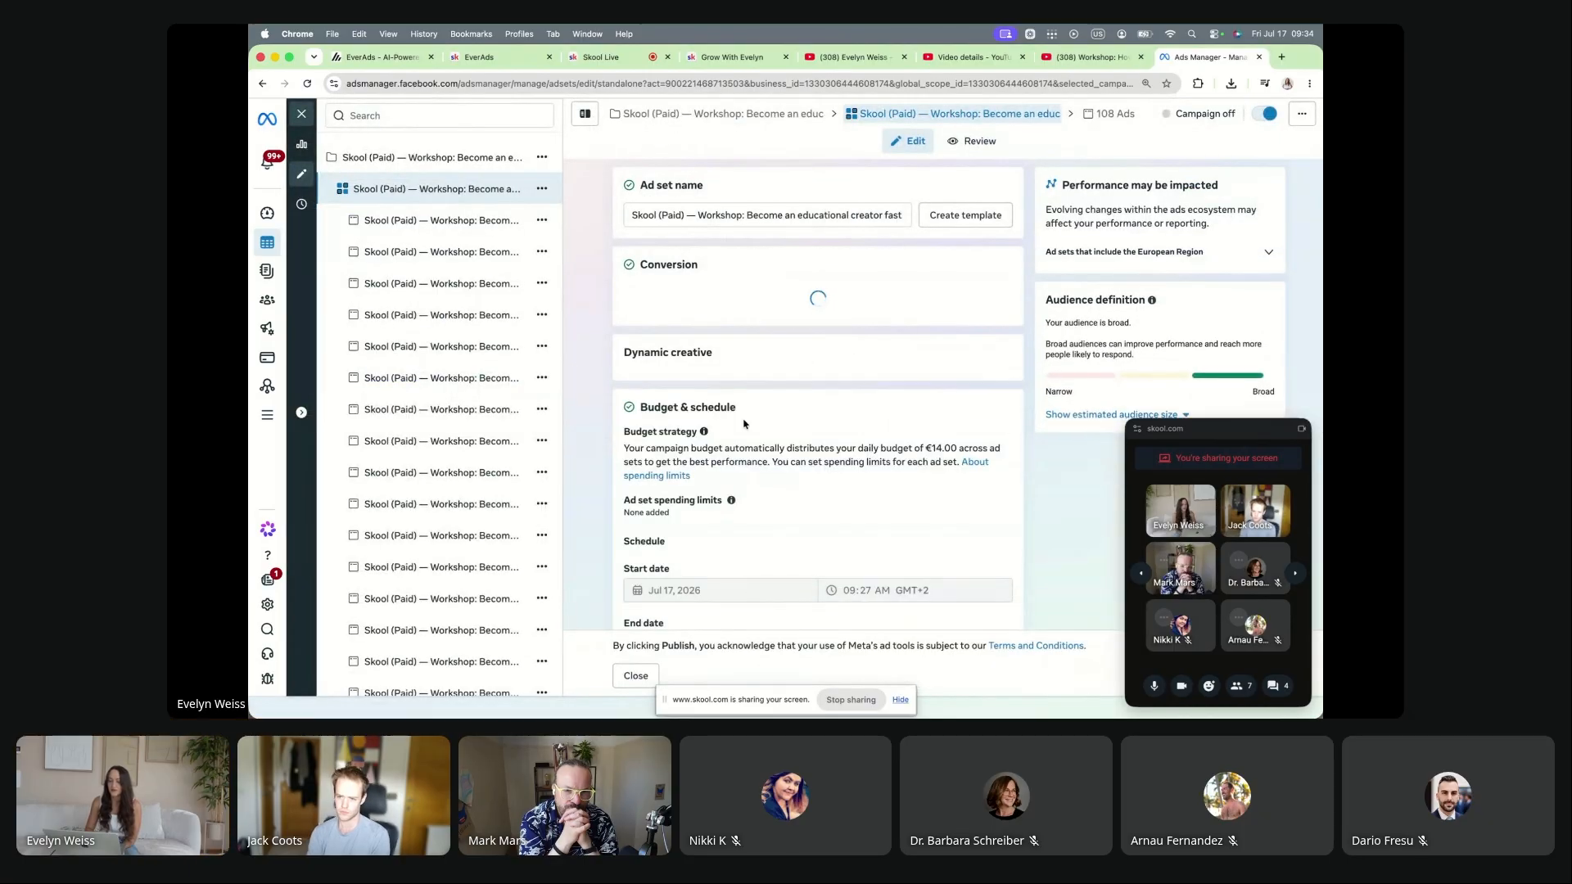
pyautogui.scroll(-5, 737, 421)
pyautogui.scroll(-4, 743, 424)
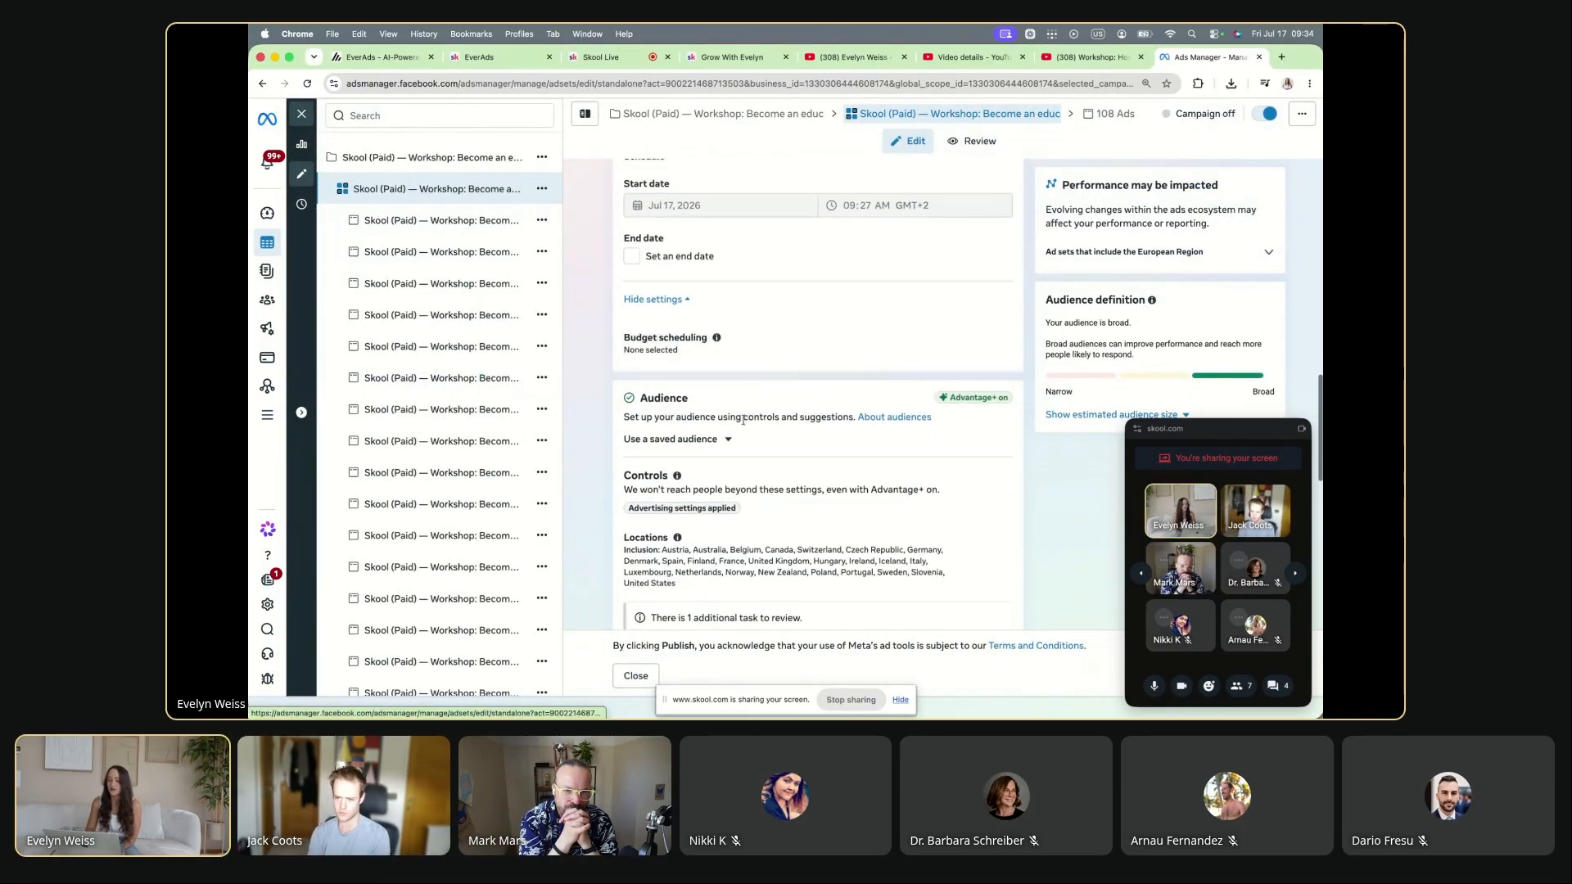
pyautogui.click(432, 157)
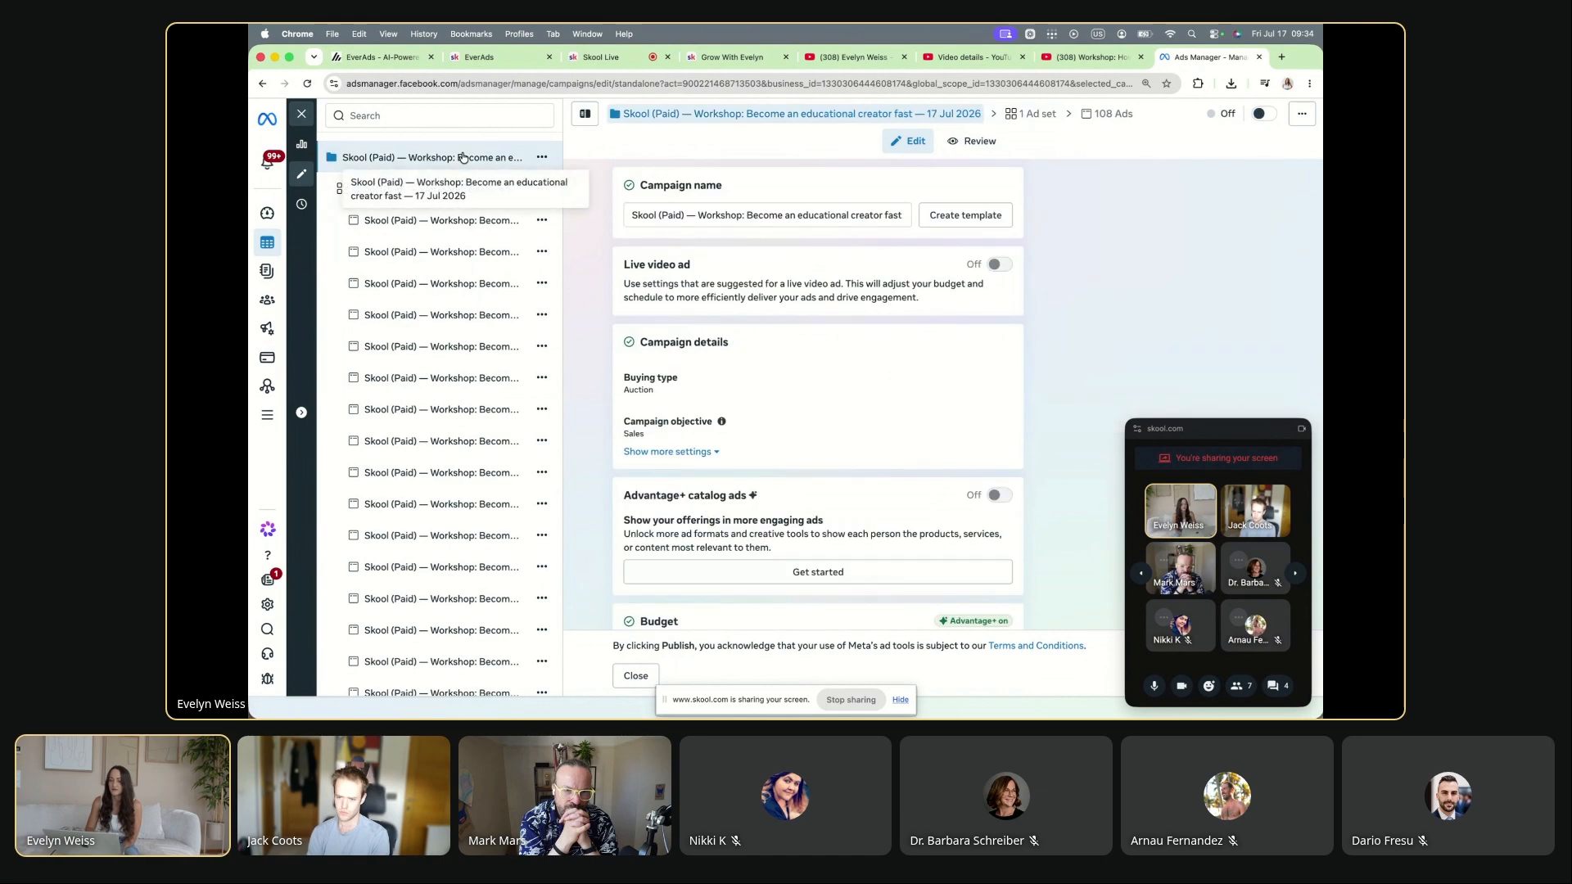
pyautogui.scroll(-3, 794, 425)
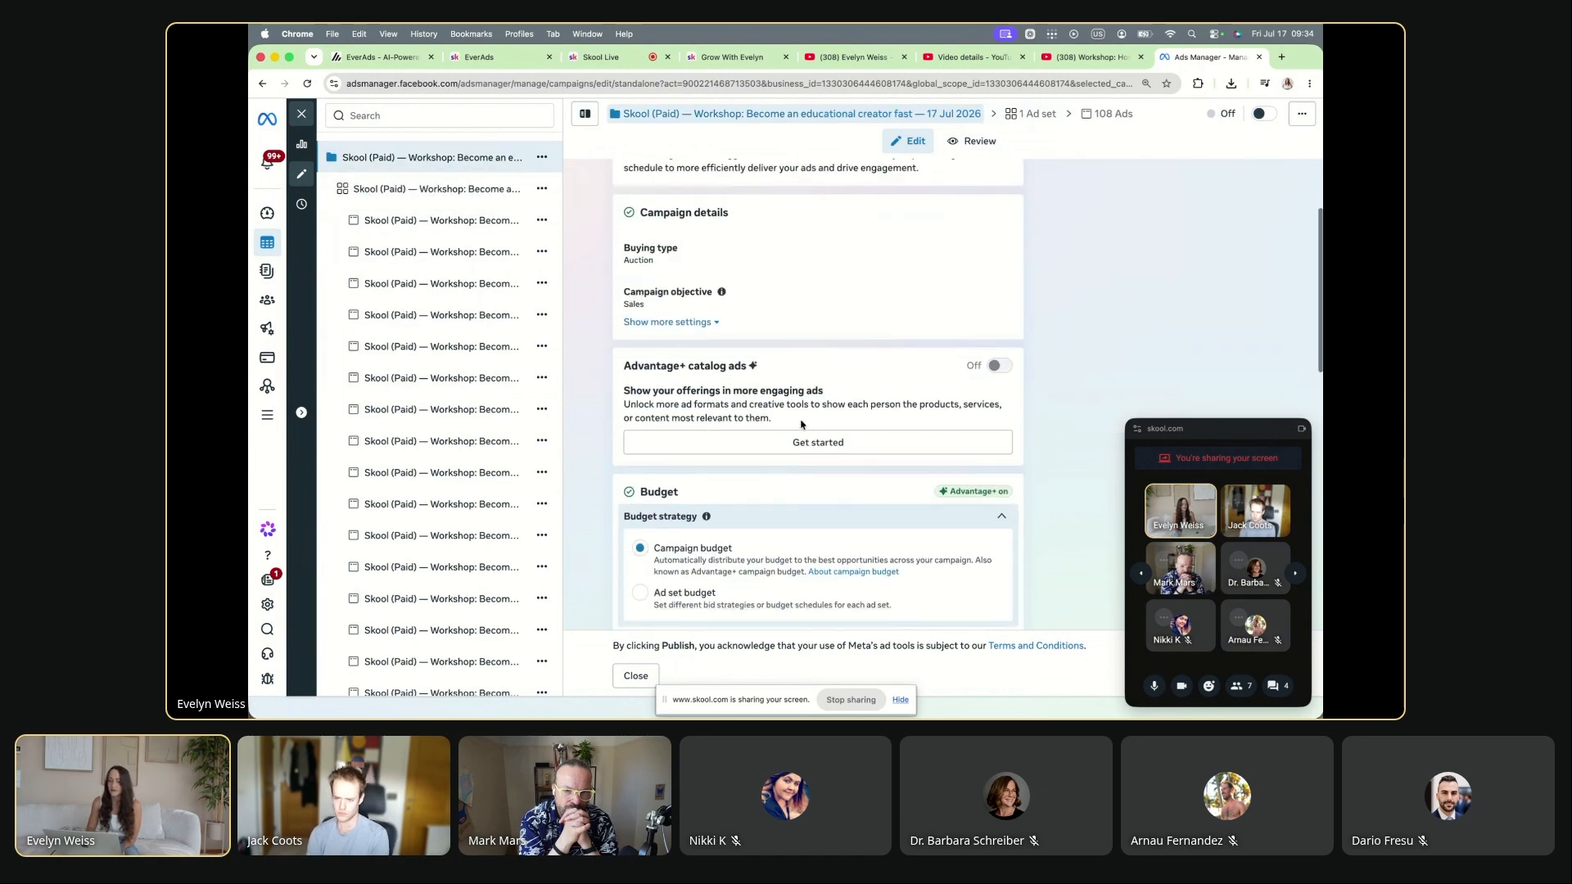
pyautogui.click(443, 191)
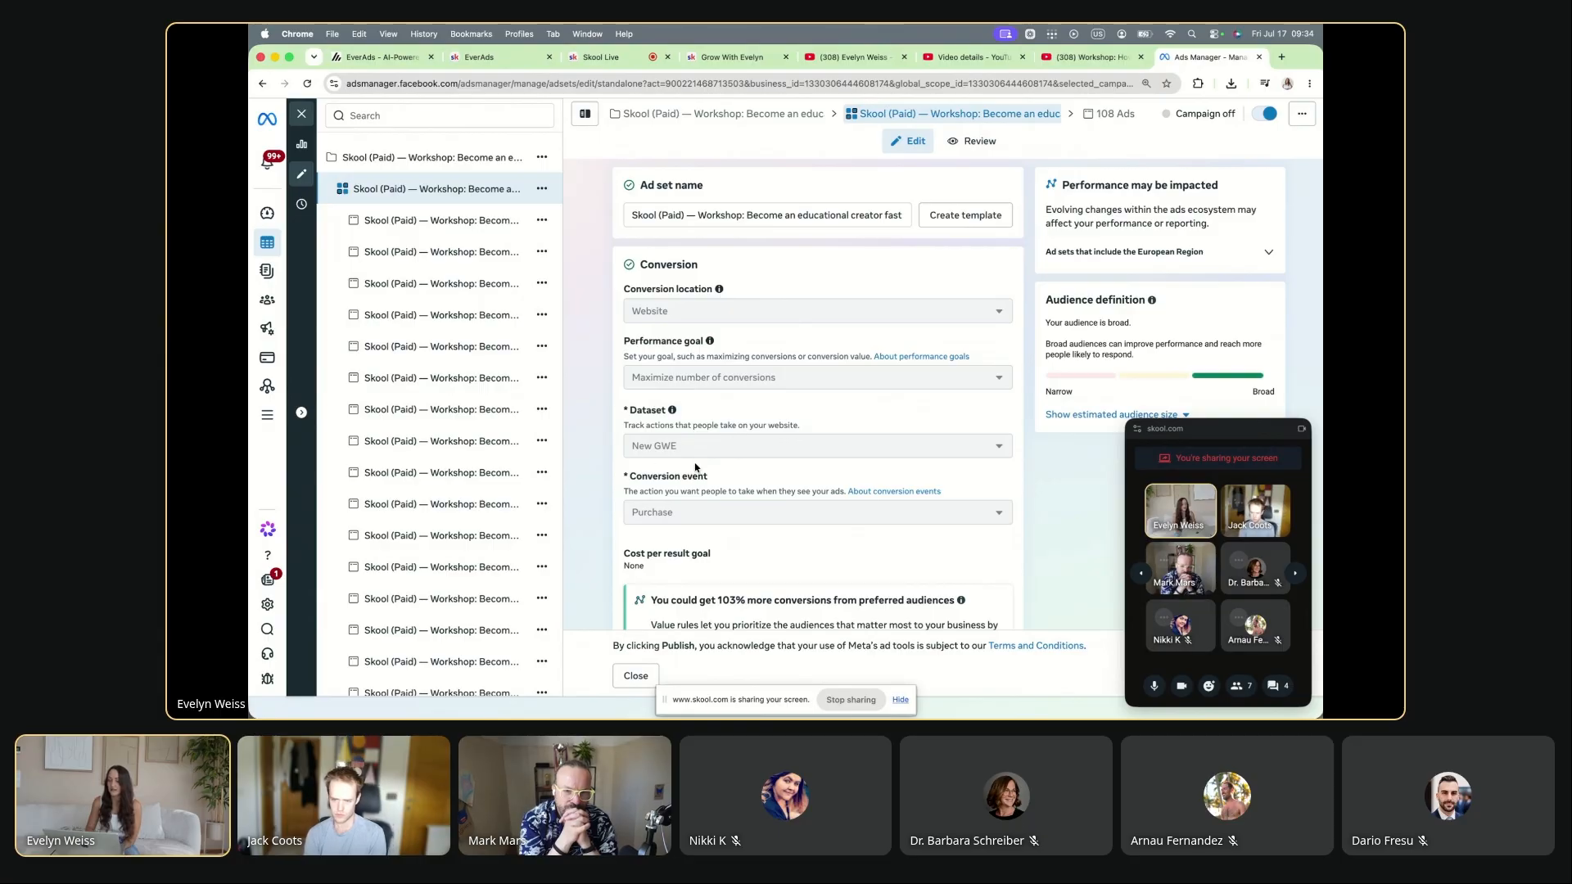
pyautogui.scroll(-10, 677, 524)
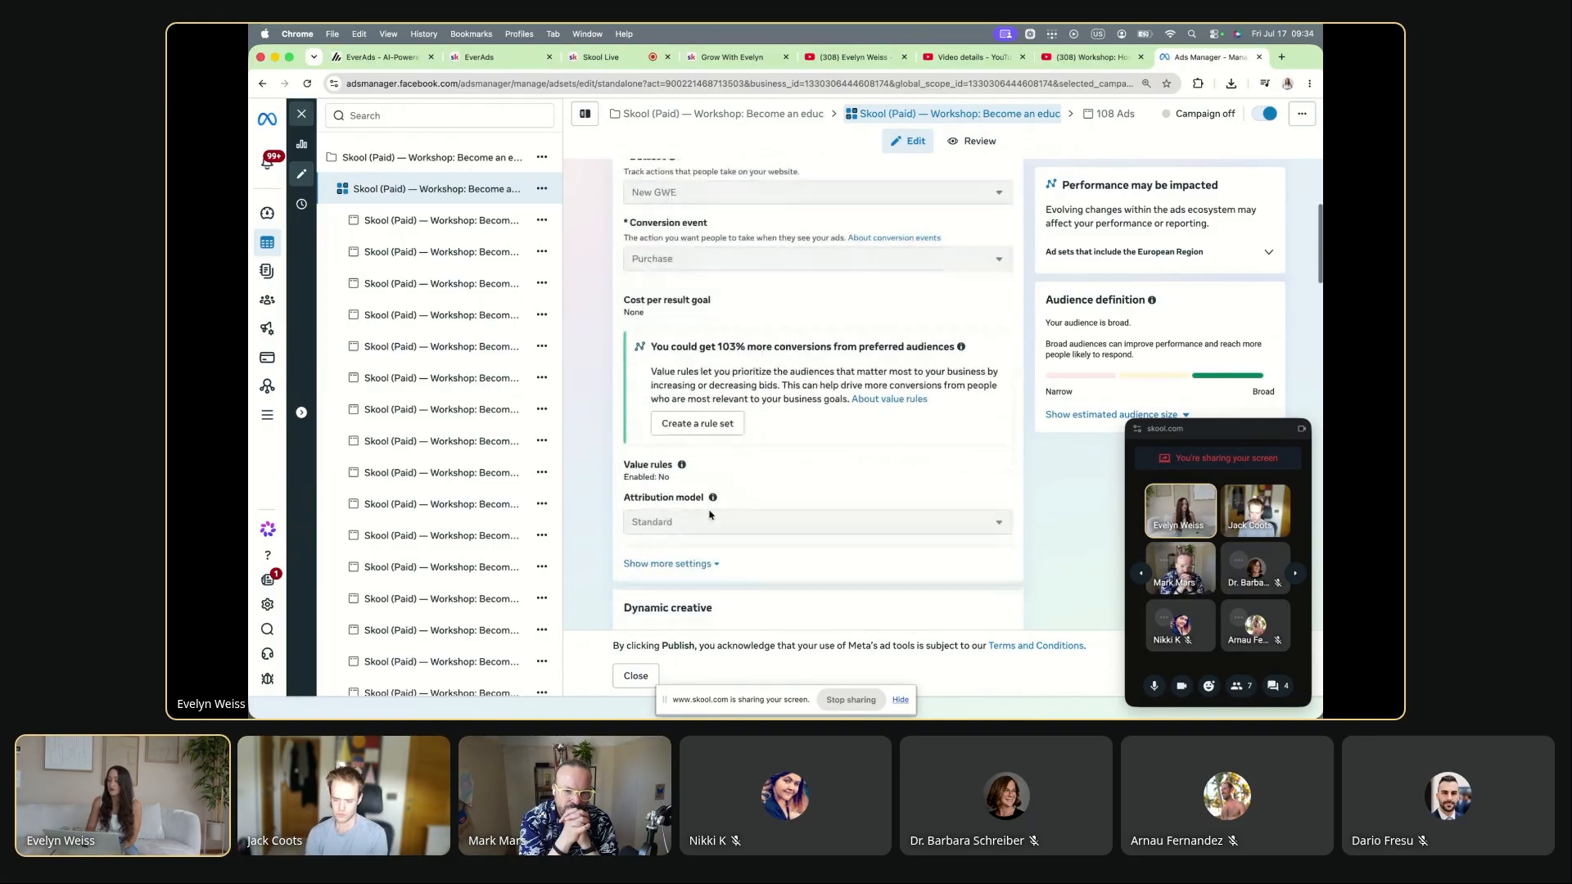
pyautogui.scroll(-5, 709, 516)
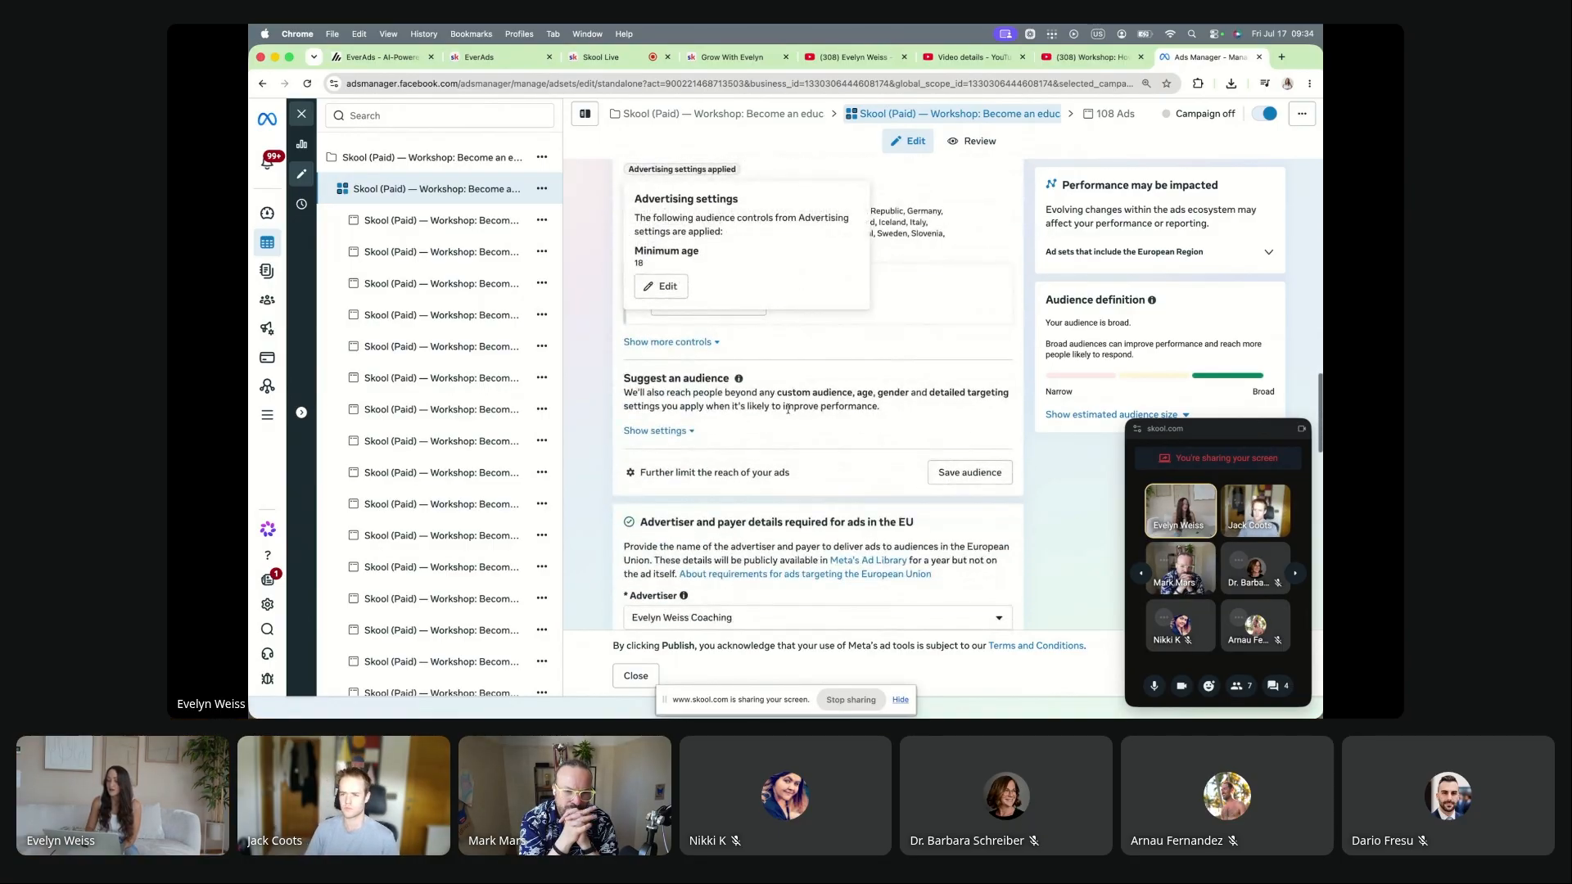
# Step: Open the Workshop ad set's first ad and review its format, media, primary texts, headlines, descriptions, destination and tracking
pyautogui.click(430, 220)
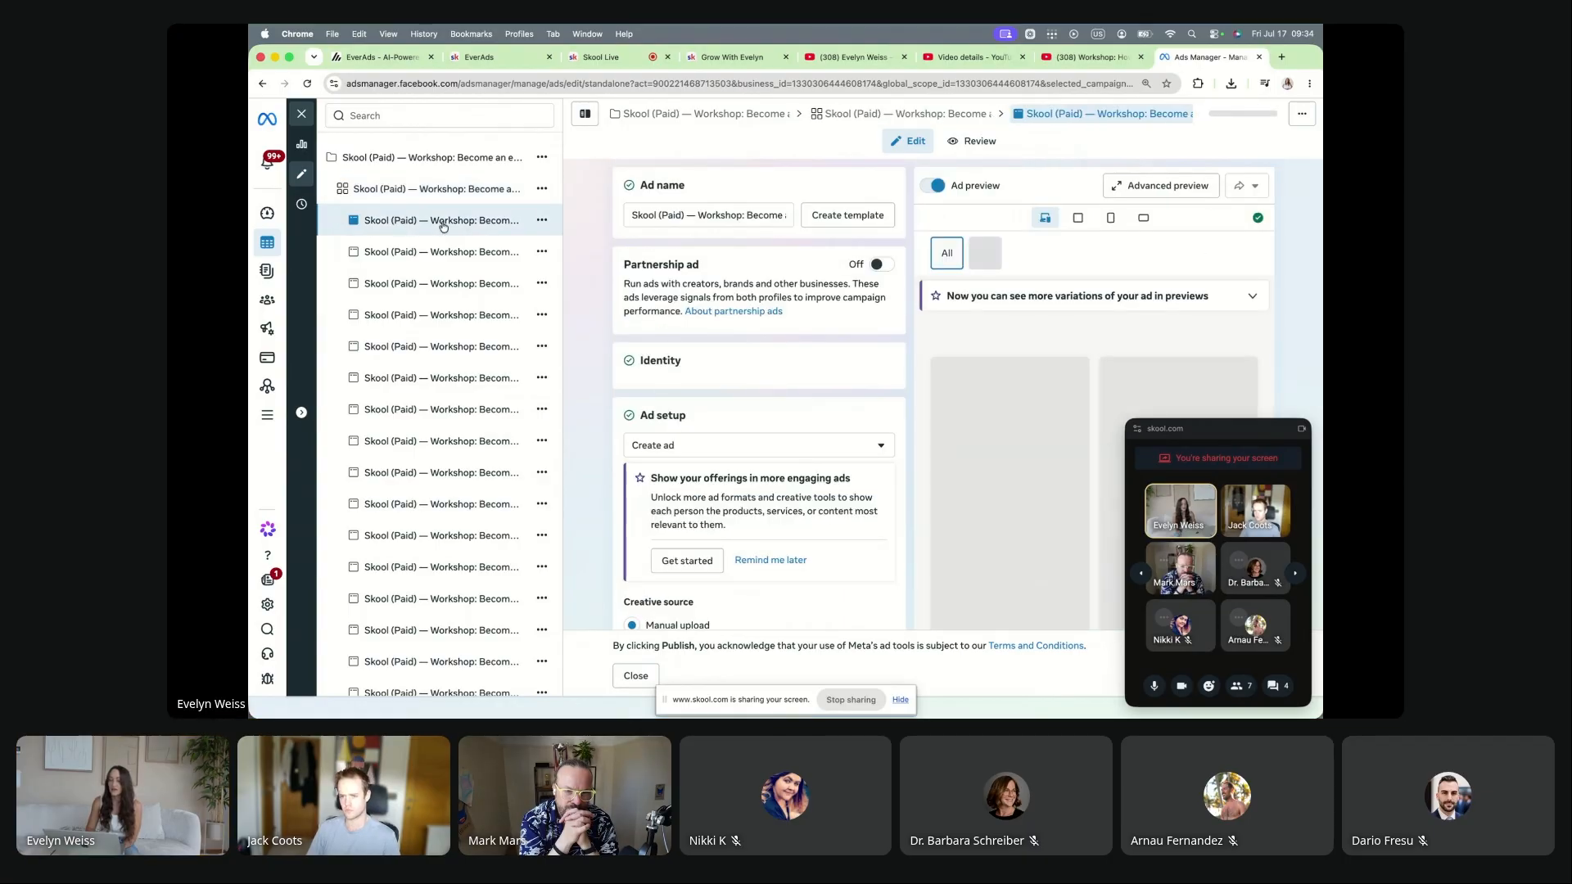
pyautogui.scroll(-3, 734, 337)
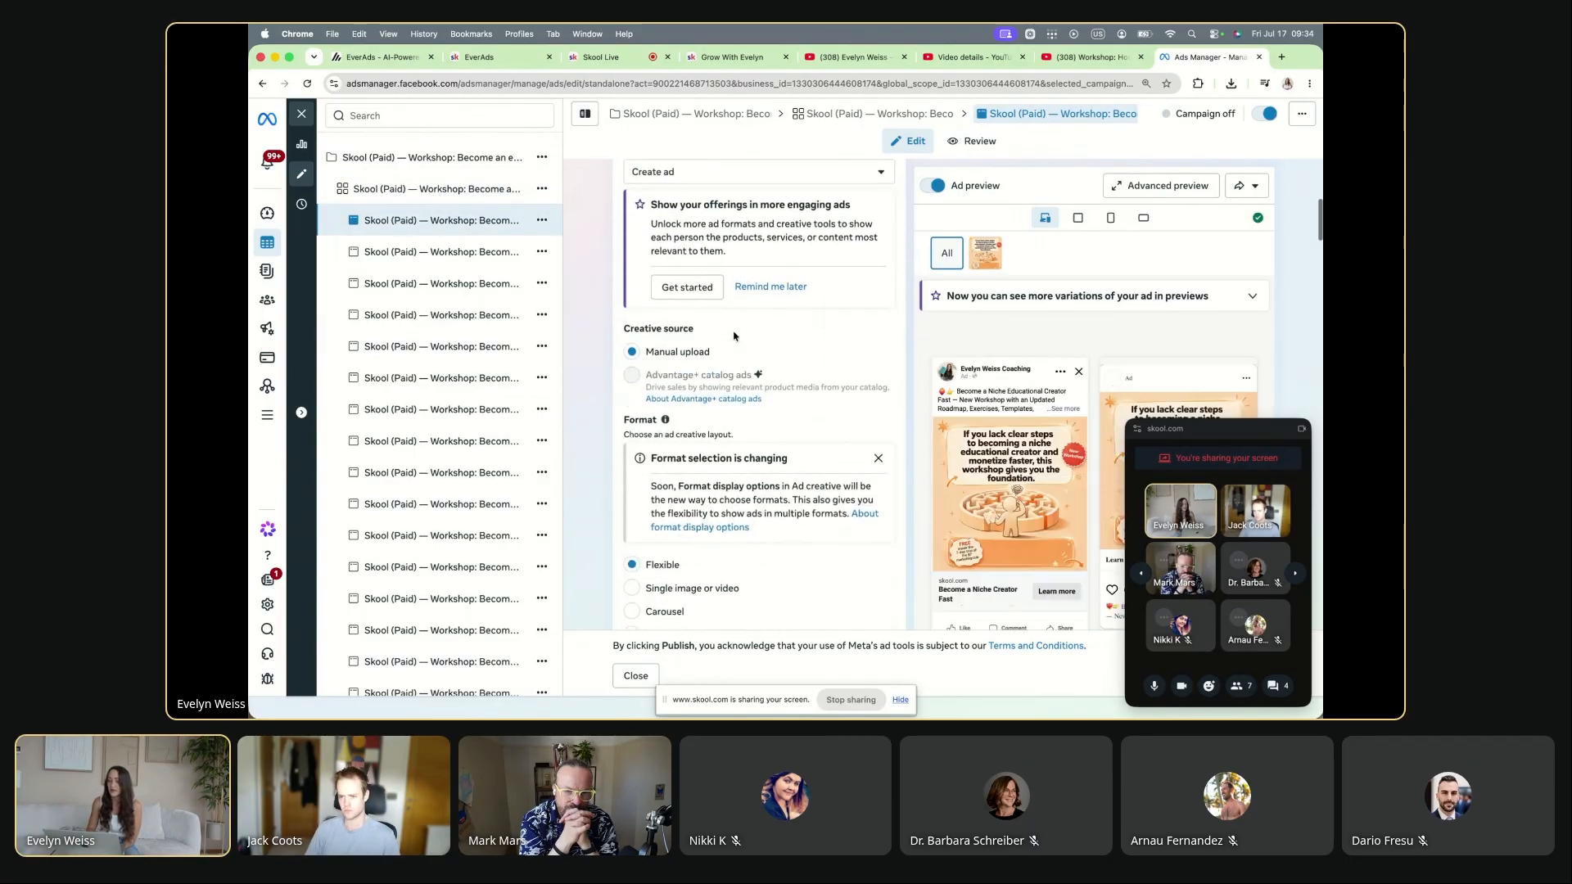
pyautogui.scroll(-6, 735, 337)
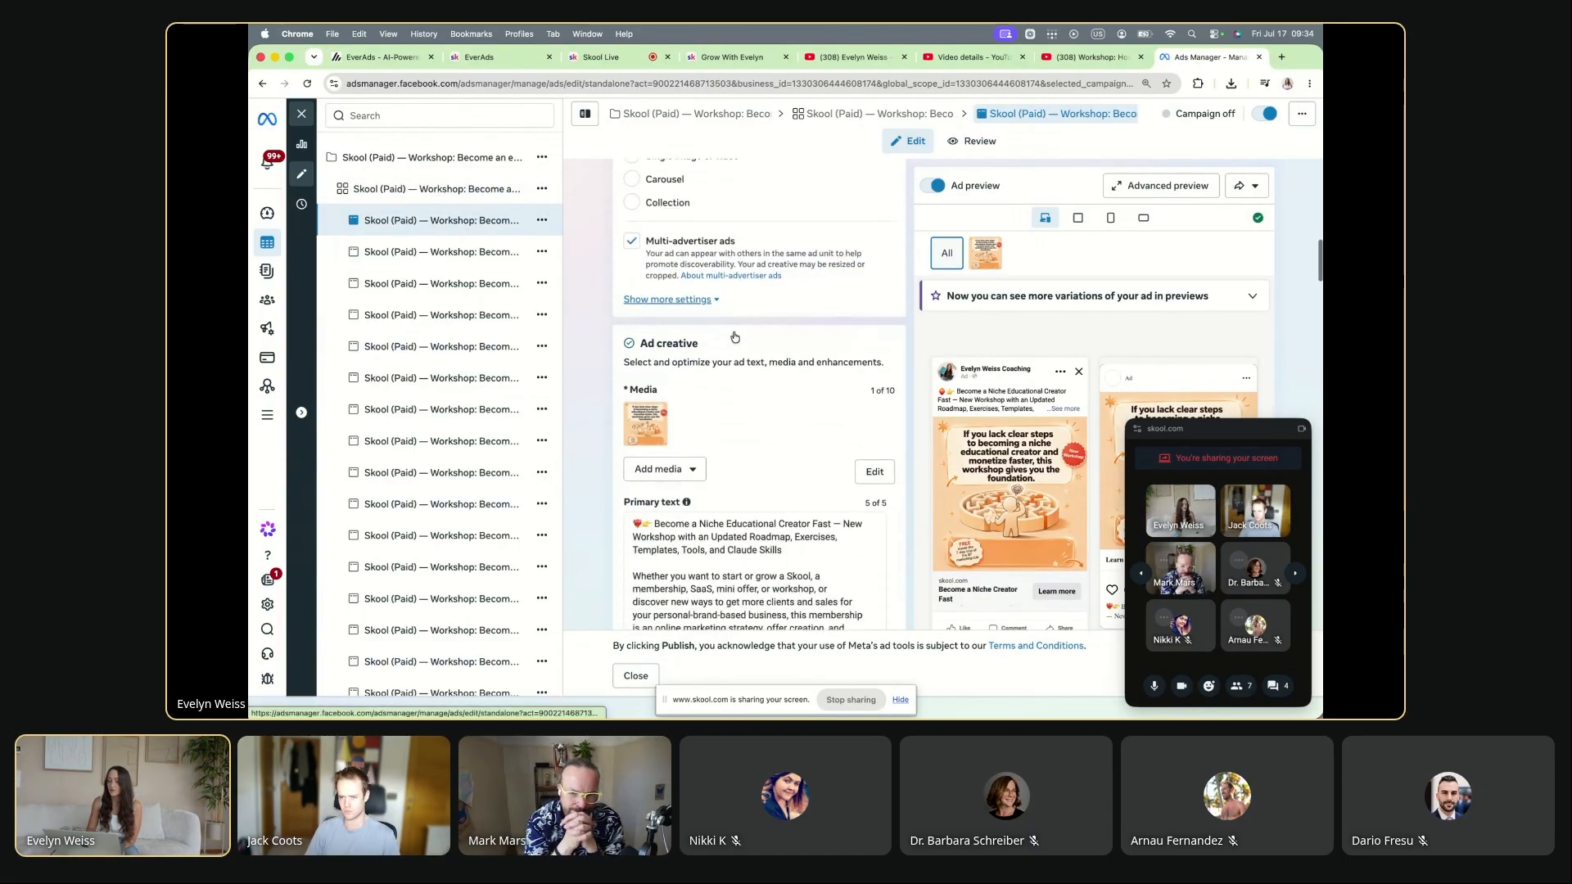
pyautogui.scroll(-10, 734, 336)
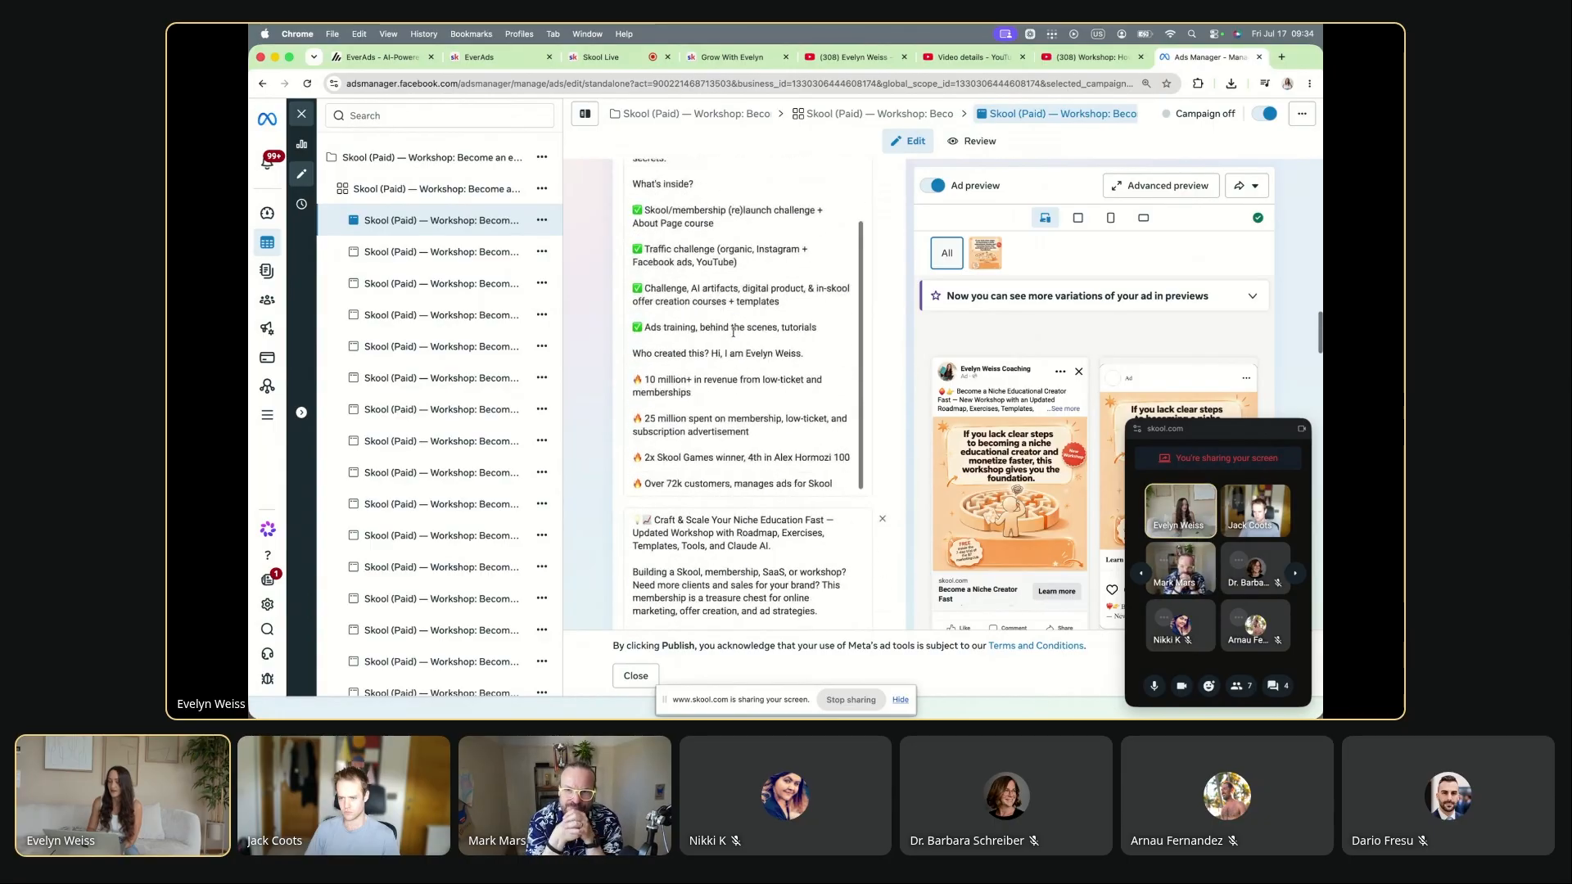
pyautogui.scroll(-10, 701, 443)
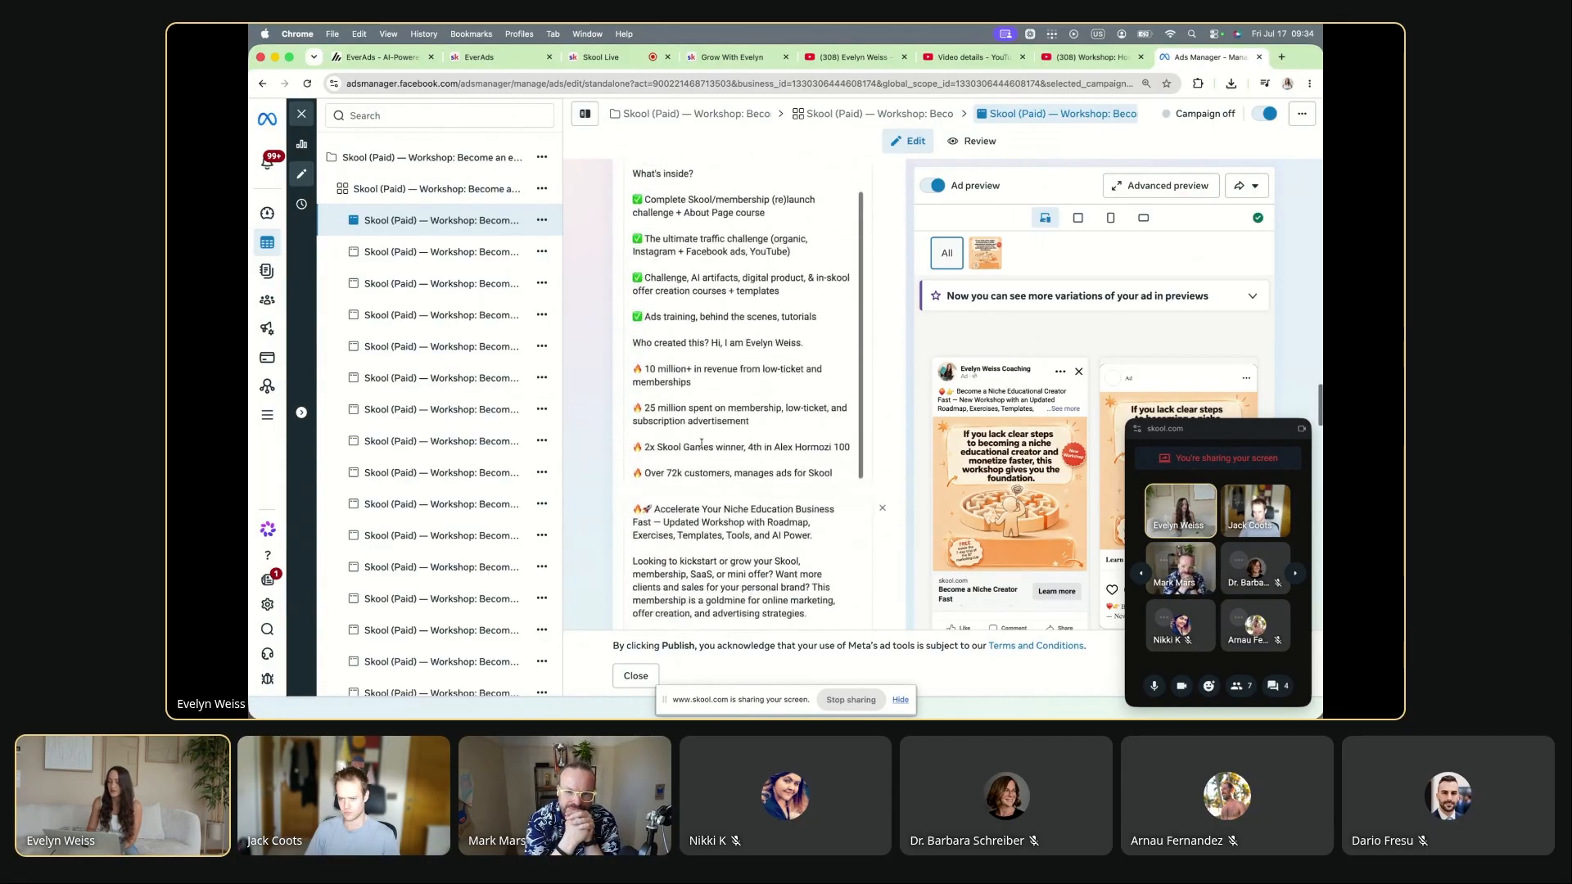
pyautogui.scroll(-15, 701, 443)
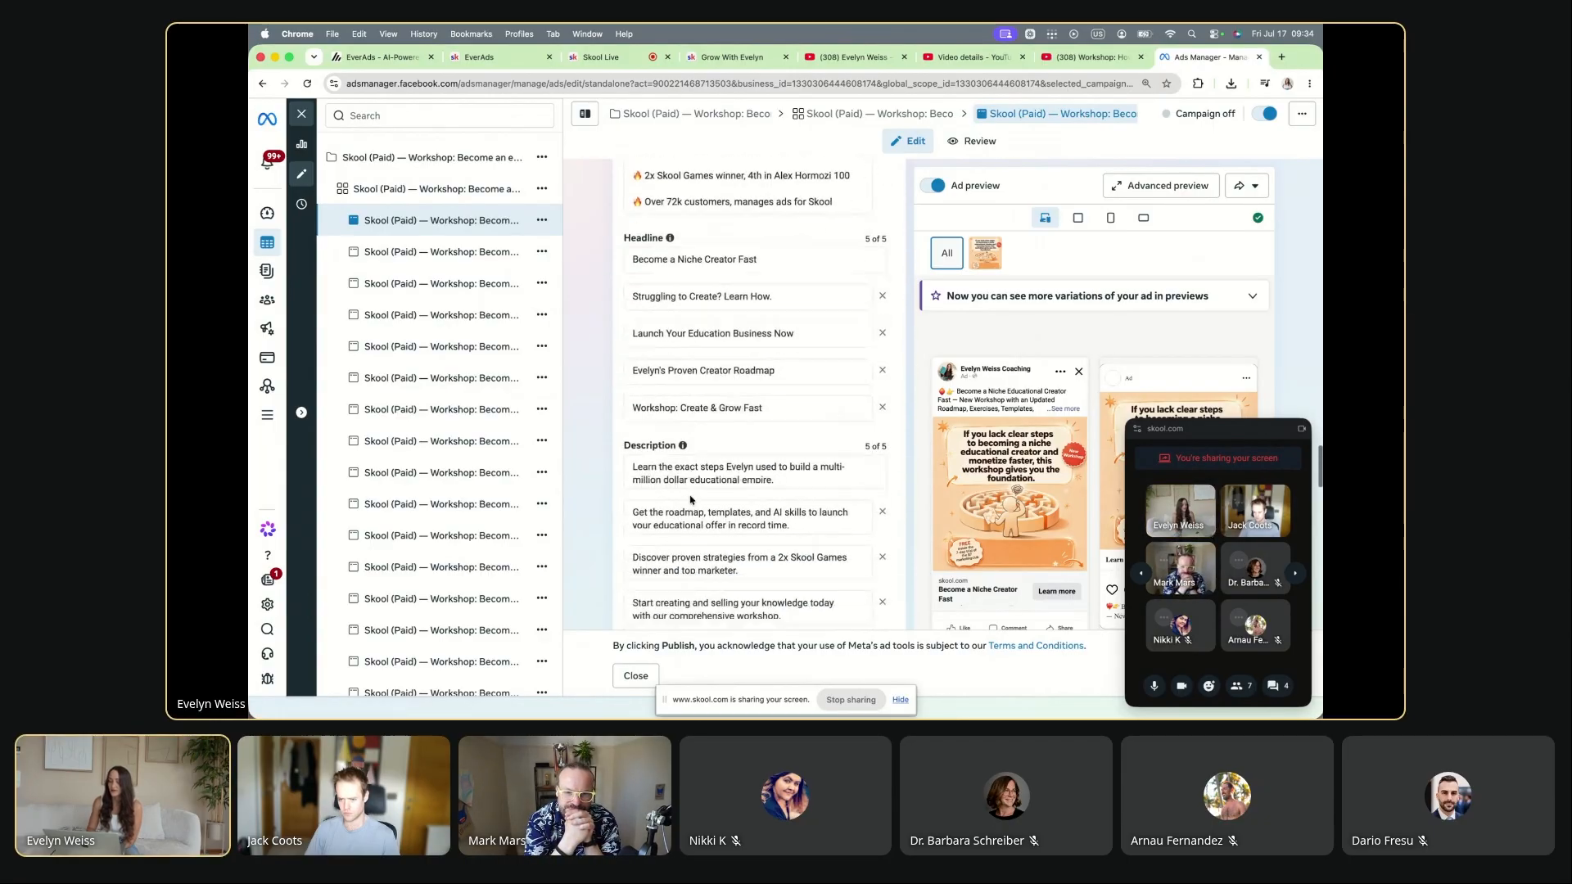
pyautogui.scroll(-15, 745, 501)
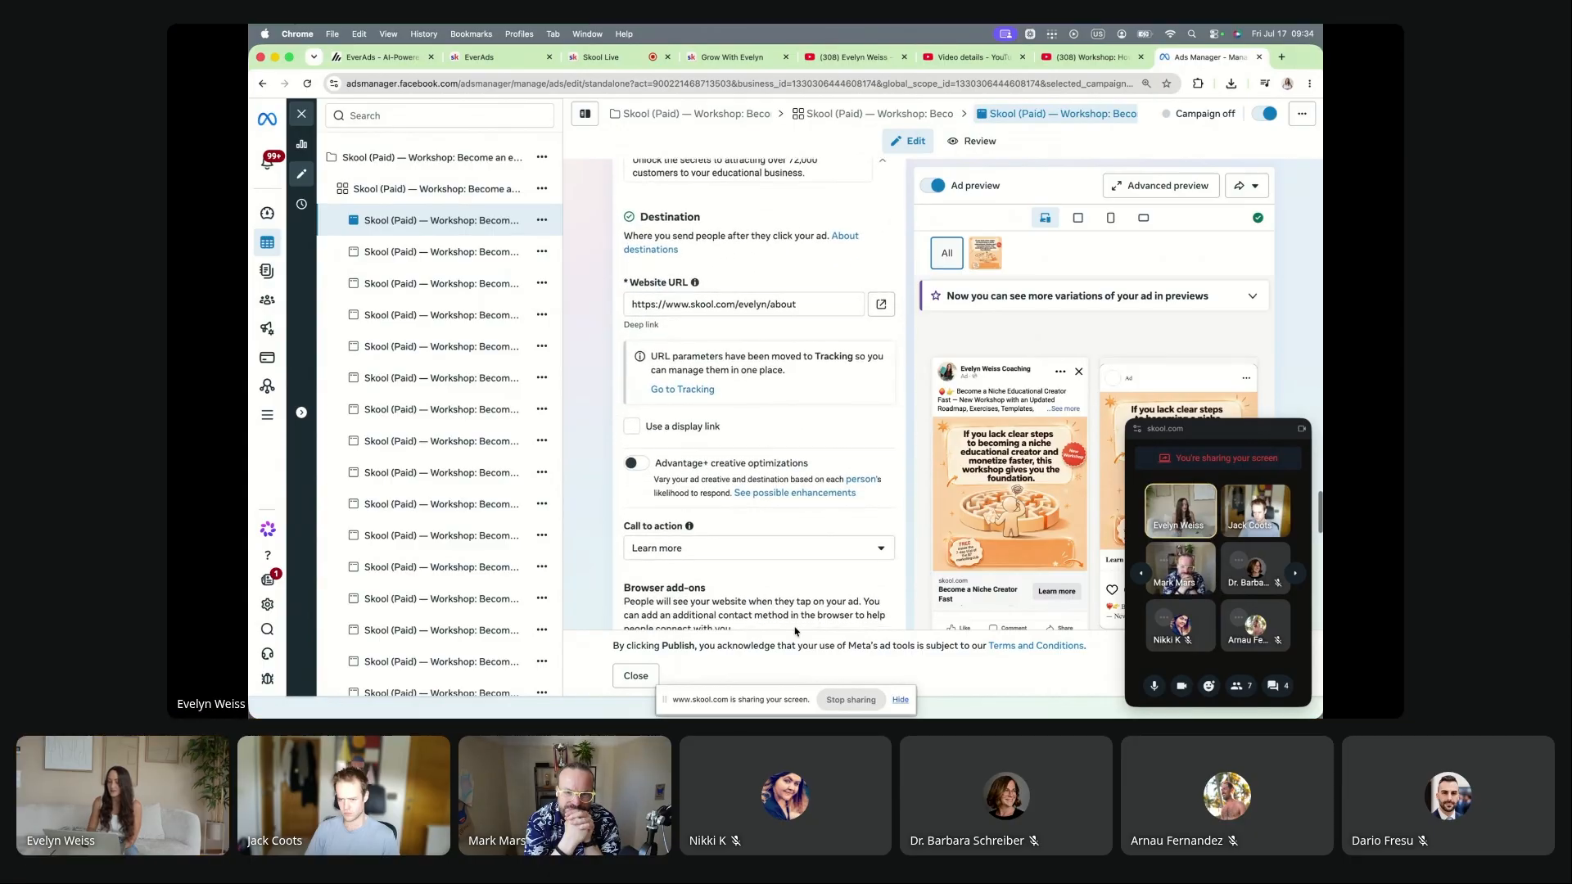
pyautogui.scroll(-10, 795, 628)
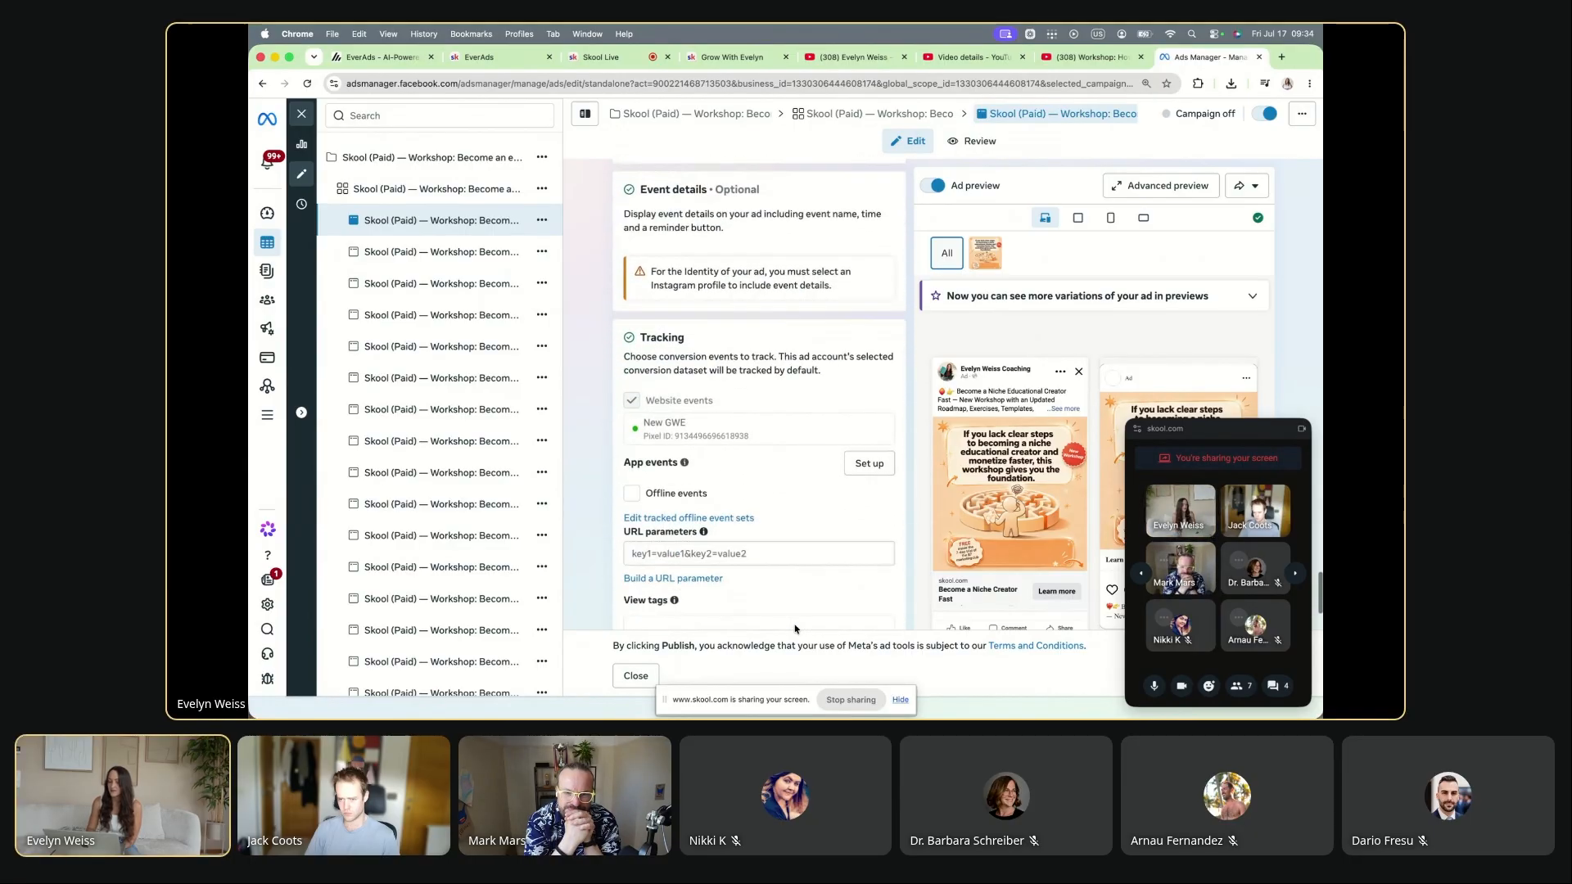
# Step: Close the ad editor, return to the refreshed campaigns list and turn on the Skool (Paid) — Workshop campaign
pyautogui.click(301, 114)
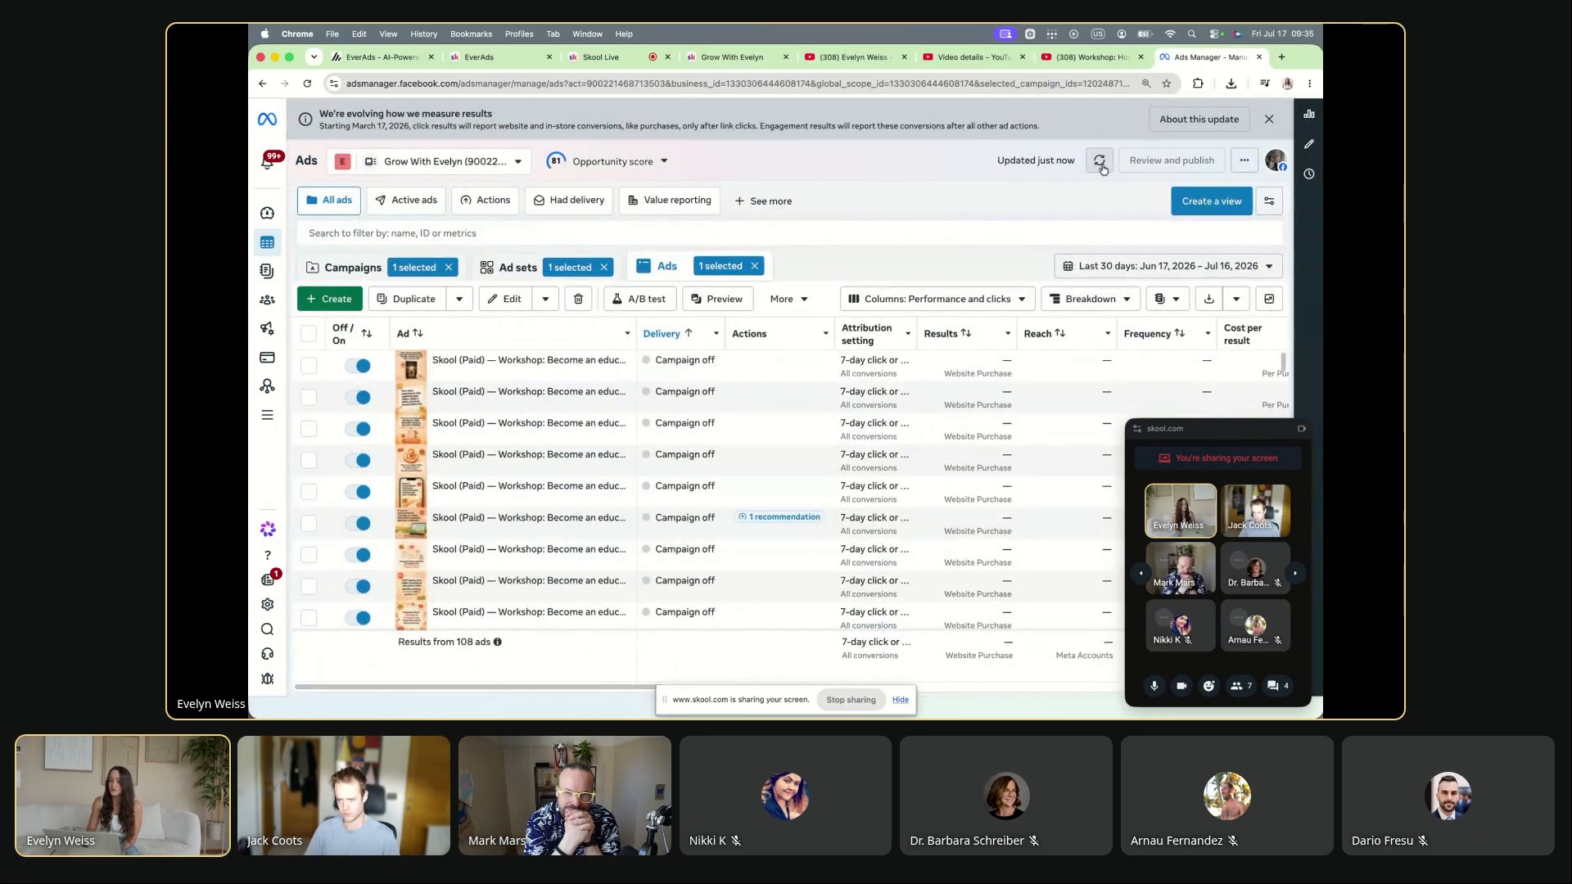
pyautogui.click(1100, 162)
pyautogui.click(353, 267)
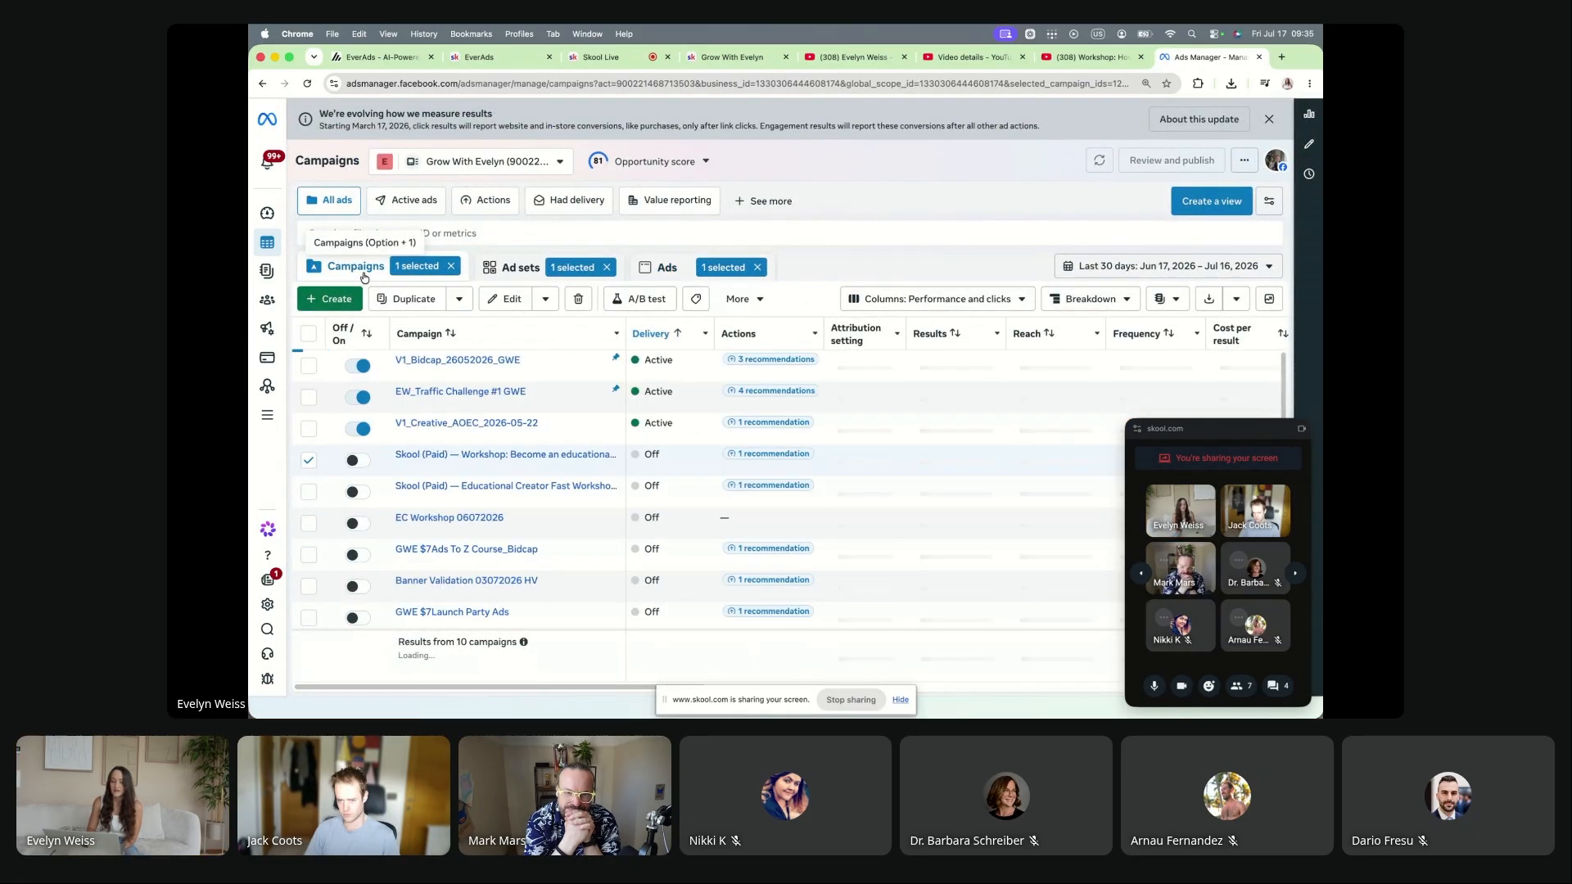
pyautogui.click(360, 461)
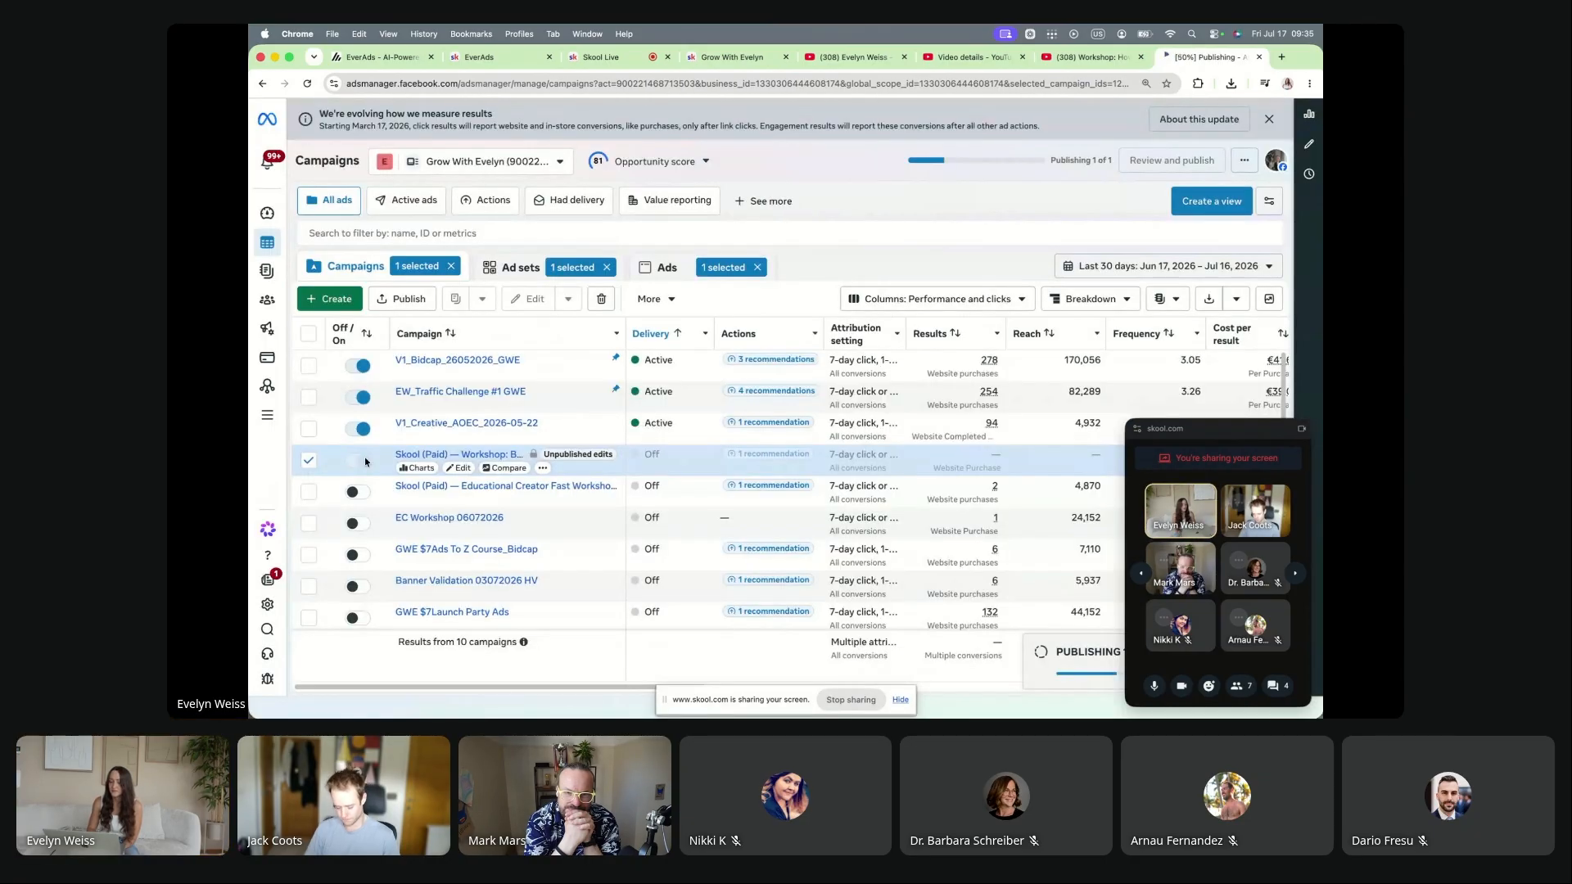